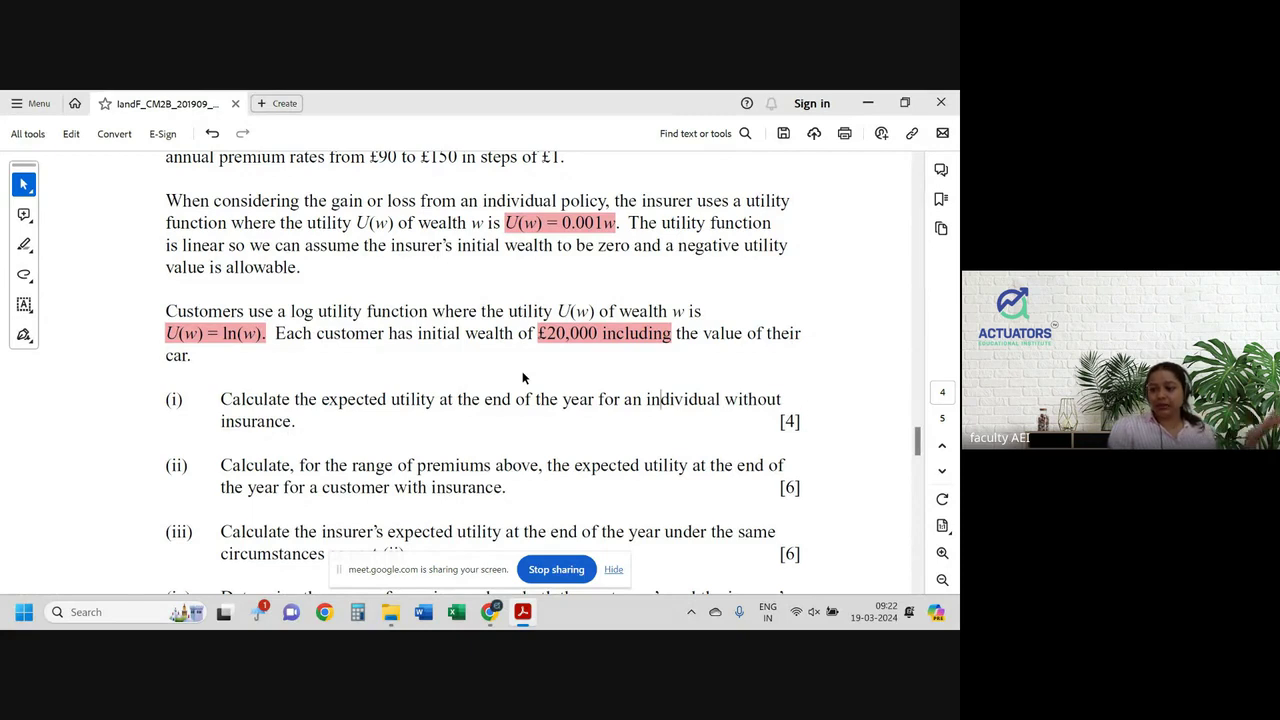
# Step: Highlight the phrase "the expected utility at" in question (i) of the exam paper
pyautogui.moveTo(294, 399); pyautogui.dragTo(456, 399)
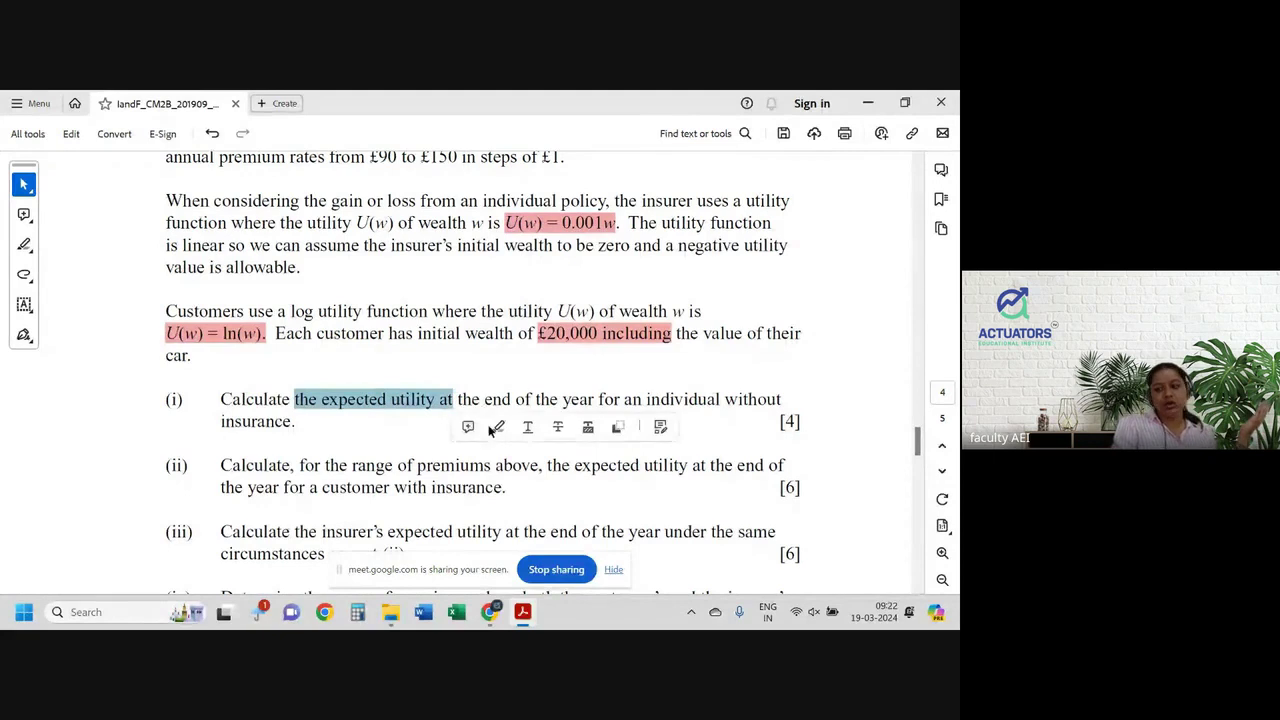
pyautogui.click(498, 427)
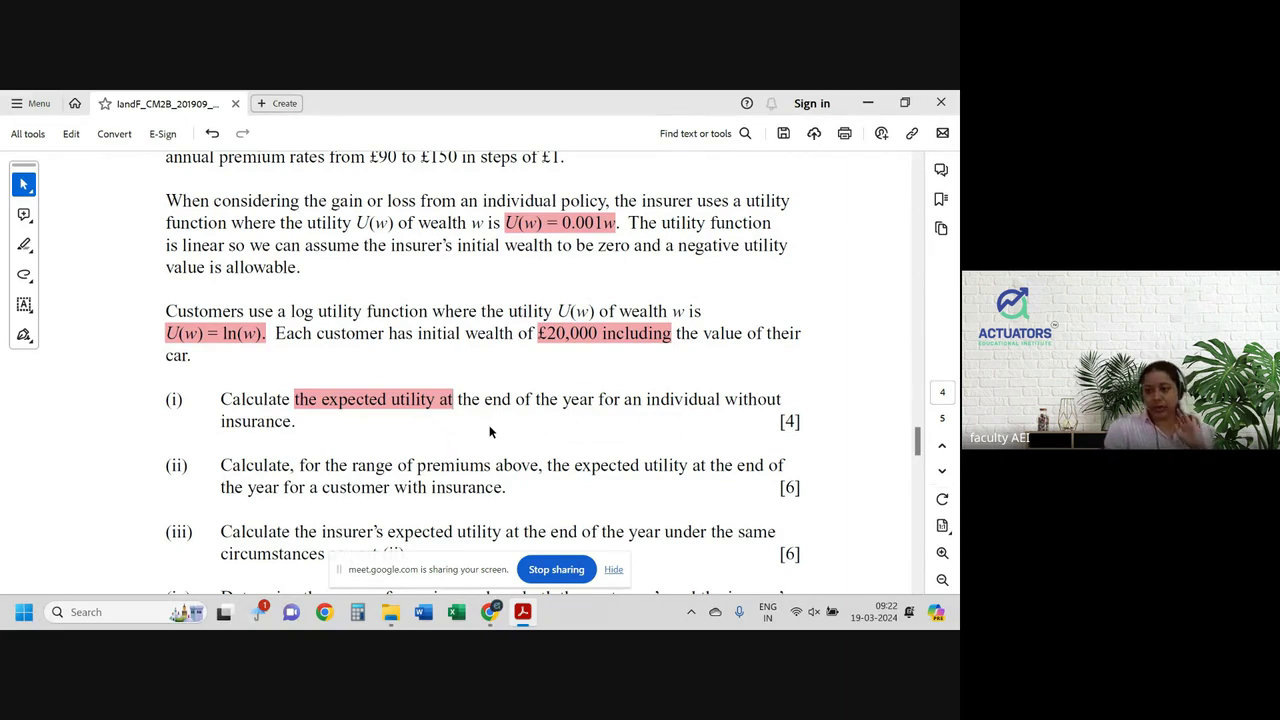
pyautogui.scroll(1, 425, 405)
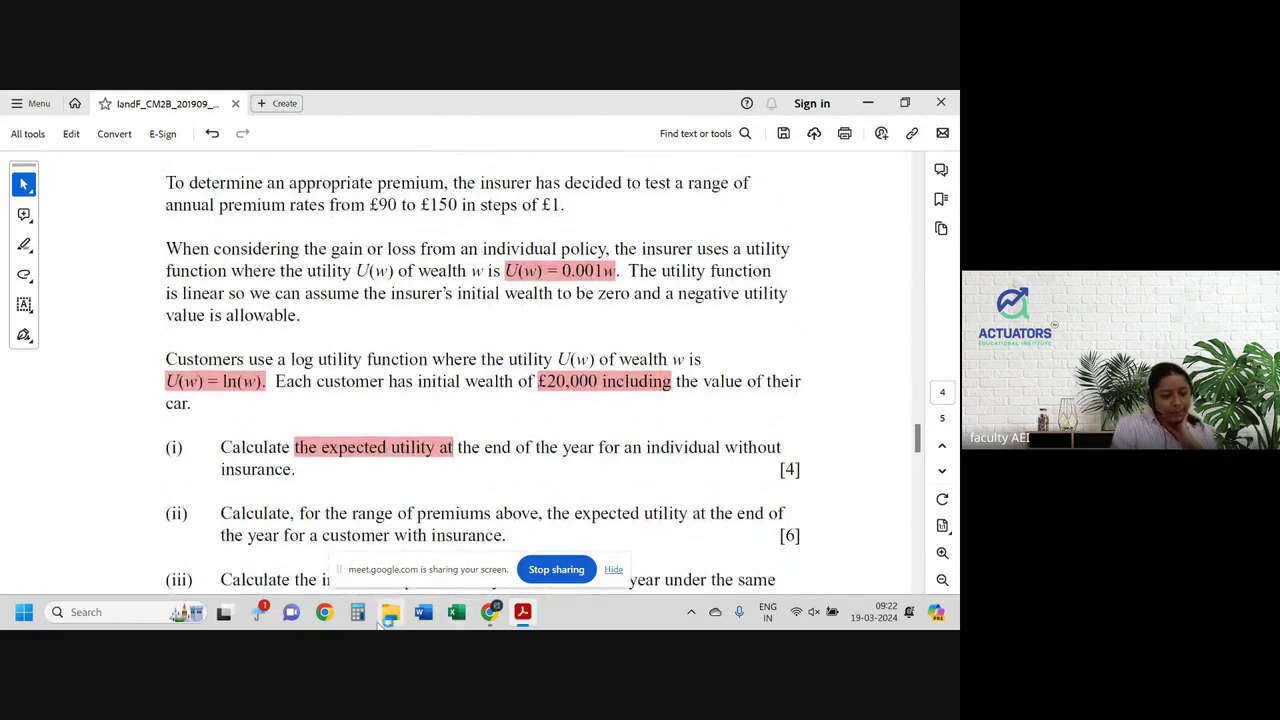
# Step: Switch to File Explorer and open the CM2B September 2019 Q3 (solution) workbook from the iandf_subjcm2-b_09_2019 folder
pyautogui.click(390, 612)
pyautogui.click(260, 283)
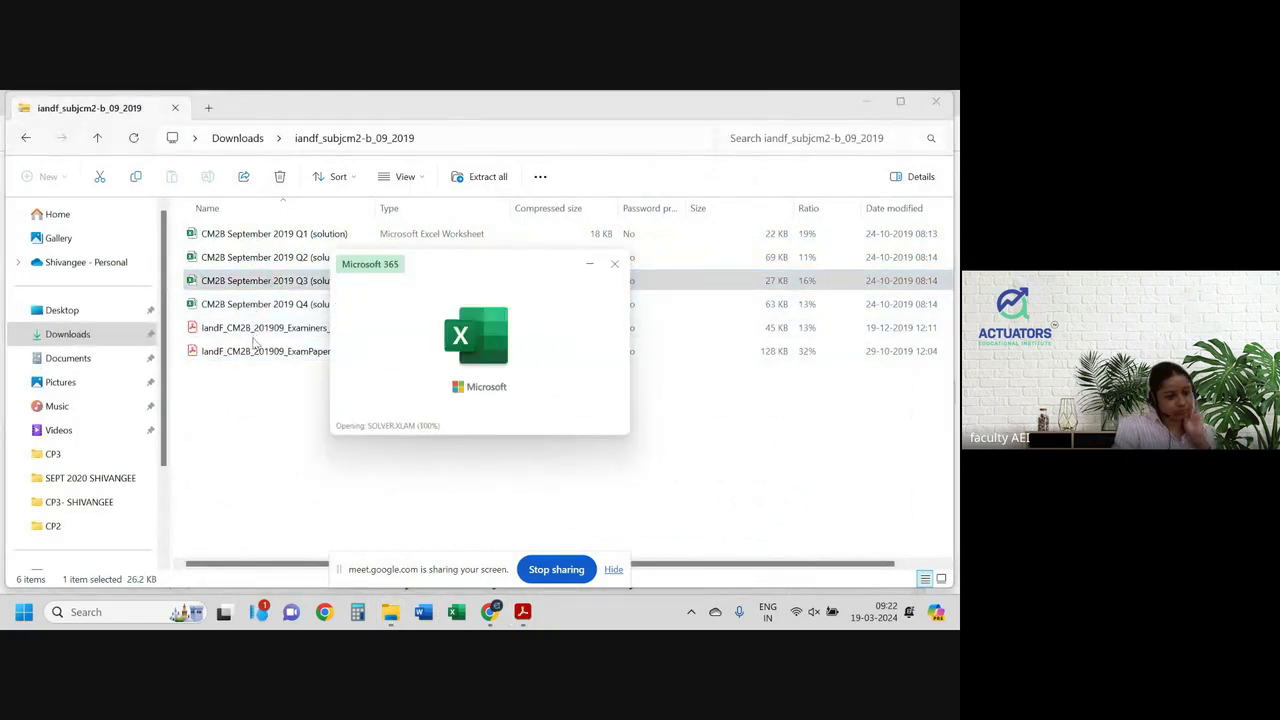
pyautogui.click(620, 160)
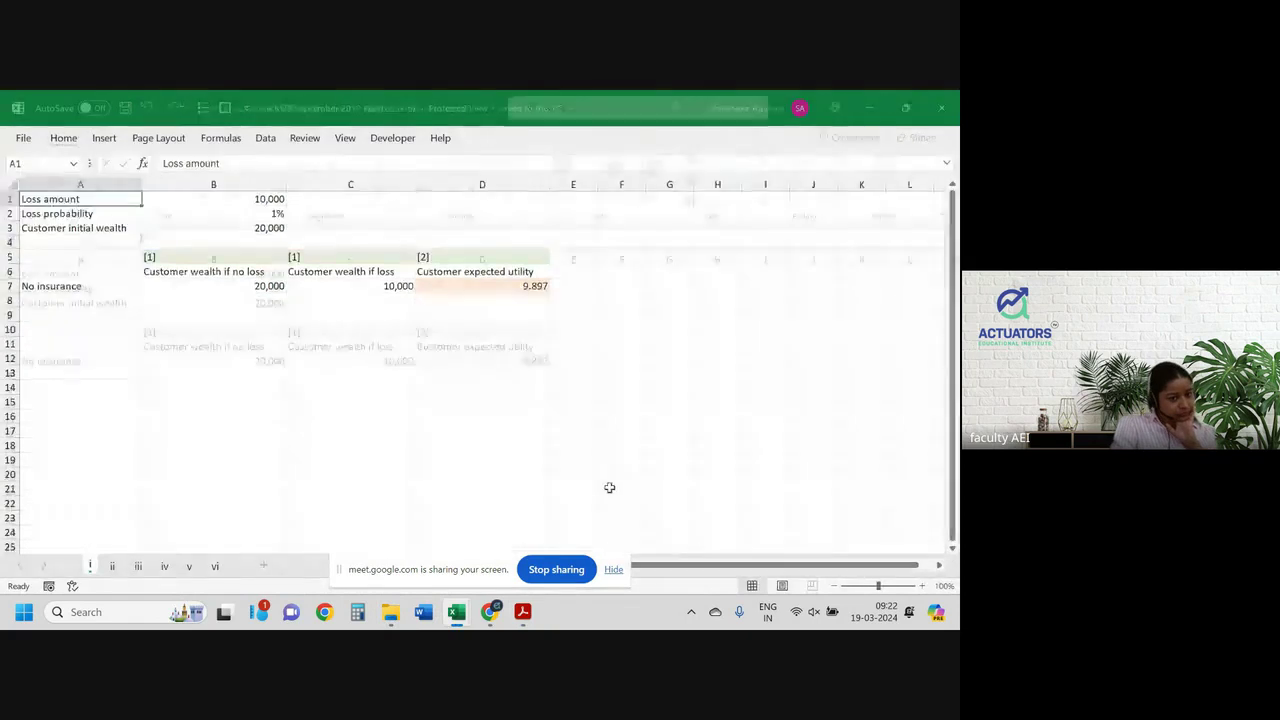
pyautogui.click(616, 569)
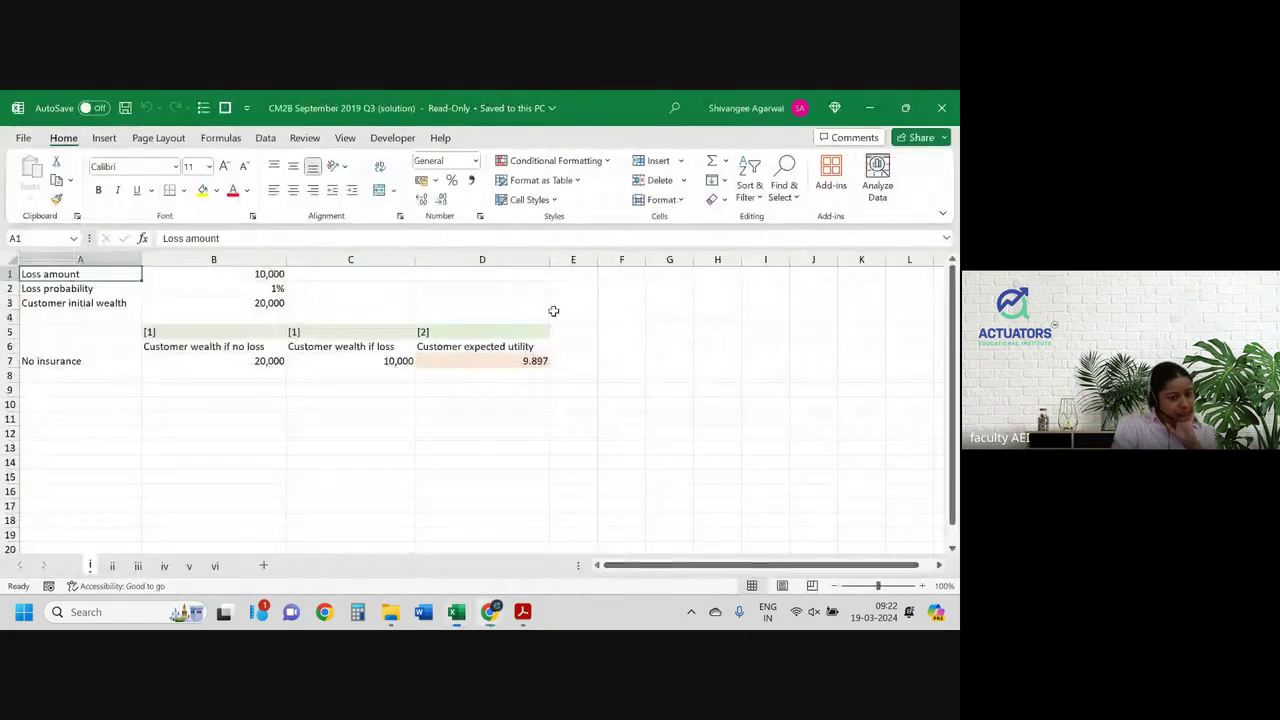
# Step: Insert a blank worksheet after sheet i and enter the label Loss in A1 with 10,000 in B1
pyautogui.click(264, 566)
pyautogui.keyDown('ctrl'); pyautogui.scroll(2, 236, 440); pyautogui.keyUp('ctrl')
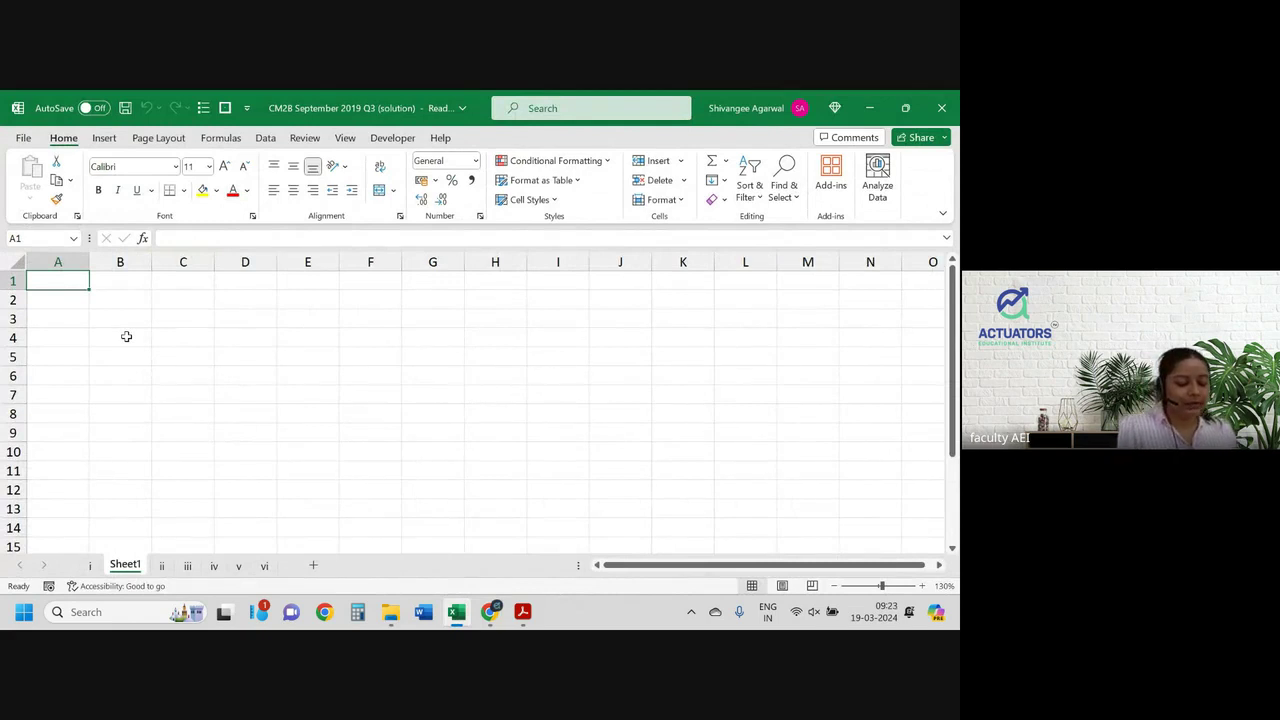
pyautogui.write('Loss')
pyautogui.press('Tab')
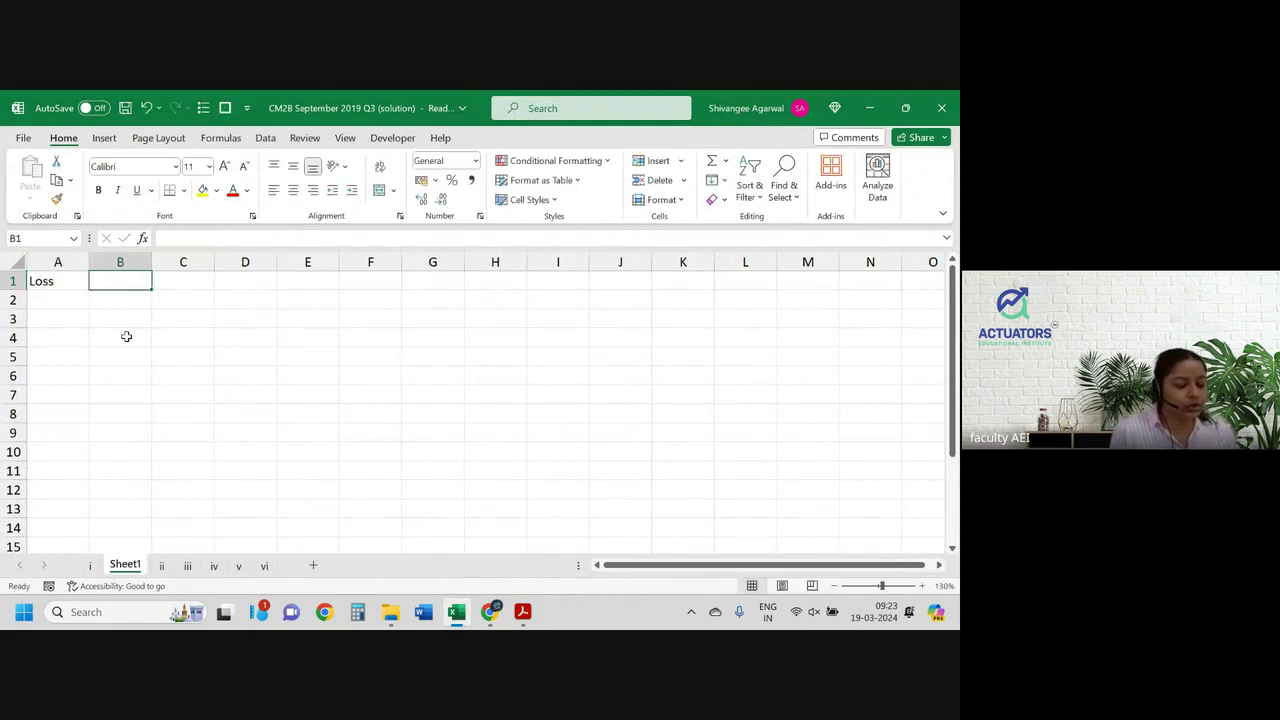
pyautogui.write('10')
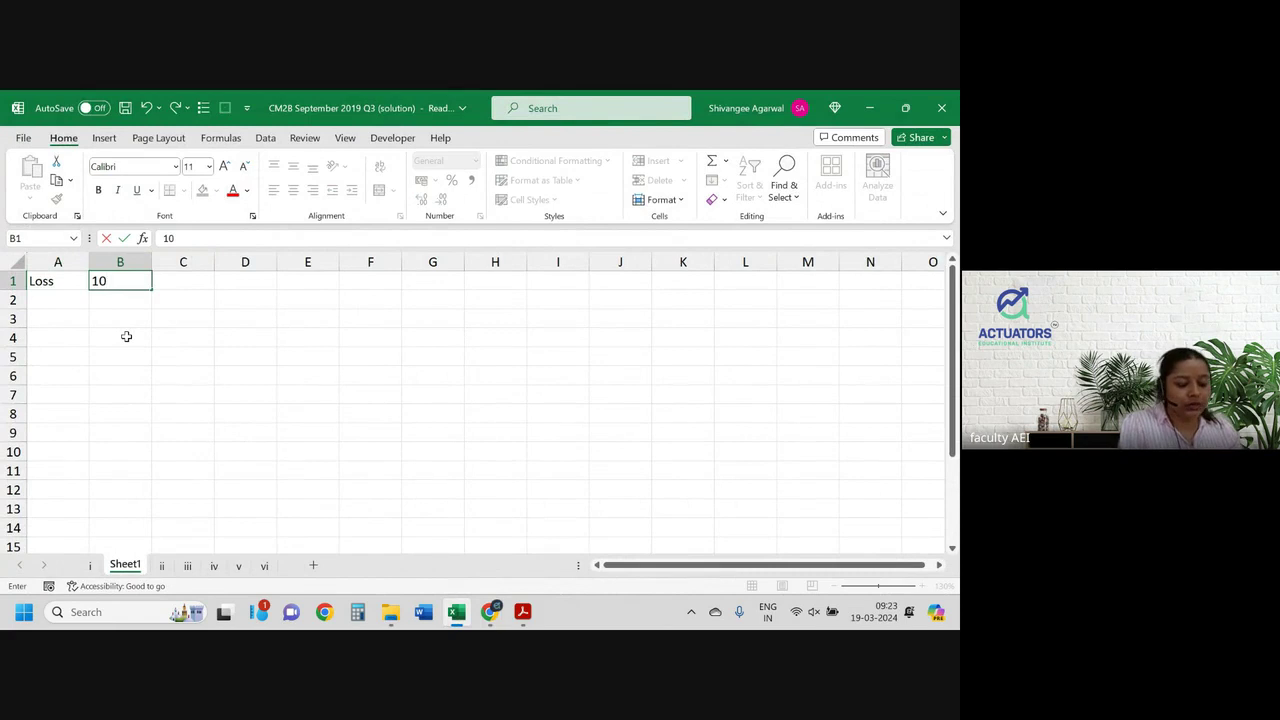
pyautogui.write(',000')
pyautogui.press('Return')
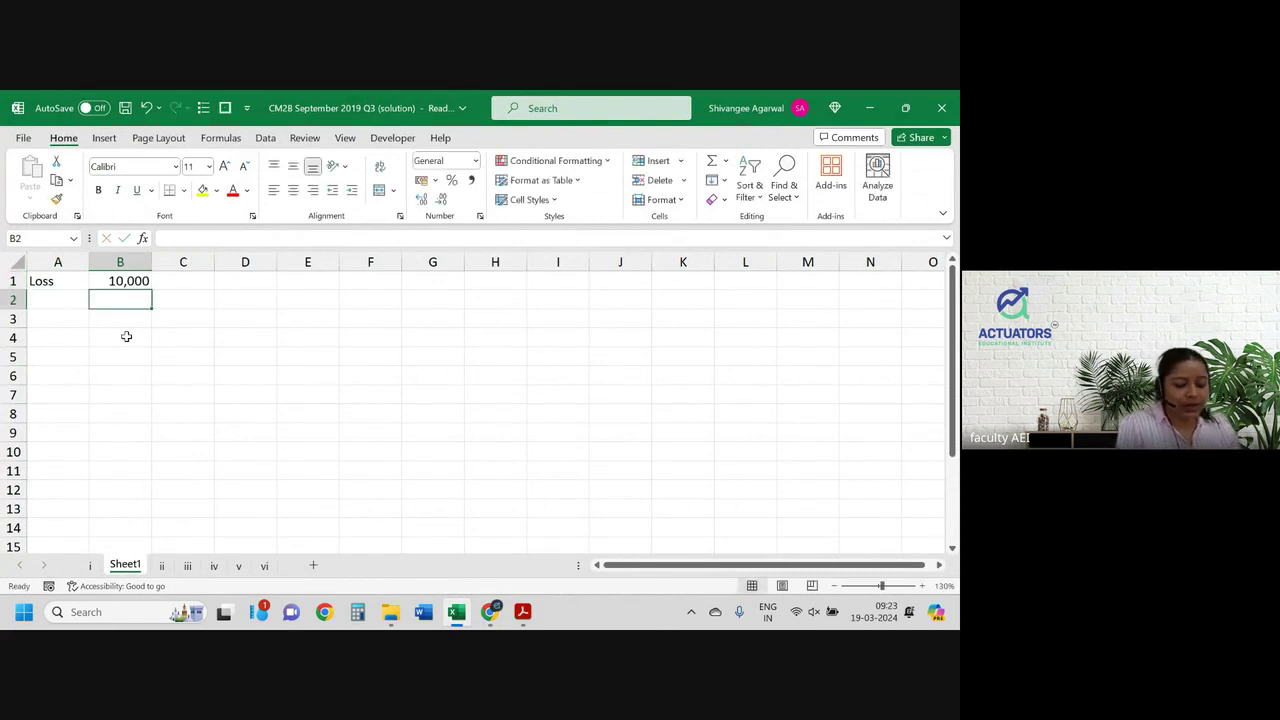
# Step: Enter the label Initial wealth in A2 with the value 20,000 in B2
pyautogui.press('Left')
pyautogui.write('Init')
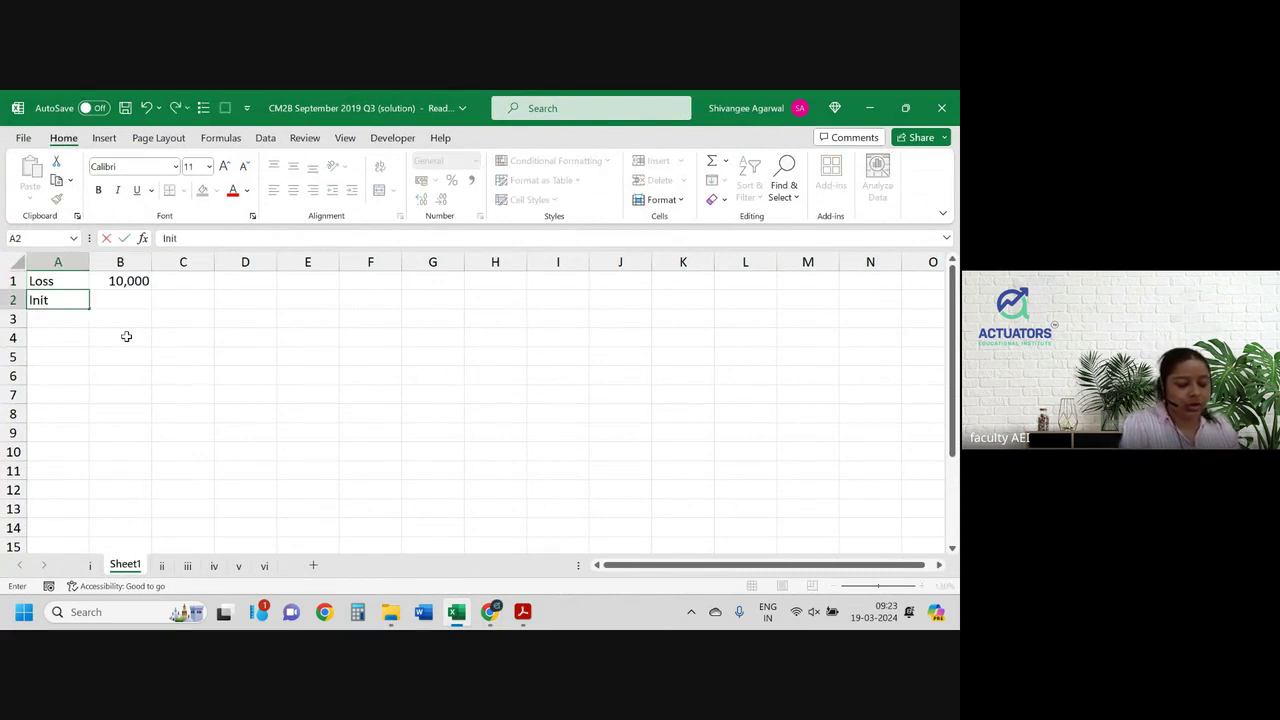
pyautogui.write('ial wealth')
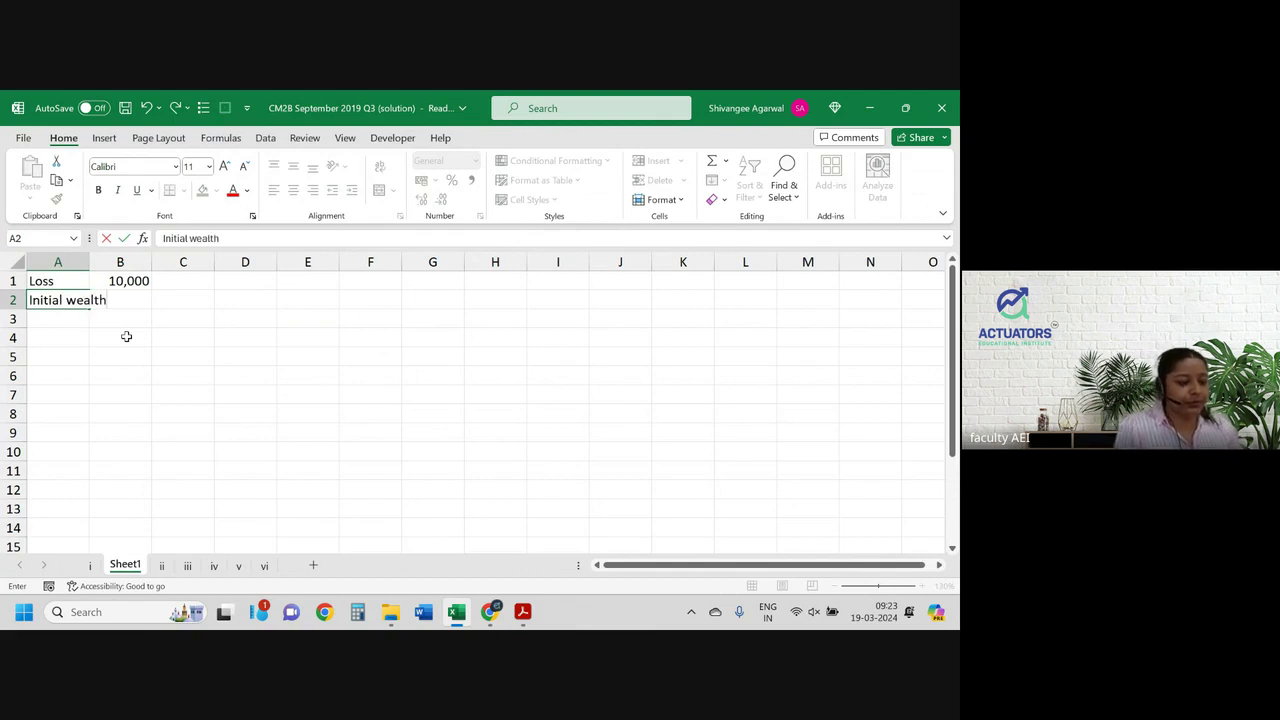
pyautogui.press('Right')
pyautogui.write('20,000')
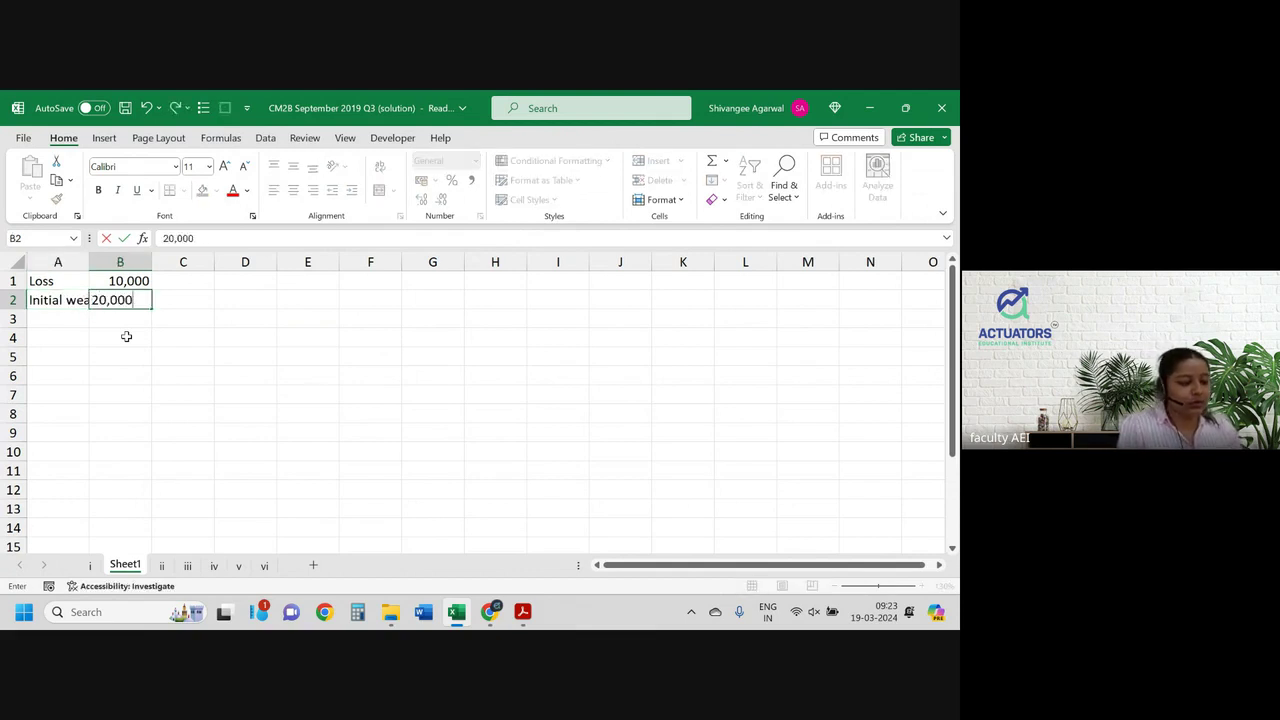
pyautogui.press('Return')
# Step: Enter the label Prob of loss in A3
pyautogui.press('Left')
pyautogui.write('P')
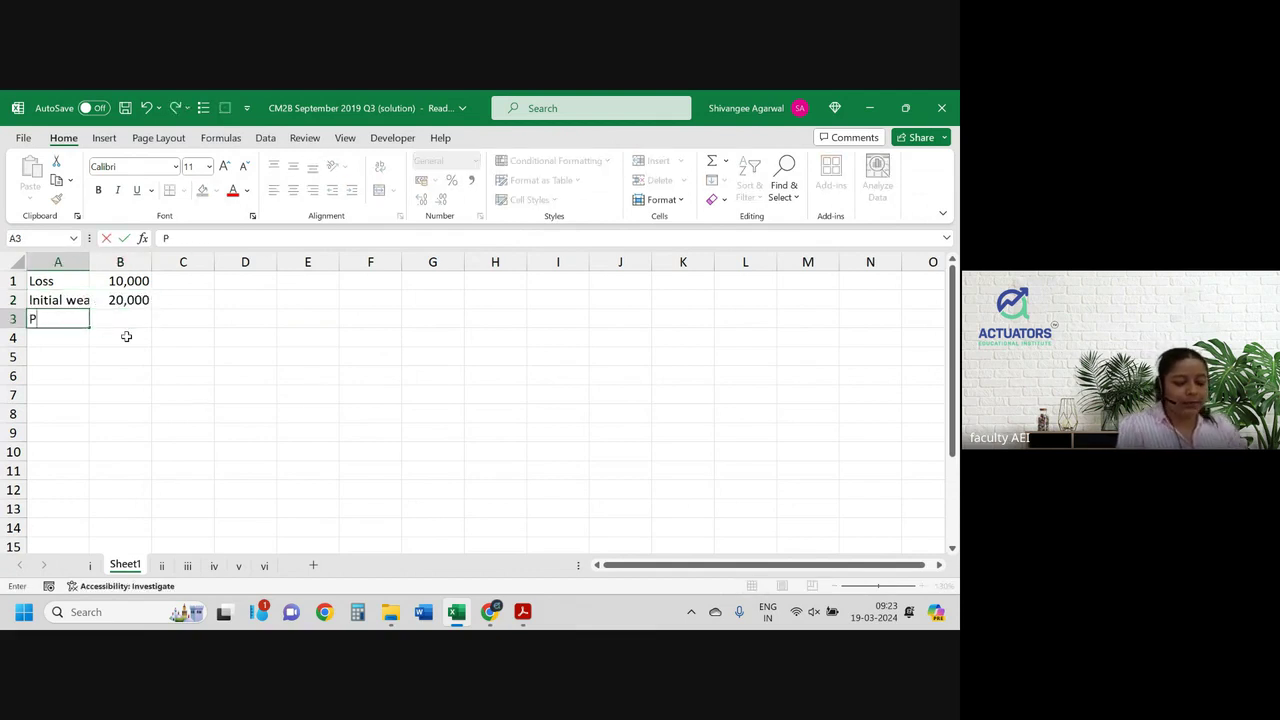
pyautogui.write('rob of loss')
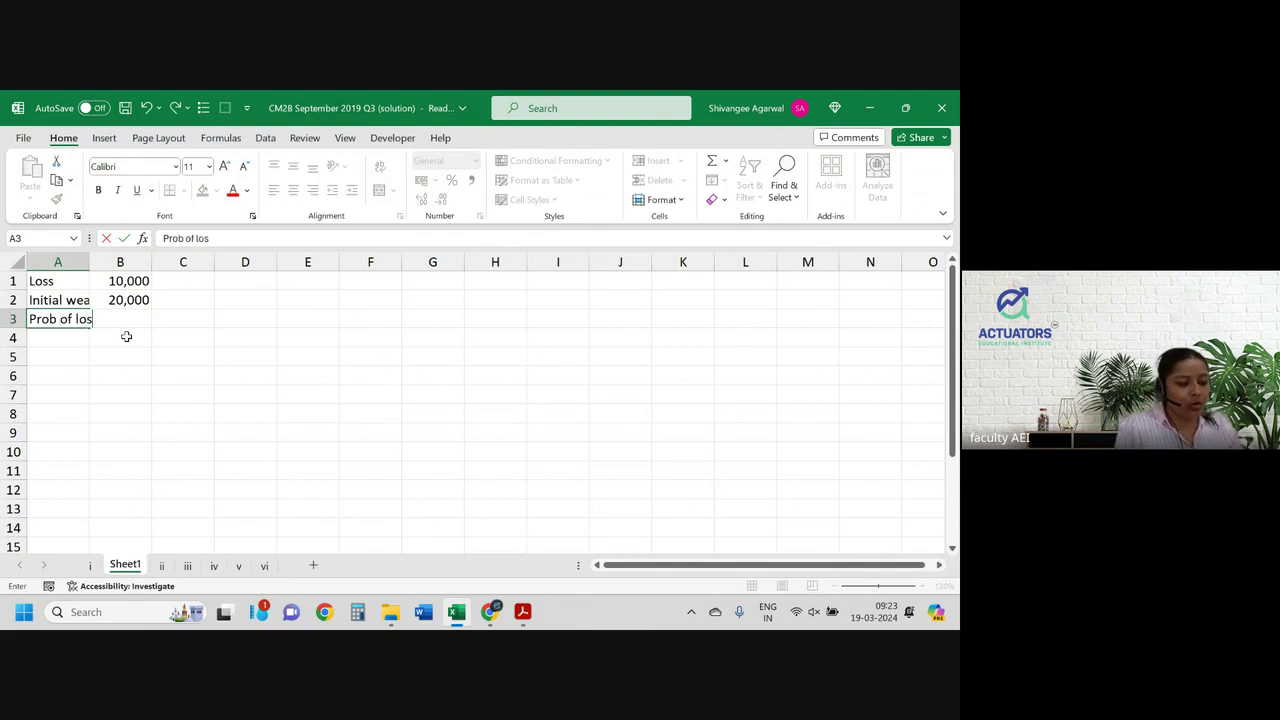
pyautogui.press('Right')
pyautogui.write('0.1')
pyautogui.press('BackSpace')
pyautogui.press('BackSpace')
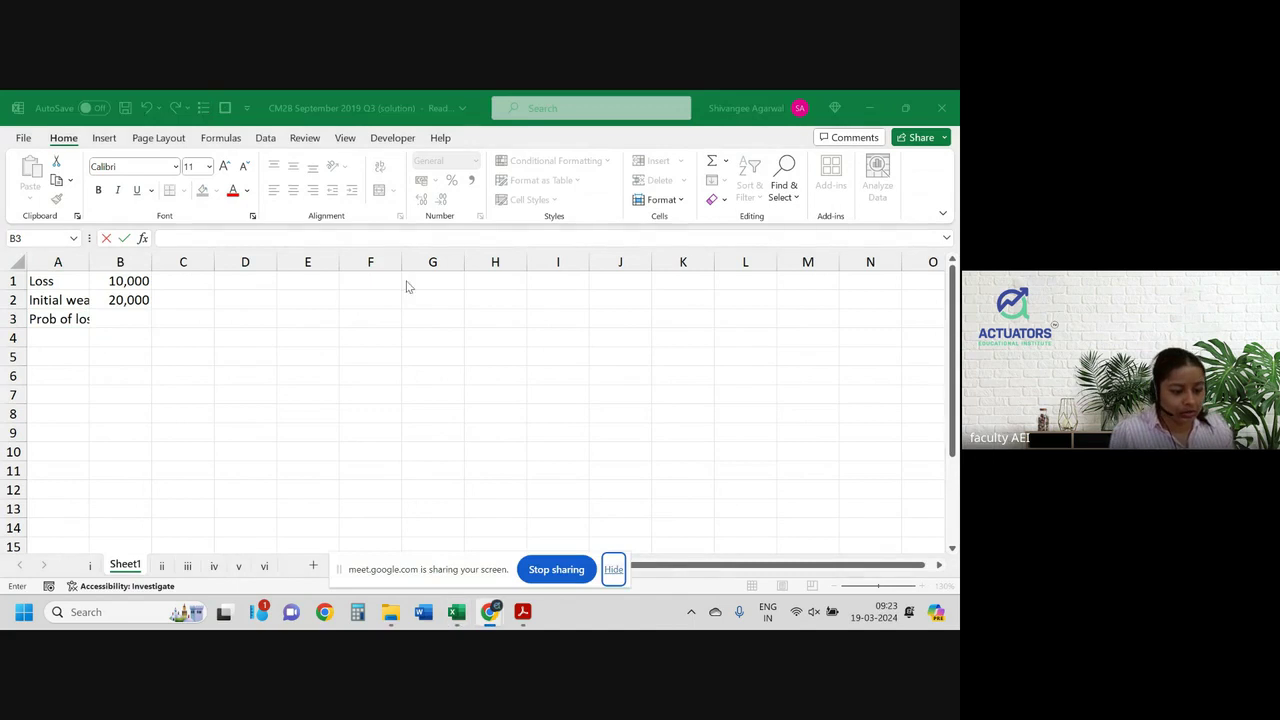
# Step: Switch to the exam paper PDF and check the likelihood of the car being damaged or stolen
pyautogui.click(613, 569)
pyautogui.hotkey('alt', 'Tab')
pyautogui.press('Tab')
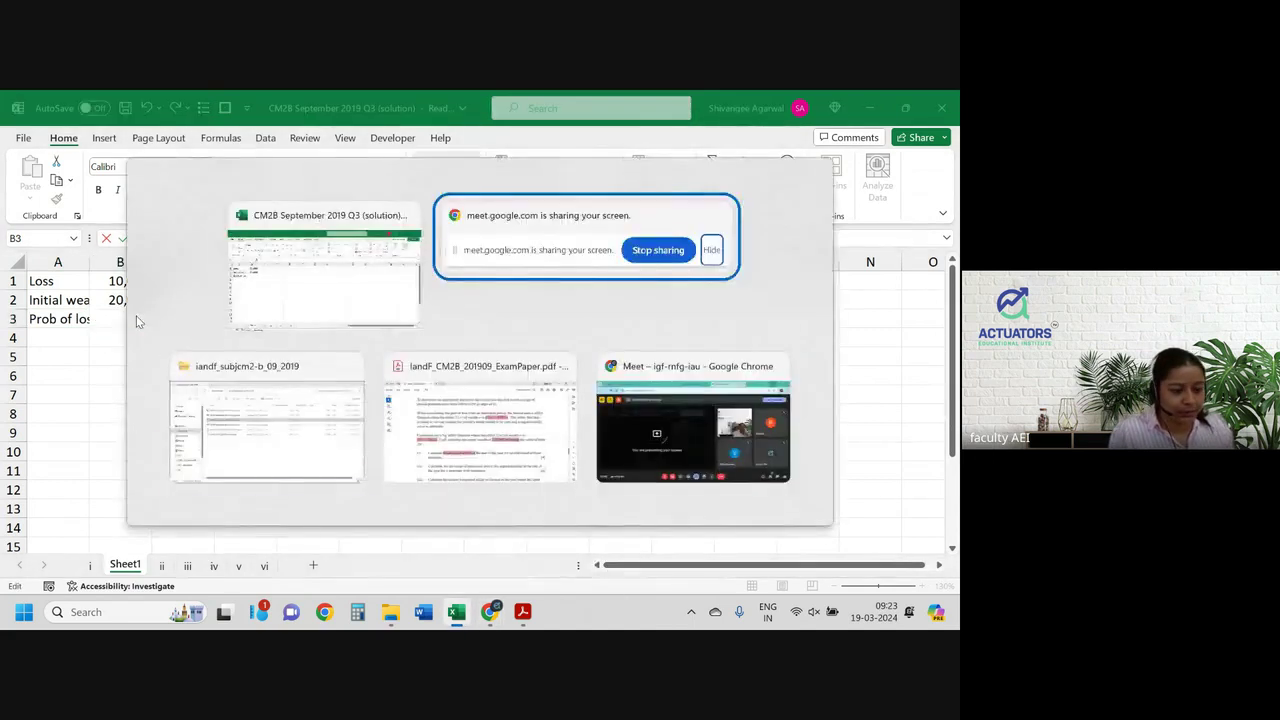
pyautogui.hotkey('alt', 'Tab')
pyautogui.hotkey('alt', 'Tab')
pyautogui.press('Tab')
pyautogui.press('Tab')
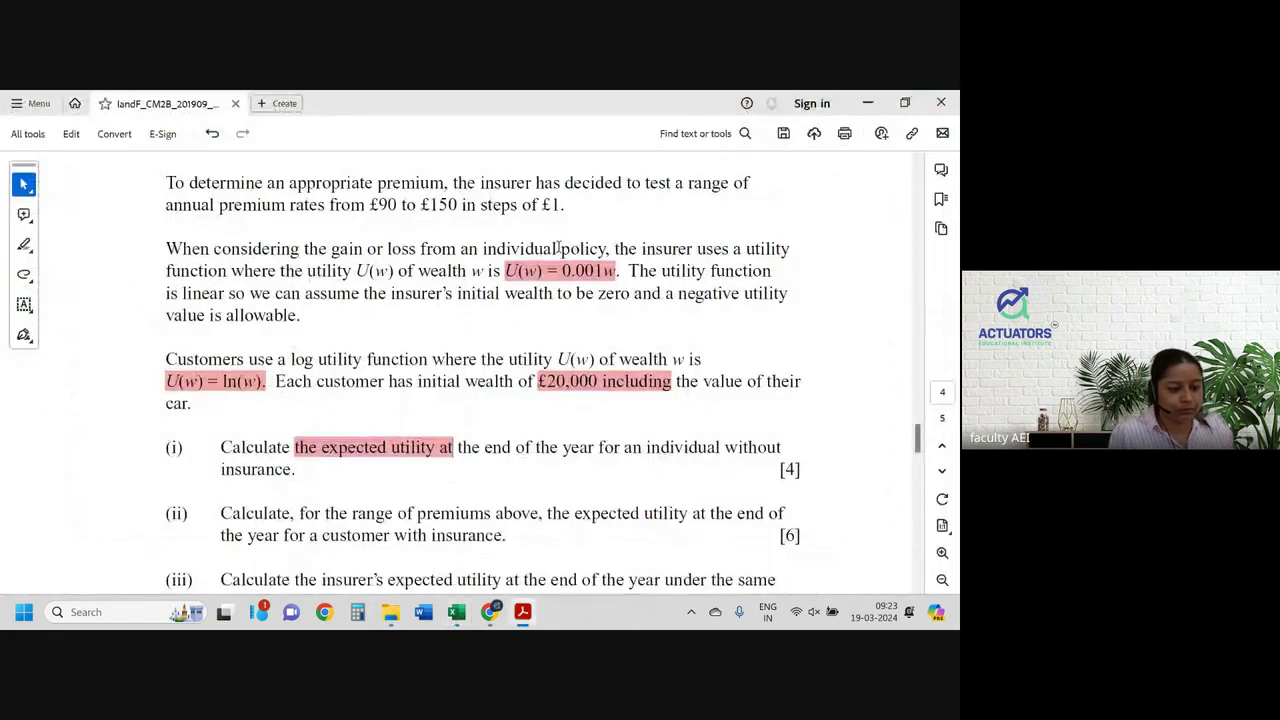
pyautogui.scroll(3, 557, 247)
pyautogui.scroll(-1, 557, 247)
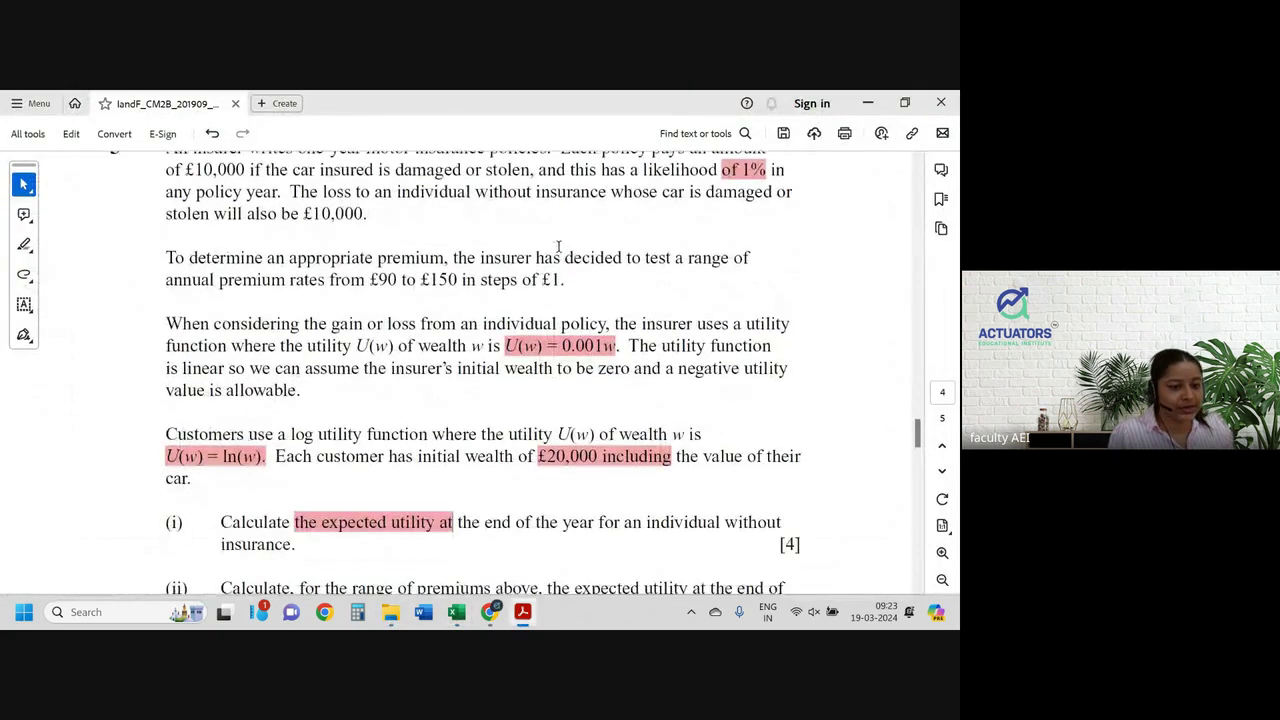
# Step: Switch back to the Excel workbook, enter 1% in B3 and fit column A's width to its labels
pyautogui.hotkey('alt', 'Tab')
pyautogui.write('1%')
pyautogui.press('Return')
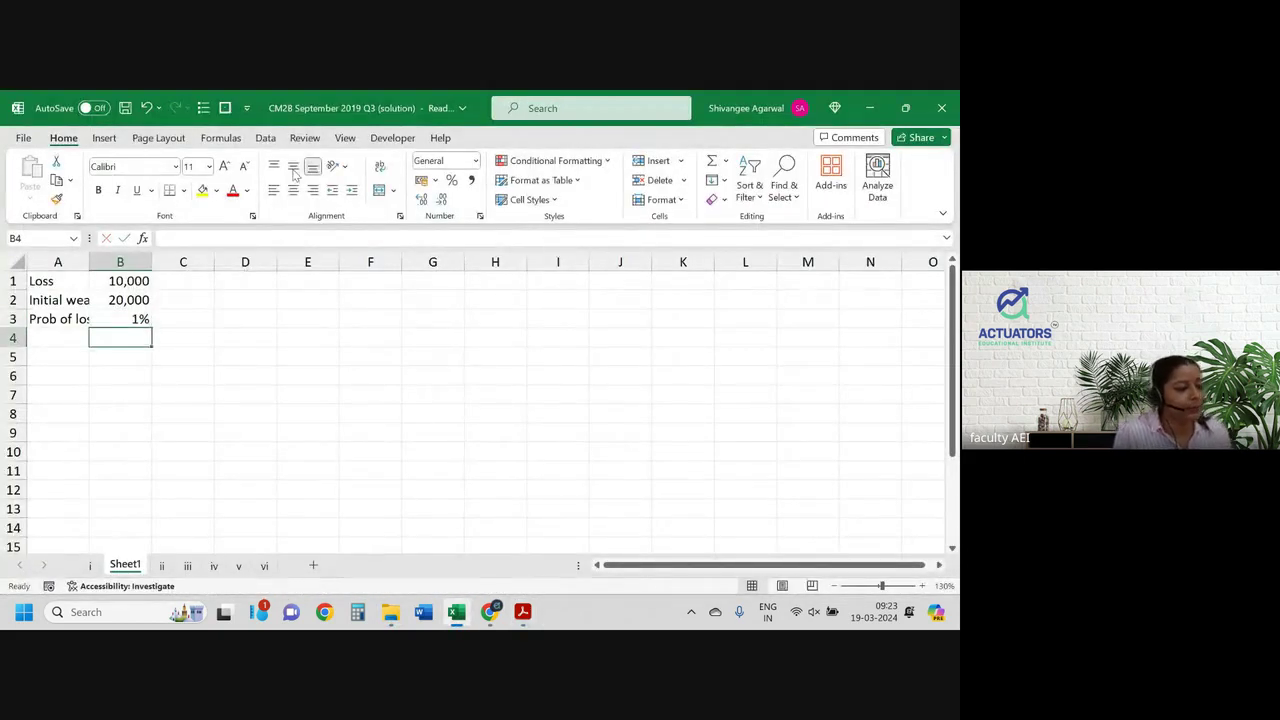
pyautogui.doubleClick(89, 262)
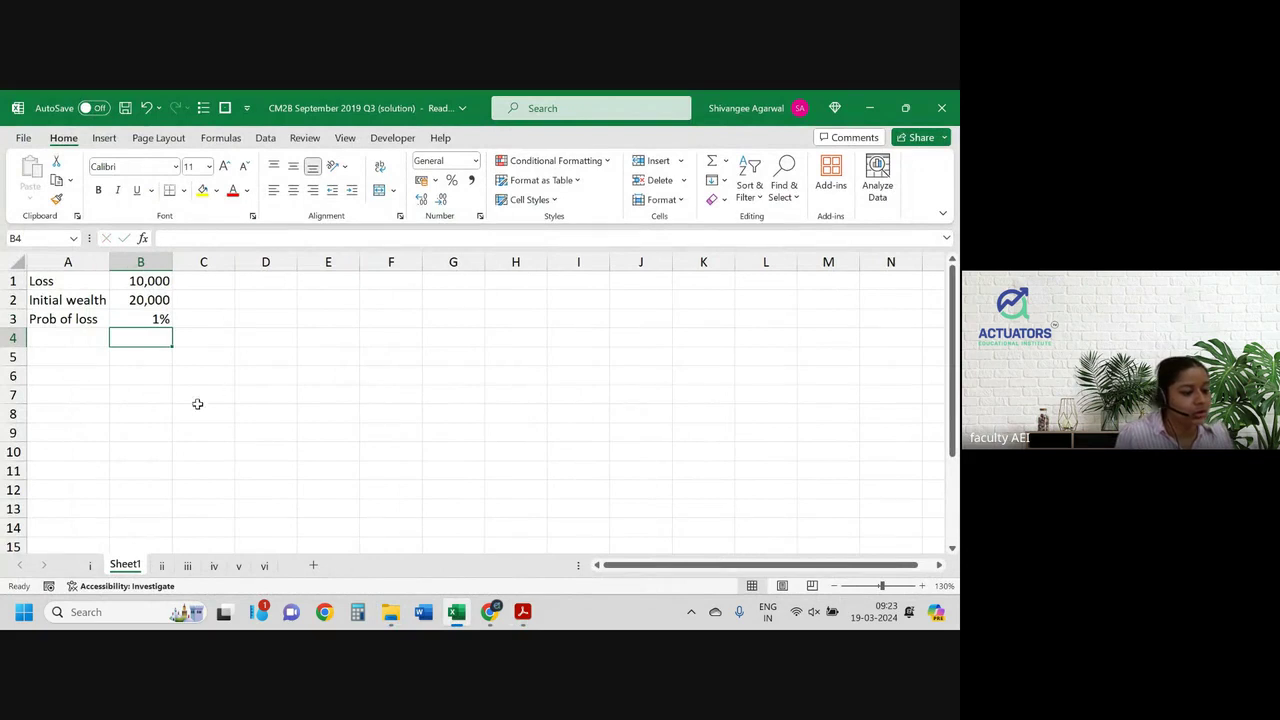
# Step: Enter the heading Wealth level in B5 and move it to A5
pyautogui.click(124, 352)
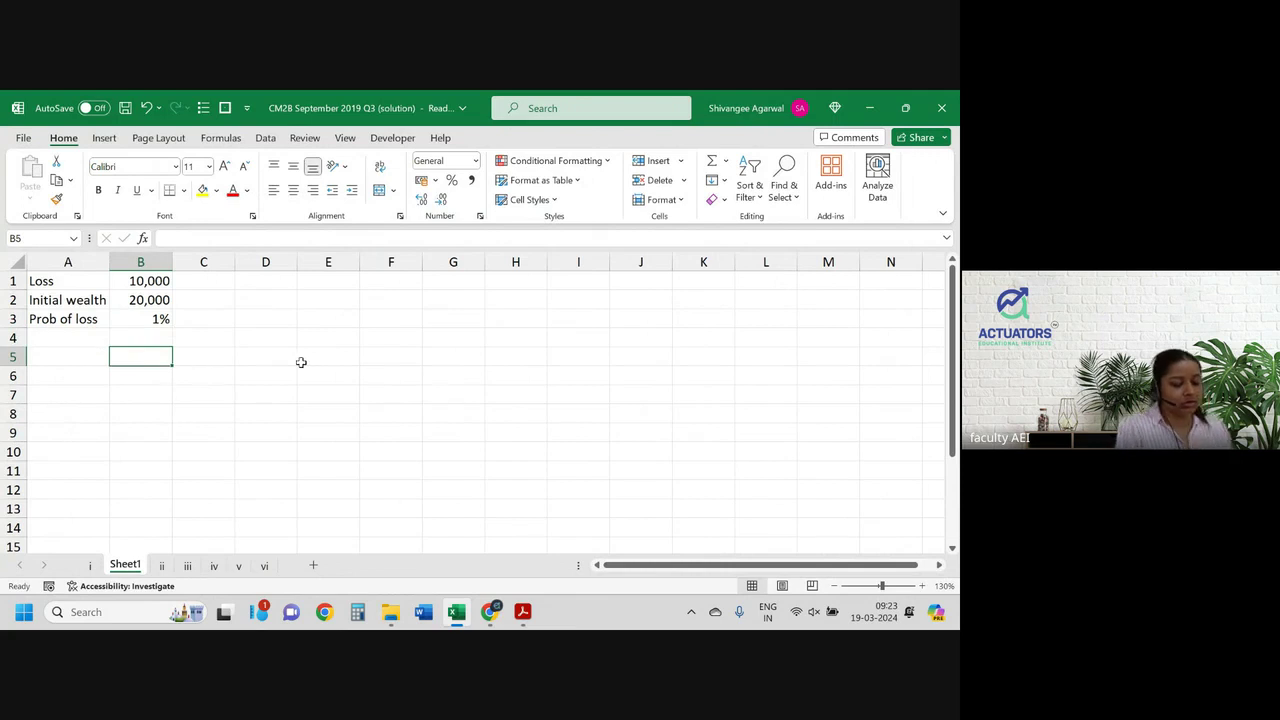
pyautogui.write('Wea')
pyautogui.press('BackSpace')
pyautogui.write('alth')
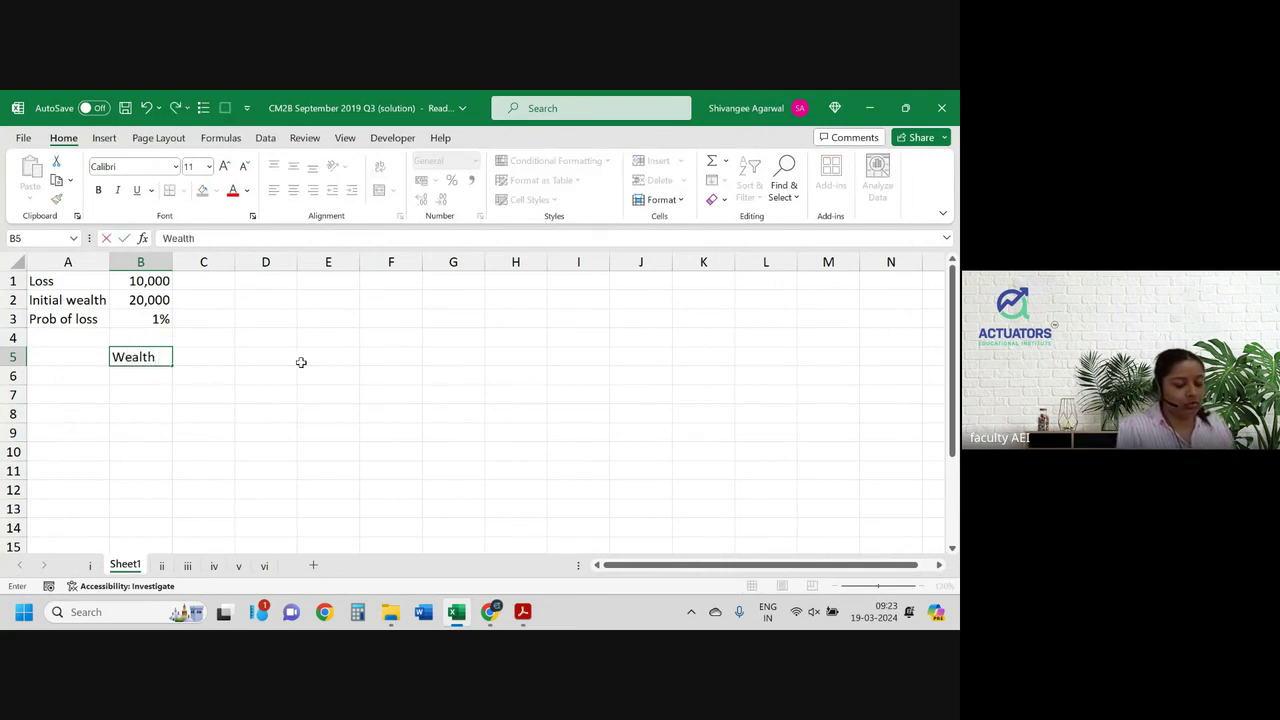
pyautogui.write(' level')
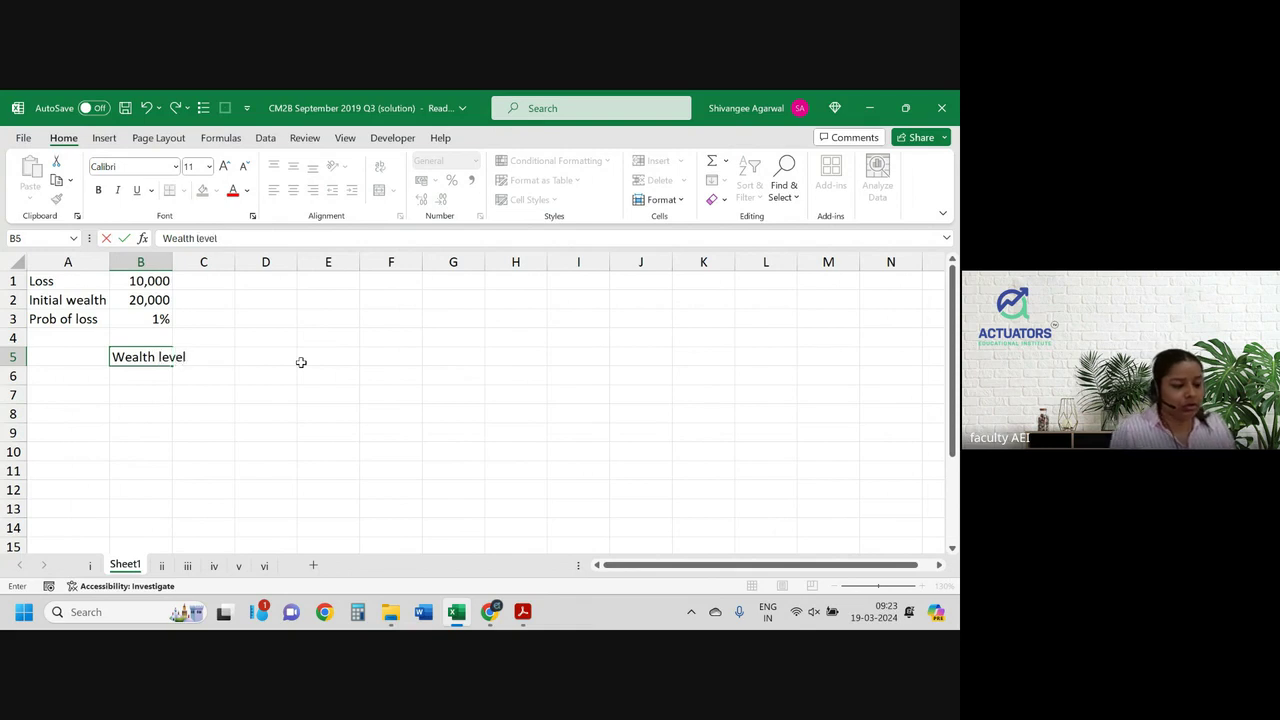
pyautogui.press('Left')
pyautogui.press('Right')
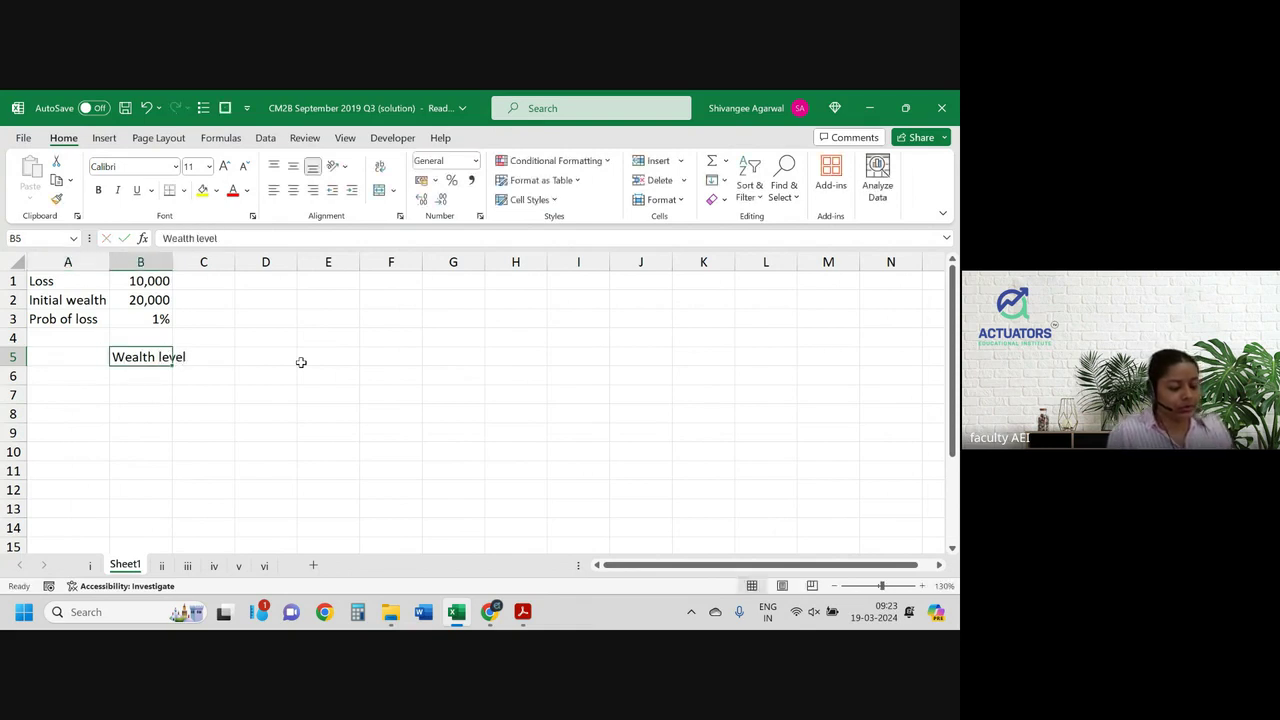
pyautogui.hotkey('ctrl', 'x')
pyautogui.press('Left')
pyautogui.hotkey('ctrl', 'v')
pyautogui.press('Right')
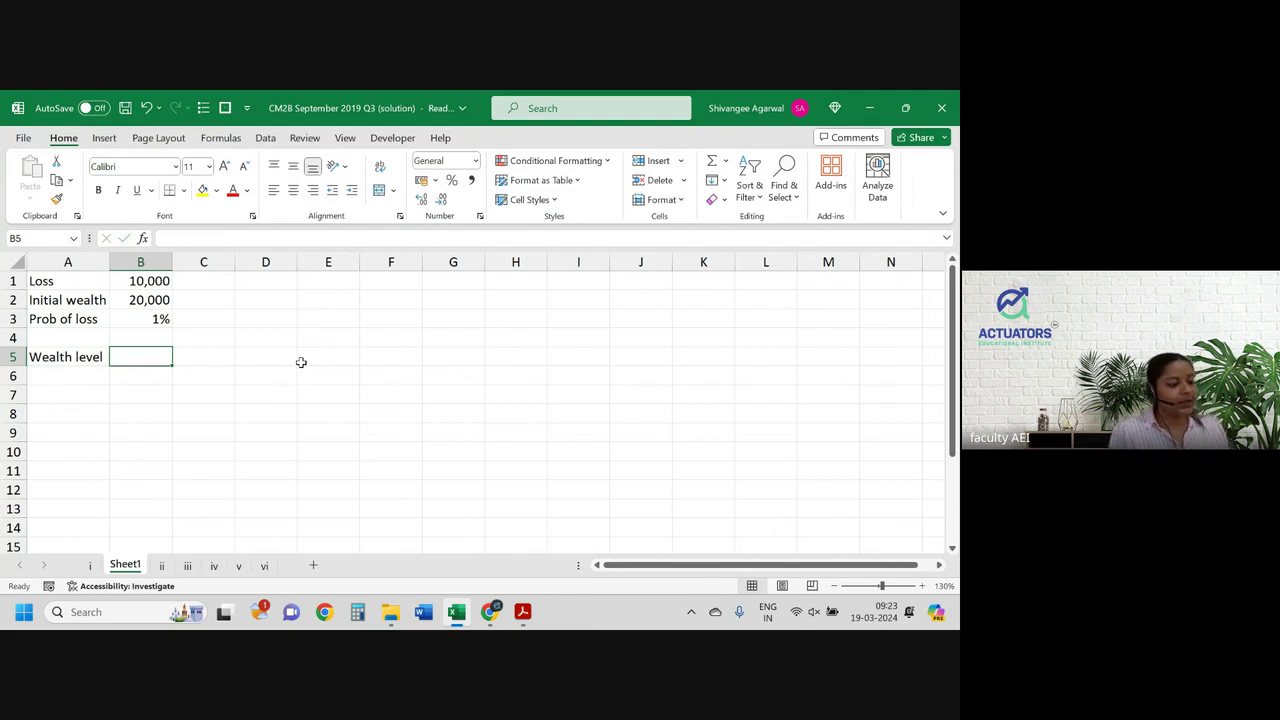
# Step: Enter the label No loss in A6 under the Wealth level heading
pyautogui.press('Down')
pyautogui.press('Left')
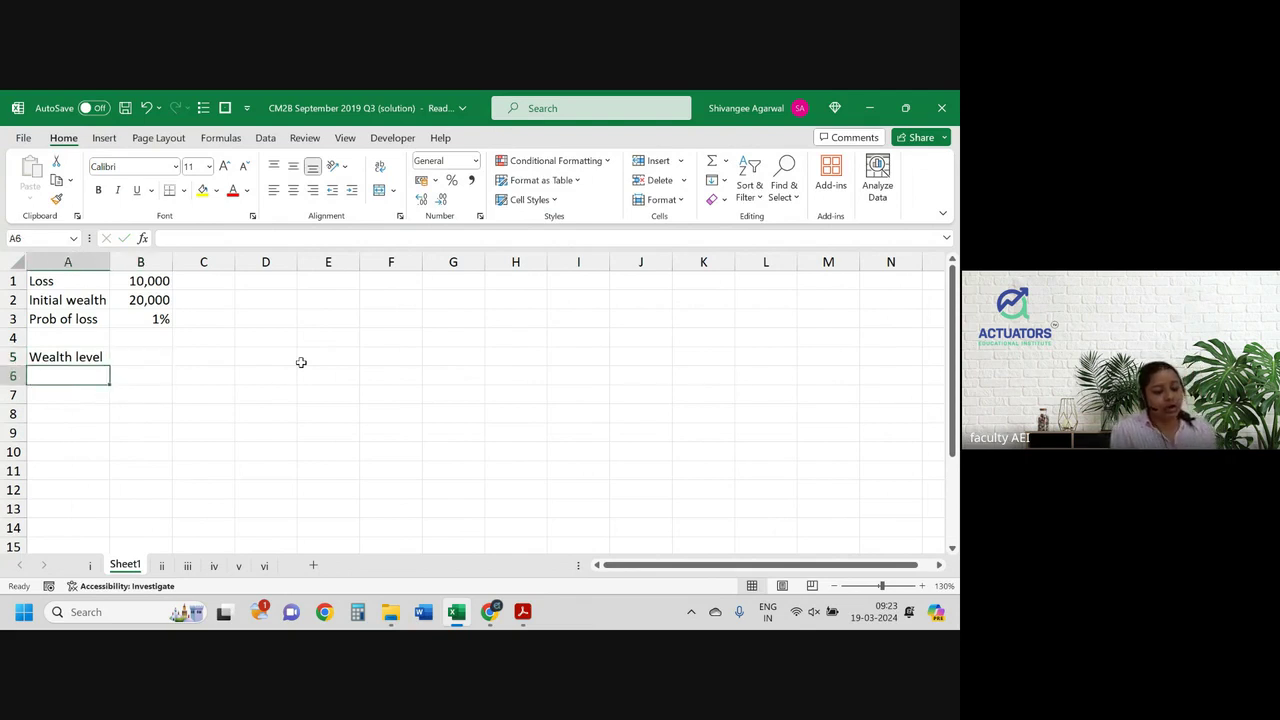
pyautogui.write('No accident')
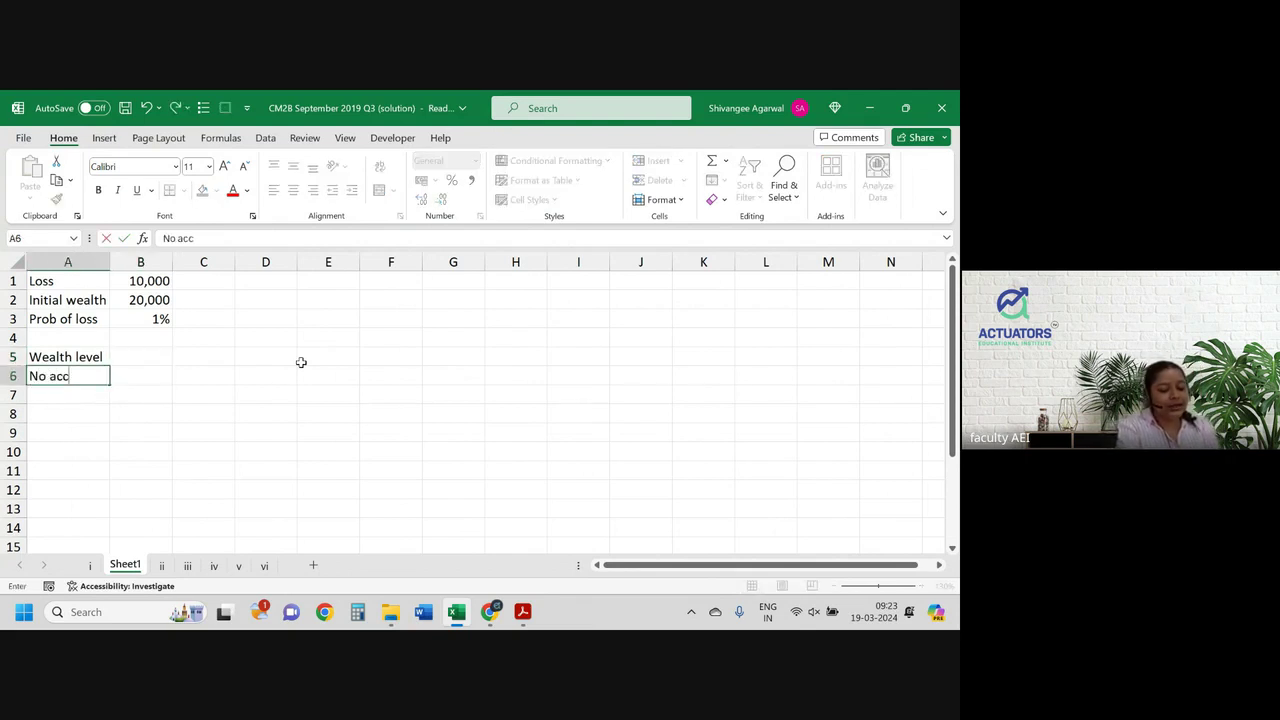
pyautogui.press('BackSpace')
pyautogui.press('BackSpace')
pyautogui.press('BackSpace')
pyautogui.press('BackSpace')
pyautogui.press('BackSpace')
pyautogui.press('BackSpace')
pyautogui.press('BackSpace')
pyautogui.press('BackSpace')
pyautogui.write('loss')
pyautogui.press('Tab')
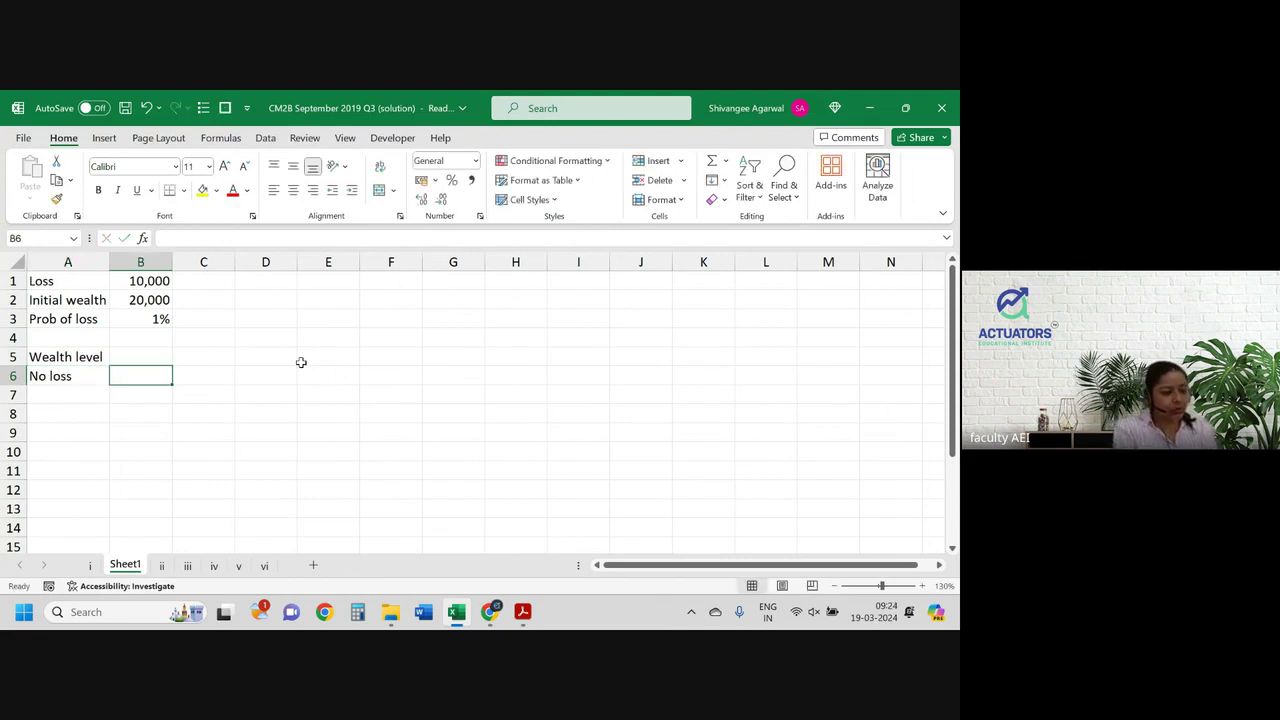
# Step: Set the no-loss wealth in B6 with a formula referencing the initial wealth in B2
pyautogui.write('=')
pyautogui.press('Up')
pyautogui.press('Up')
pyautogui.press('Up')
pyautogui.press('Up')
pyautogui.press('Up')
pyautogui.press('Down')
pyautogui.press('Return')
# Step: Enter the label After a loss in A7 below the No loss row
pyautogui.press('Down')
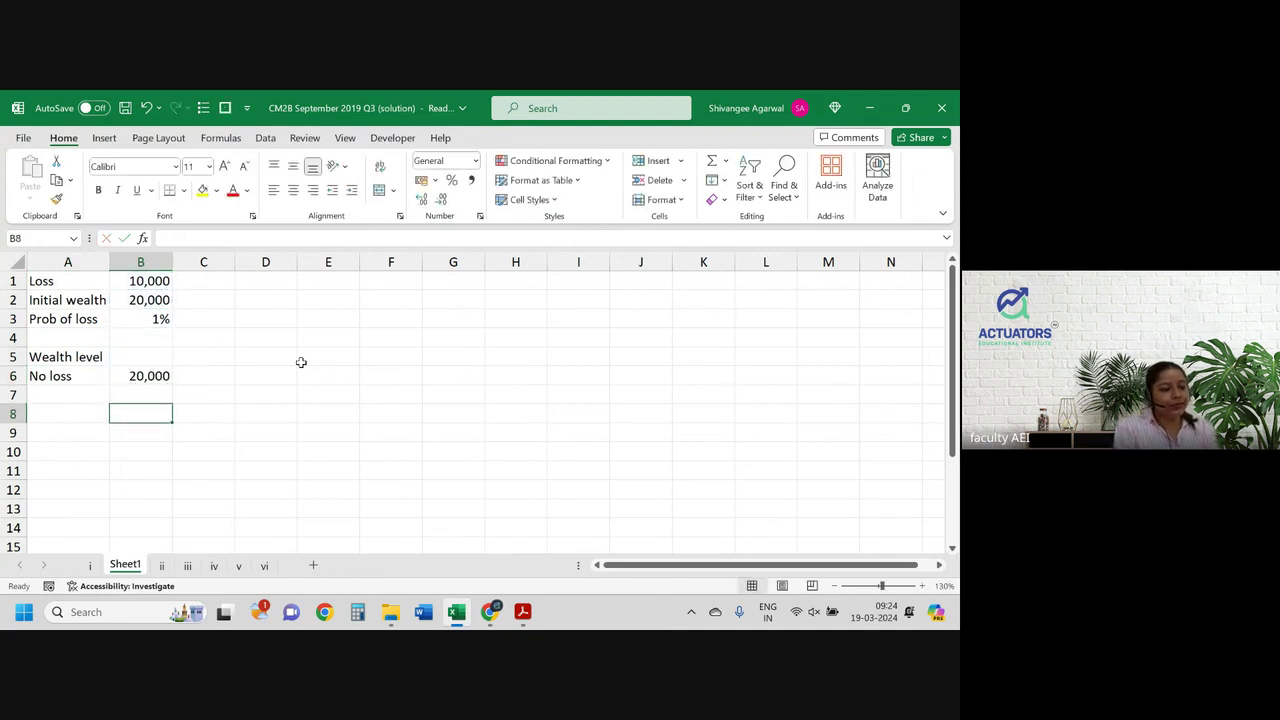
pyautogui.press('Left')
pyautogui.press('Up')
pyautogui.write('L')
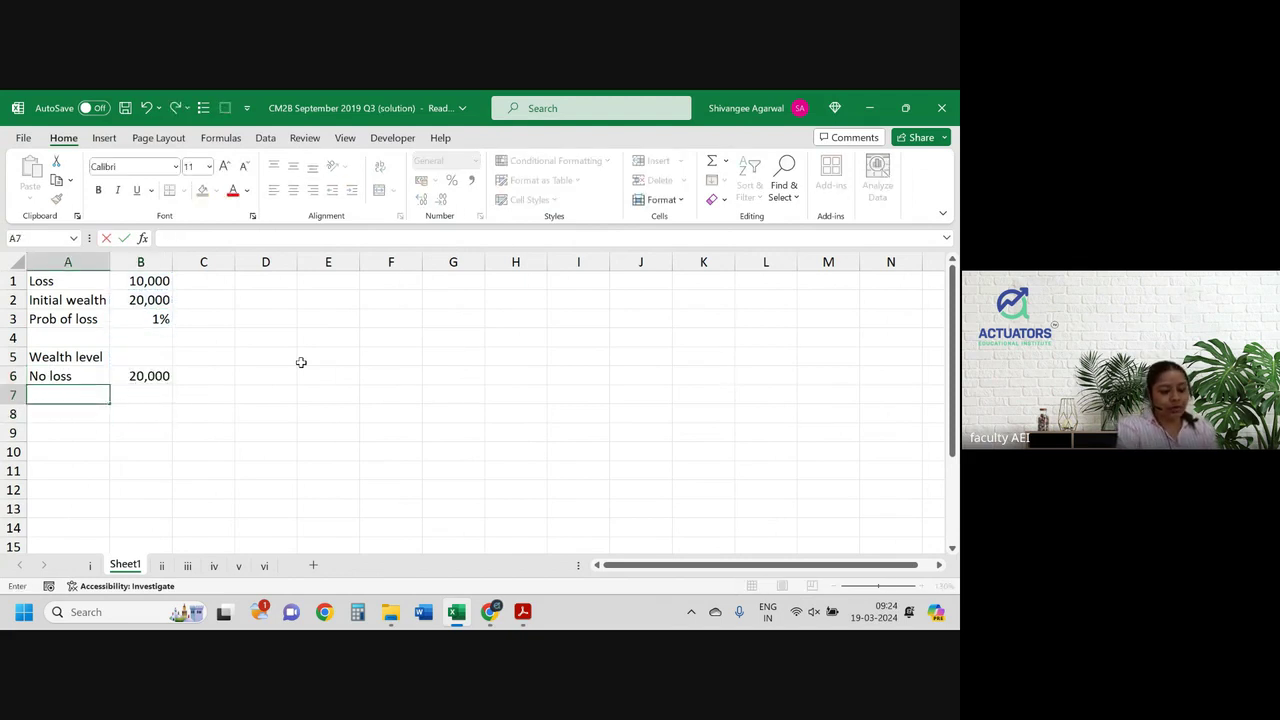
pyautogui.write('After')
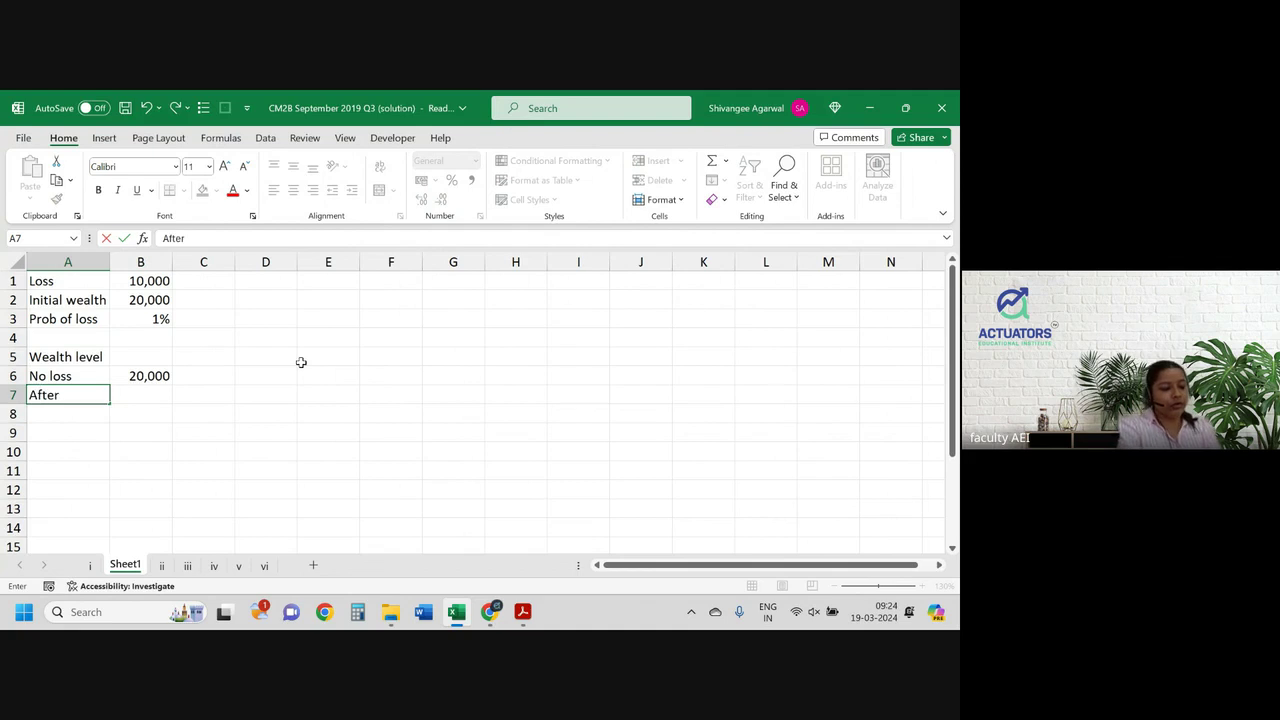
pyautogui.write(' a loss')
pyautogui.press('Tab')
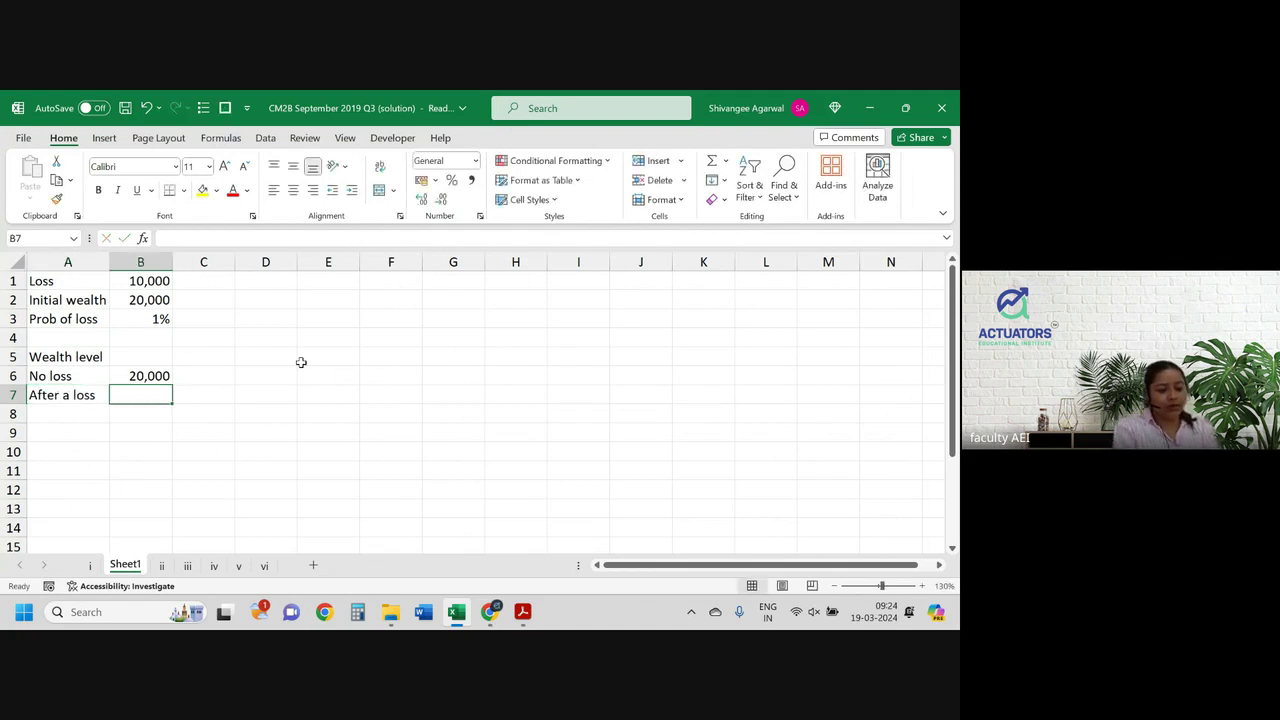
# Step: Calculate the wealth after a loss in B7 as the initial wealth in B2 minus the loss in B1
pyautogui.write('=')
pyautogui.press('Up')
pyautogui.press('Up')
pyautogui.press('Up')
pyautogui.press('Up')
pyautogui.press('Up')
pyautogui.write('-')
pyautogui.press('Up')
pyautogui.press('Up')
pyautogui.press('Up')
pyautogui.press('Up')
pyautogui.press('Up')
pyautogui.press('Up')
pyautogui.press('Return')
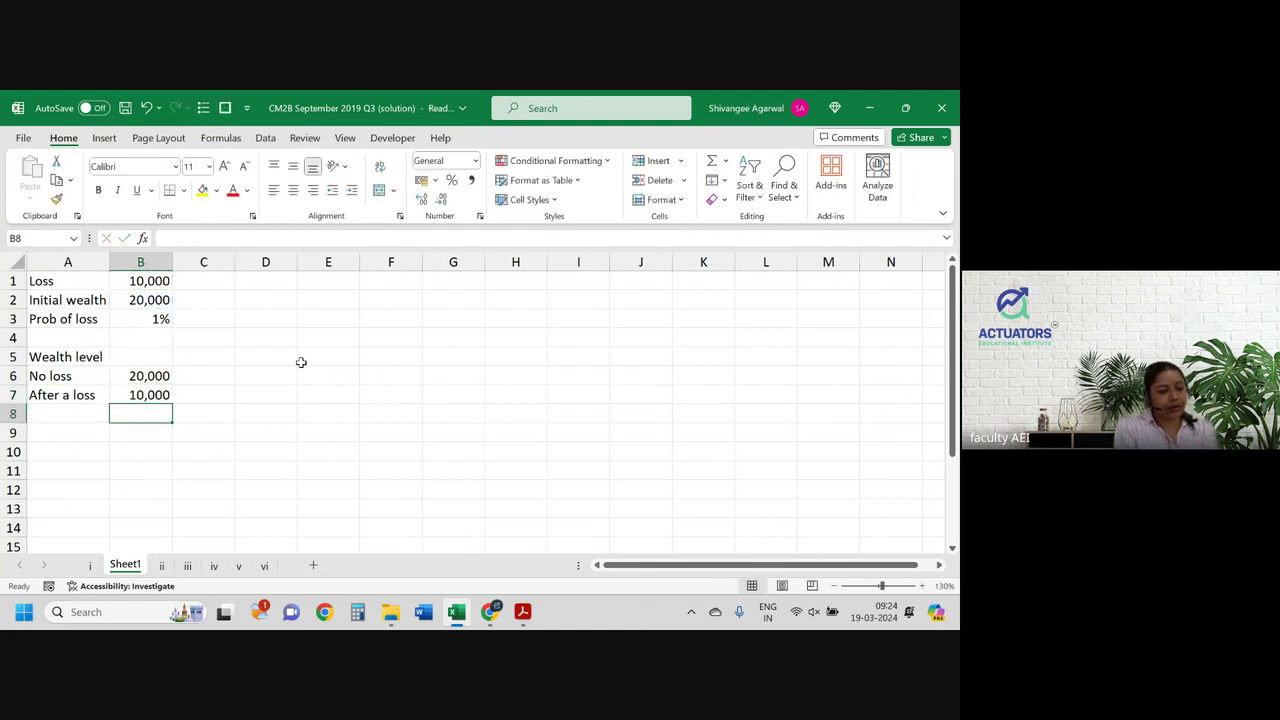
# Step: Enter the label Expected Utility in A8 and fit column A's width to its contents
pyautogui.write('Ex')
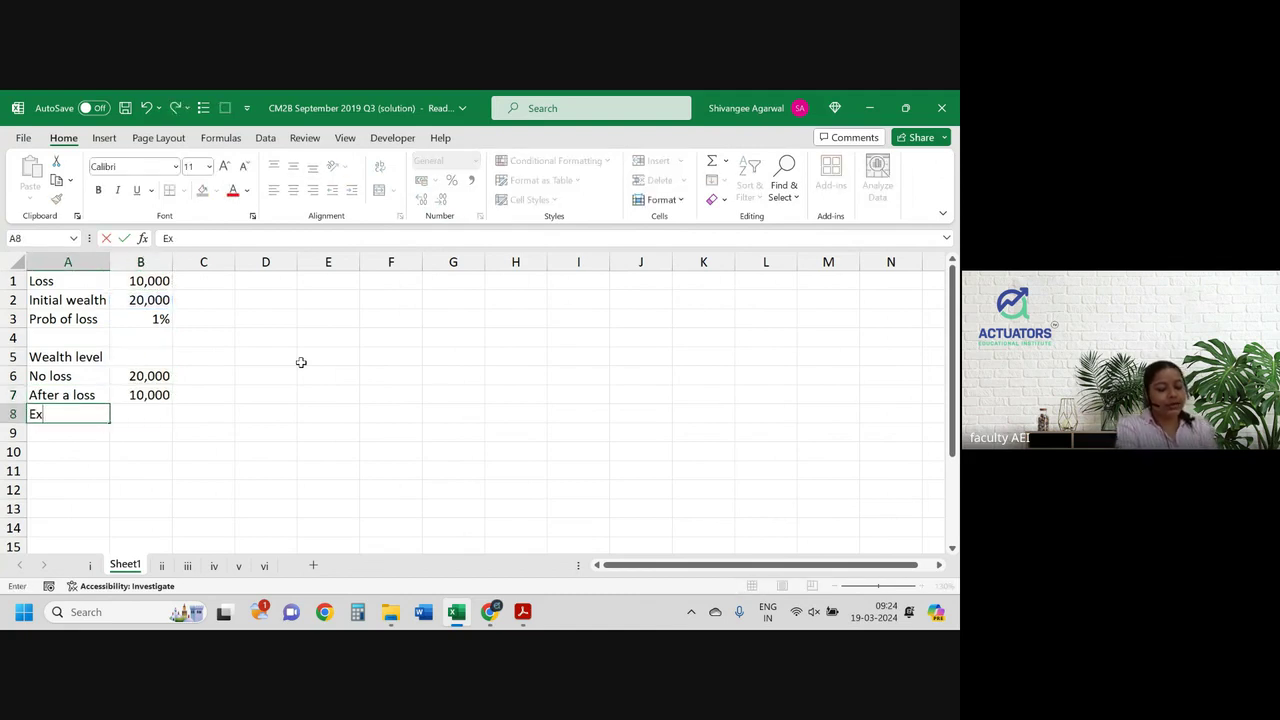
pyautogui.write('pected U')
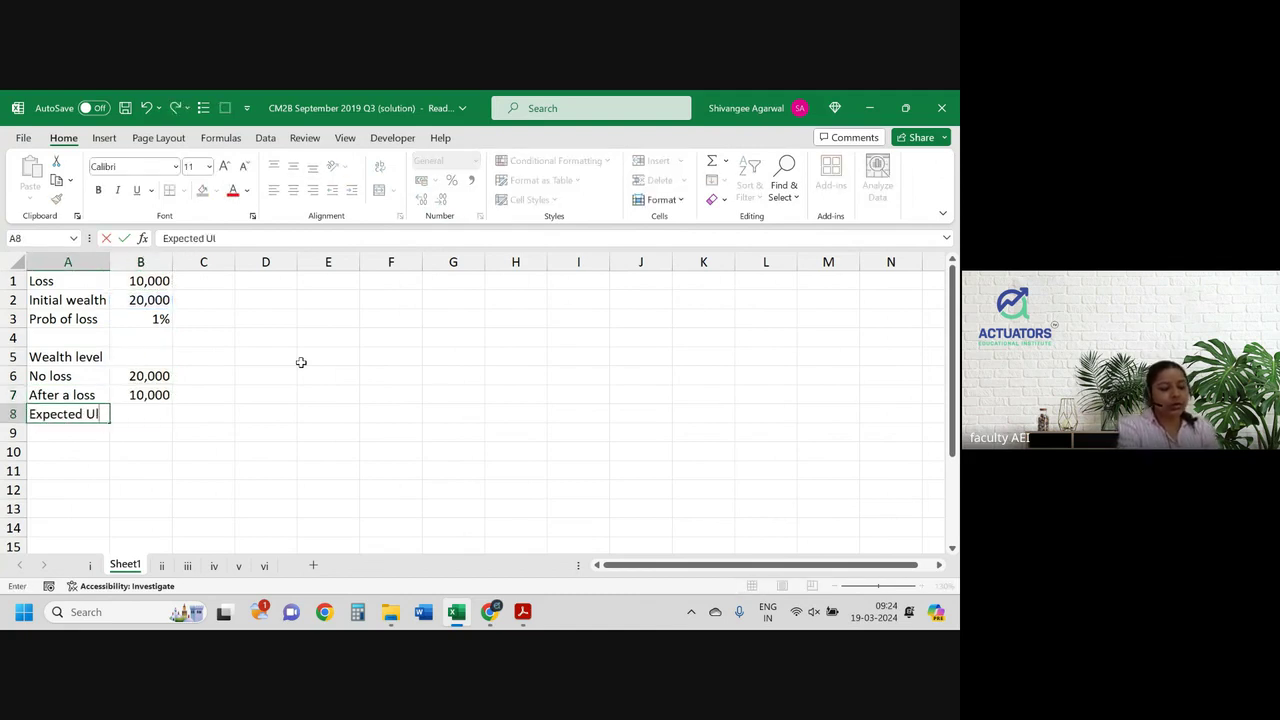
pyautogui.write('tility')
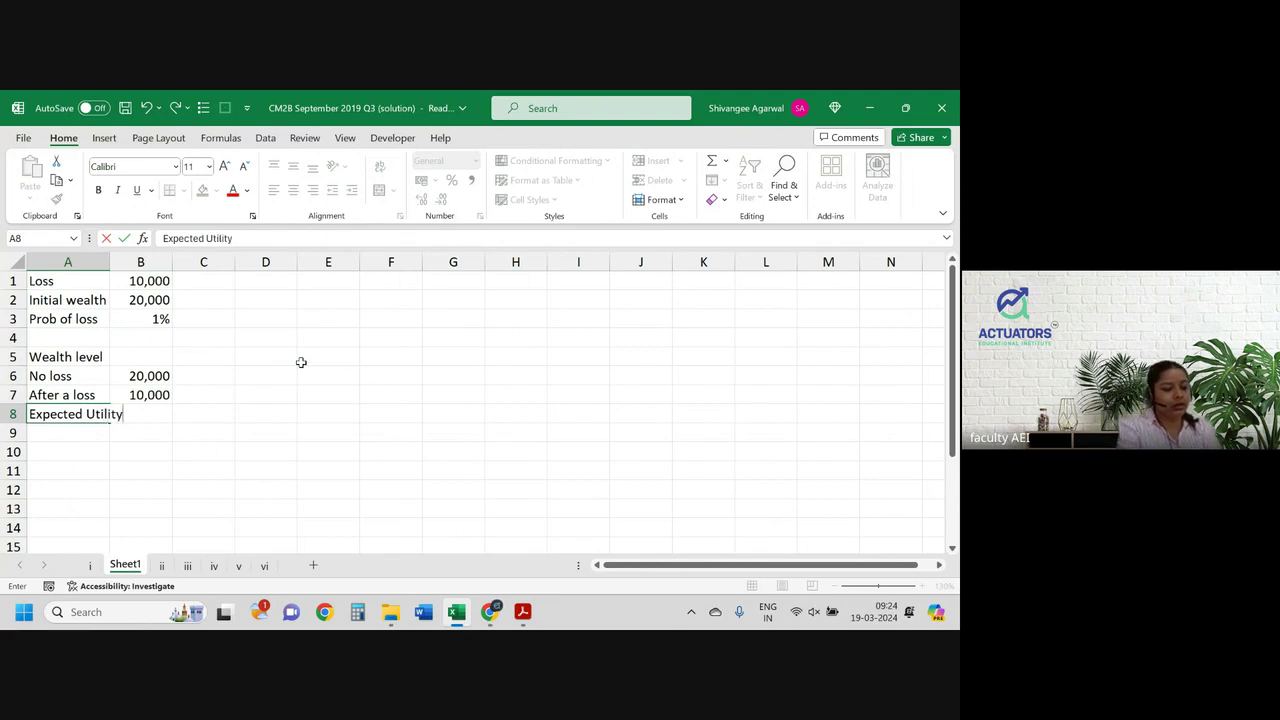
pyautogui.press('Return')
pyautogui.press('Right')
pyautogui.press('Up')
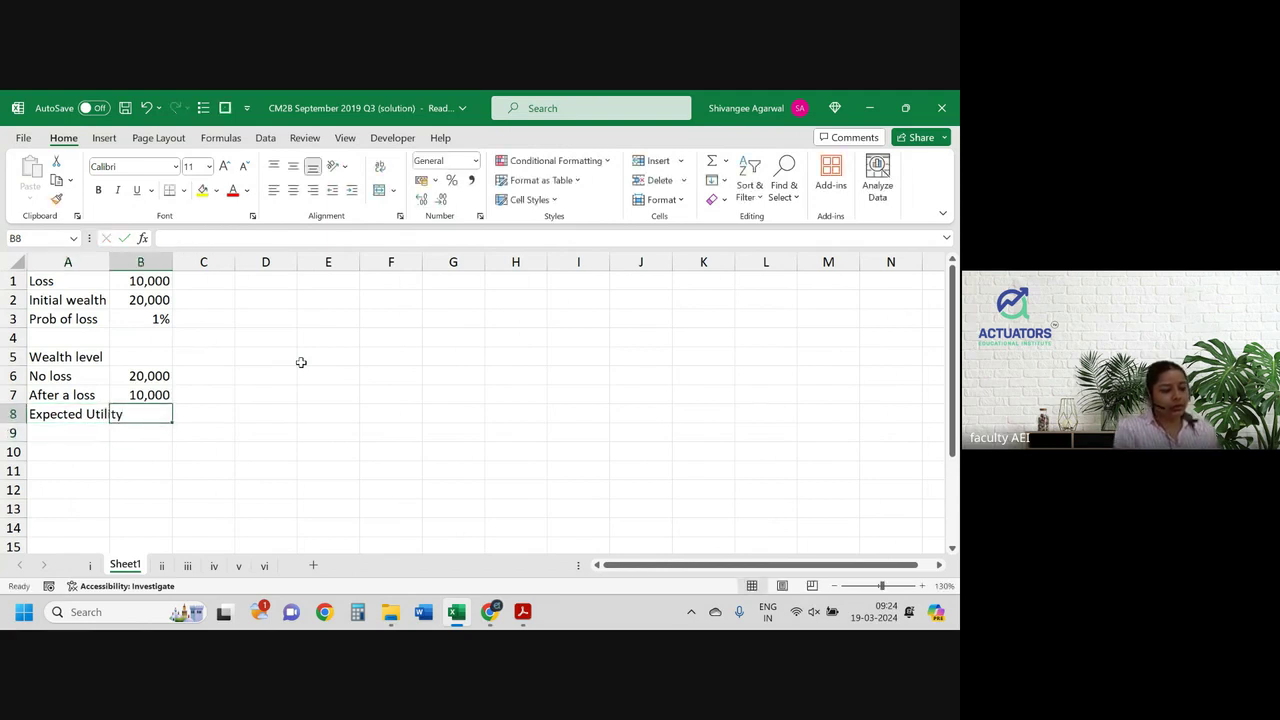
pyautogui.doubleClick(110, 261)
# Step: Start the expected utility formula in B8 with the no-loss term, LN(B6)*(1-B3), followed by a plus sign
pyautogui.write('=')
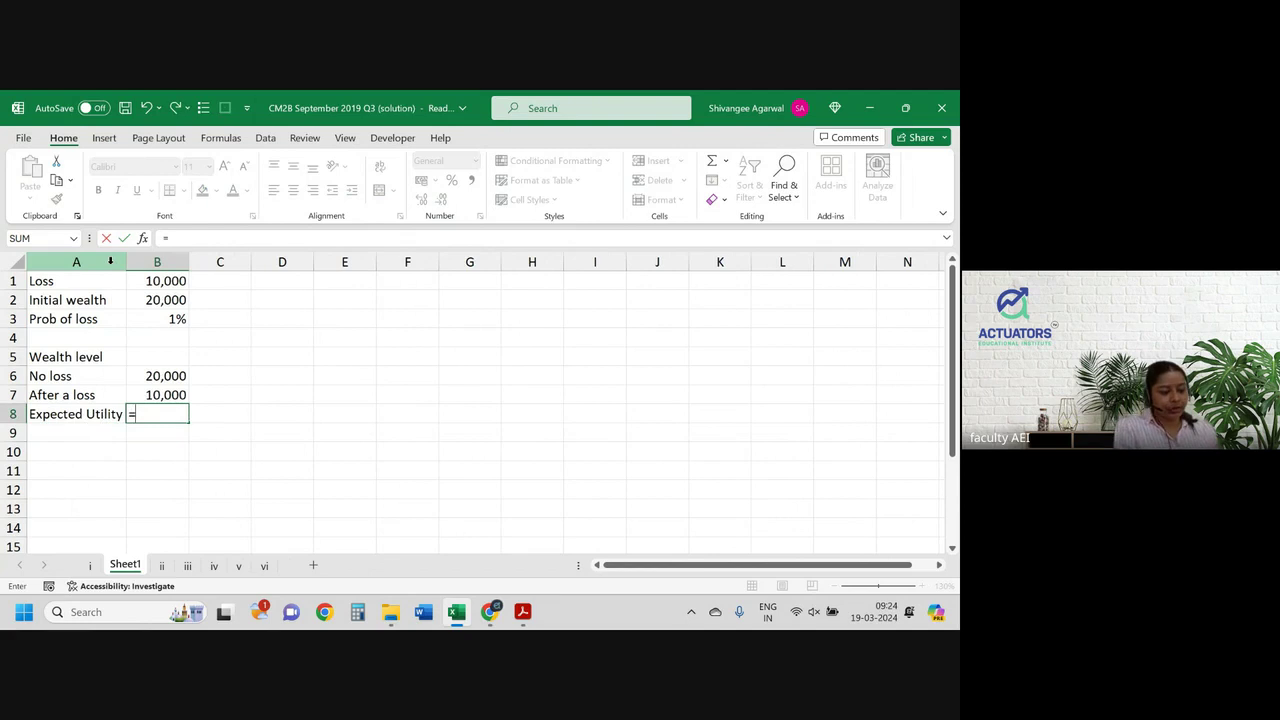
pyautogui.write('ln(')
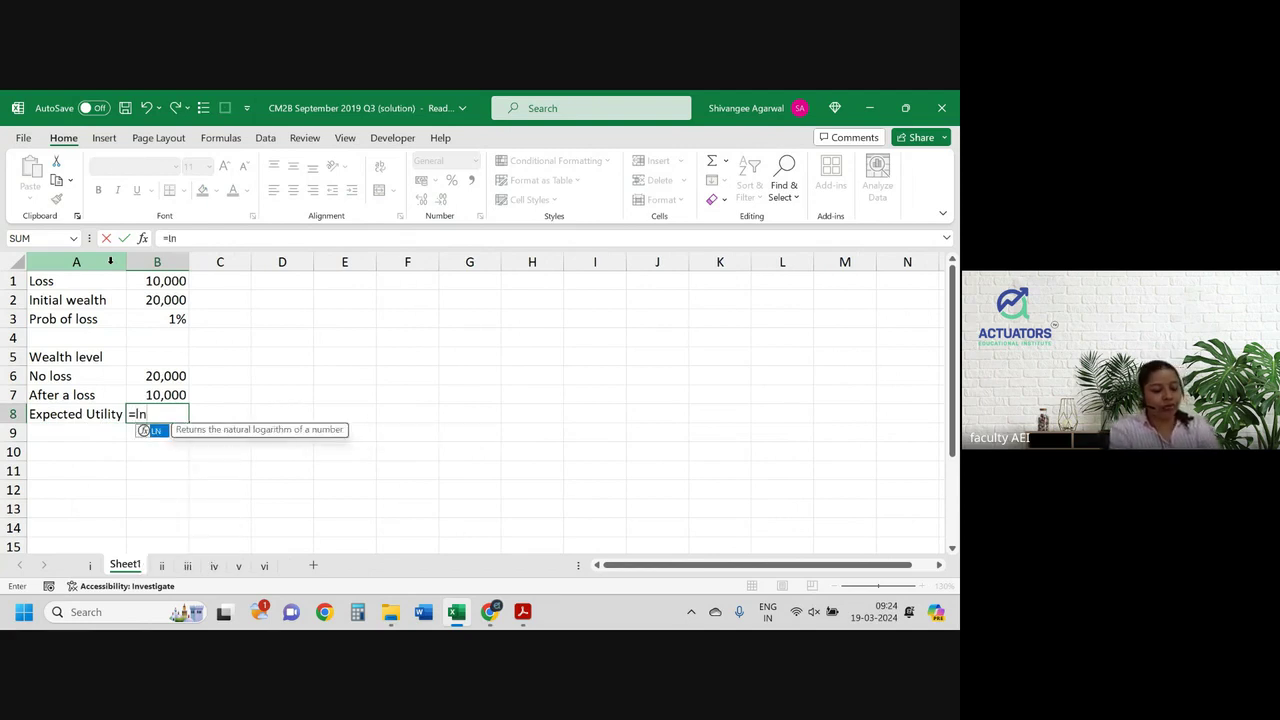
pyautogui.press('Up')
pyautogui.press('Up')
pyautogui.write(')*(')
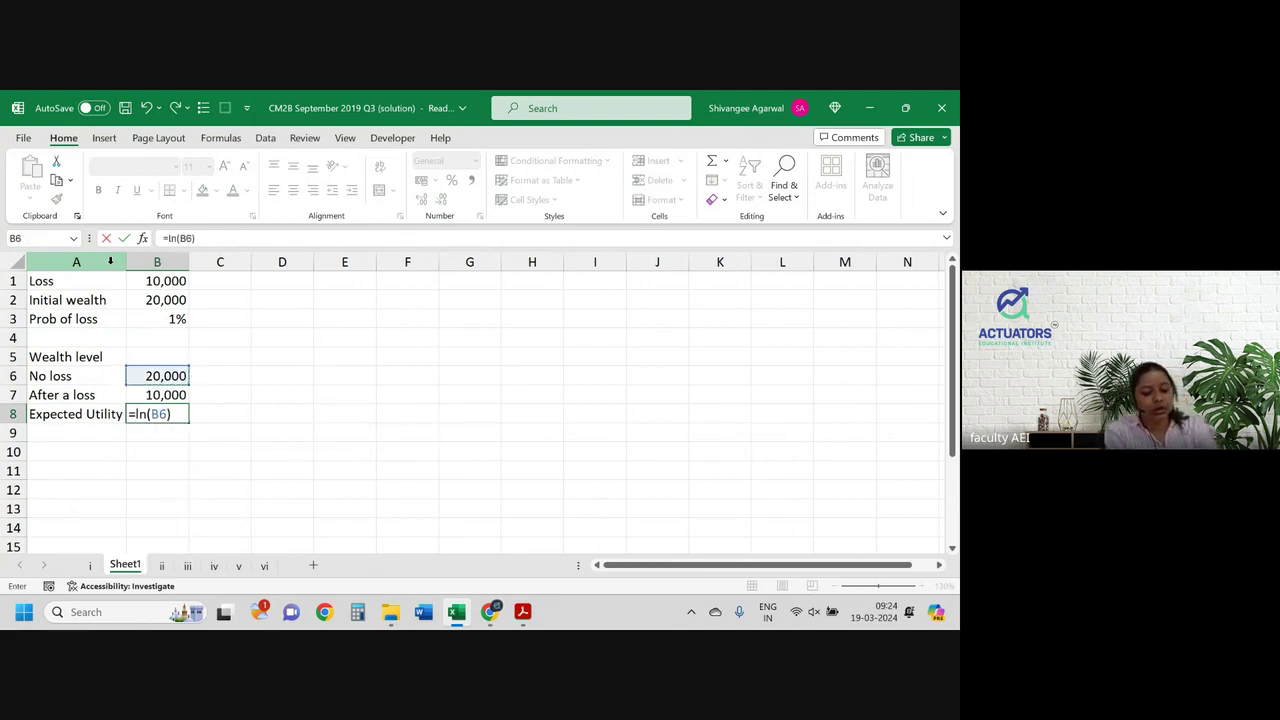
pyautogui.write('1-')
pyautogui.press('Up')
pyautogui.press('Up')
pyautogui.press('Up')
pyautogui.press('Up')
pyautogui.press('Up')
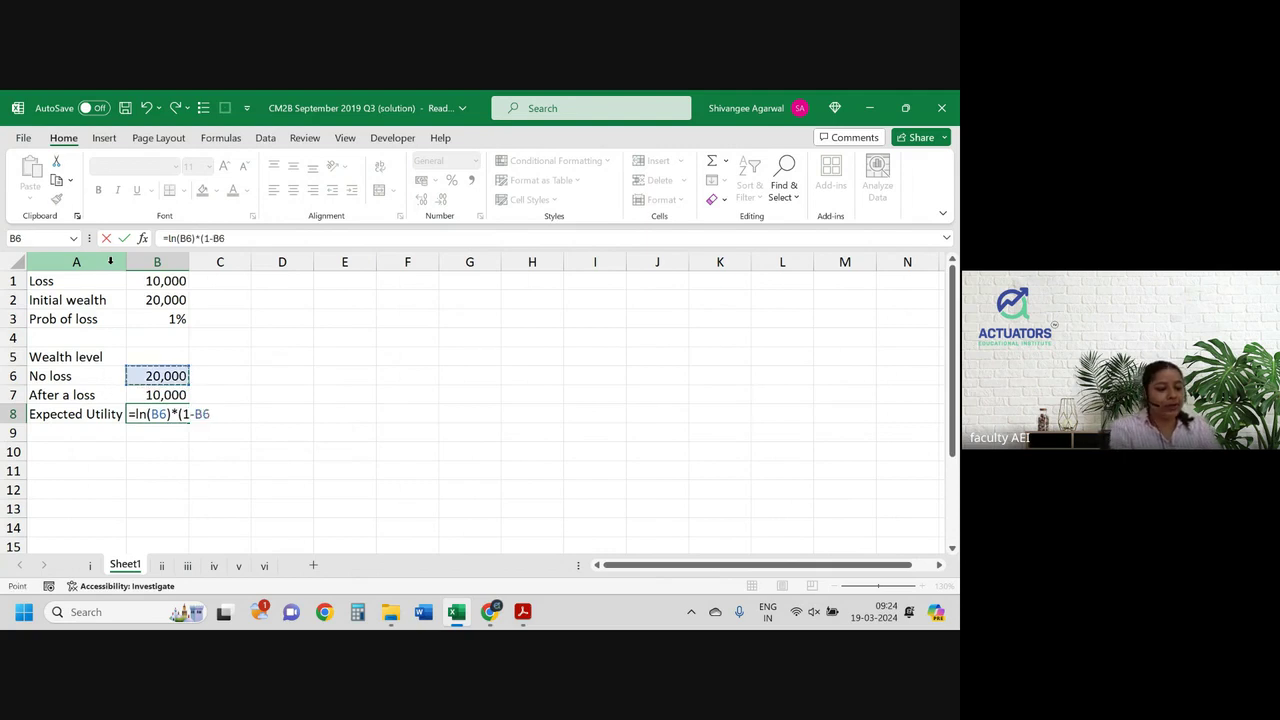
pyautogui.write(')+')
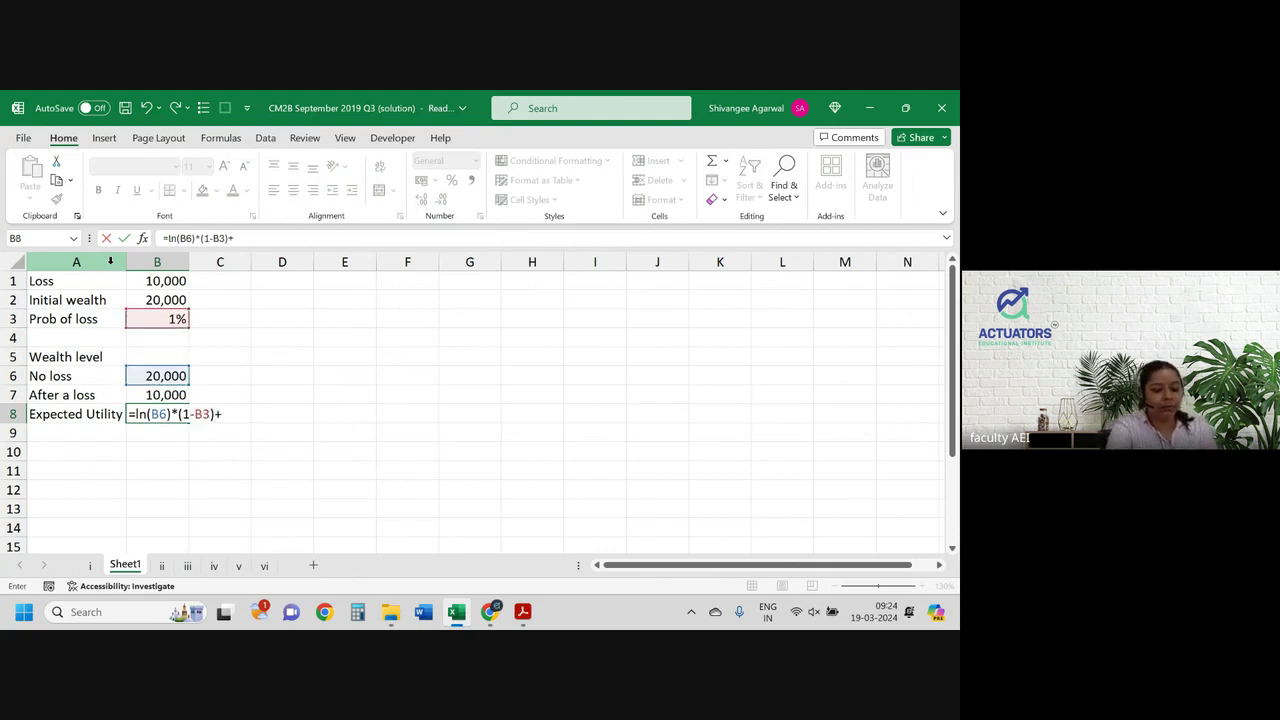
# Step: Complete the B8 expected utility formula with the after-loss term, LN(B7)*B3
pyautogui.write('ln(')
pyautogui.press('Up')
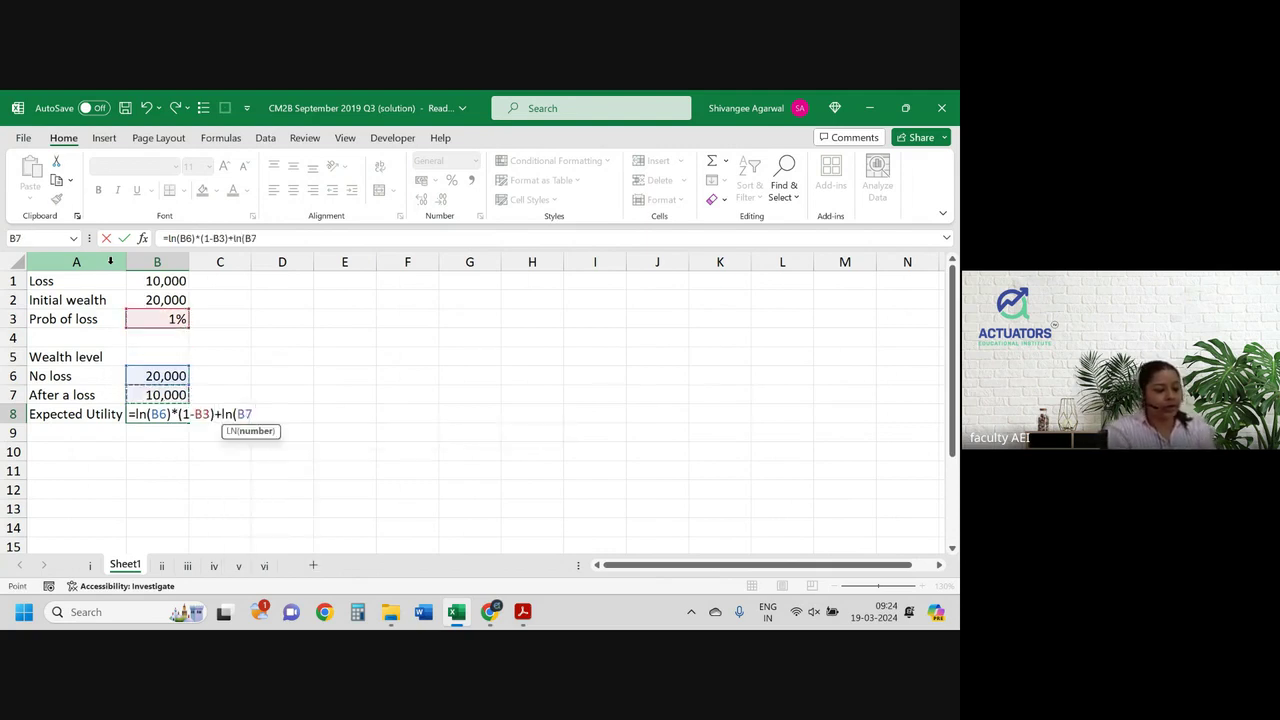
pyautogui.write(')*')
pyautogui.press('Up')
pyautogui.press('Up')
pyautogui.press('Up')
pyautogui.press('Up')
pyautogui.press('Up')
pyautogui.press('Up')
pyautogui.press('Up')
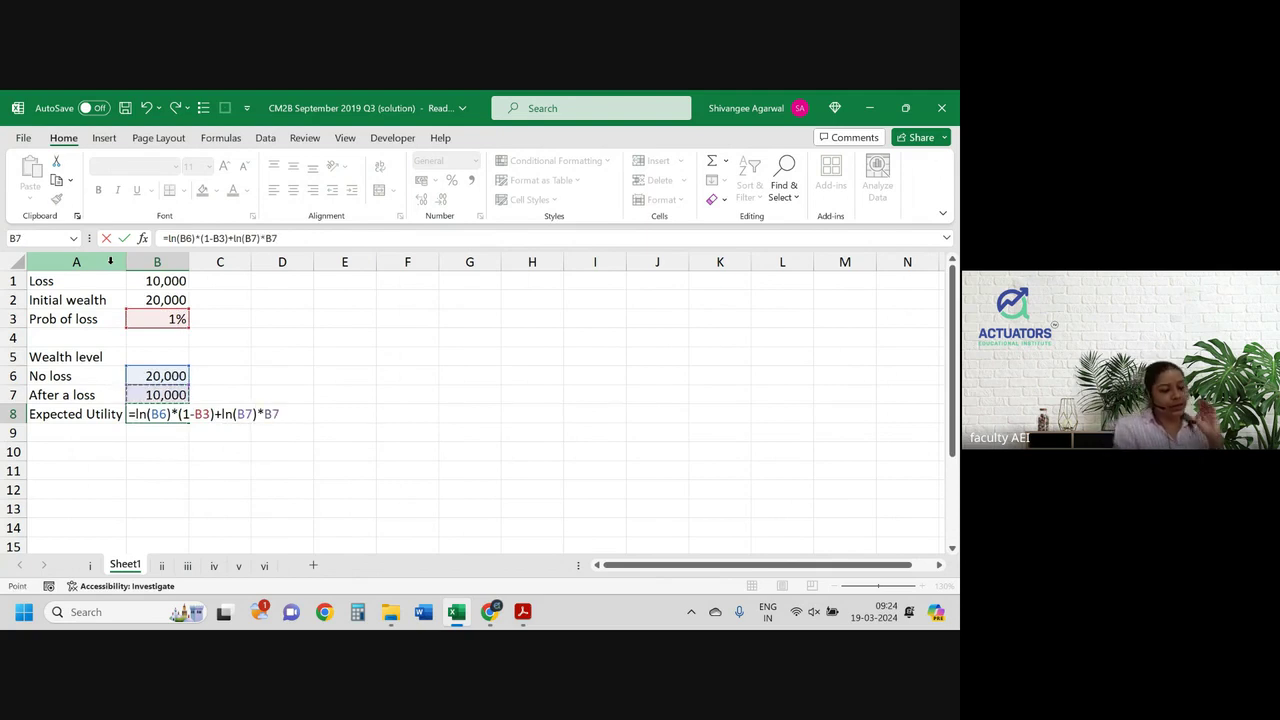
pyautogui.press('Down')
pyautogui.press('Down')
pyautogui.press('Return')
pyautogui.press('Up')
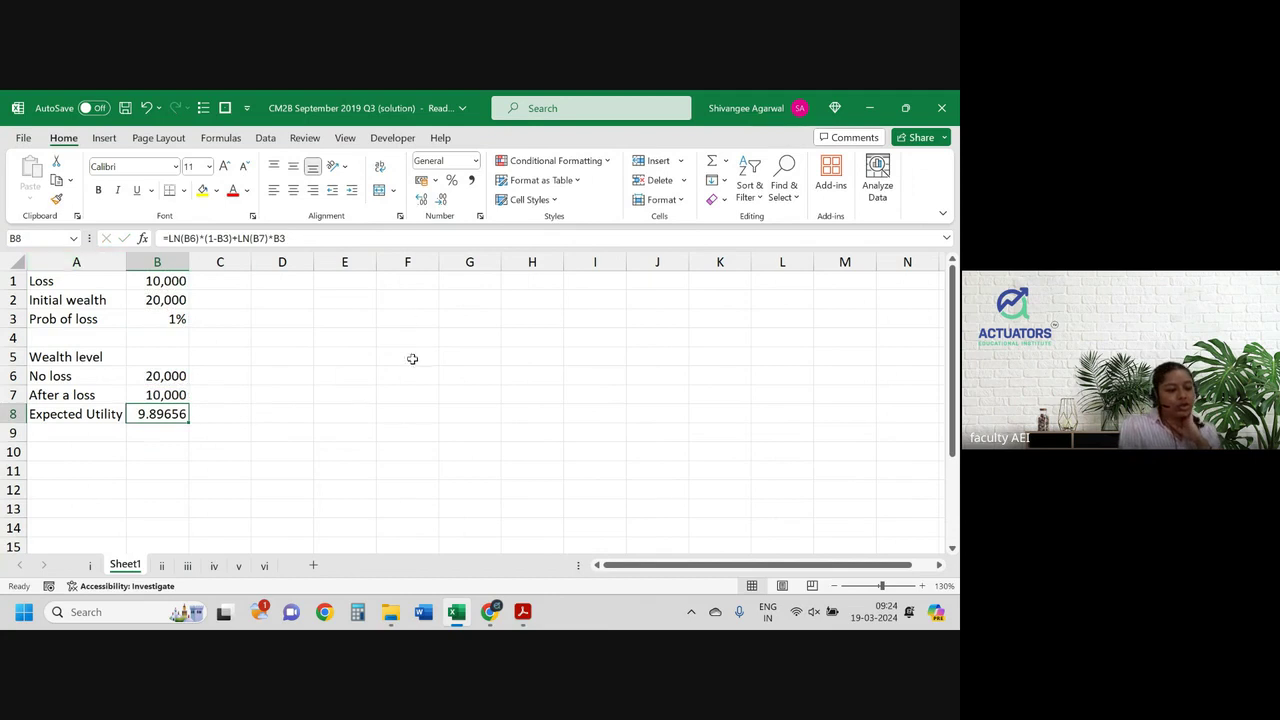
# Step: Format the expected utility in B8 to three decimal places and give the cell a light green fill
pyautogui.click(440, 200)
pyautogui.click(440, 200)
pyautogui.click(440, 200)
pyautogui.click(423, 205)
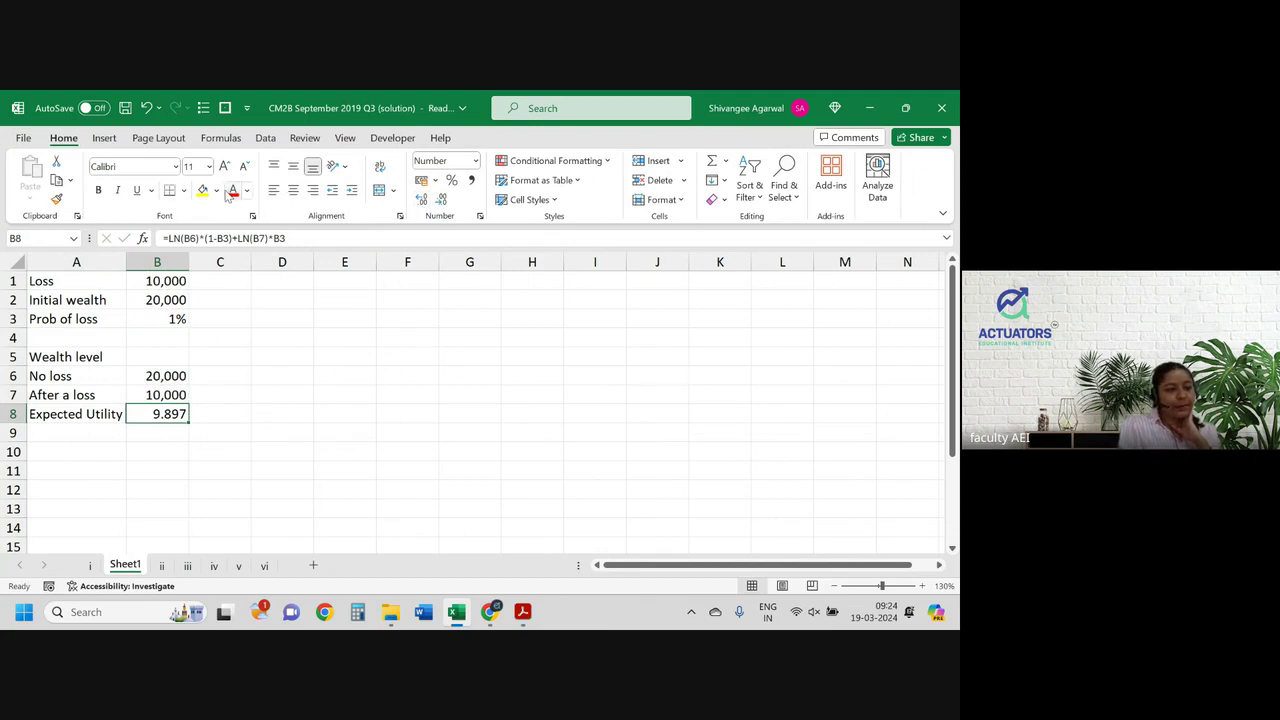
pyautogui.click(216, 190)
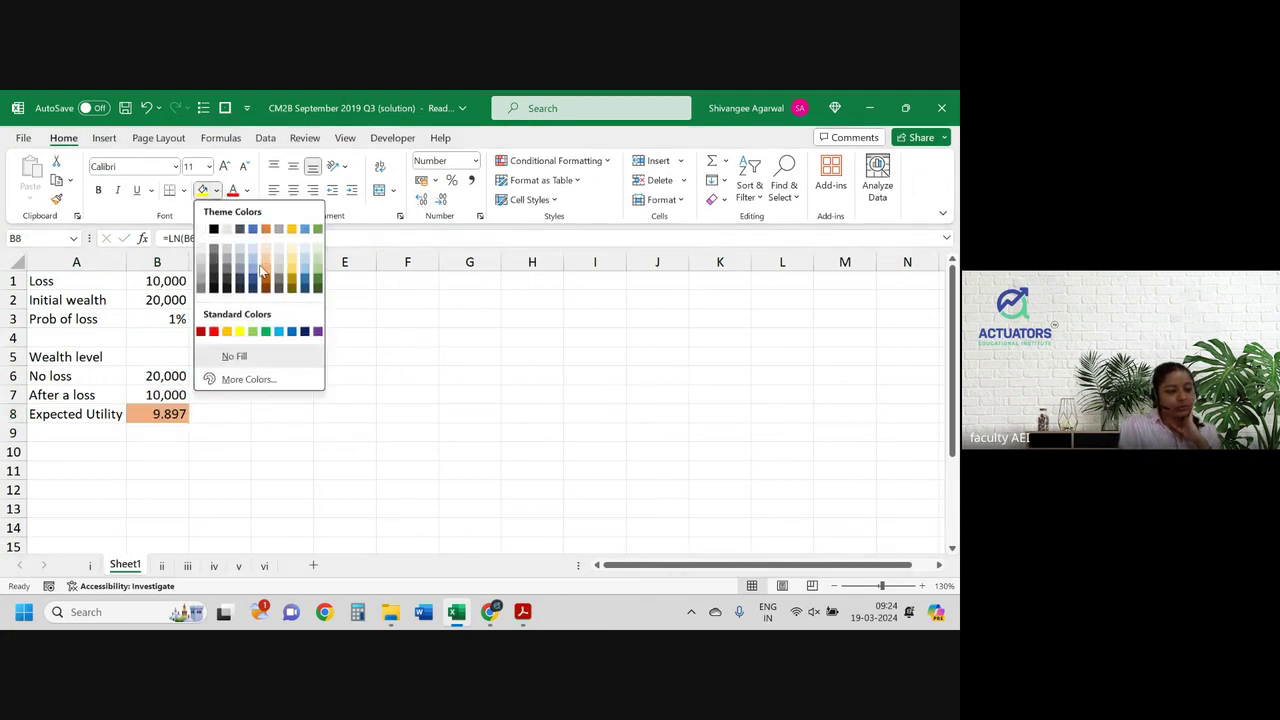
pyautogui.click(318, 268)
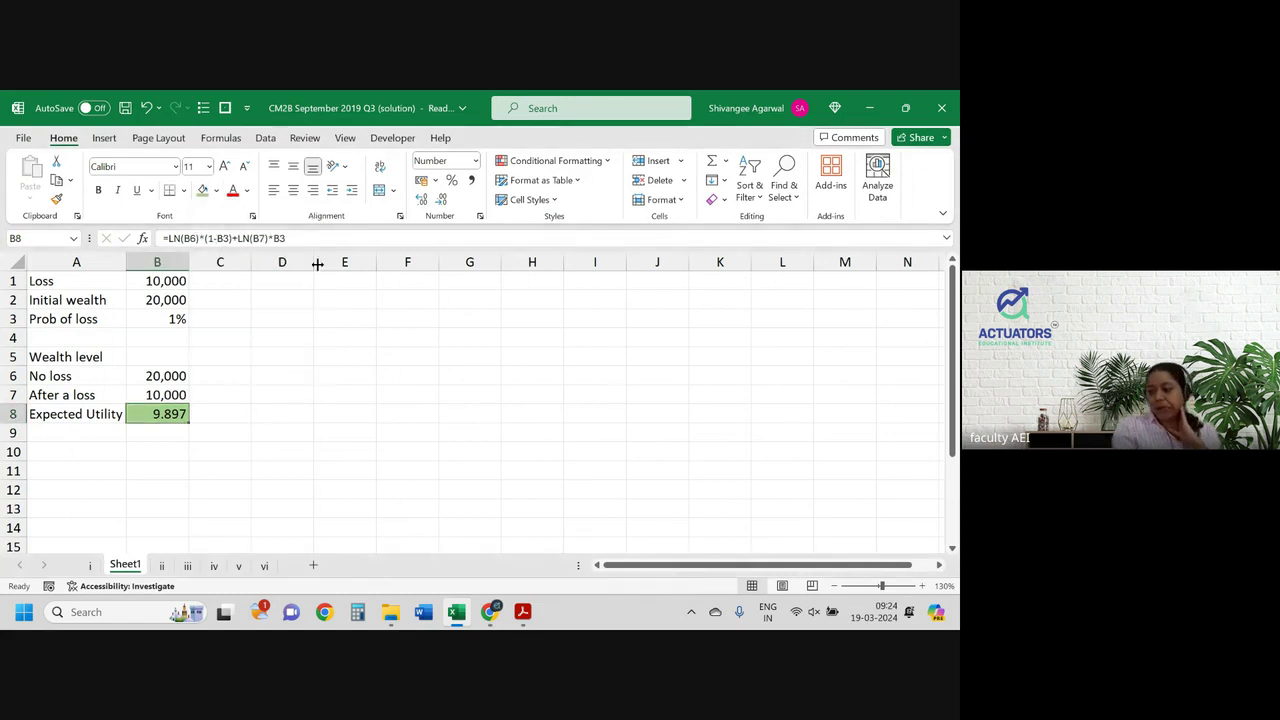
# Step: Switch to the question paper in Acrobat and review part (ii) together with the range of annual premiums to test
pyautogui.hotkey('alt', 'Tab')
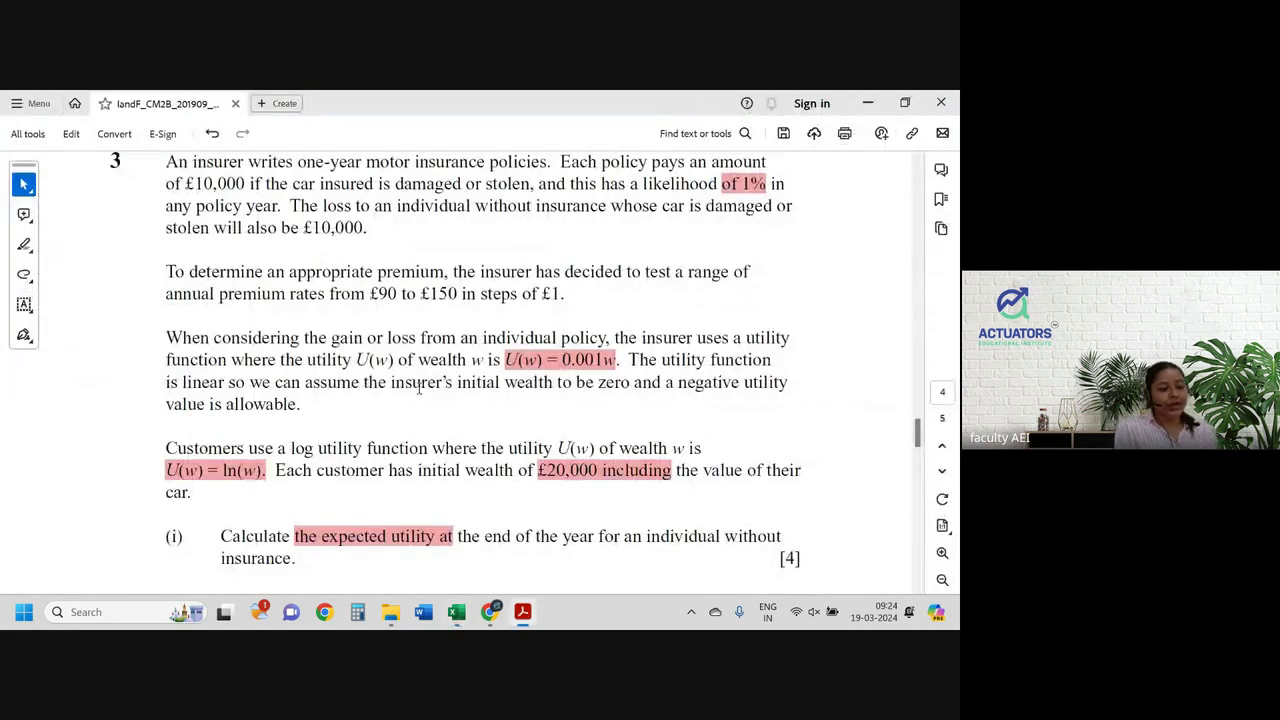
pyautogui.scroll(-5, 416, 383)
pyautogui.moveTo(300, 350); pyautogui.dragTo(512, 356)
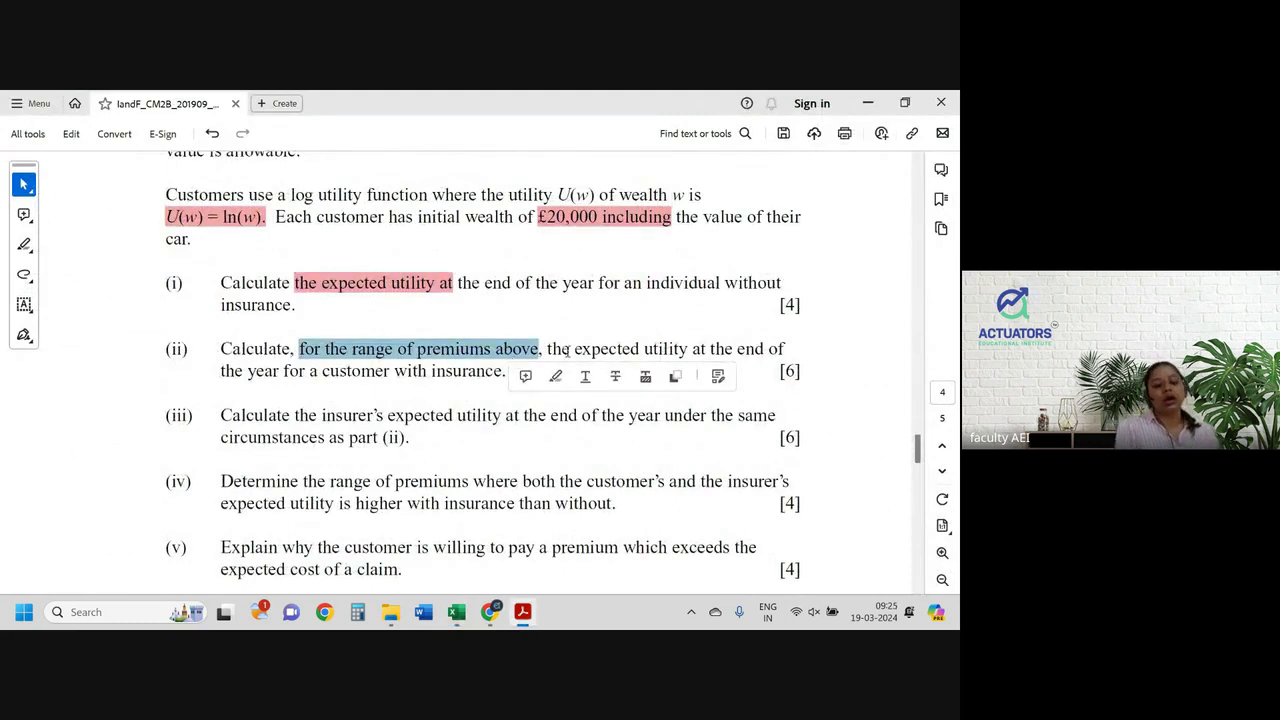
pyautogui.scroll(3, 484, 277)
pyautogui.moveTo(362, 265); pyautogui.dragTo(472, 258)
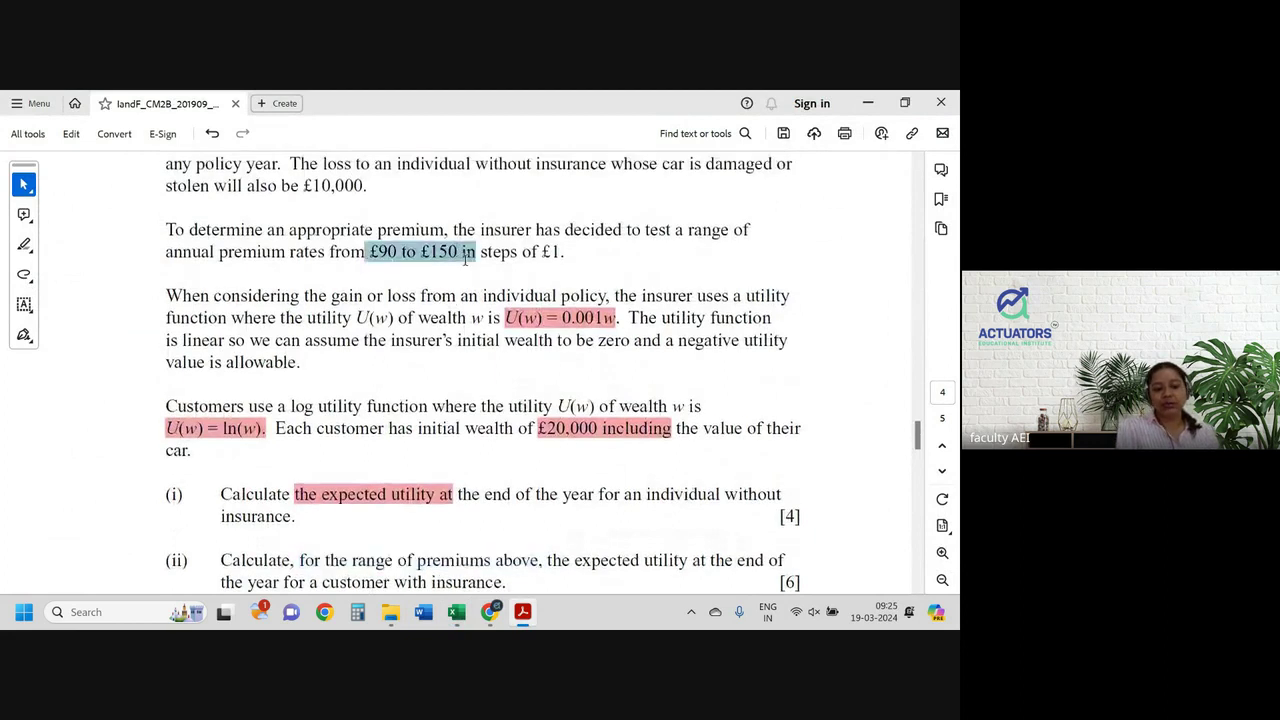
pyautogui.scroll(-4, 466, 266)
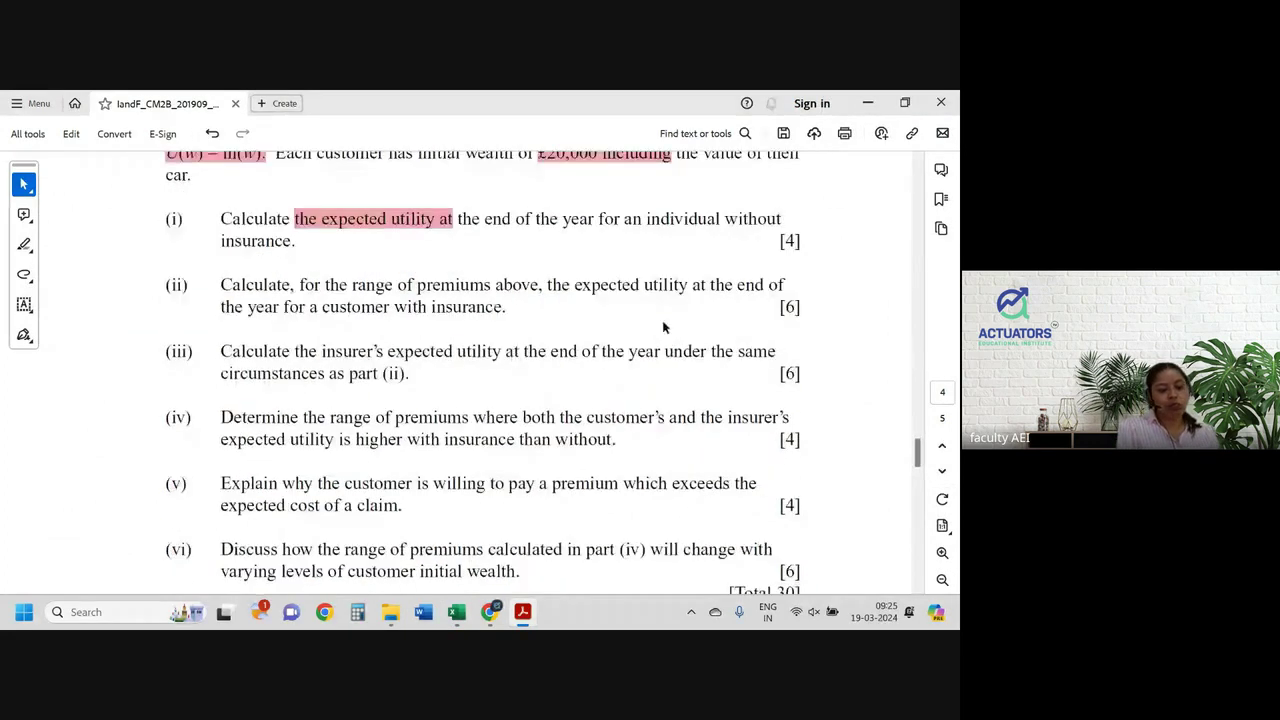
pyautogui.moveTo(575, 287); pyautogui.dragTo(745, 288)
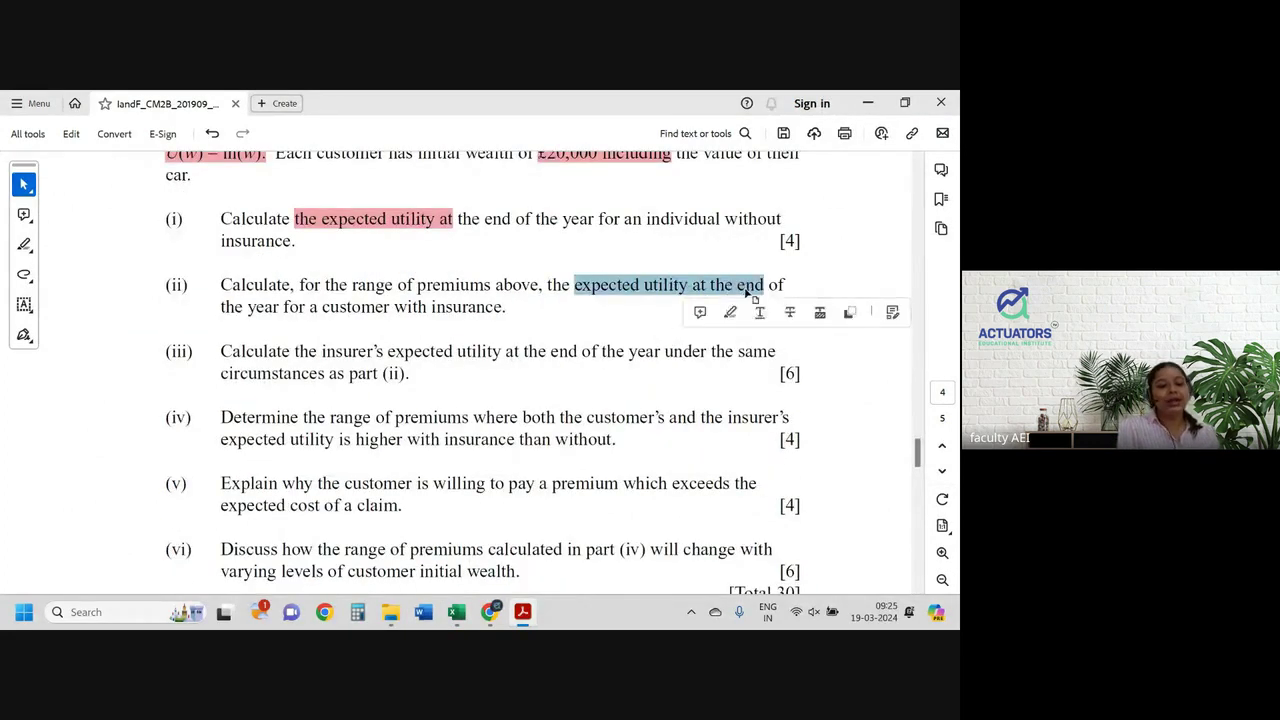
pyautogui.moveTo(266, 307); pyautogui.dragTo(446, 314)
# Step: Switch back to Excel and enter the note No insurance in C8 beside the expected utility
pyautogui.hotkey('alt', 'Tab')
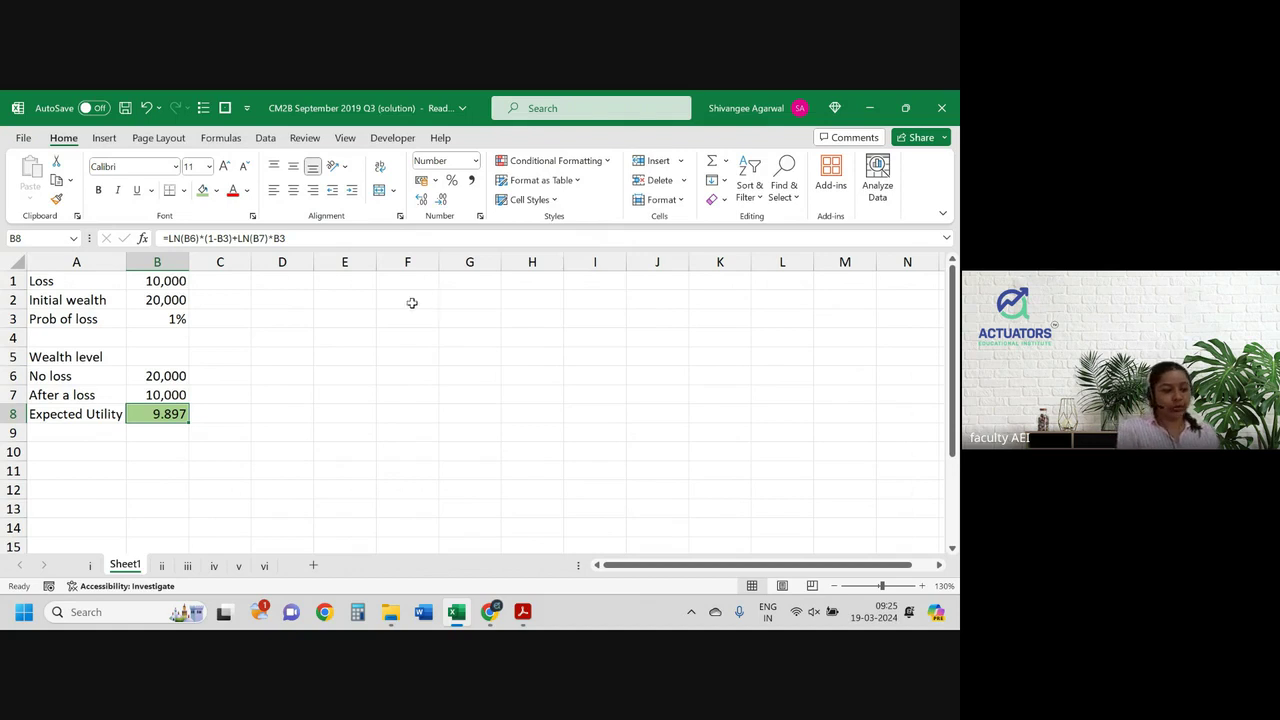
pyautogui.click(245, 410)
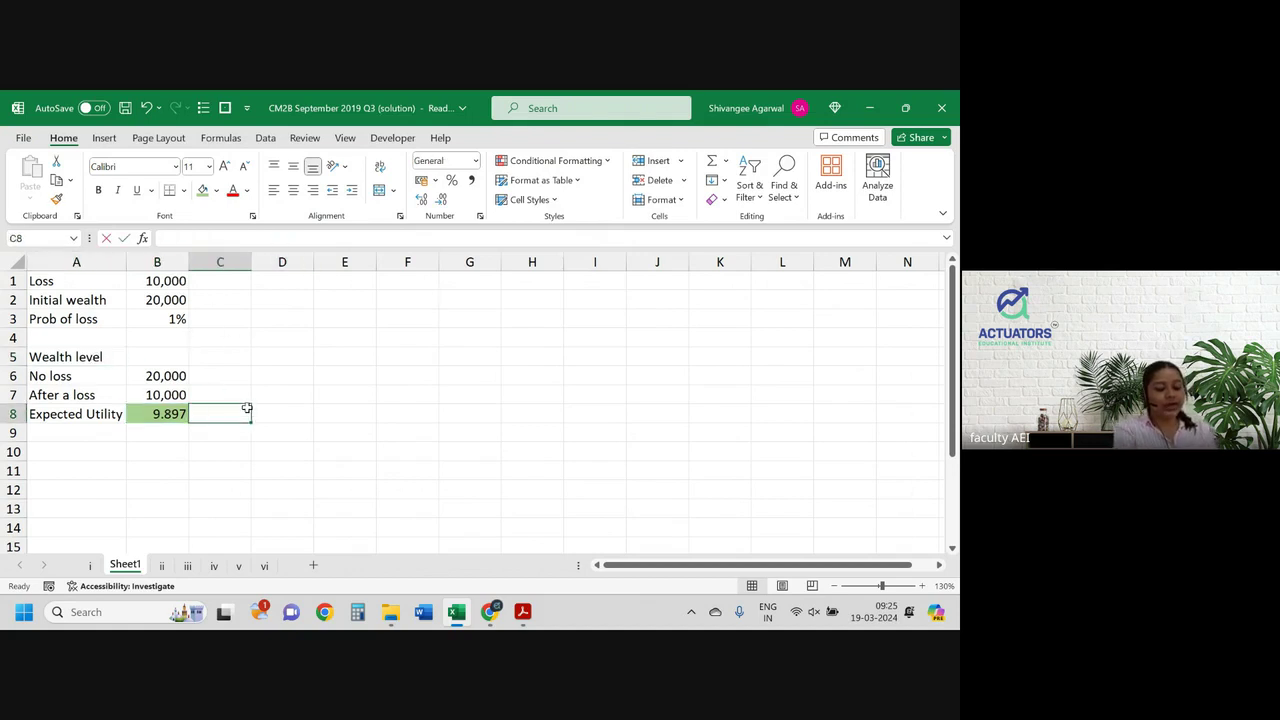
pyautogui.write('No insurance')
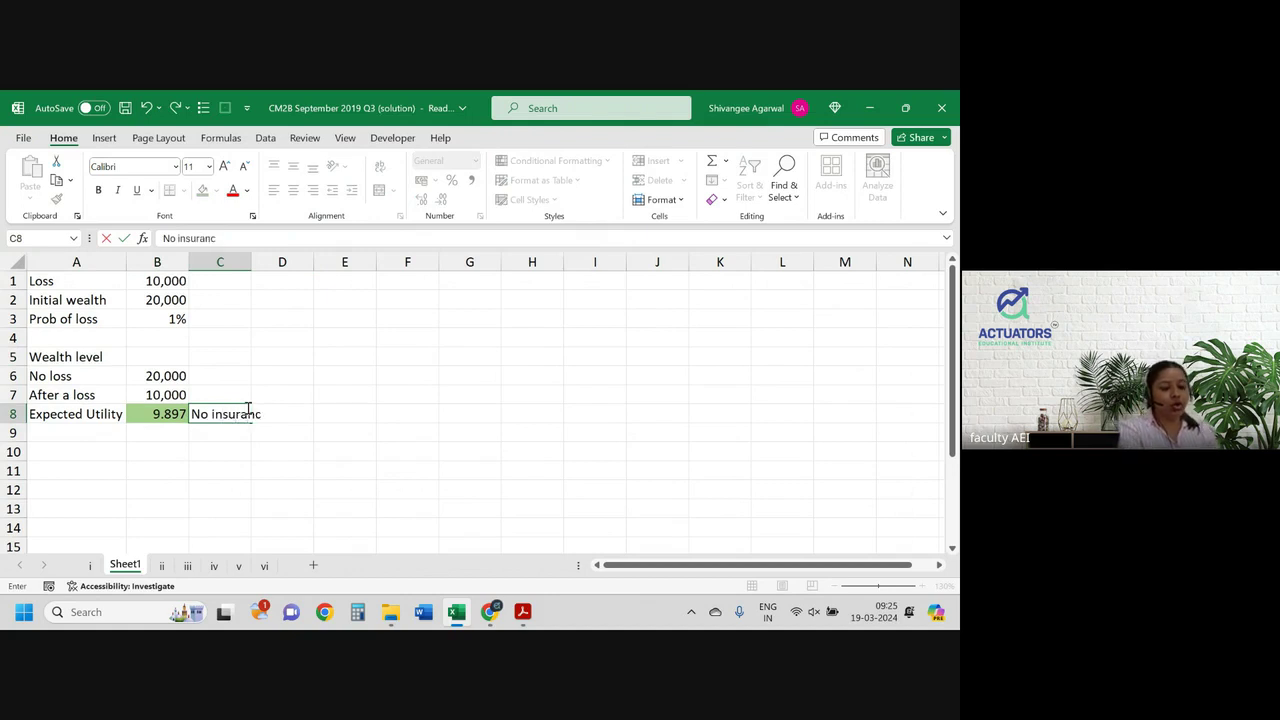
pyautogui.press('Return')
# Step: Enter the heading Premium in A10 and the first premium of 90 in A11
pyautogui.press('Left')
pyautogui.press('Left')
pyautogui.press('Down')
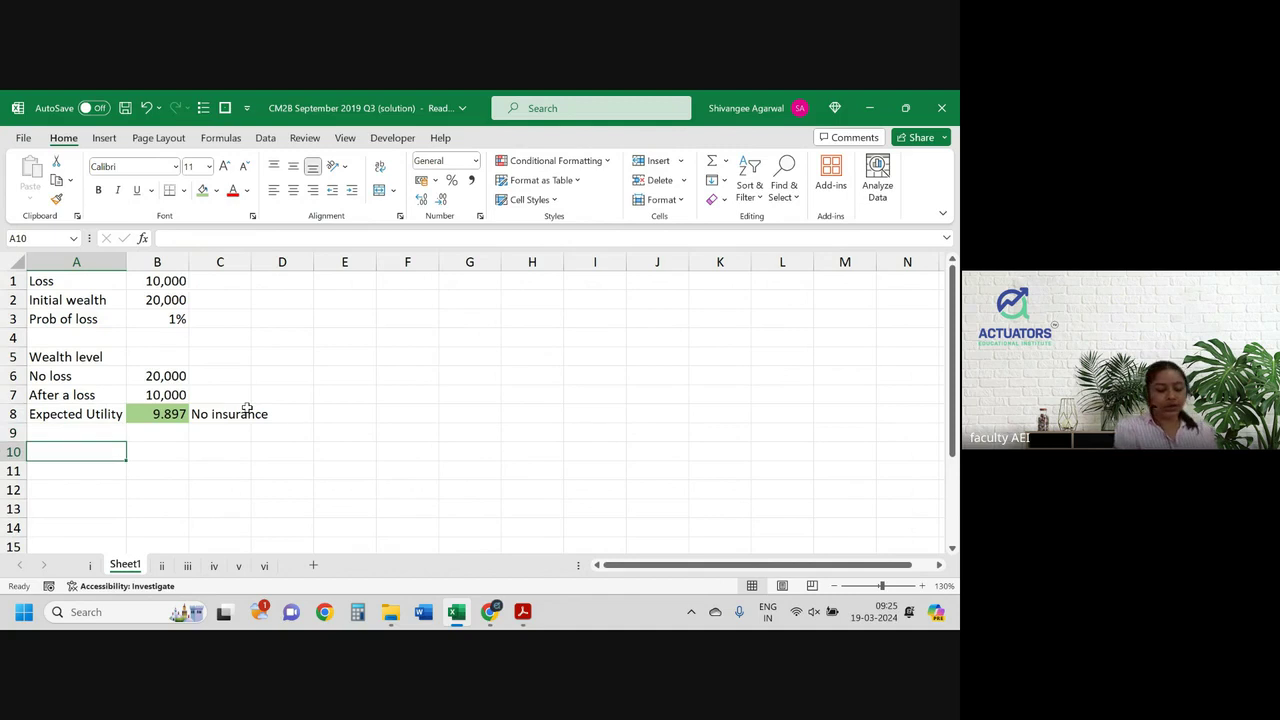
pyautogui.write('Premium')
pyautogui.press('Return')
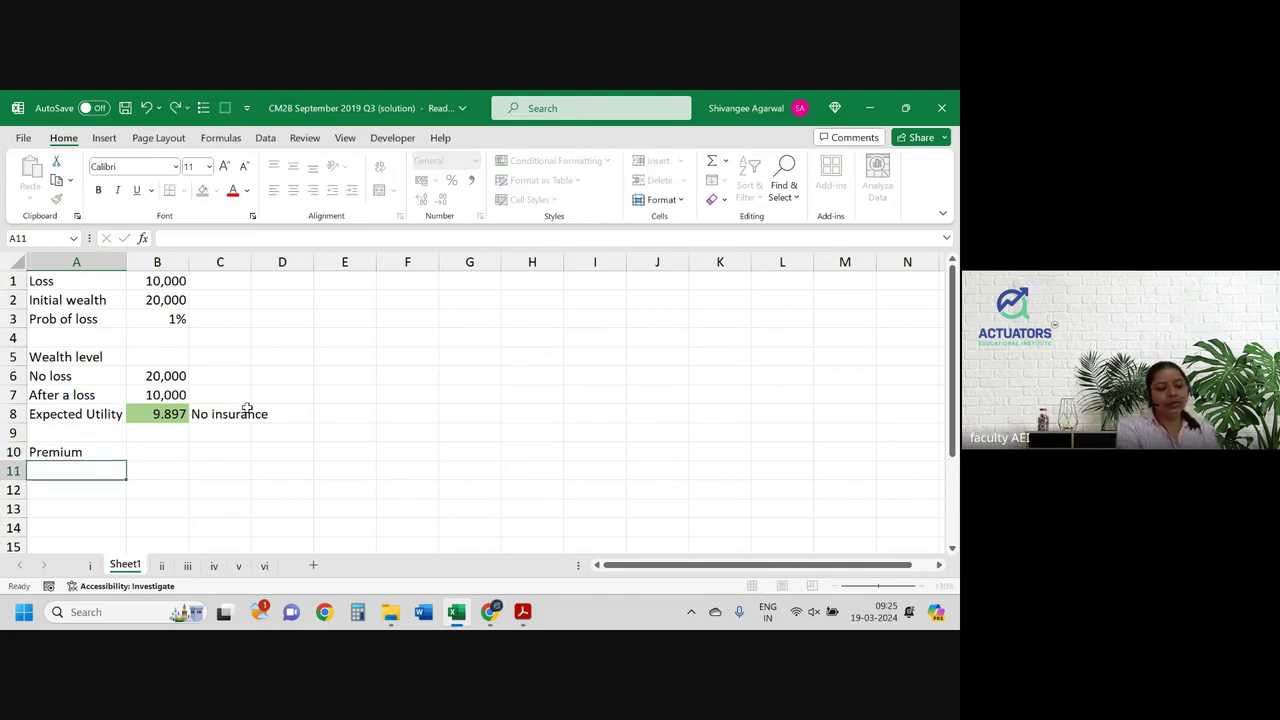
pyautogui.write('90')
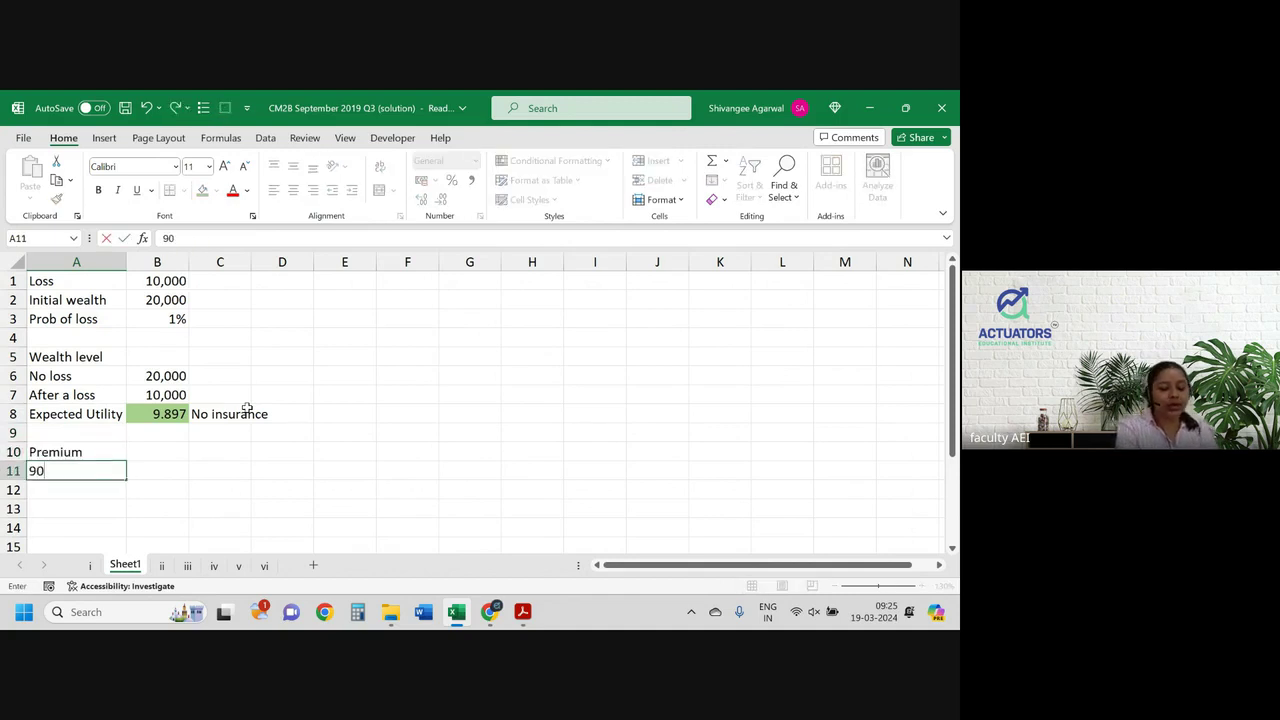
pyautogui.press('Return')
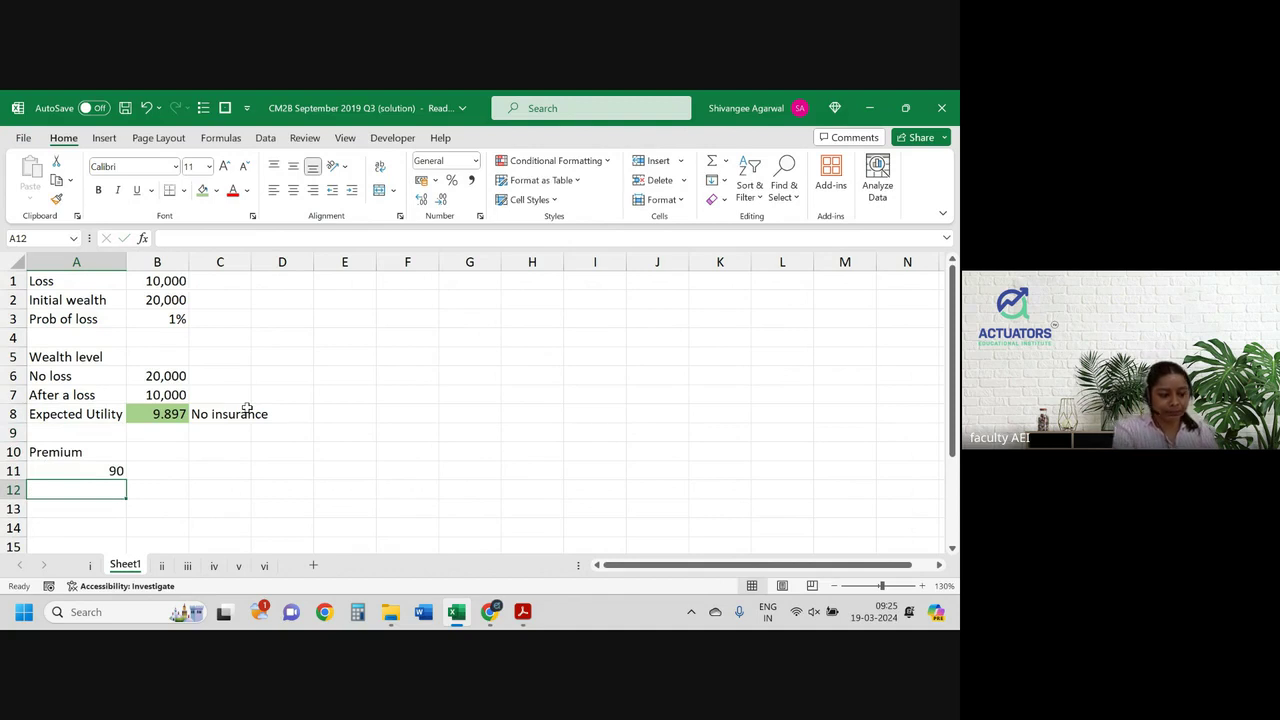
pyautogui.press('Up')
pyautogui.press('Down')
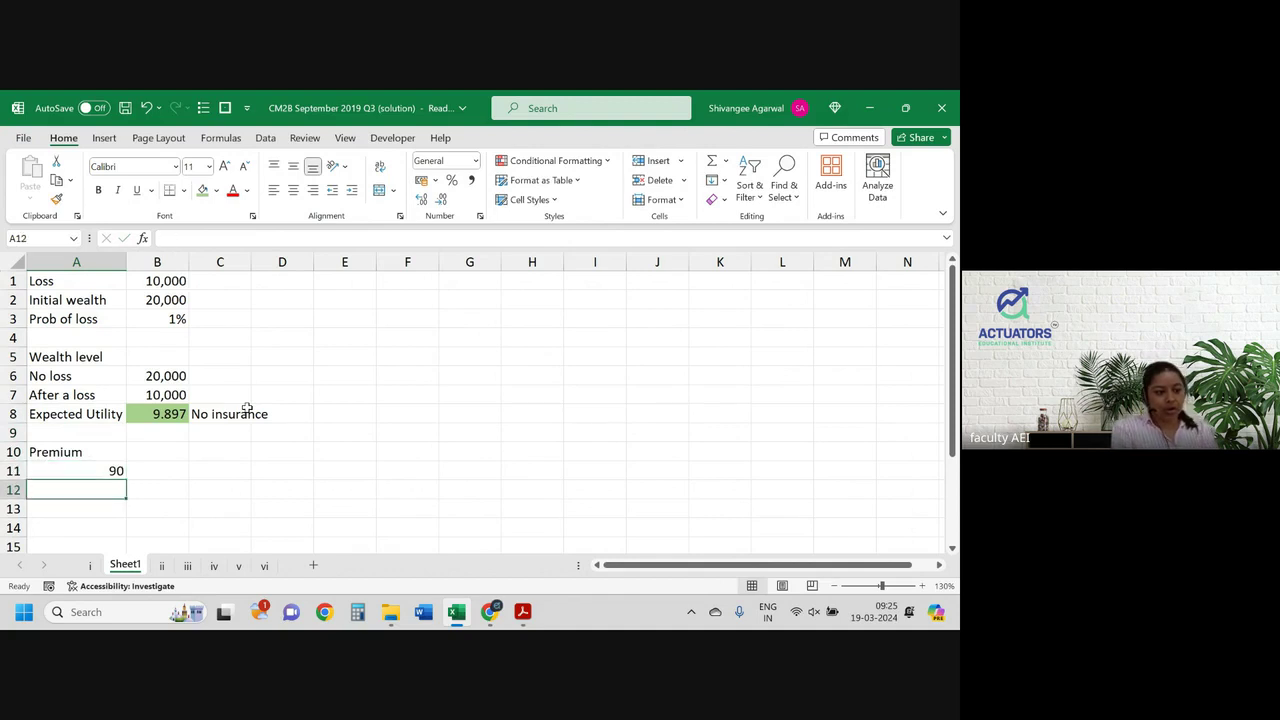
pyautogui.press('Up')
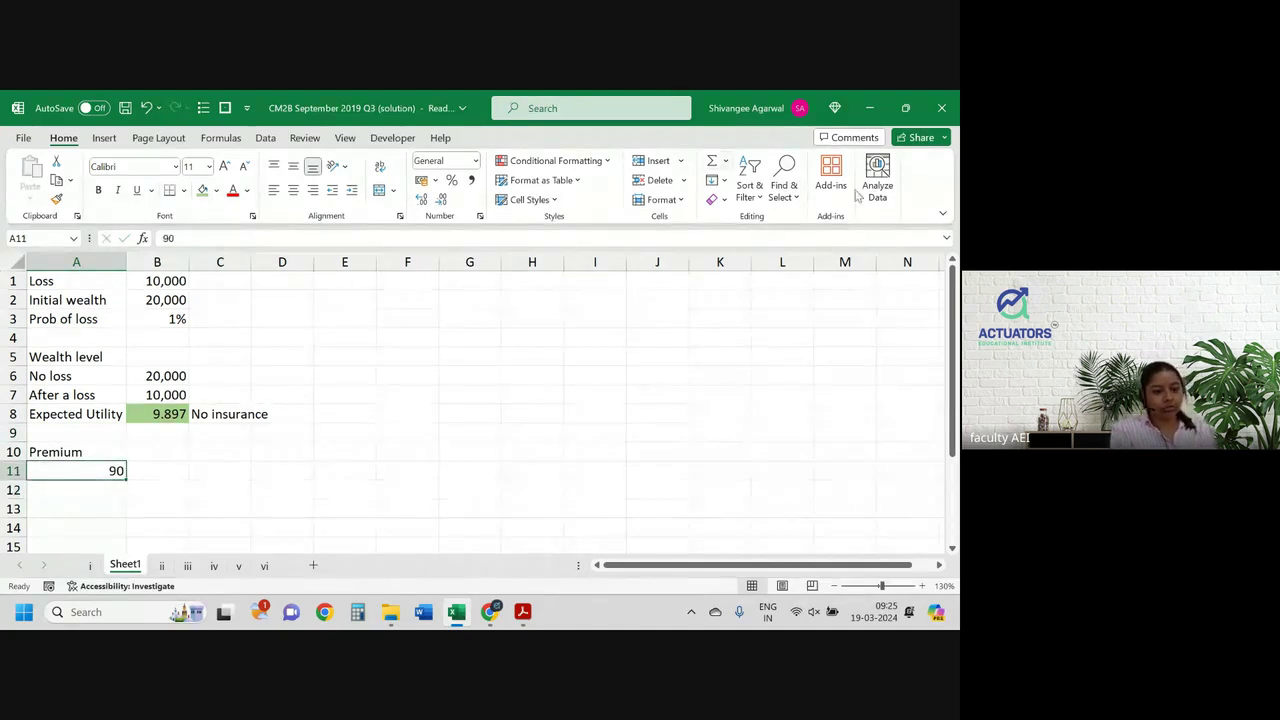
# Step: Set up a linear fill series in columns from A11 with step value 1 and stop value 150
pyautogui.click(713, 180)
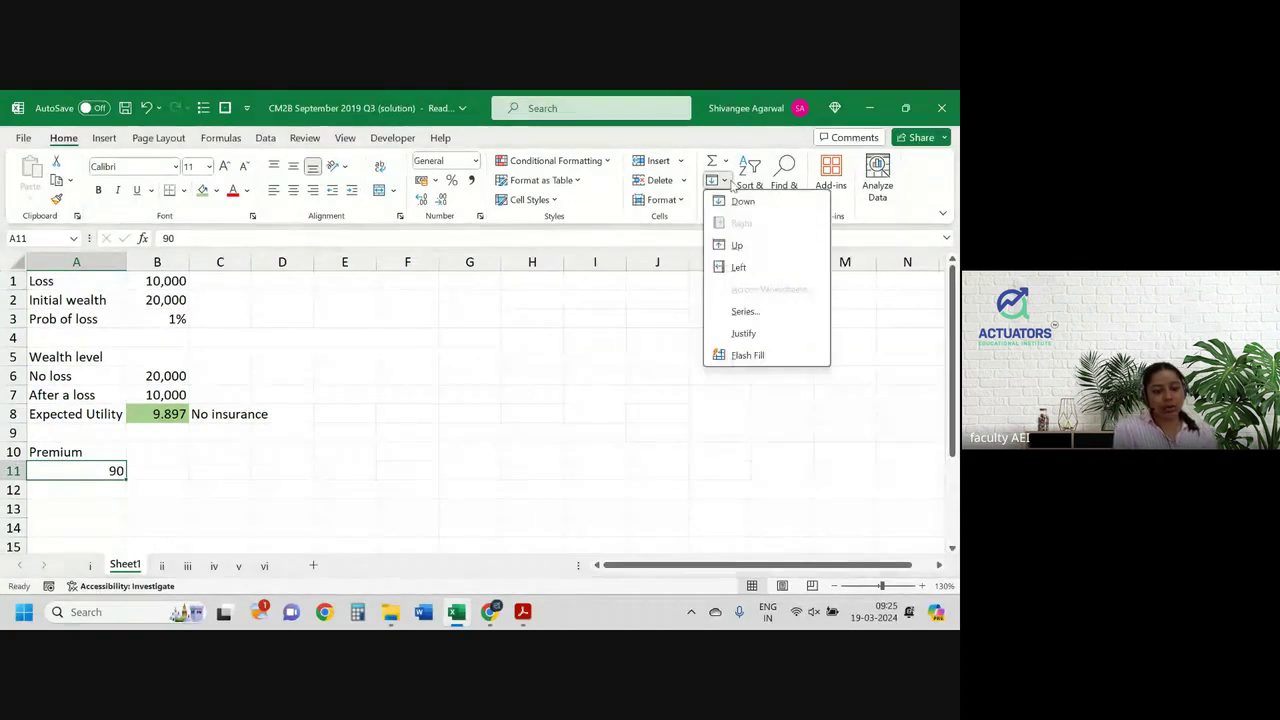
pyautogui.click(730, 311)
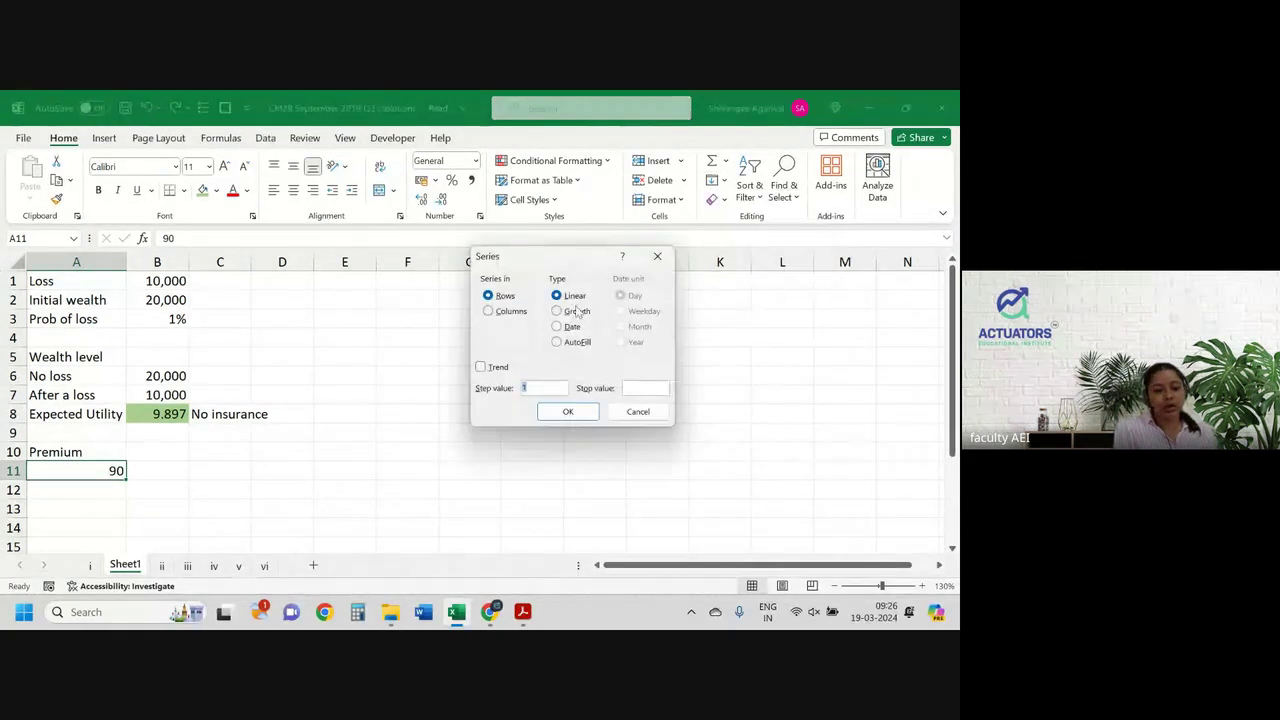
pyautogui.moveTo(573, 263); pyautogui.dragTo(533, 273)
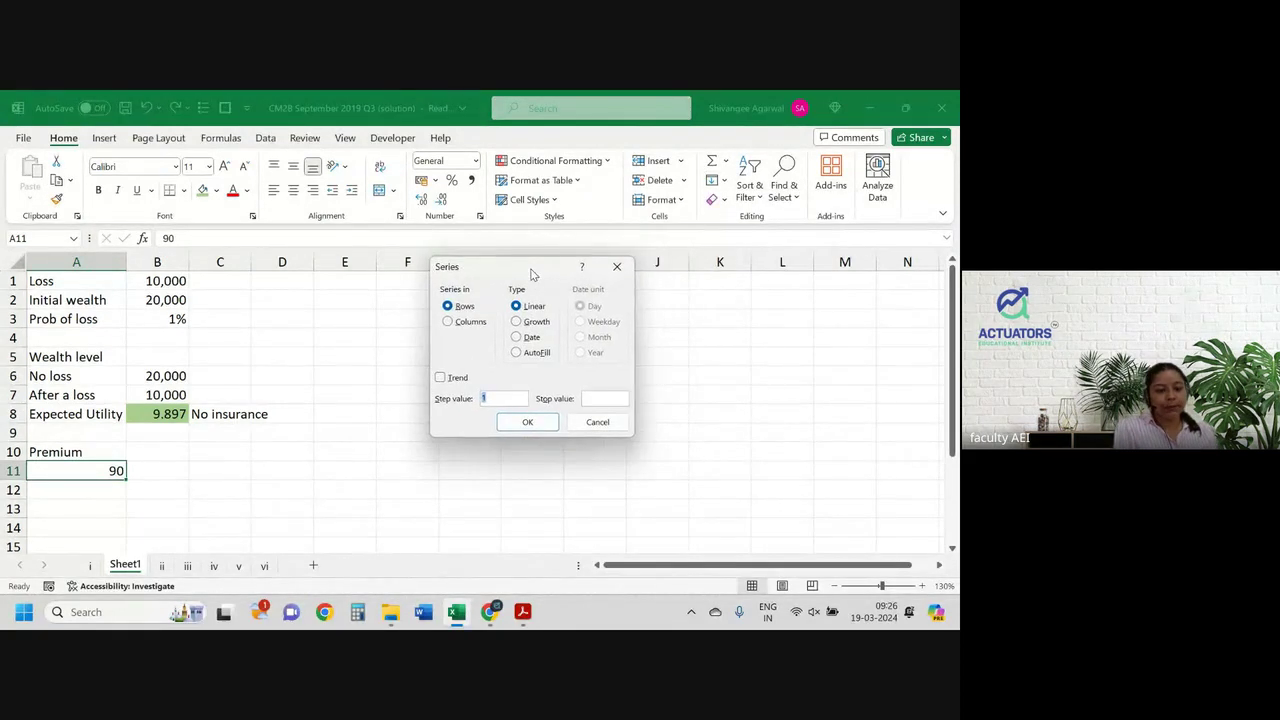
pyautogui.click(460, 325)
pyautogui.click(614, 398)
pyautogui.write('150')
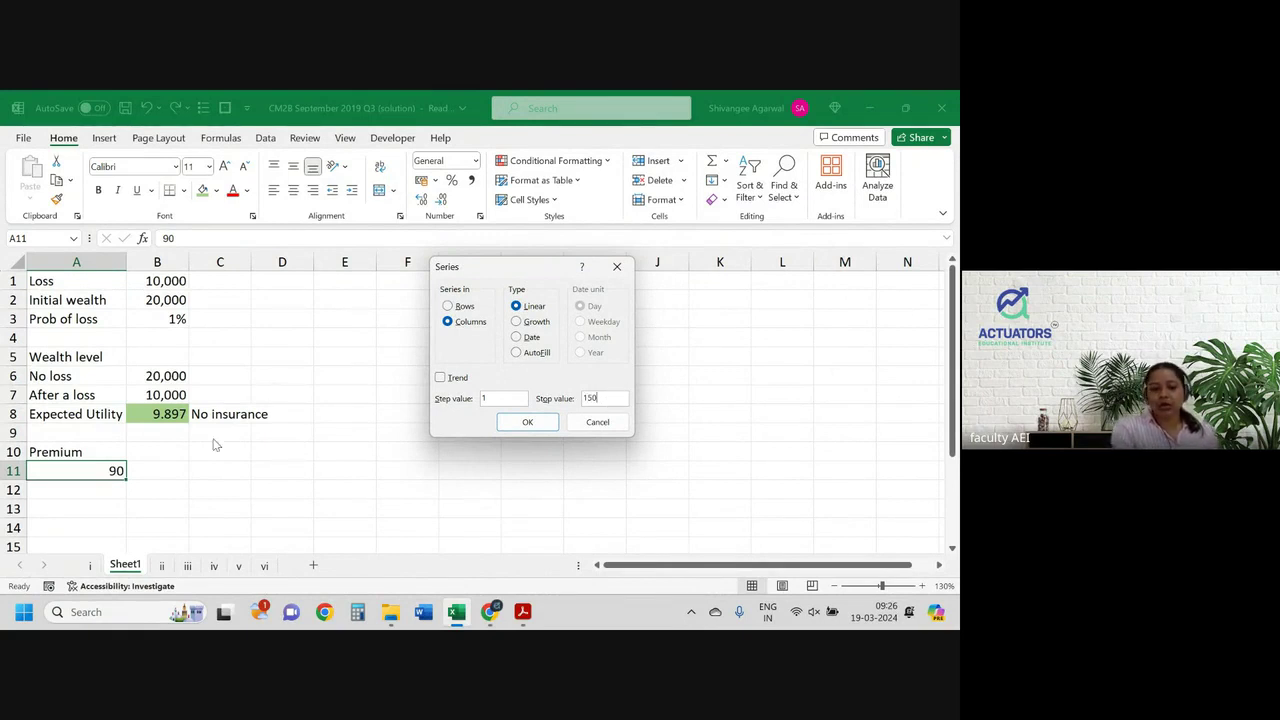
# Step: Check the premium range and £1 steps in the Acrobat question paper, and return to Excel to generate the premium series from A11
pyautogui.click(522, 612)
pyautogui.scroll(1, 513, 425)
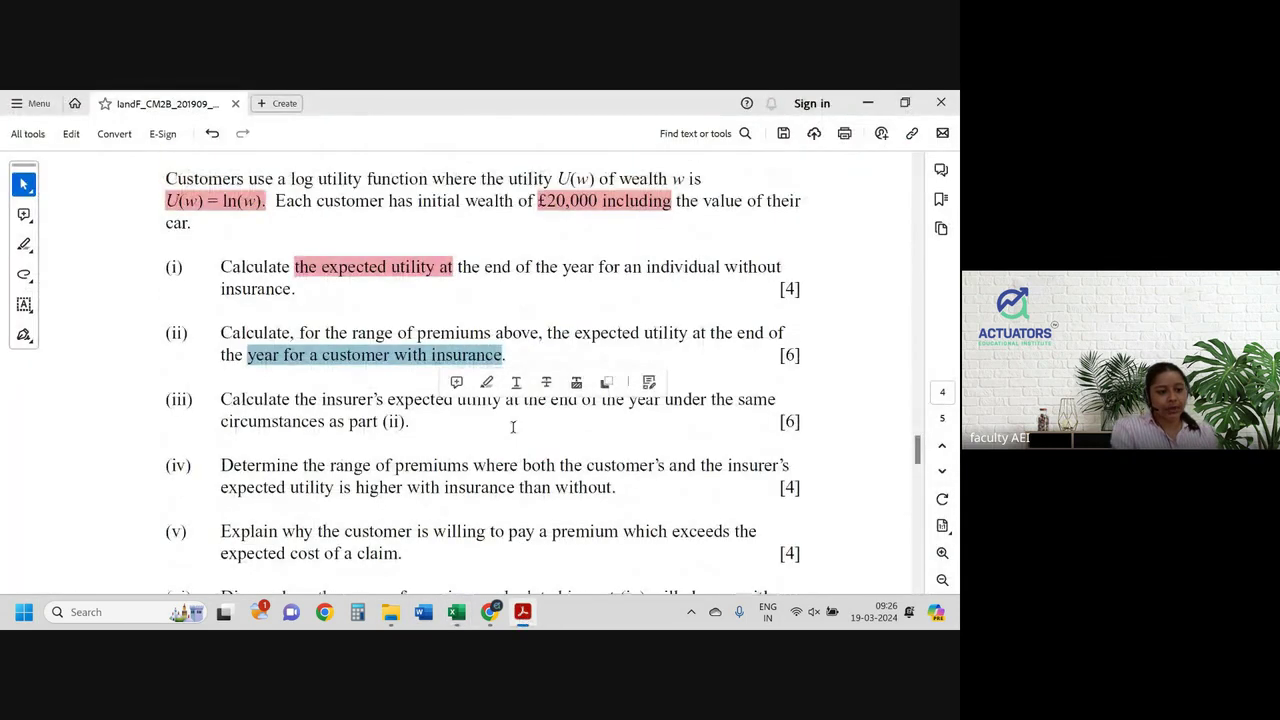
pyautogui.scroll(4, 528, 491)
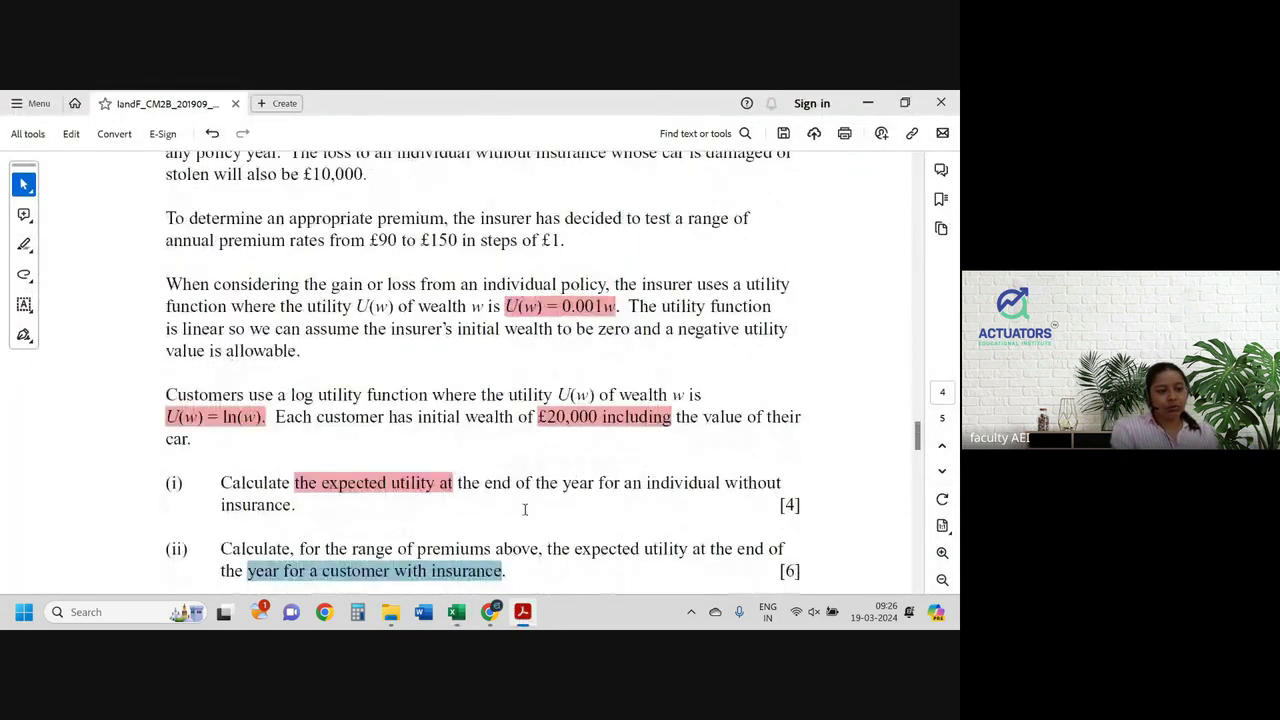
pyautogui.click(520, 612)
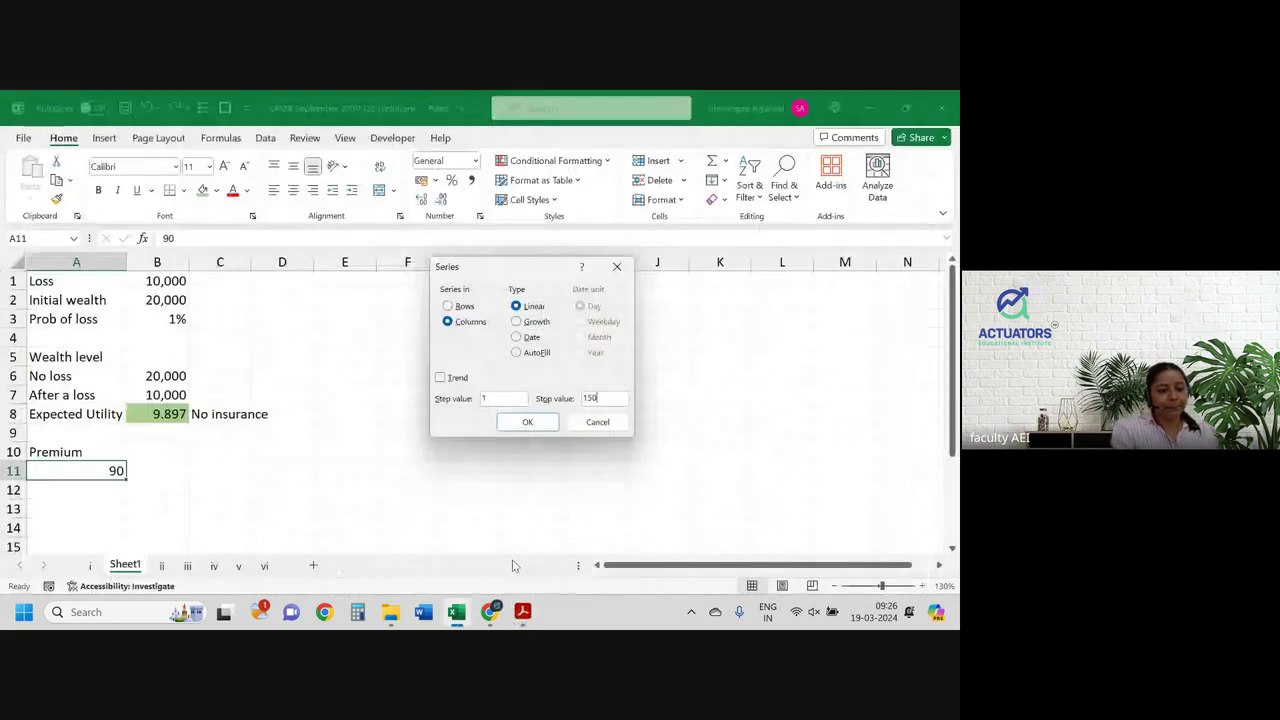
pyautogui.click(517, 423)
# Step: Examine the extent of the filled premium series in column A from its first to its last value
pyautogui.hotkey('ctrl', 'Down')
pyautogui.hotkey('ctrl', 'Up')
pyautogui.hotkey('ctrl', 'Up')
pyautogui.hotkey('ctrl', 'Up')
pyautogui.hotkey('ctrl', 'Up')
pyautogui.hotkey('ctrl', 'Up')
pyautogui.hotkey('ctrl', 'Down')
pyautogui.hotkey('ctrl', 'Down')
pyautogui.hotkey('ctrl', 'Down')
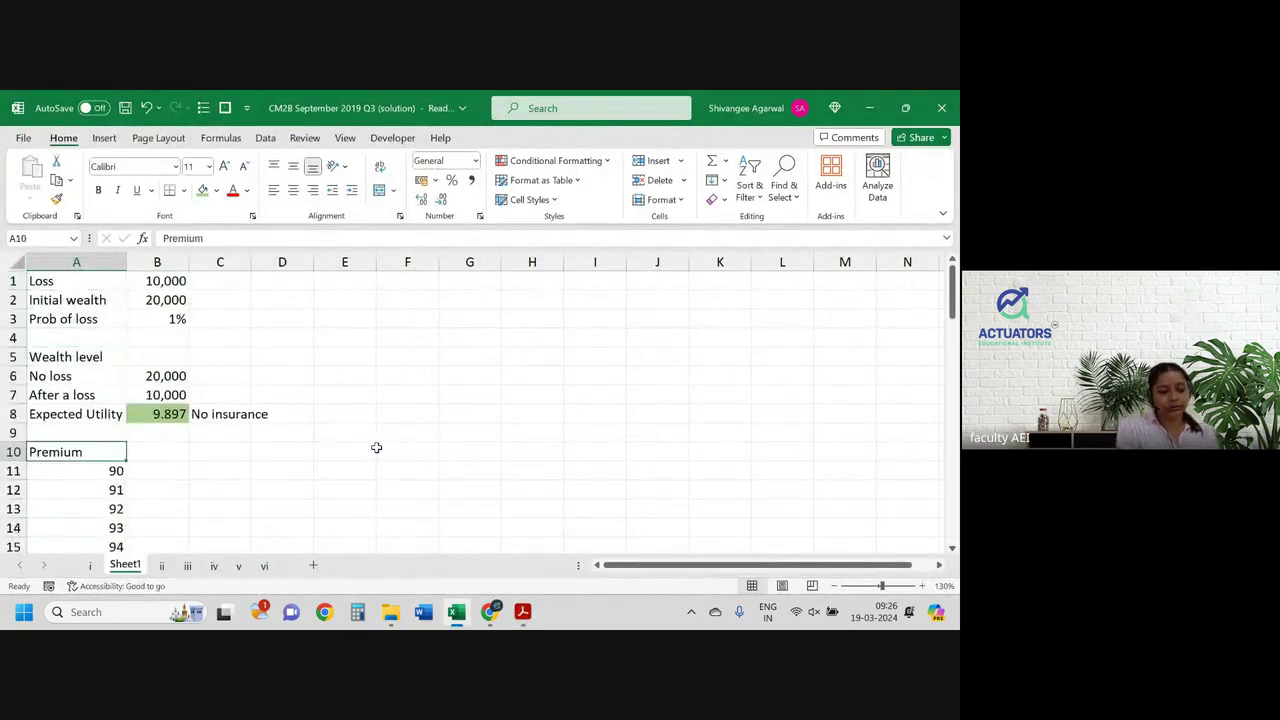
pyautogui.hotkey('ctrl', 'Up')
pyautogui.hotkey('ctrl', 'Up')
pyautogui.hotkey('ctrl', 'Up')
pyautogui.hotkey('ctrl', 'Up')
pyautogui.hotkey('ctrl', 'Up')
pyautogui.hotkey('ctrl', 'Up')
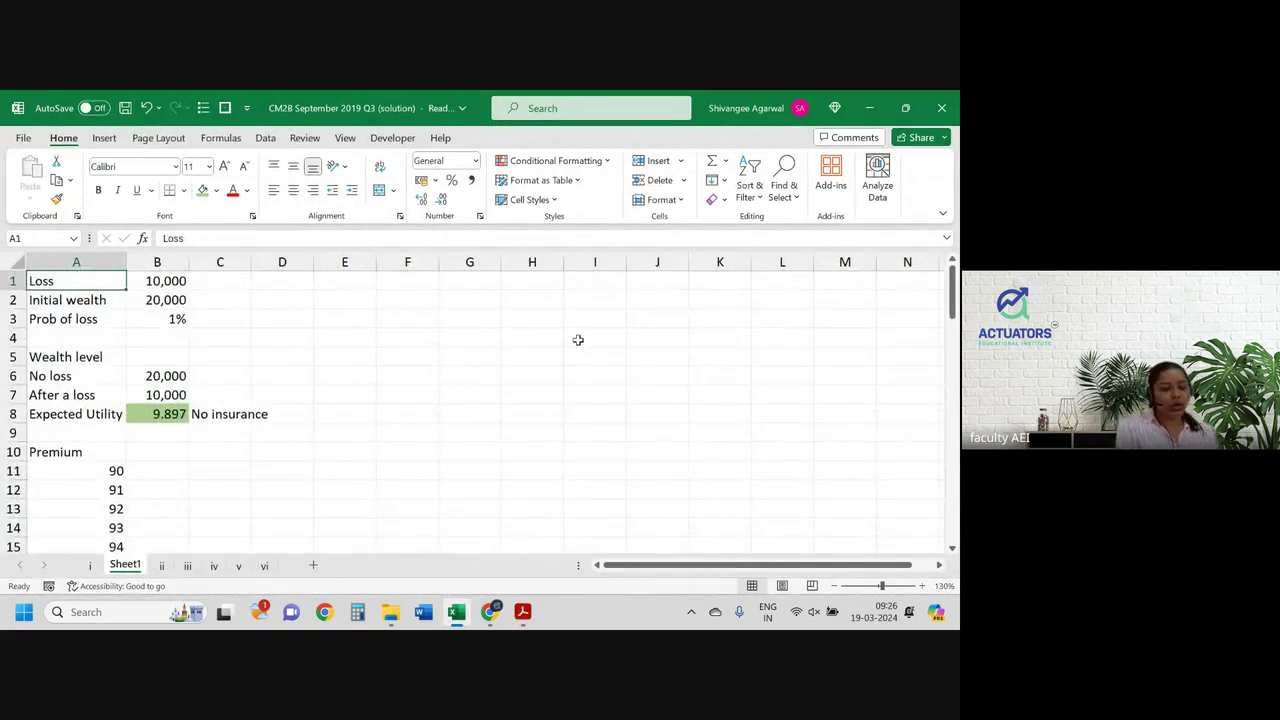
# Step: Enter the heading Wealth (with or without claim) in B10 beside the Premium heading
pyautogui.click(129, 451)
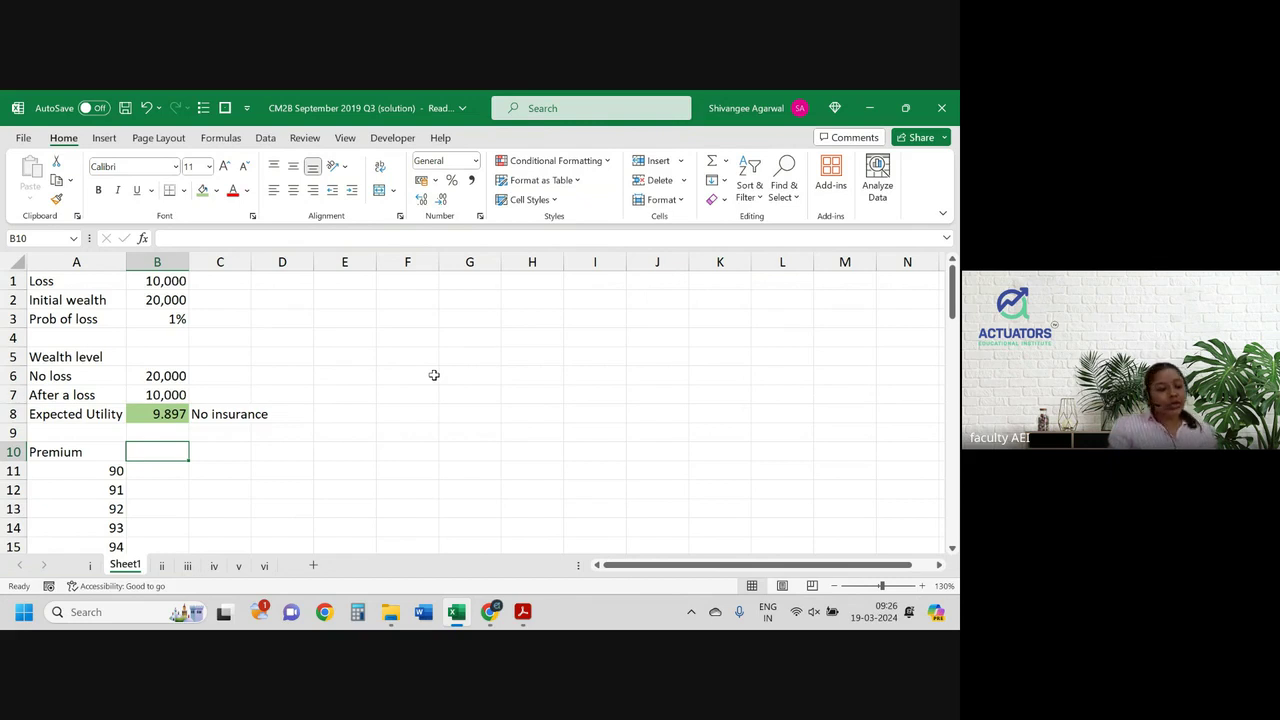
pyautogui.write('Wealth')
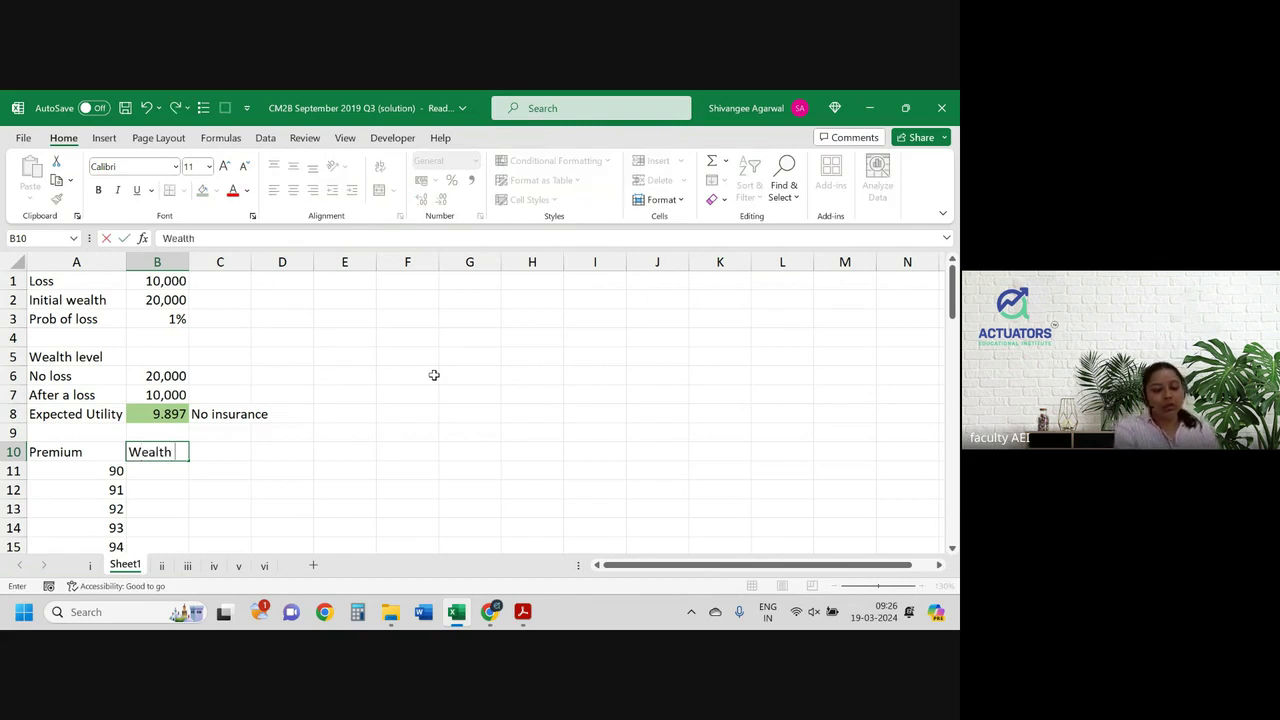
pyautogui.write(' (with')
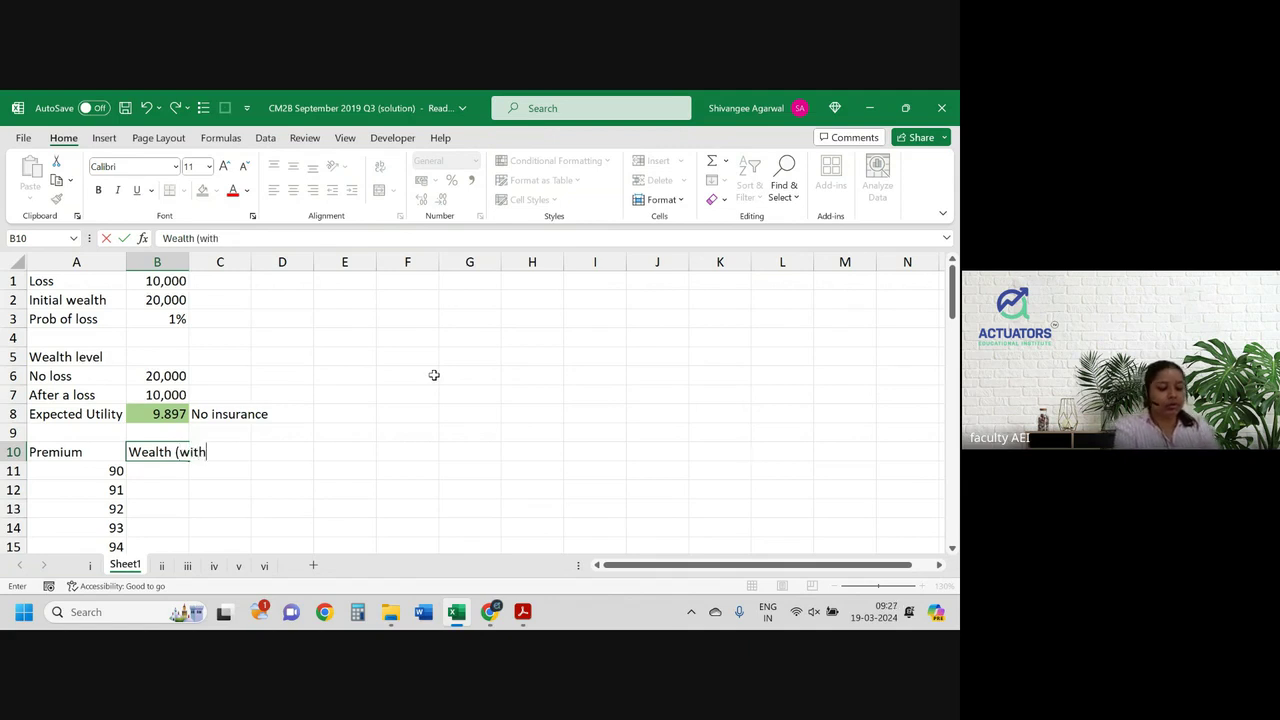
pyautogui.write(' or wit')
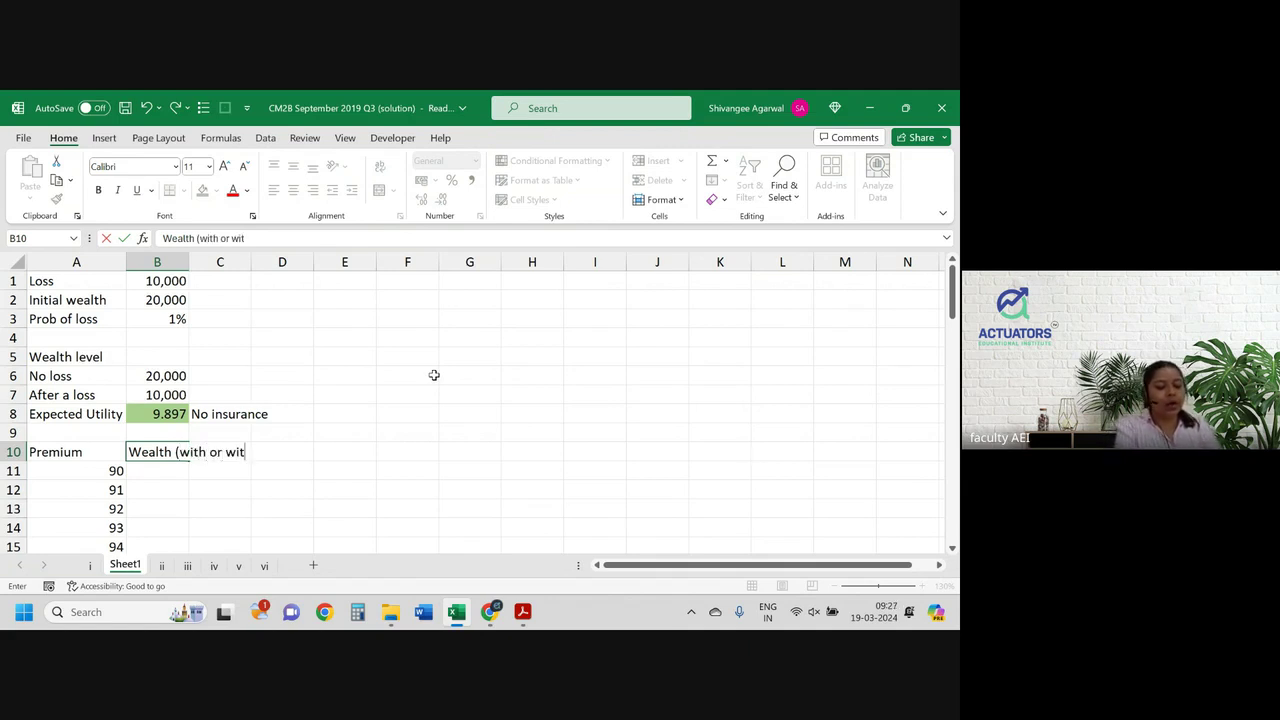
pyautogui.write('hout')
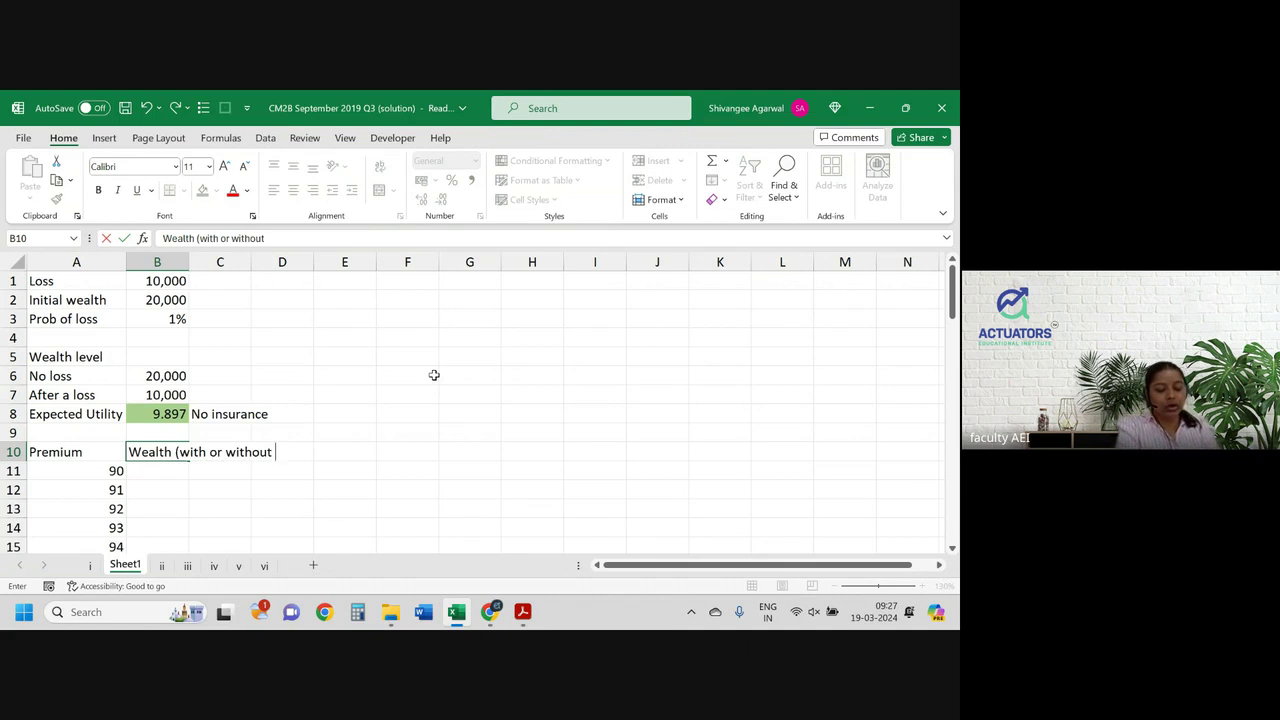
pyautogui.write(' insuran')
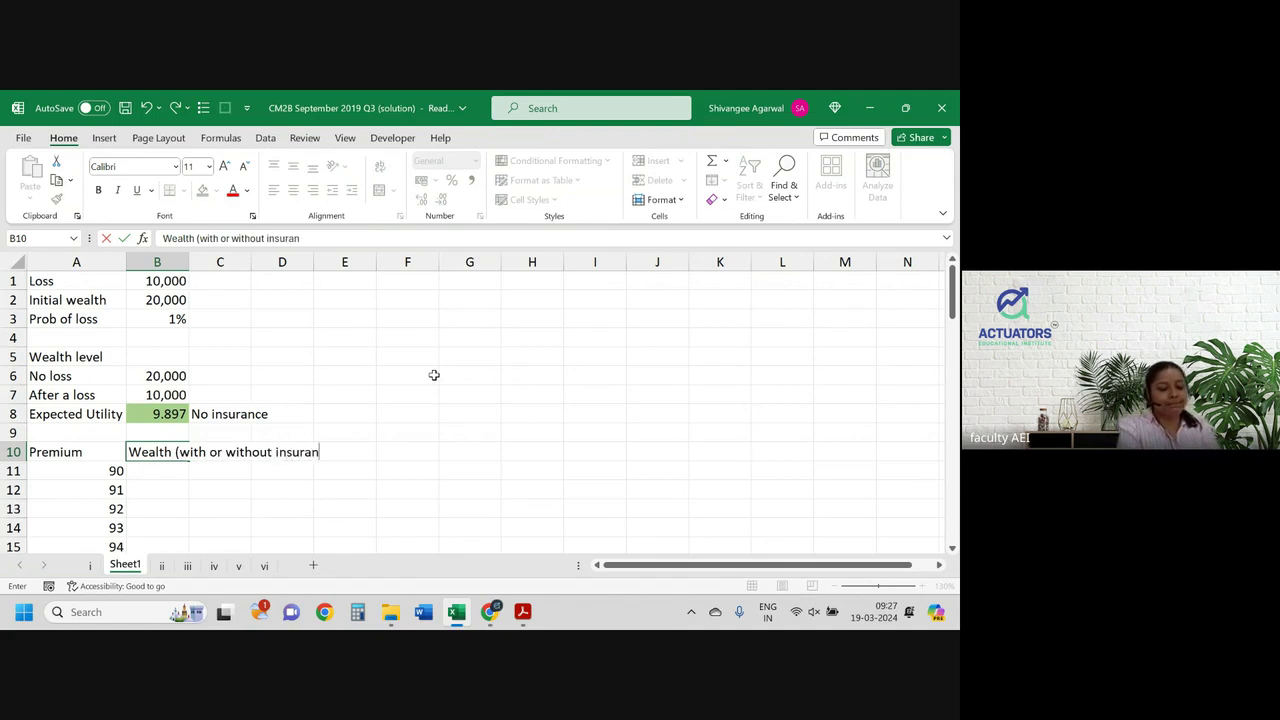
pyautogui.press('BackSpace')
pyautogui.press('BackSpace')
pyautogui.press('BackSpace')
pyautogui.press('BackSpace')
pyautogui.press('BackSpace')
pyautogui.press('BackSpace')
pyautogui.press('BackSpace')
pyautogui.write('claim)')
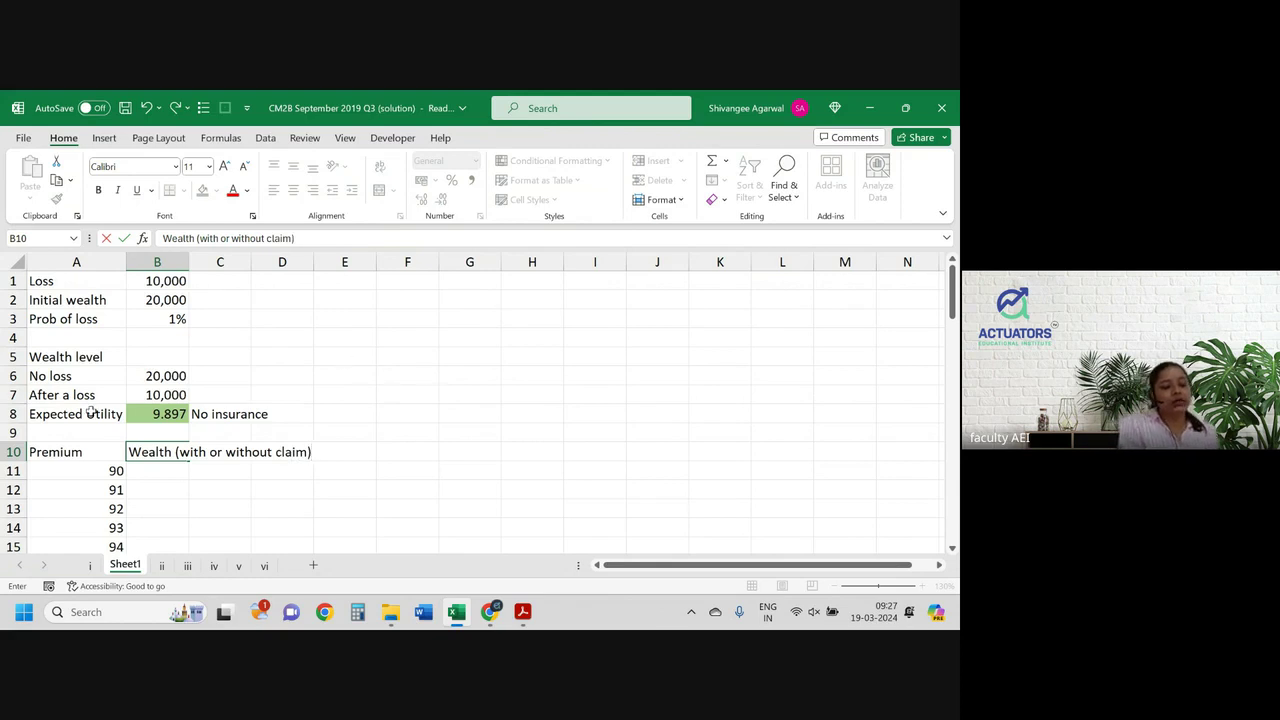
pyautogui.doubleClick(277, 239)
pyautogui.write('loss')
pyautogui.press('BackSpace')
pyautogui.press('BackSpace')
pyautogui.press('BackSpace')
pyautogui.press('BackSpace')
pyautogui.write('claim')
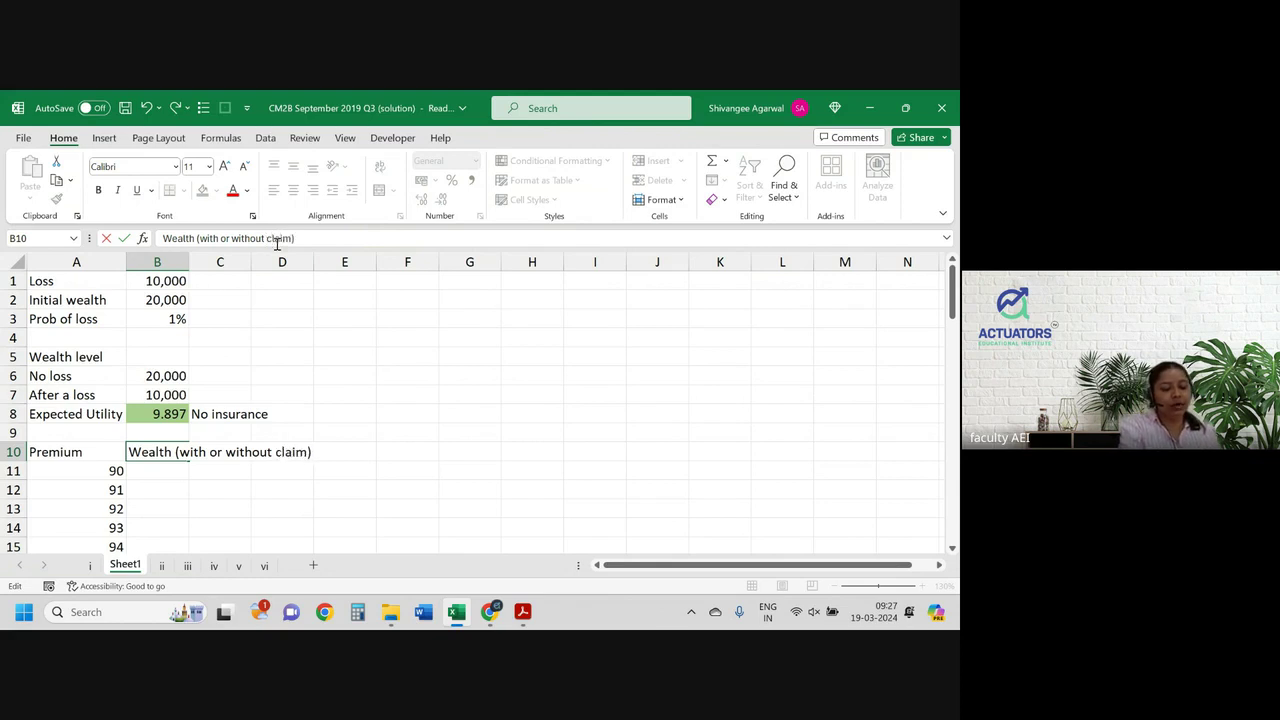
# Step: Widen column B slightly, and wrap and centre the header text across row 10
pyautogui.press('Return')
pyautogui.moveTo(188, 262); pyautogui.dragTo(214, 262)
pyautogui.click(14, 452)
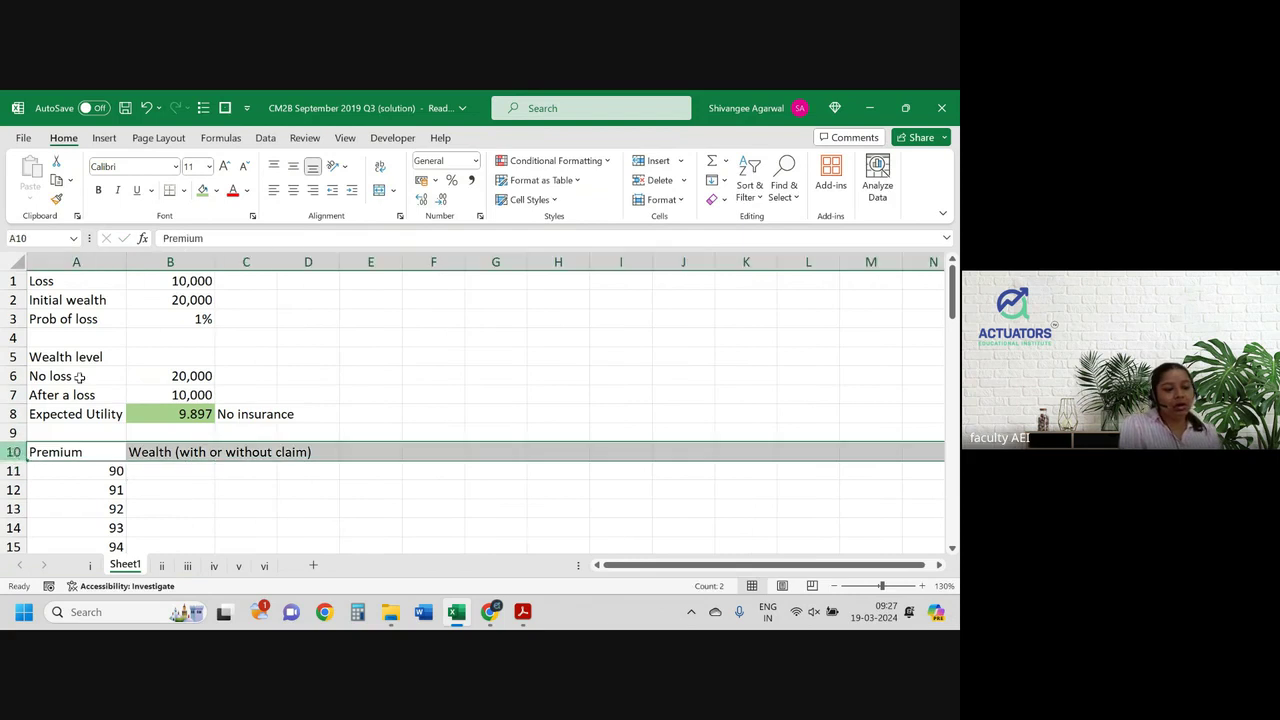
pyautogui.click(380, 166)
pyautogui.click(118, 460)
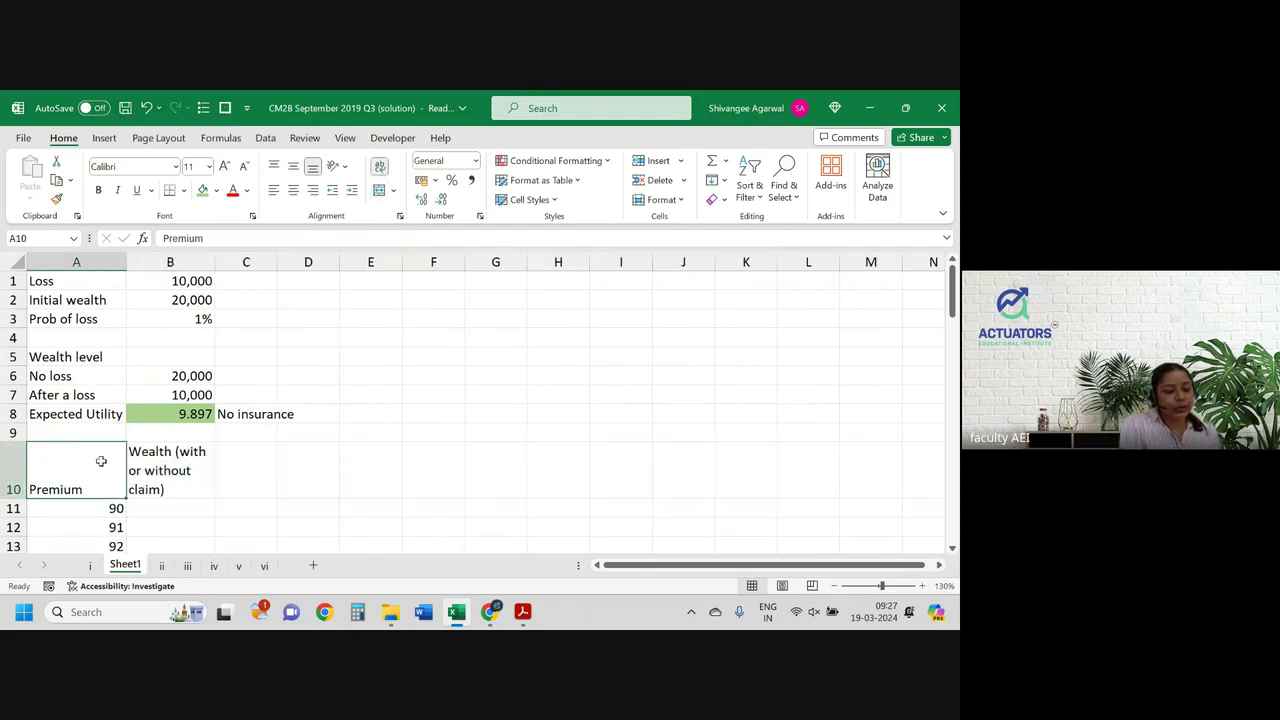
pyautogui.click(12, 470)
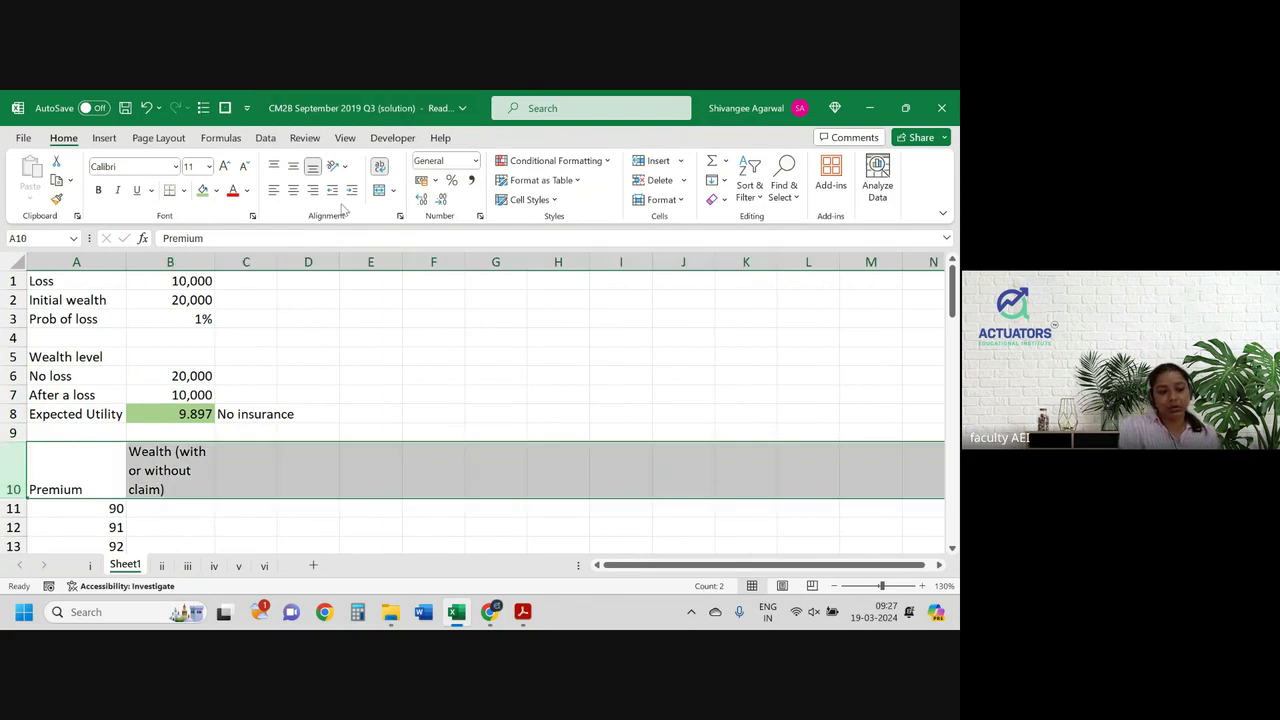
pyautogui.click(293, 190)
# Step: Enter =$B$2-A11 in B11 for wealth after paying the premium, and fill it down alongside all premiums
pyautogui.scroll(-1, 296, 340)
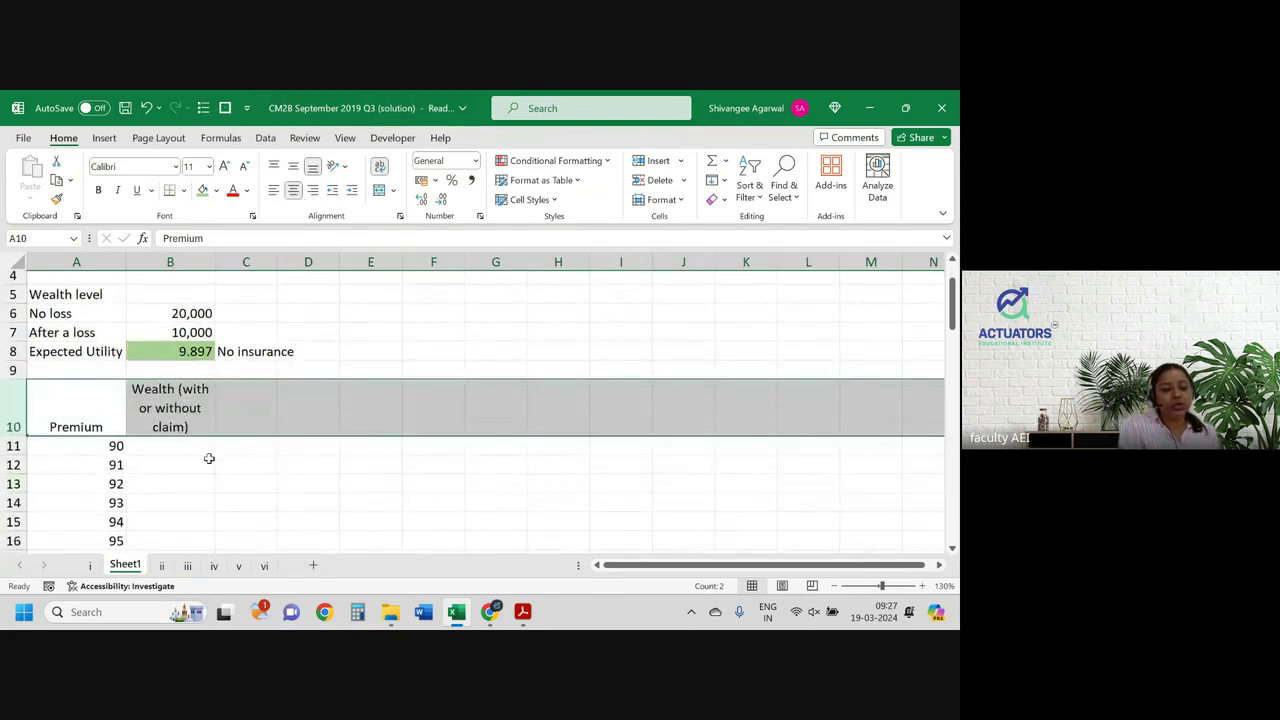
pyautogui.click(177, 447)
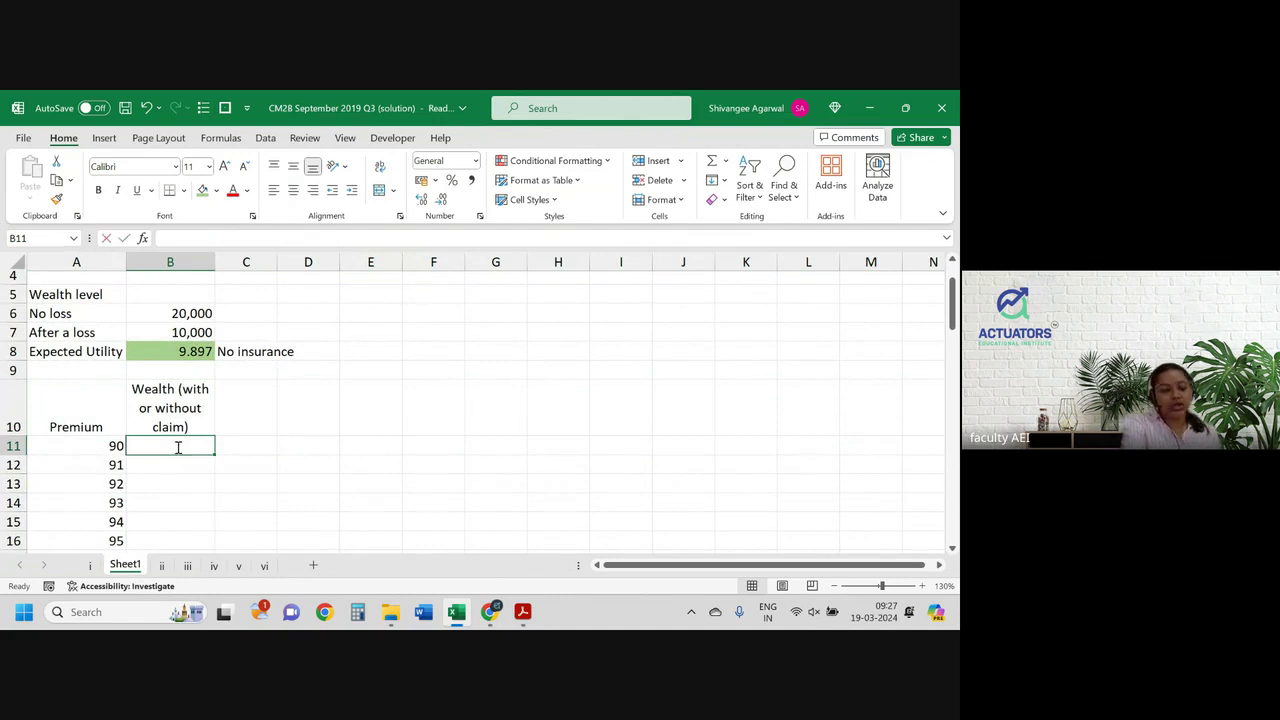
pyautogui.write('=')
pyautogui.press('Up')
pyautogui.press('Up')
pyautogui.press('Up')
pyautogui.press('Up')
pyautogui.press('Up')
pyautogui.press('Up')
pyautogui.press('Up')
pyautogui.press('Up')
pyautogui.press('Up')
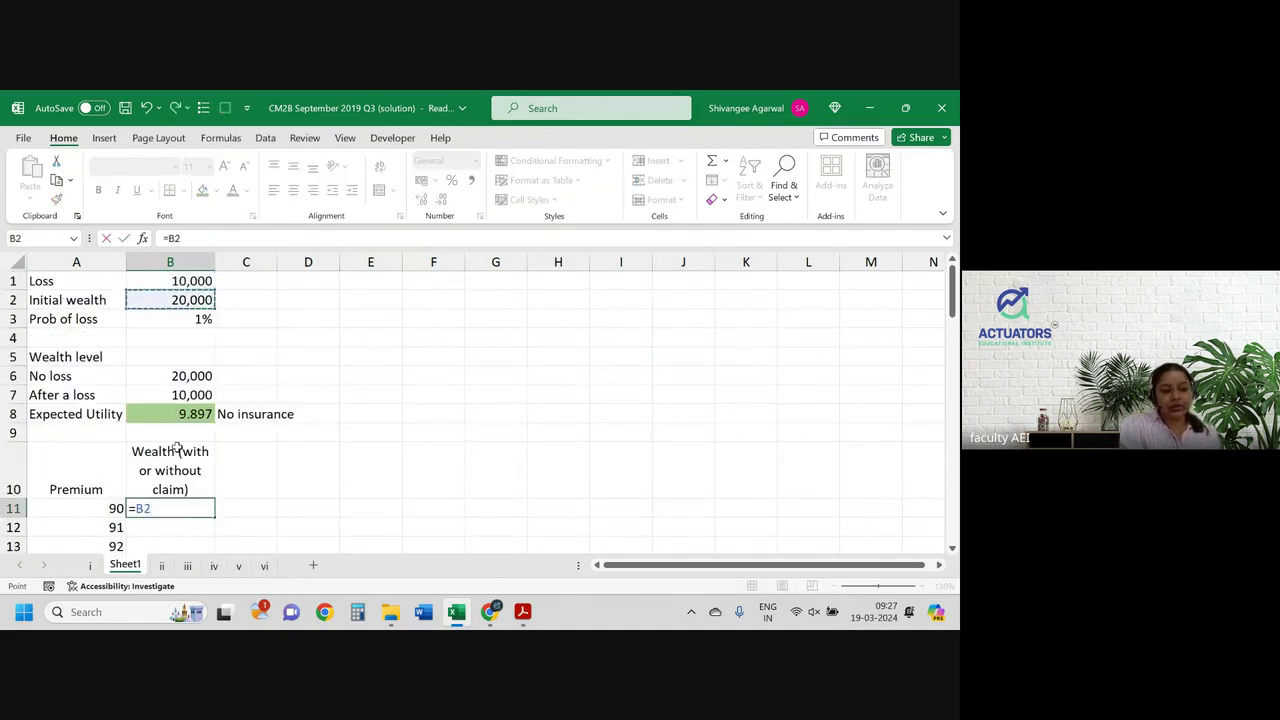
pyautogui.press('F4')
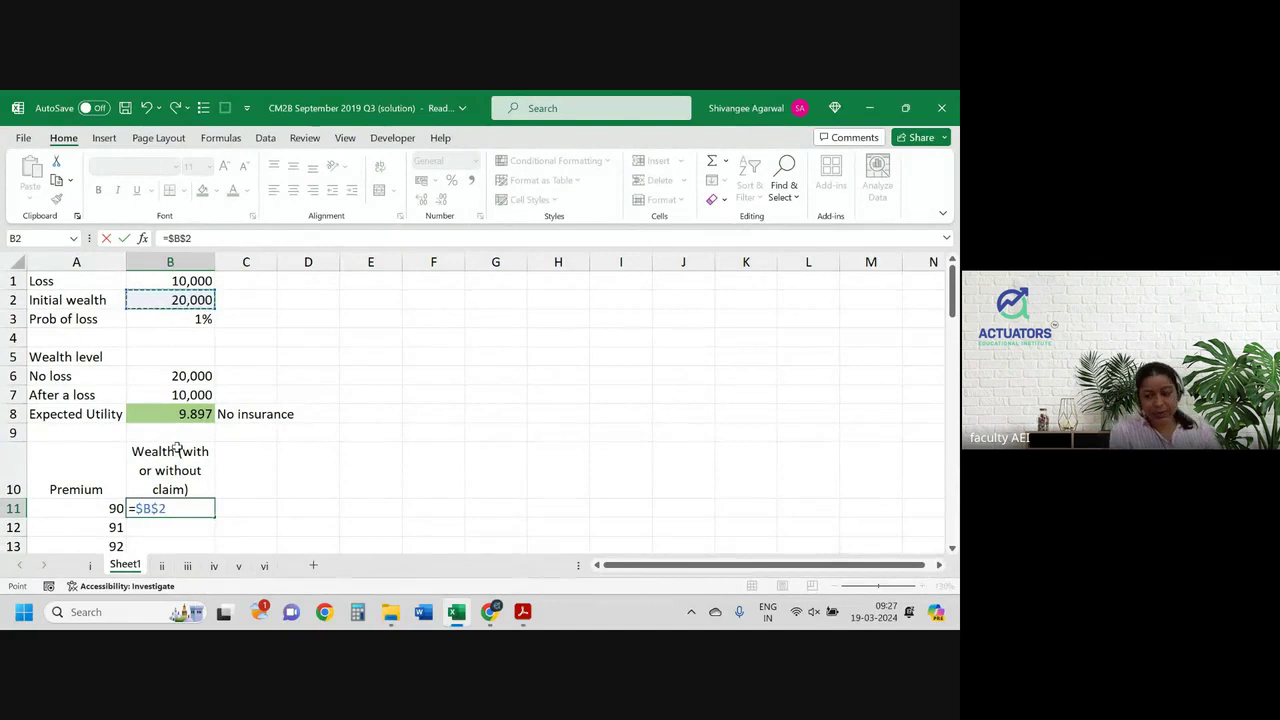
pyautogui.write('-')
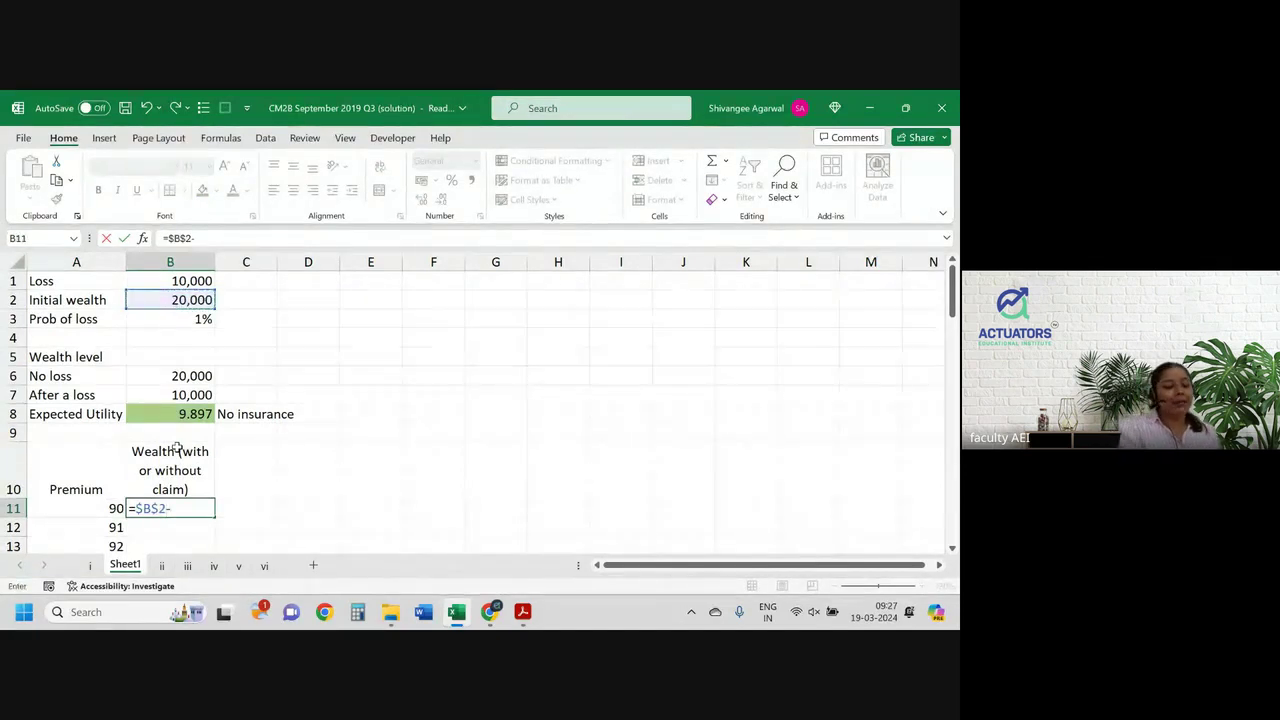
pyautogui.click(80, 511)
pyautogui.scroll(-2, 80, 511)
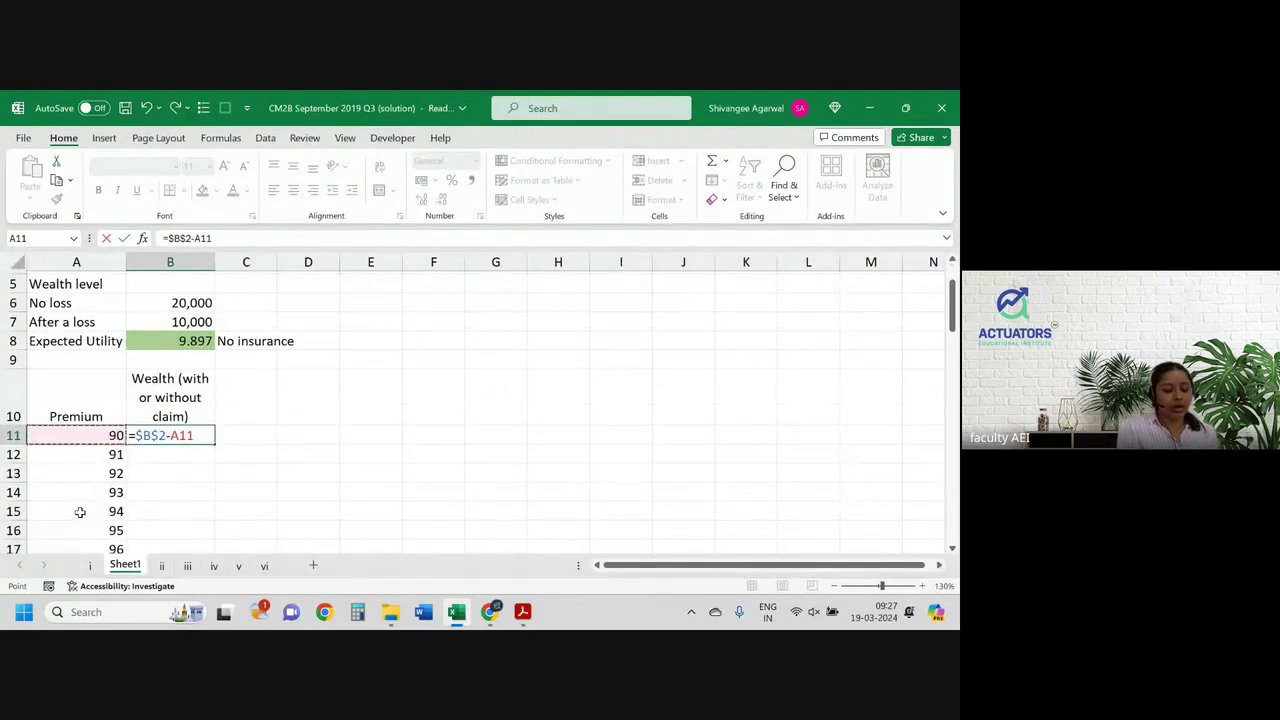
pyautogui.press('Return')
pyautogui.click(202, 433)
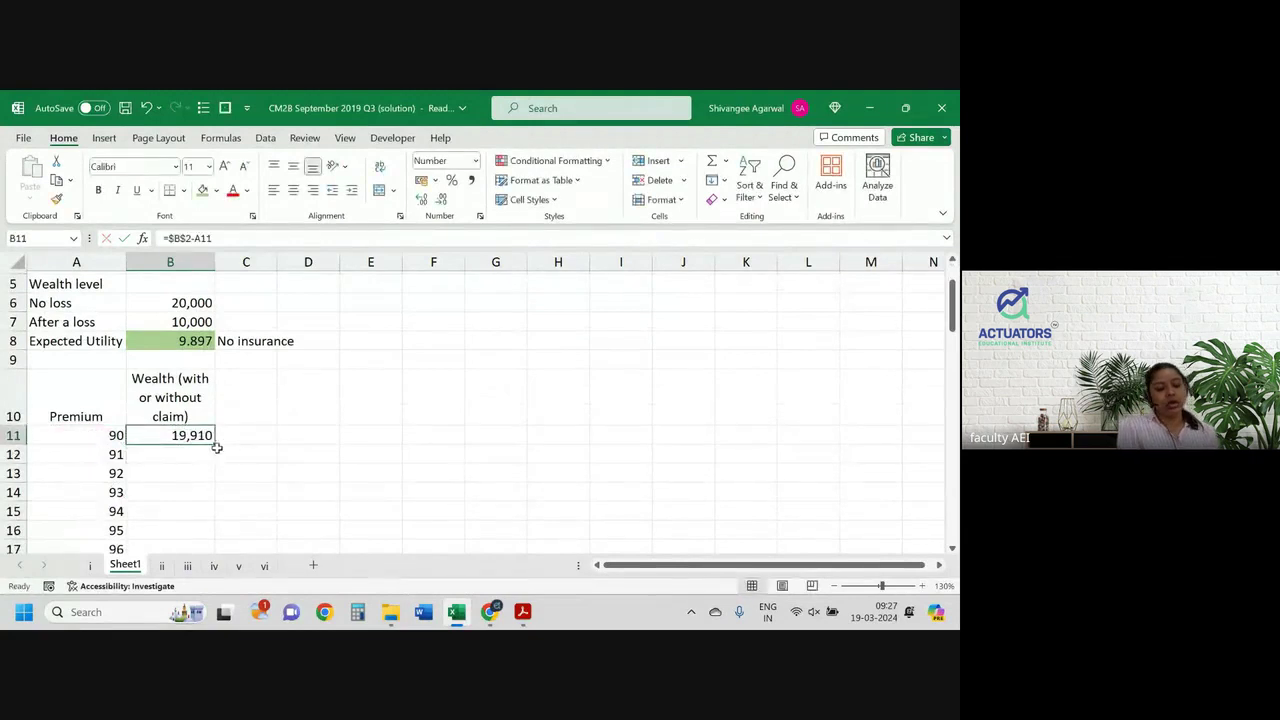
pyautogui.doubleClick(216, 448)
# Step: Enter the heading Utility in C10 and the formula =LN(B11) in C11
pyautogui.click(233, 410)
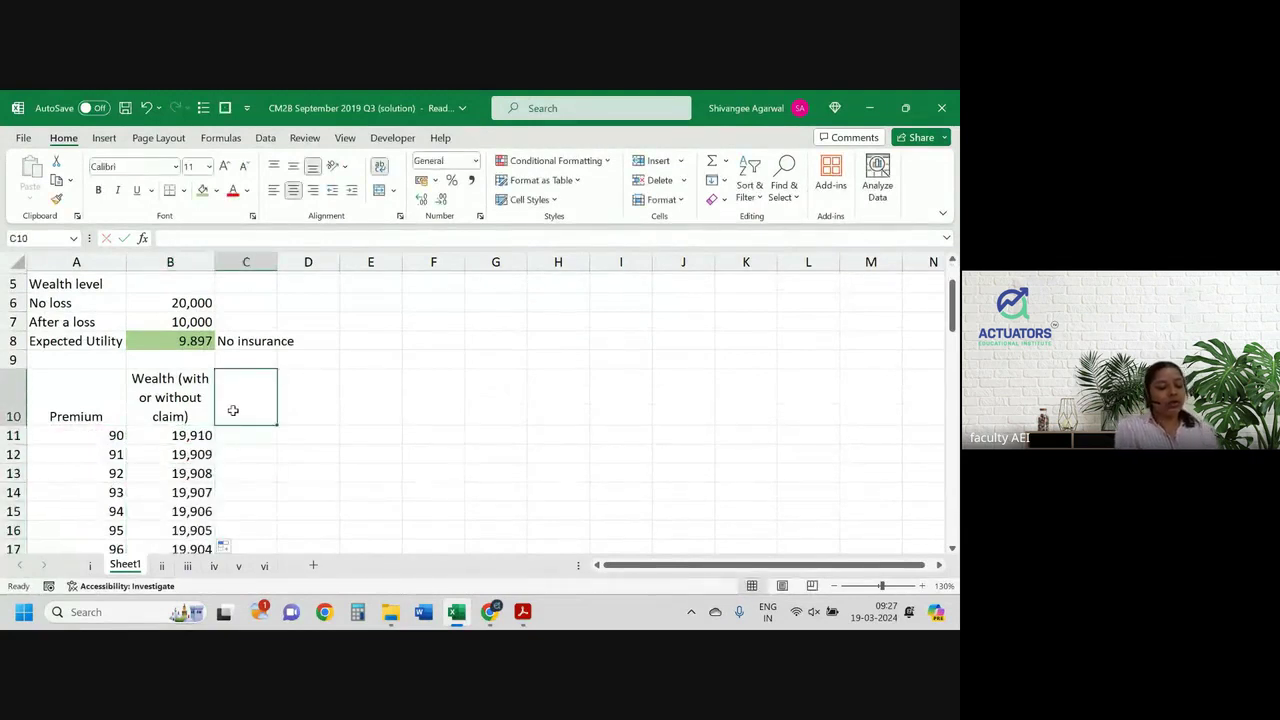
pyautogui.write('Utility')
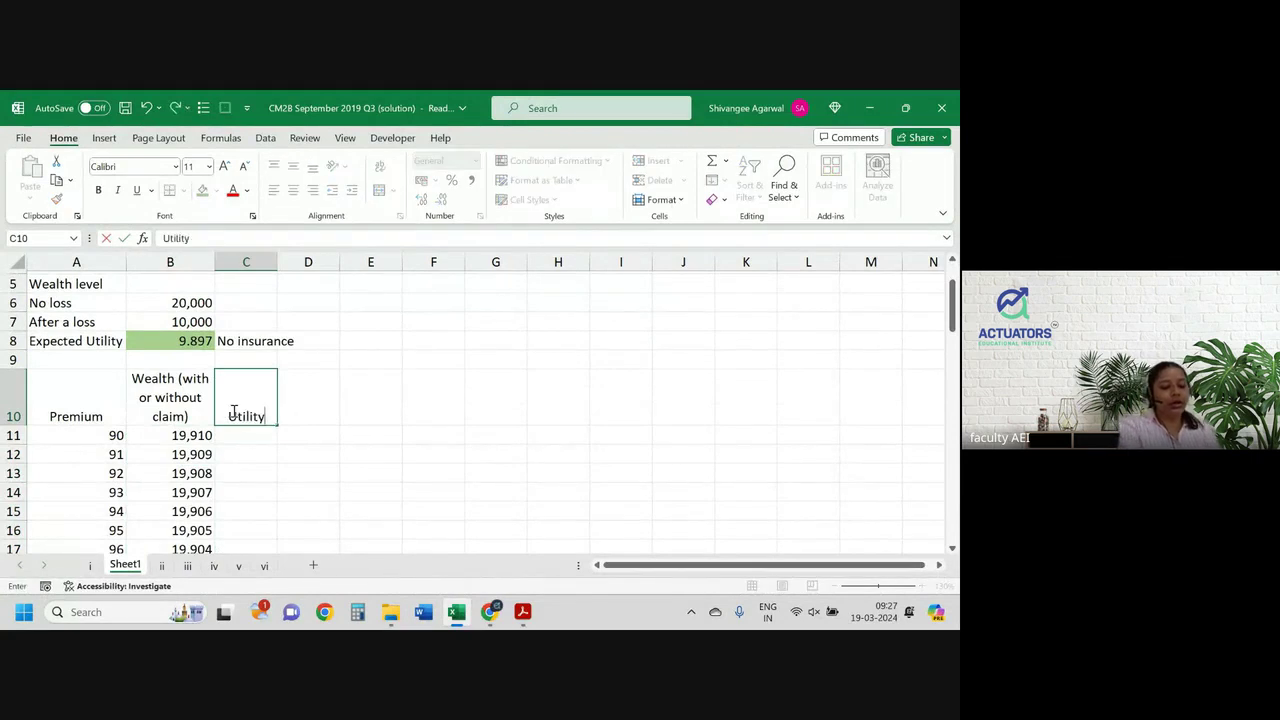
pyautogui.press('Return')
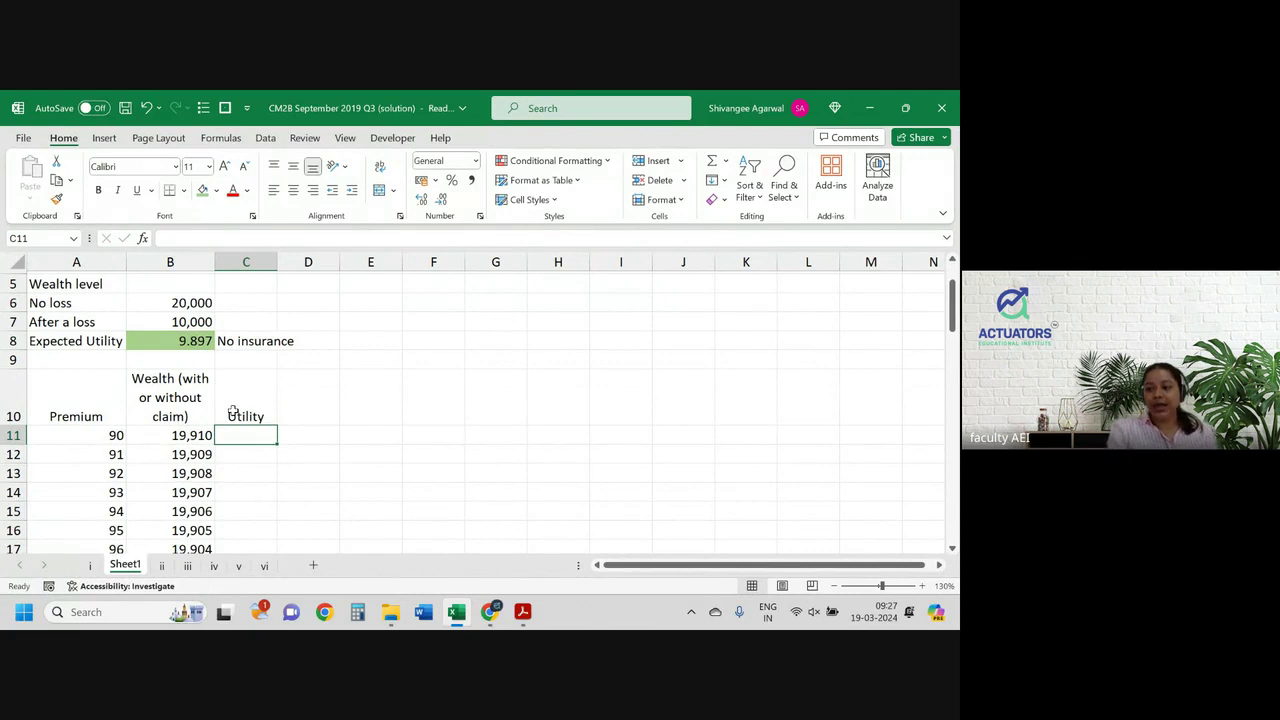
pyautogui.write('=ln(')
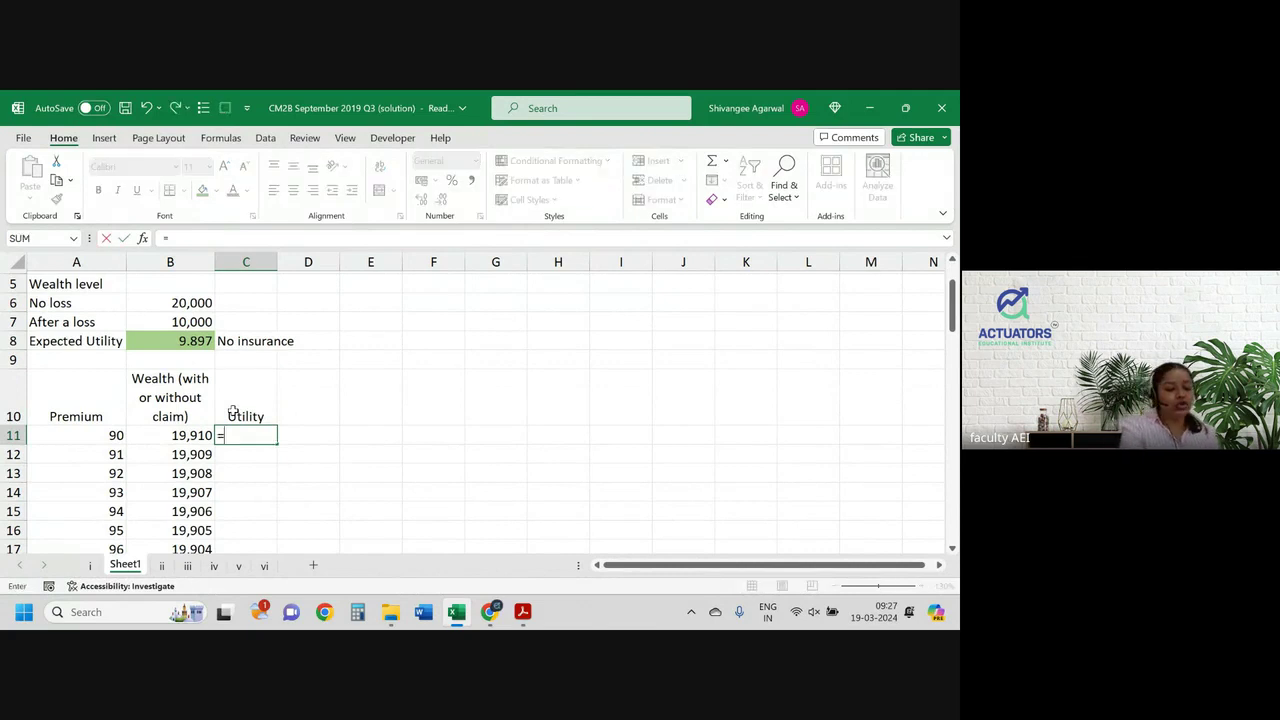
pyautogui.press('Left')
pyautogui.write(')')
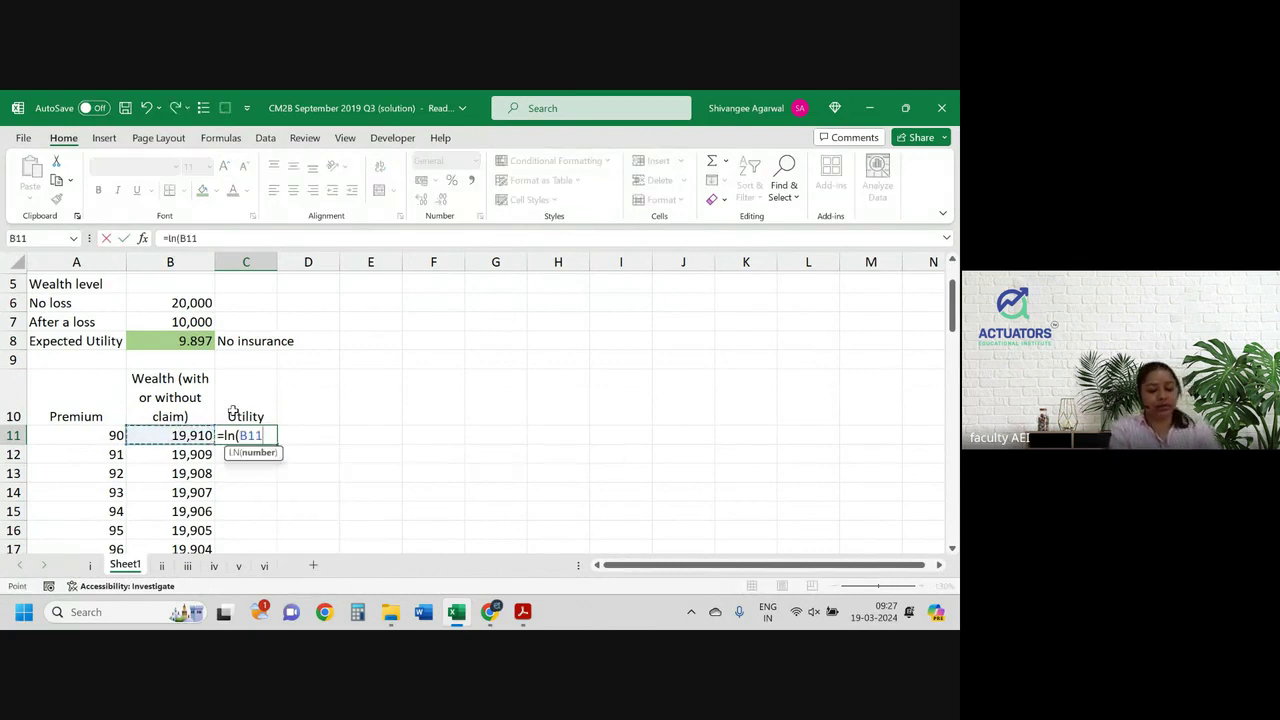
pyautogui.press('Return')
# Step: Fill the utility formula in C11 down alongside all premiums and show the utilities with three decimal places
pyautogui.click(242, 430)
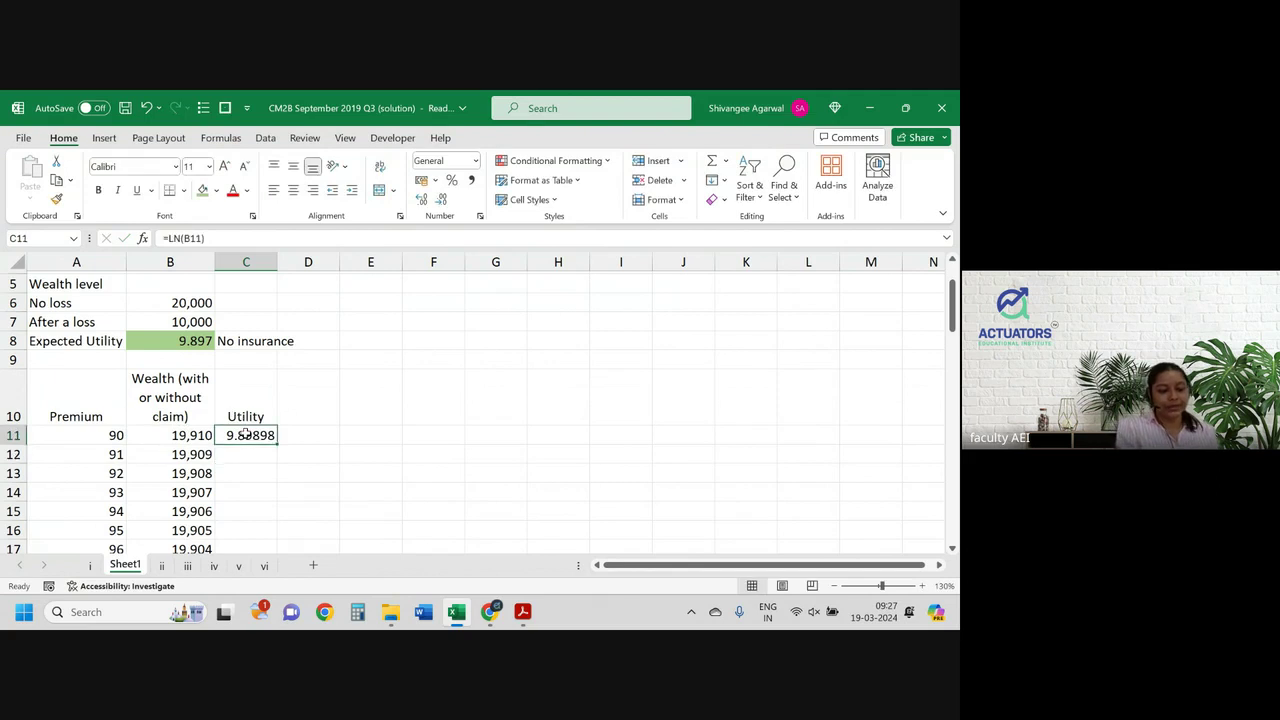
pyautogui.doubleClick(277, 444)
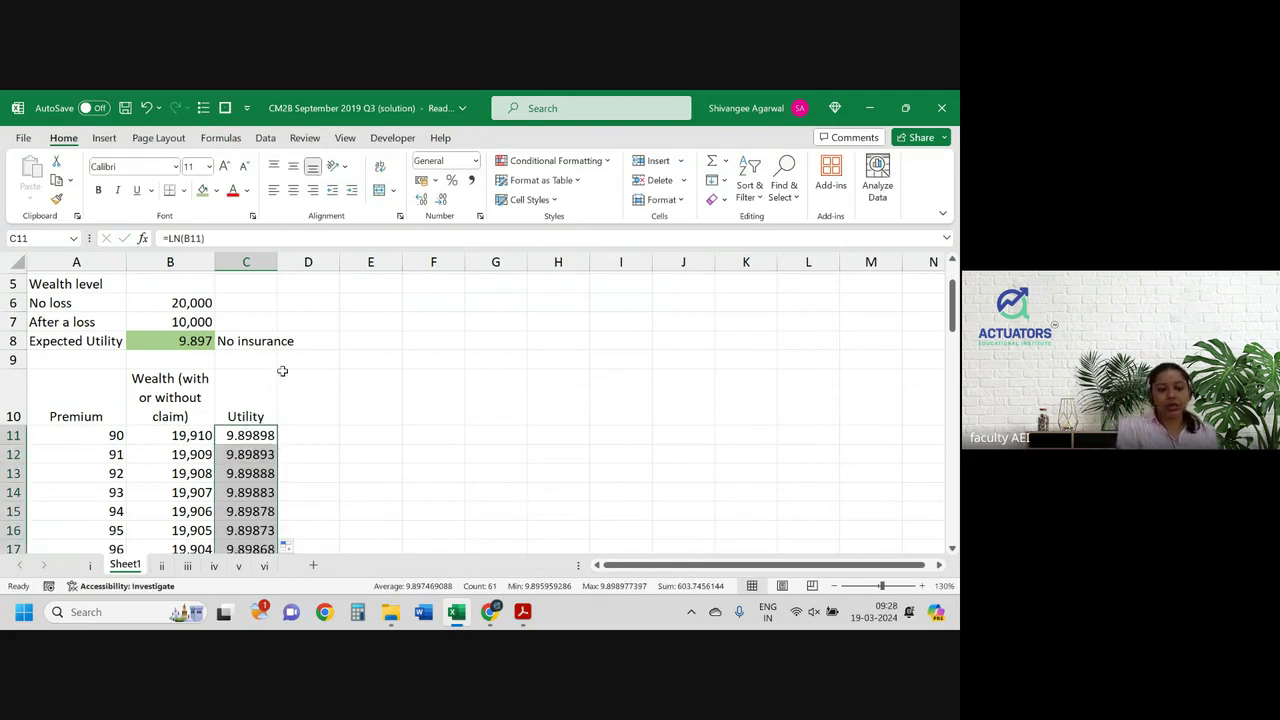
pyautogui.click(441, 199)
pyautogui.click(441, 199)
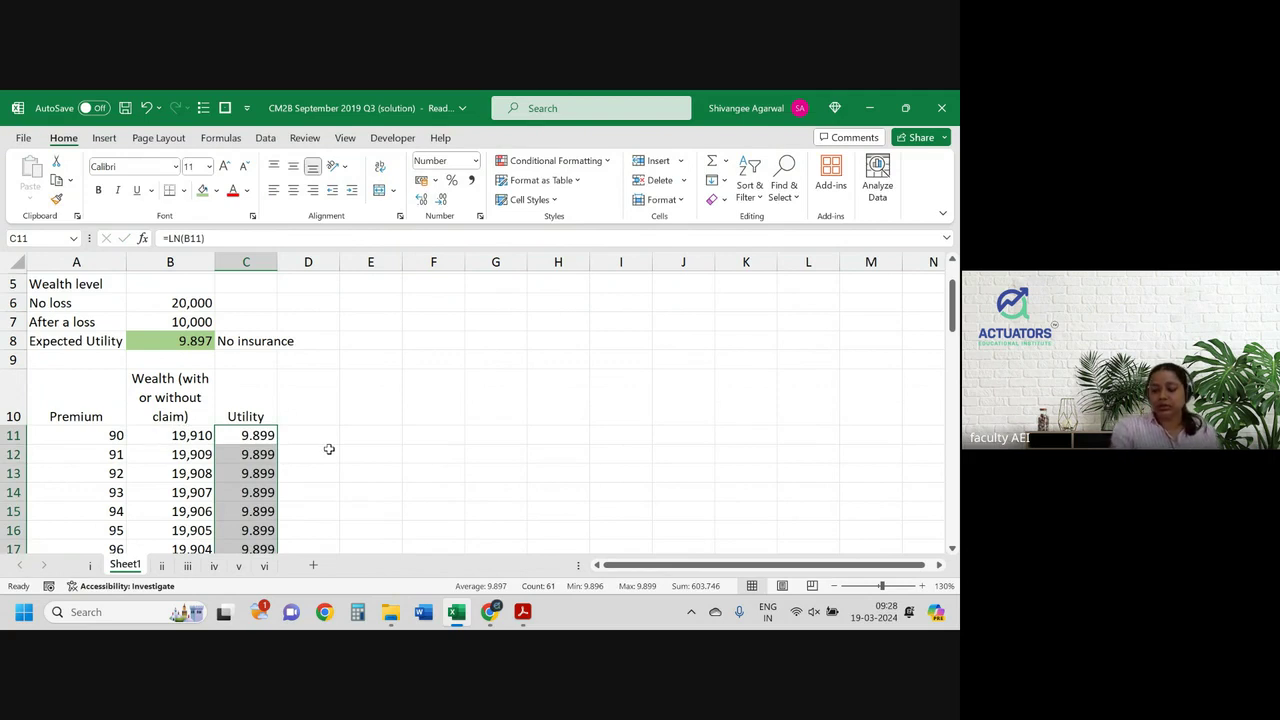
# Step: Review the utilities over the whole premium range and the wealth formula in B11
pyautogui.scroll(-18, 329, 449)
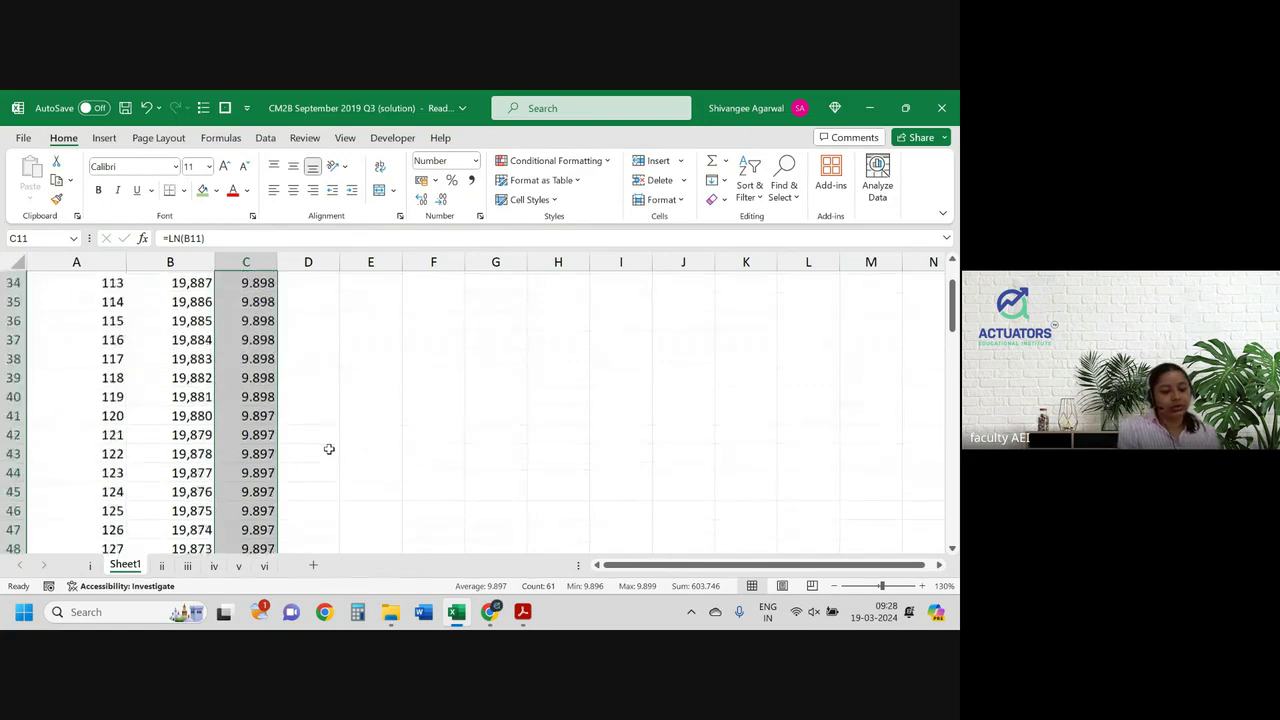
pyautogui.scroll(20, 329, 449)
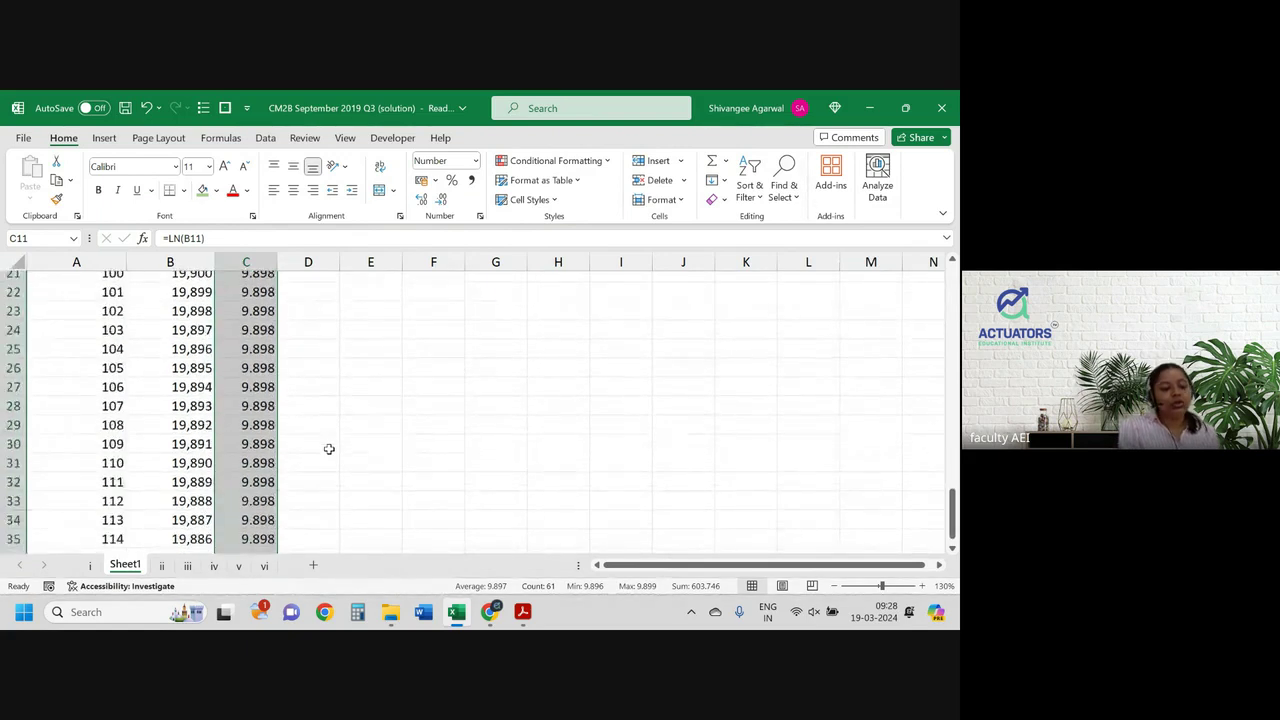
pyautogui.scroll(-1, 329, 449)
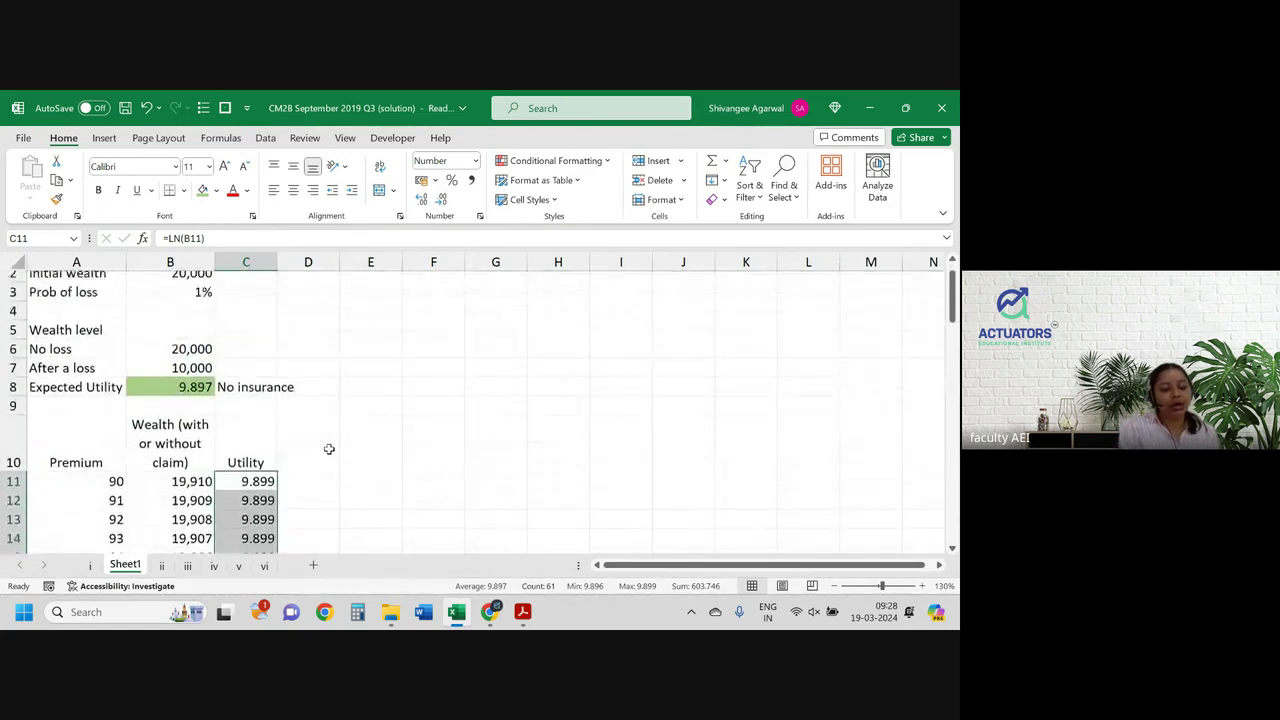
pyautogui.click(198, 456)
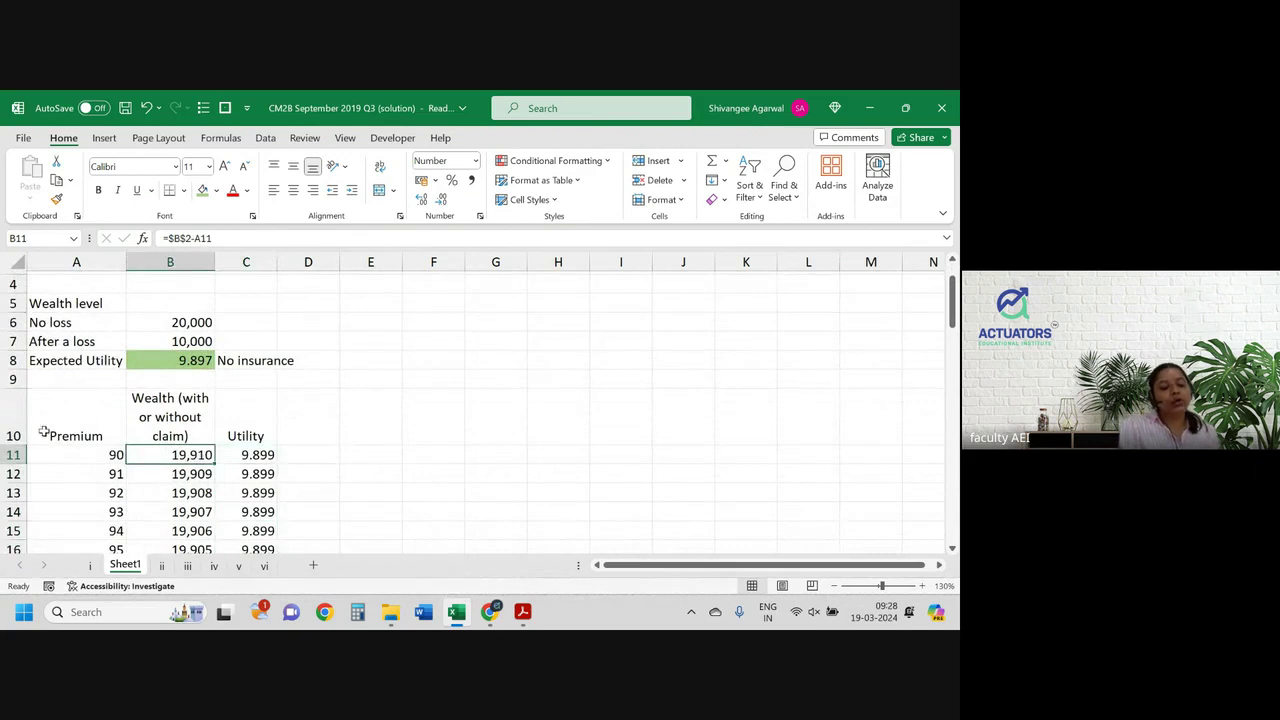
# Step: Insert a row above the premium table headings and enter With Insurance: in A10
pyautogui.click(13, 436)
pyautogui.hotkey('ctrl', 'shift', '+')
pyautogui.click(76, 398)
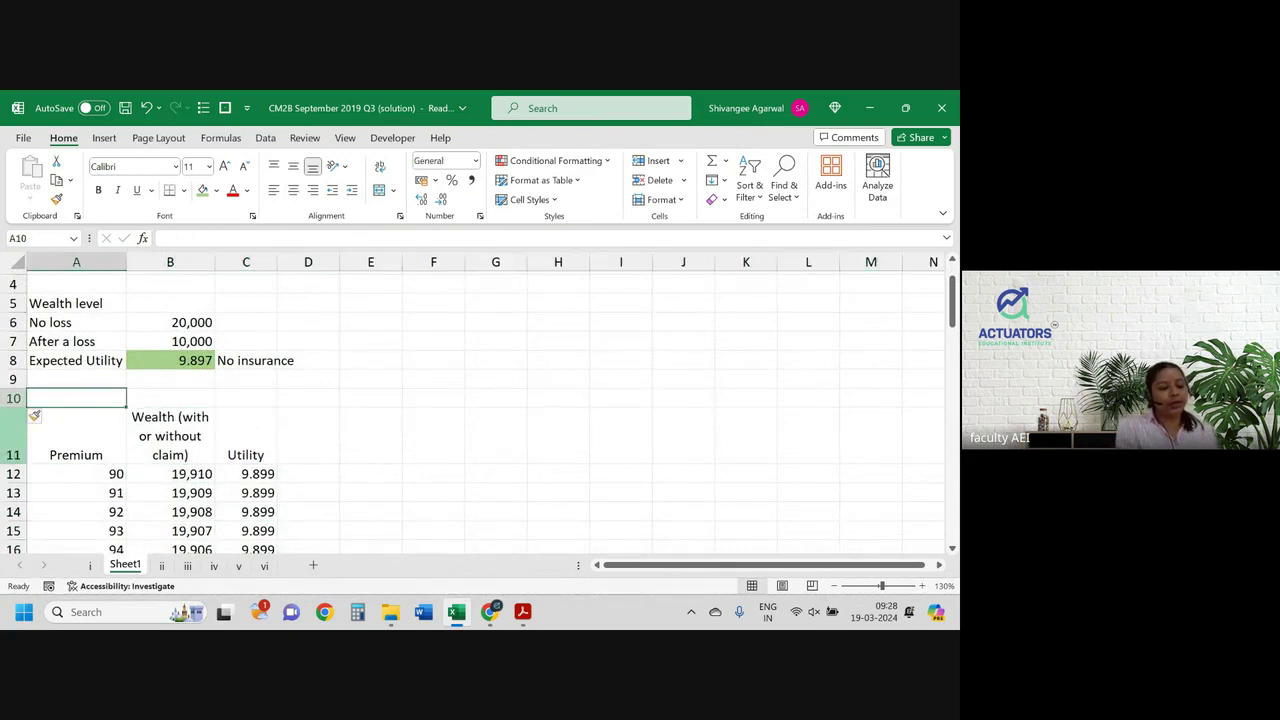
pyautogui.write('With Insurance:')
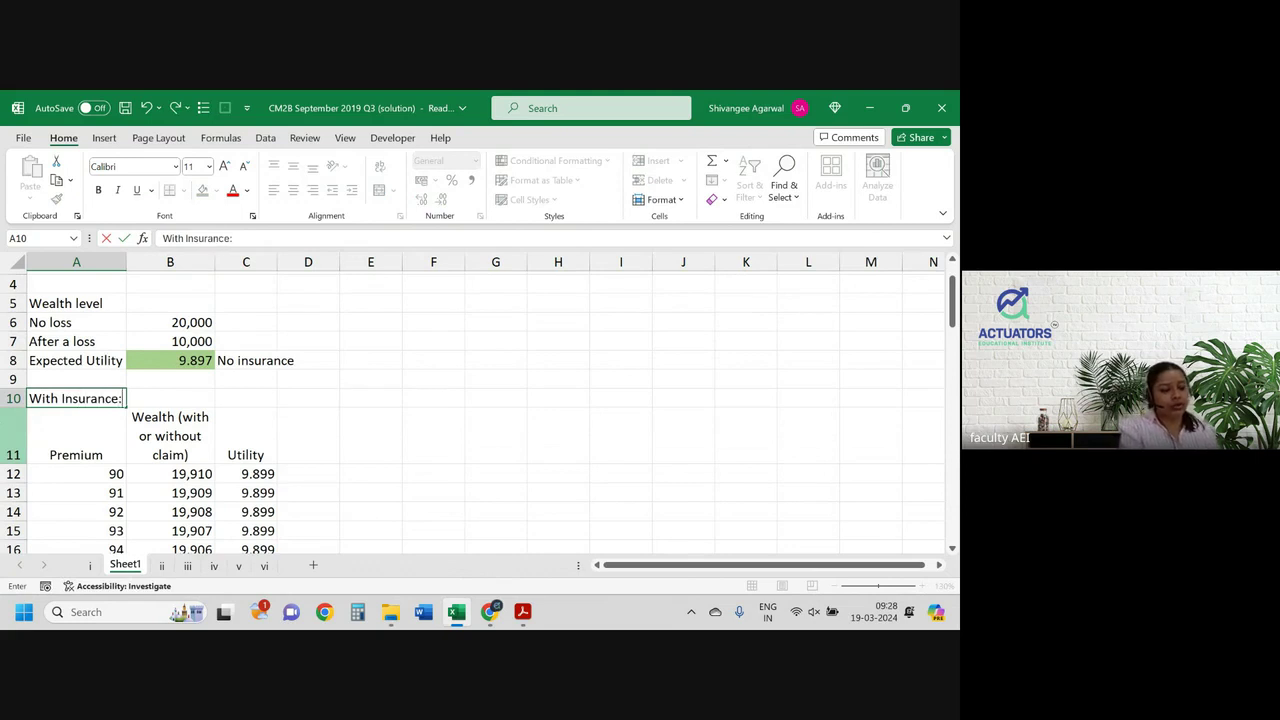
pyautogui.press('Return')
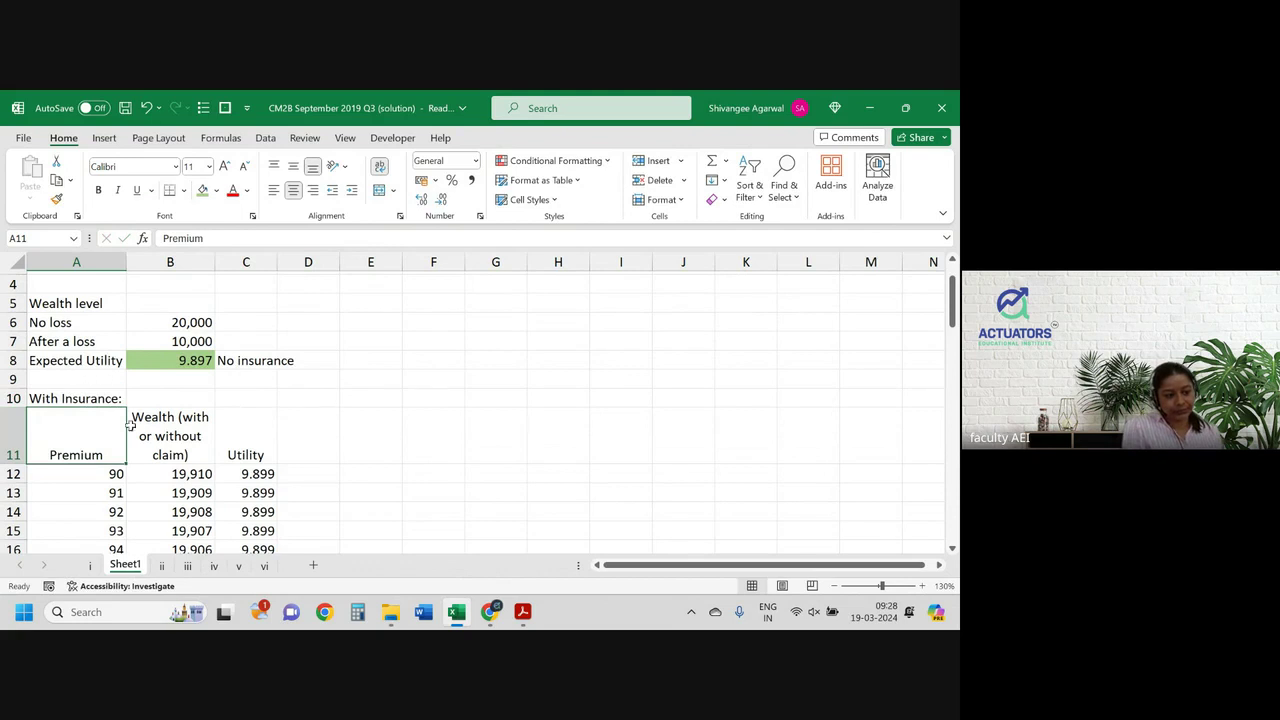
# Step: Merge and centre the With Insurance: heading across A10:C10, and make it and the No insurance label bold
pyautogui.moveTo(64, 398); pyautogui.dragTo(225, 390)
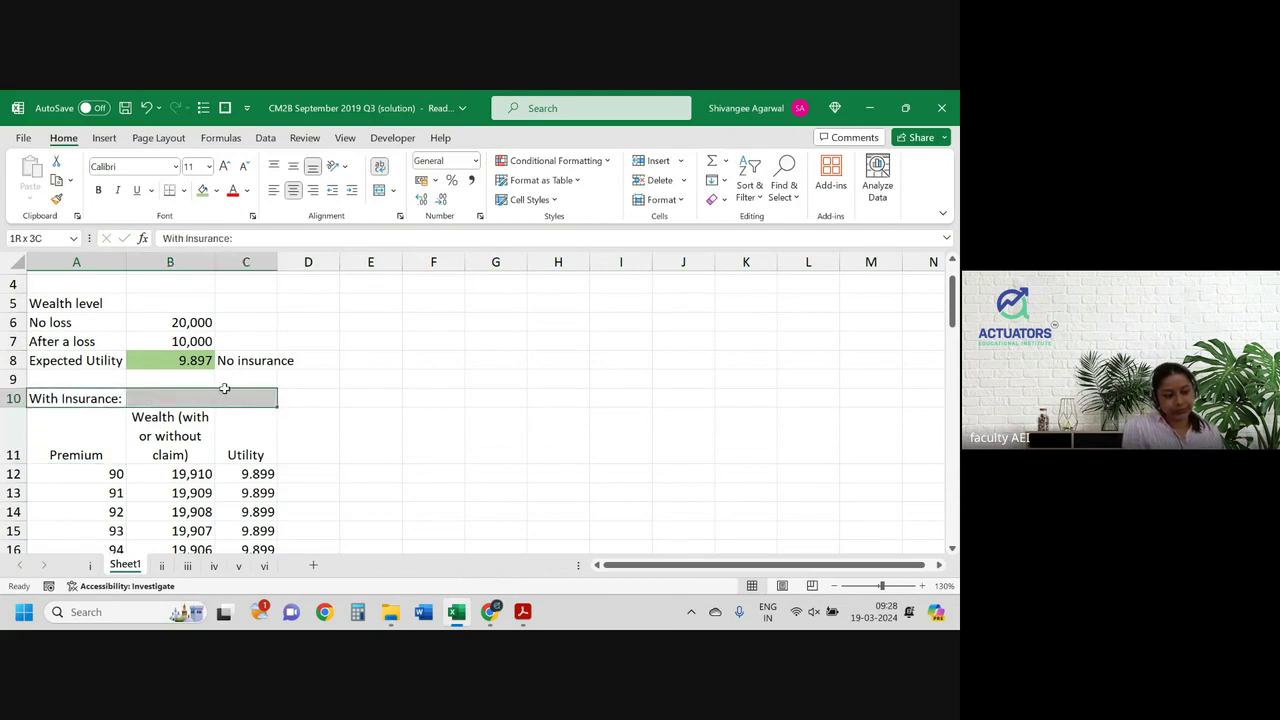
pyautogui.click(382, 192)
pyautogui.hotkey('ctrl', 'b')
pyautogui.click(262, 362)
pyautogui.hotkey('ctrl', 'b')
pyautogui.click(429, 417)
pyautogui.click(181, 436)
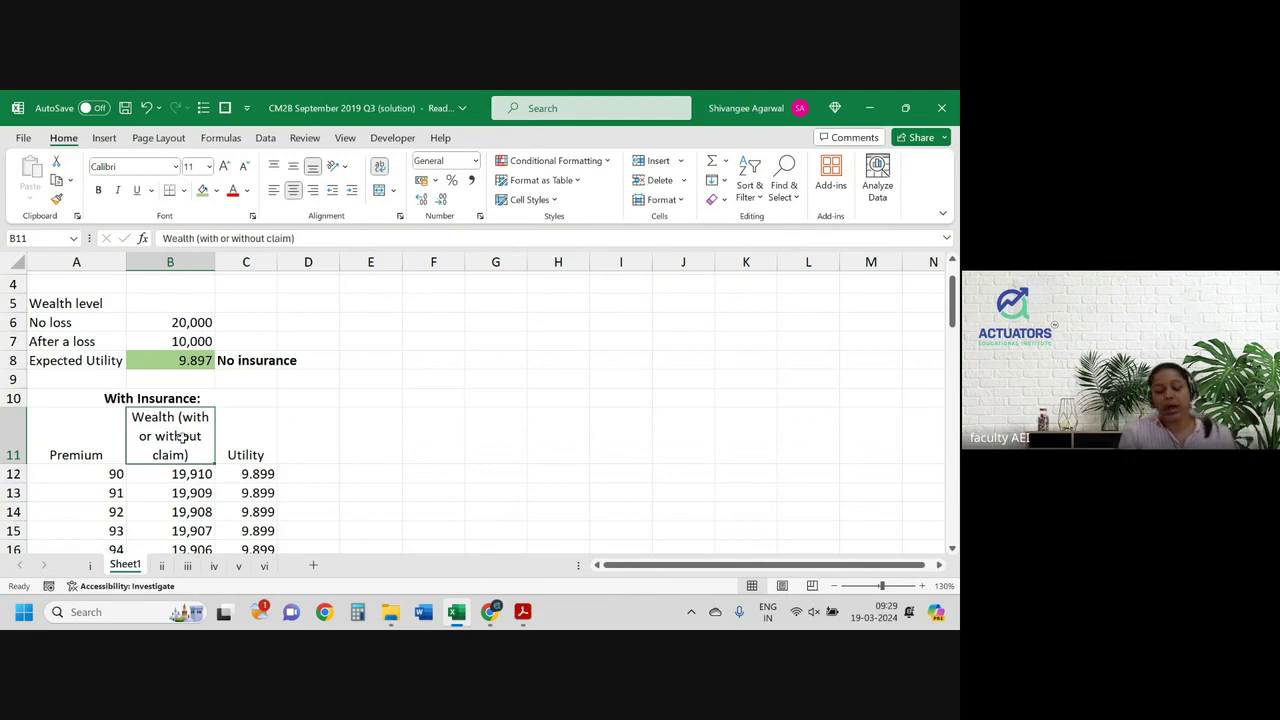
# Step: Switch to the question PDF and examine part (iii) on the insurer's expected utility, then return to the workbook
pyautogui.hotkey('alt', 'Tab')
pyautogui.scroll(-2, 340, 441)
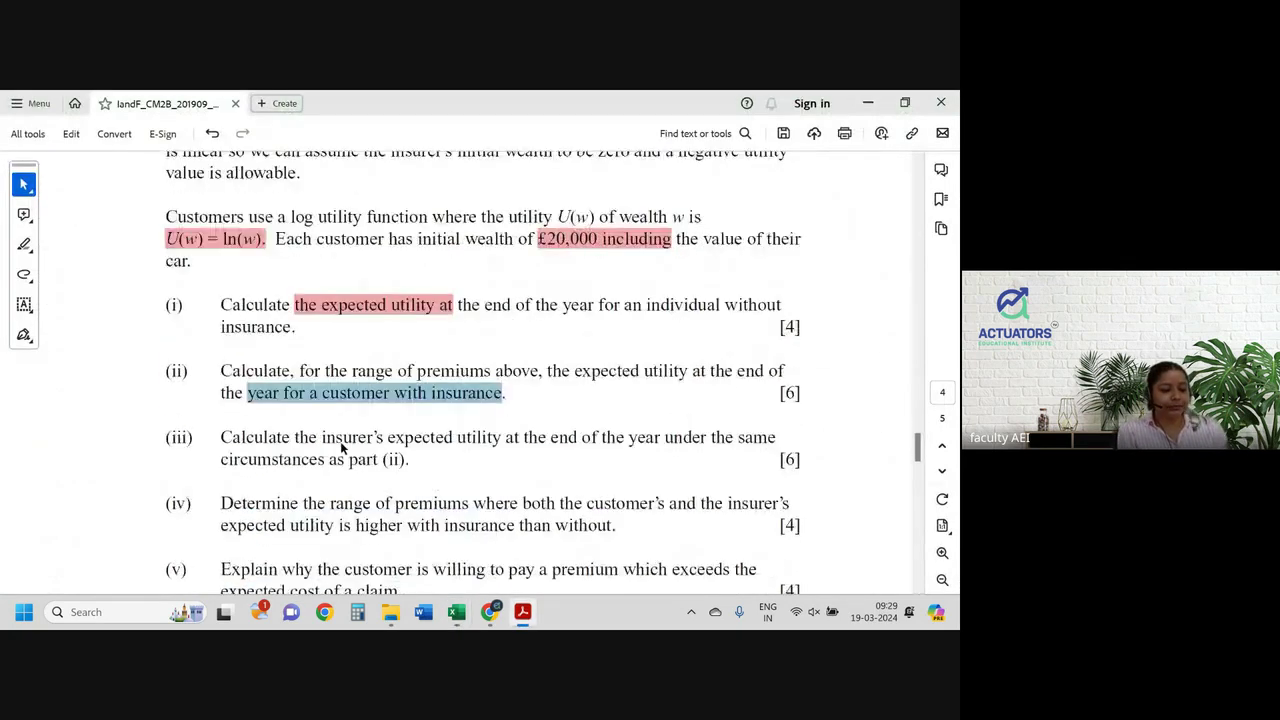
pyautogui.scroll(-2, 340, 441)
pyautogui.moveTo(221, 311); pyautogui.dragTo(672, 322)
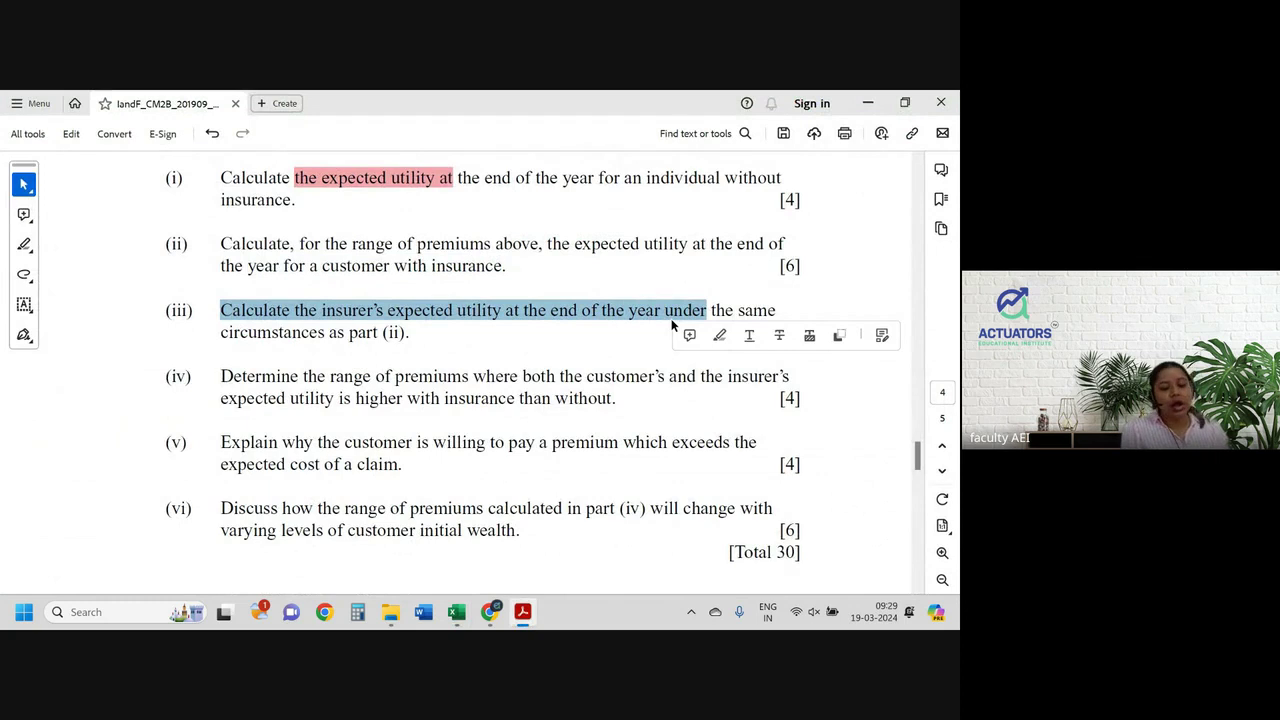
pyautogui.click(336, 312)
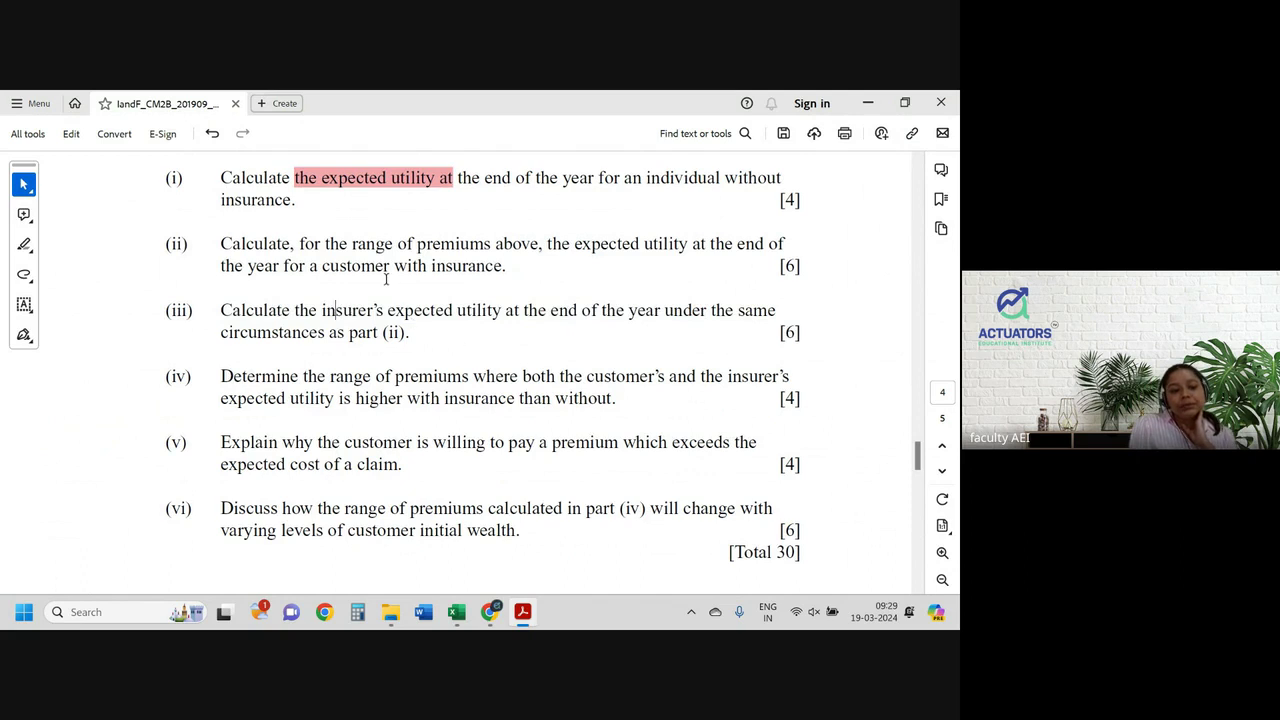
pyautogui.moveTo(322, 312); pyautogui.dragTo(510, 312)
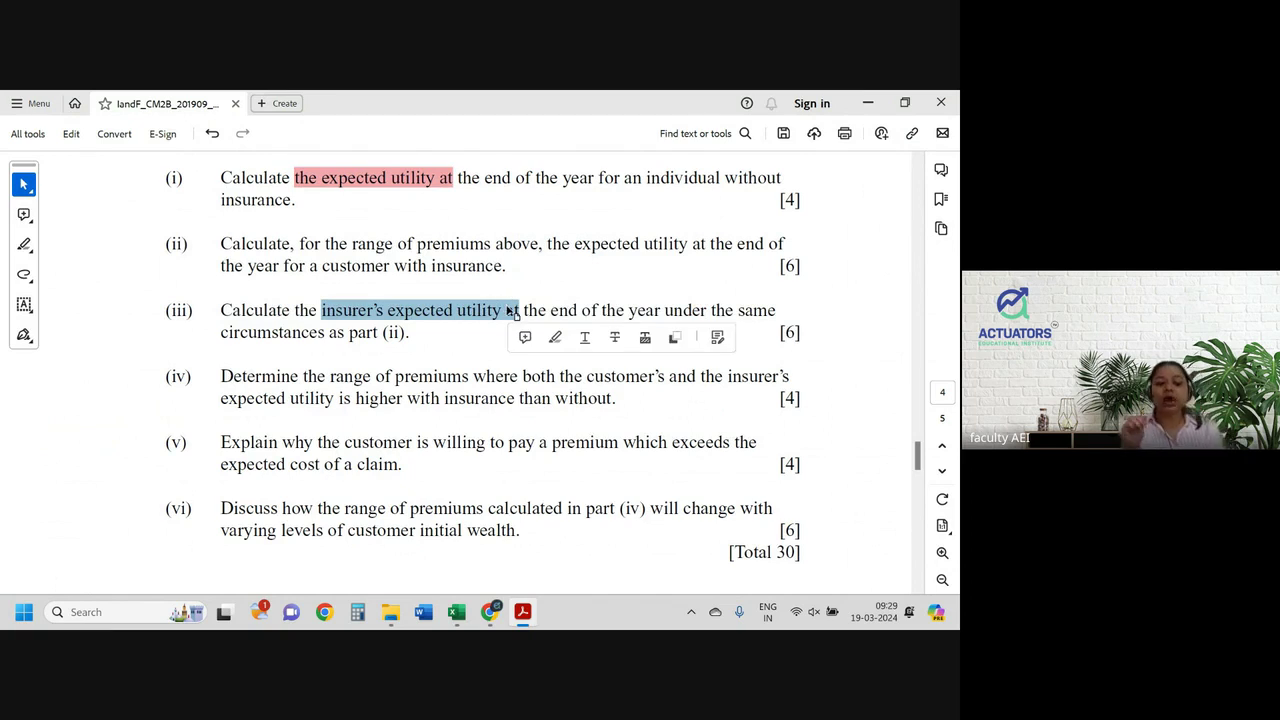
pyautogui.hotkey('alt', 'Tab')
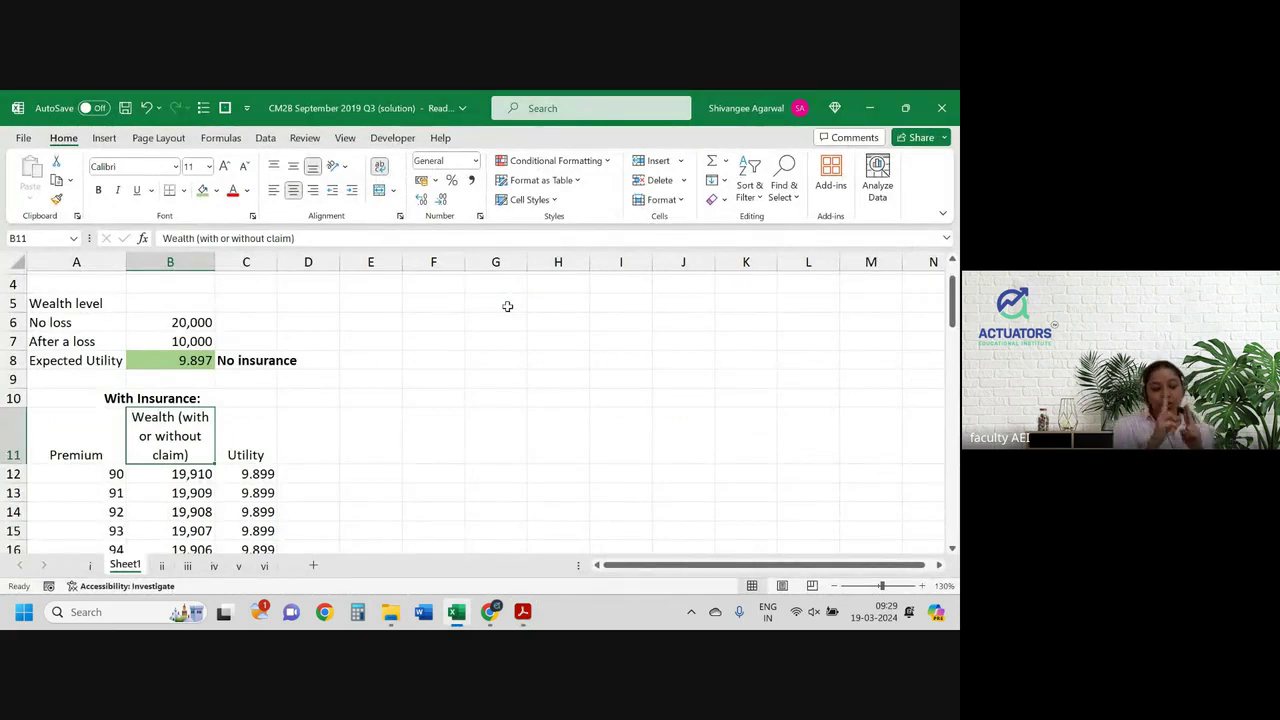
# Step: Create a copy of Sheet1 and place it before sheet ii
pyautogui.press('alt')
pyautogui.press('e')
pyautogui.press('m')
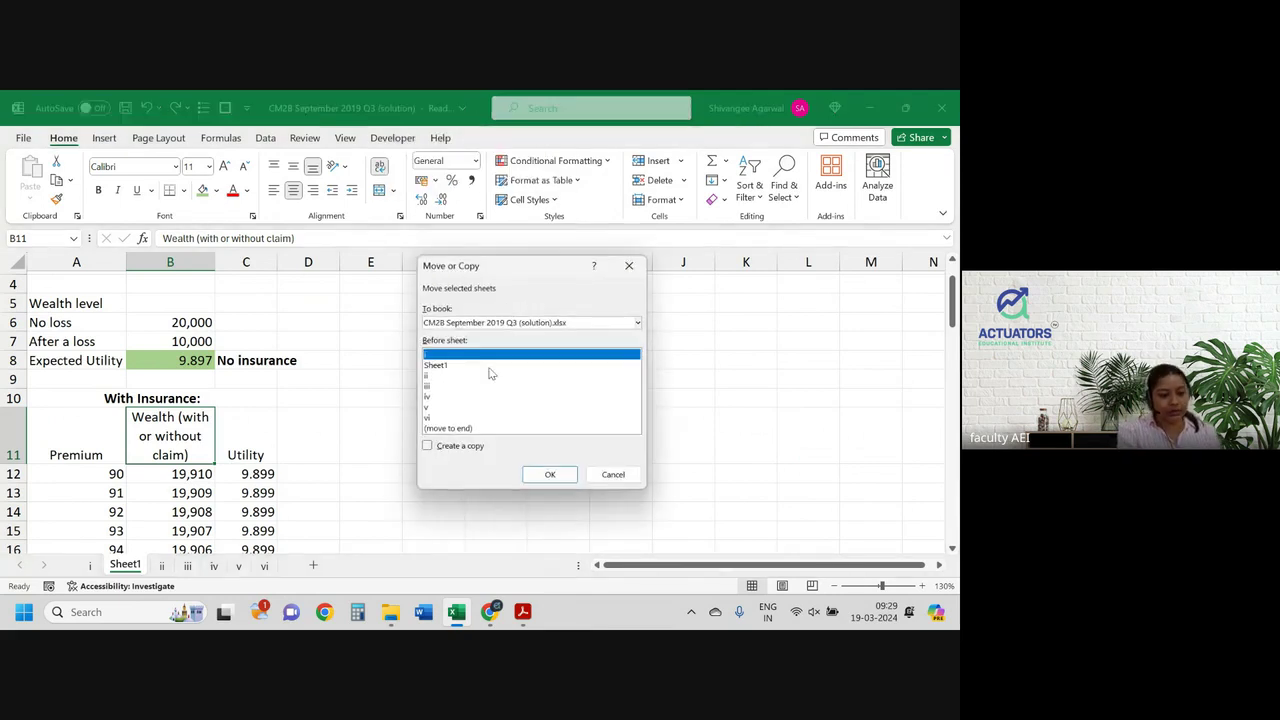
pyautogui.click(431, 377)
pyautogui.click(474, 447)
pyautogui.click(550, 474)
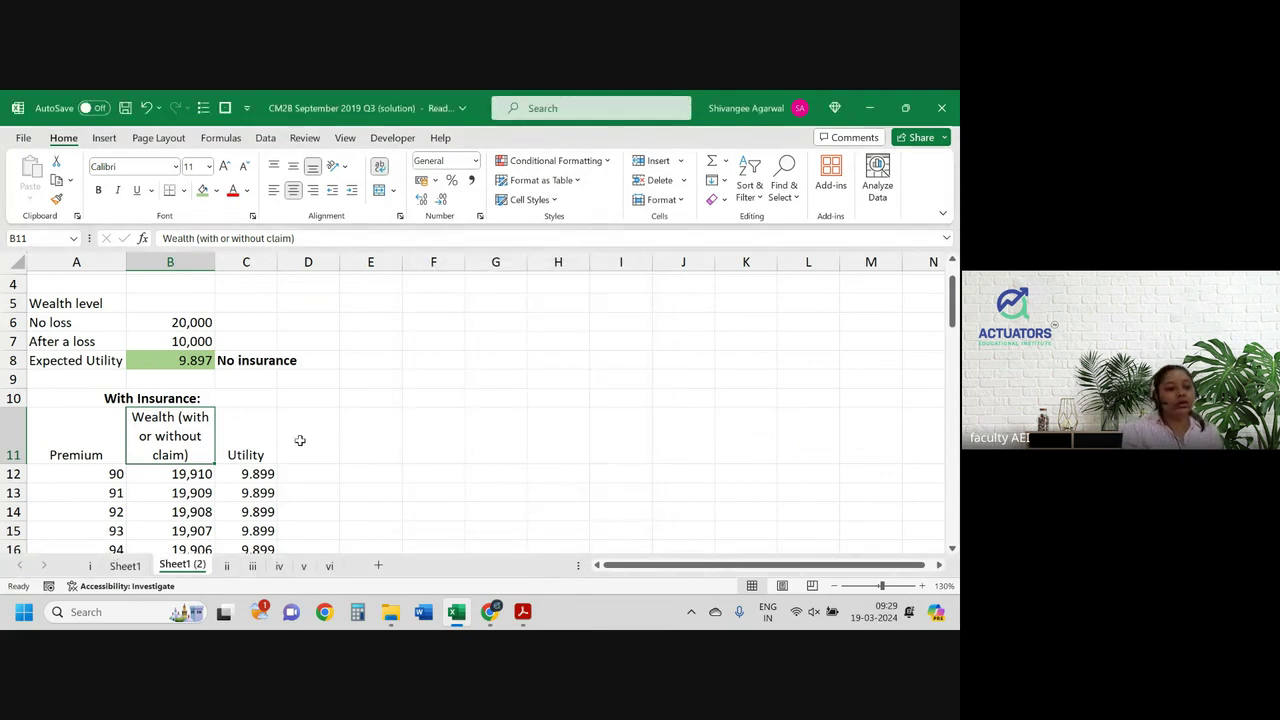
# Step: On the copied sheet, delete the rows from Wealth level through the With Insurance: heading, keeping the inputs and the premium table
pyautogui.scroll(1, 170, 342)
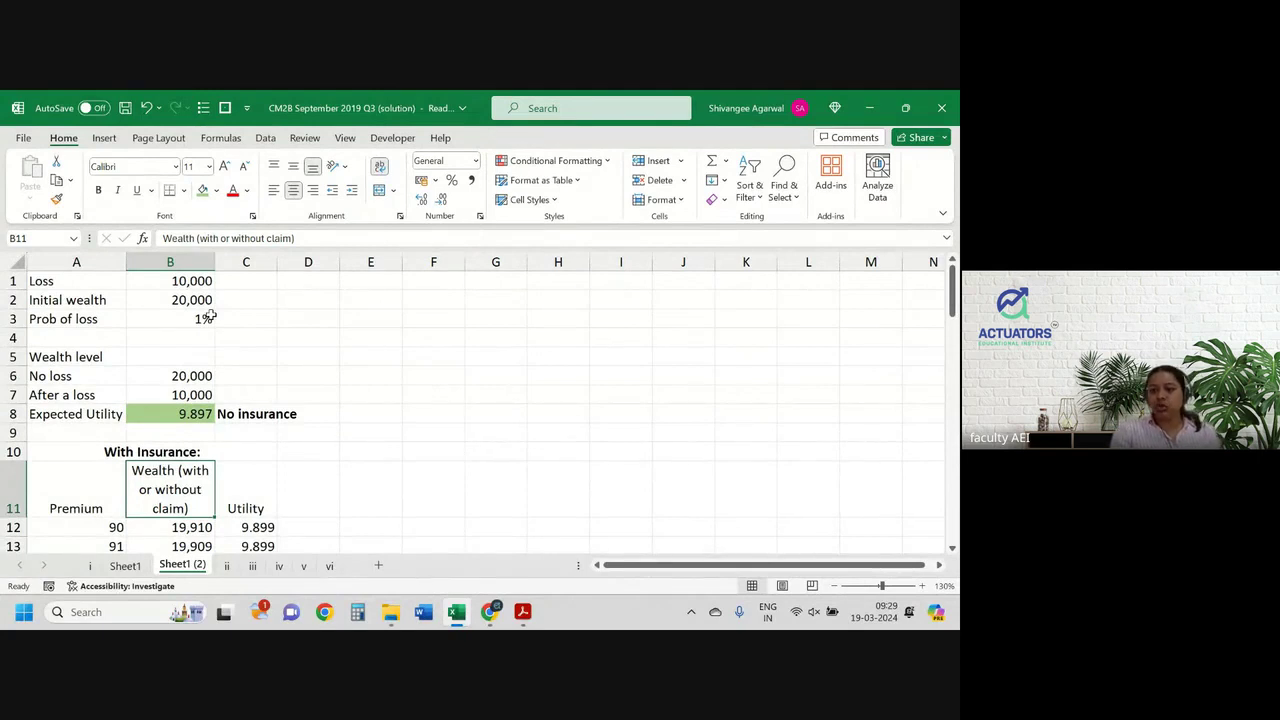
pyautogui.moveTo(7, 357); pyautogui.dragTo(6, 413)
pyautogui.hotkey('ctrl', '-')
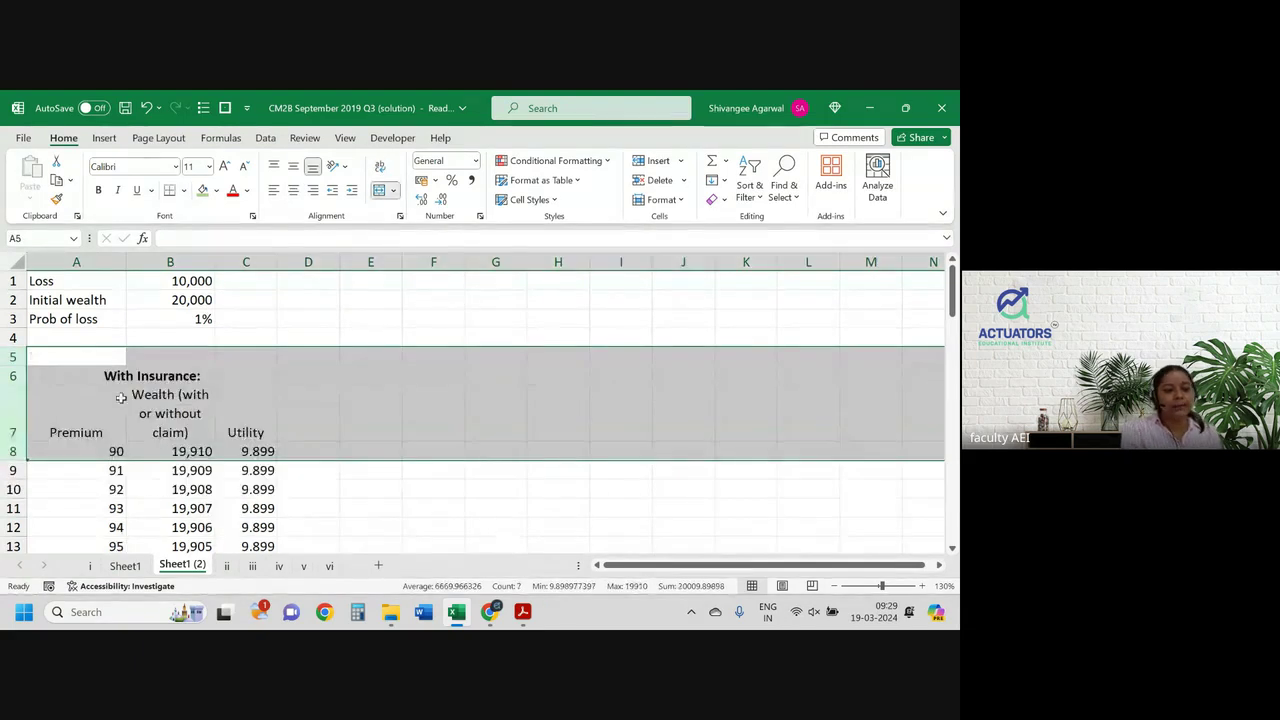
pyautogui.click(218, 401)
pyautogui.click(8, 357)
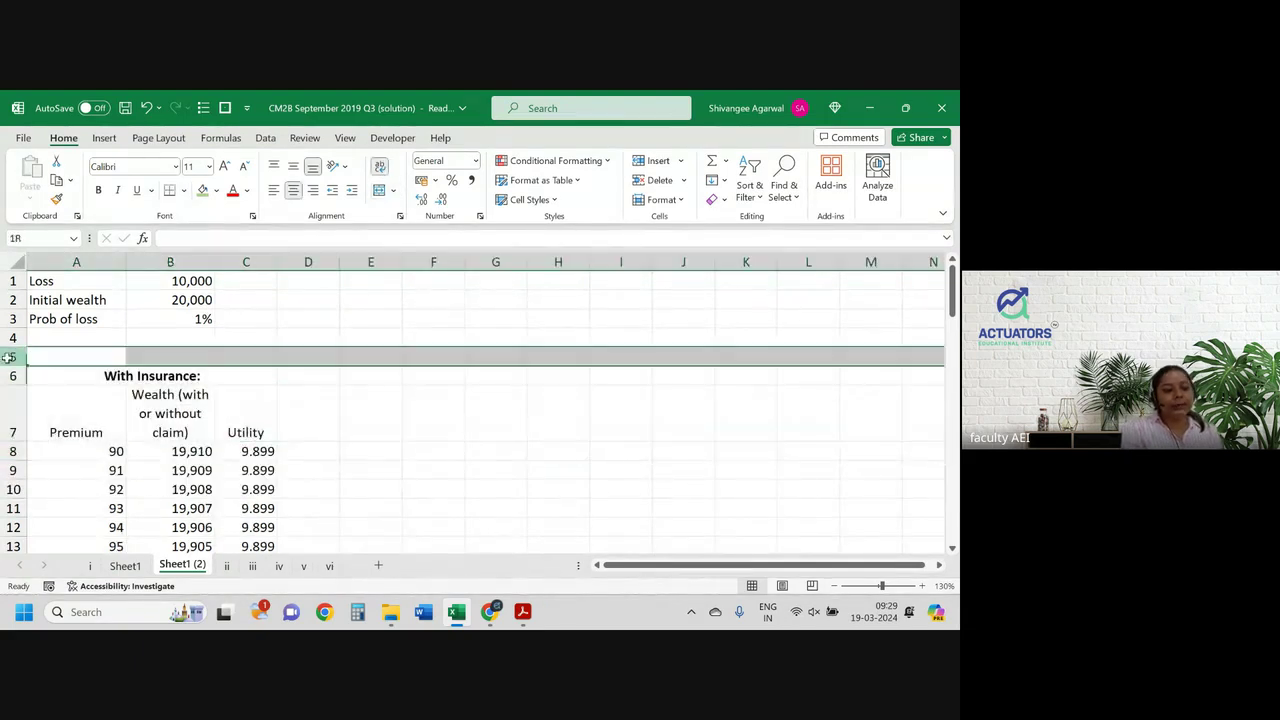
pyautogui.hotkey('ctrl', '-')
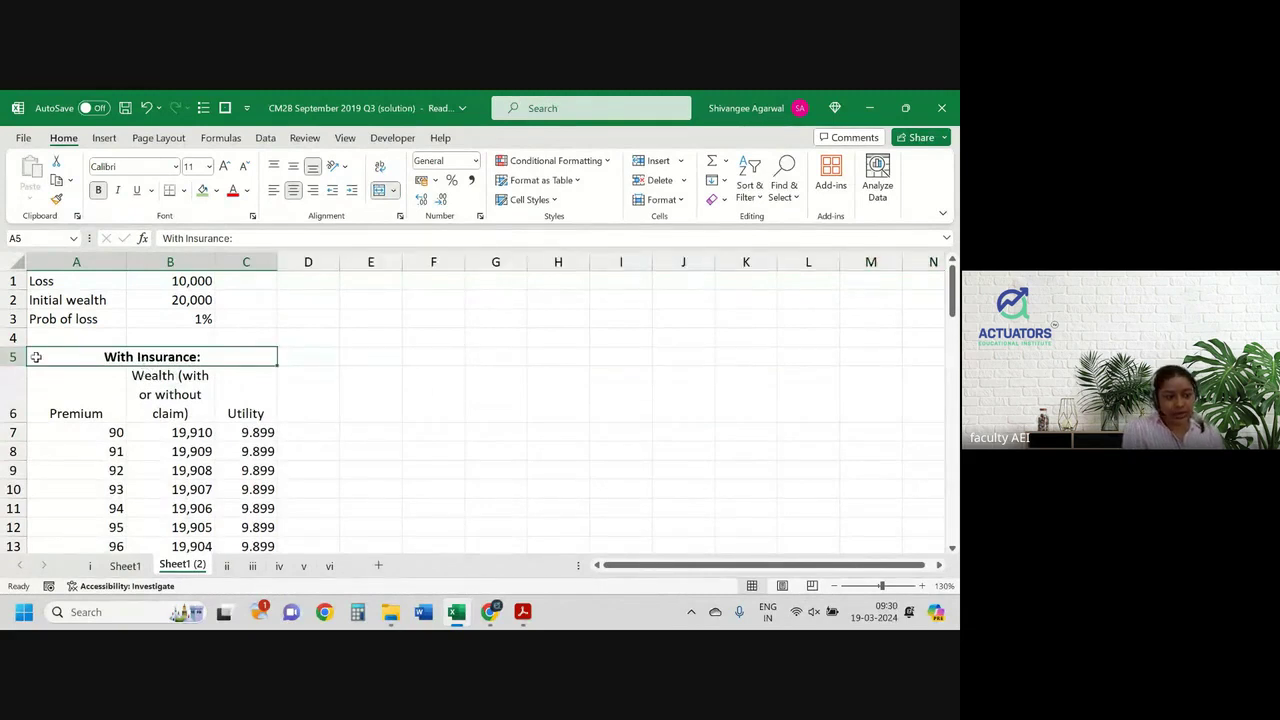
pyautogui.hotkey('ctrl', '-')
pyautogui.click(176, 365)
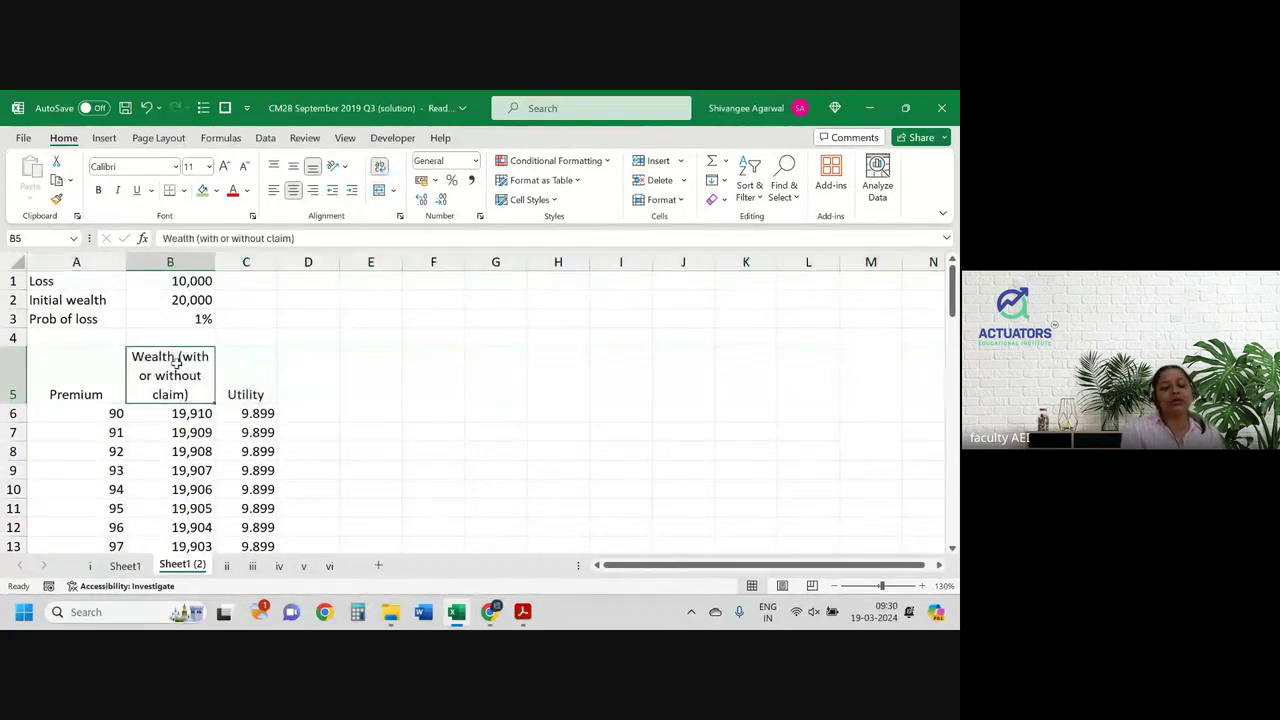
# Step: In the question PDF, highlight "insurer's initial wealth to be zero", review the insurer's utility function and return to the workbook
pyautogui.hotkey('alt', 'Tab')
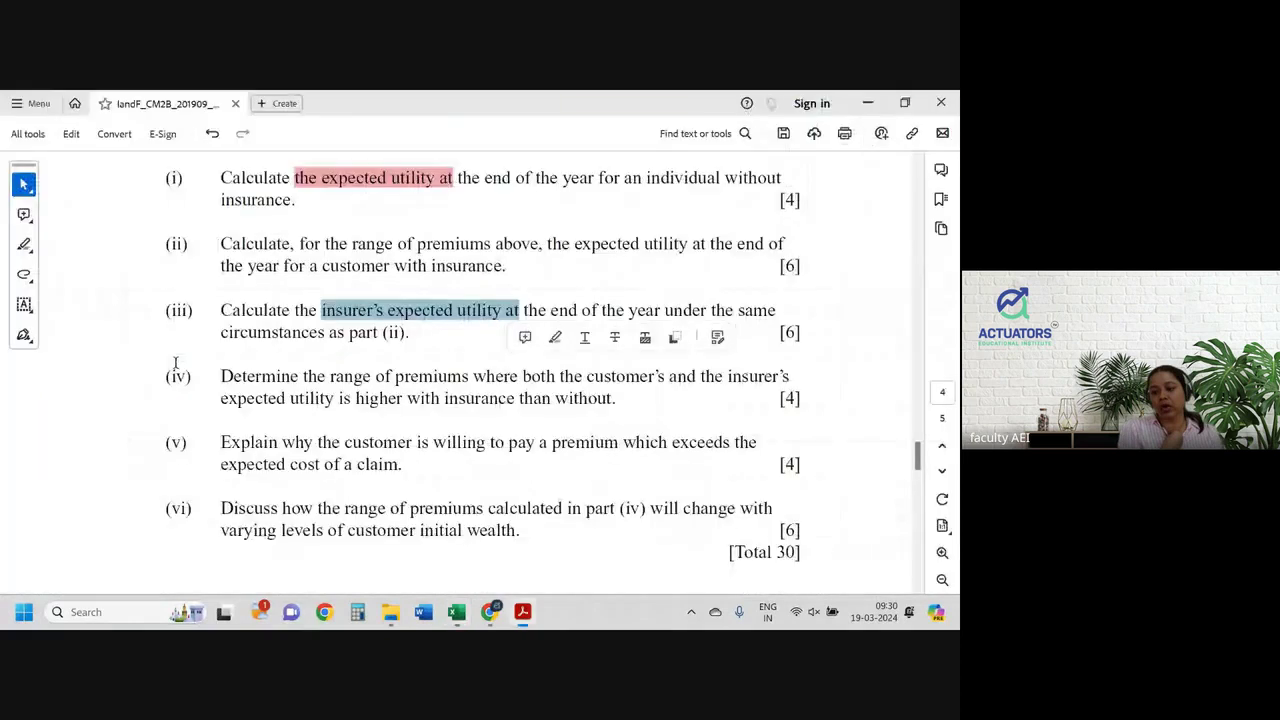
pyautogui.scroll(3, 175, 363)
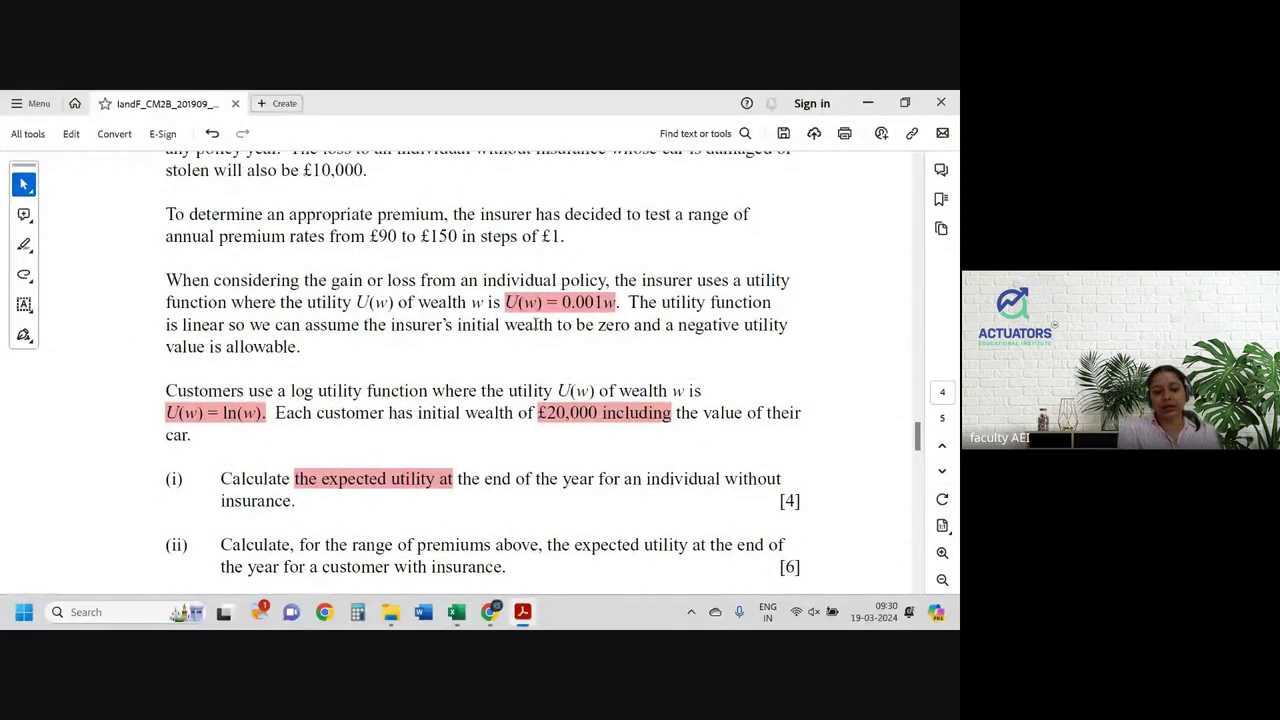
pyautogui.moveTo(391, 325); pyautogui.dragTo(630, 325)
pyautogui.click(712, 349)
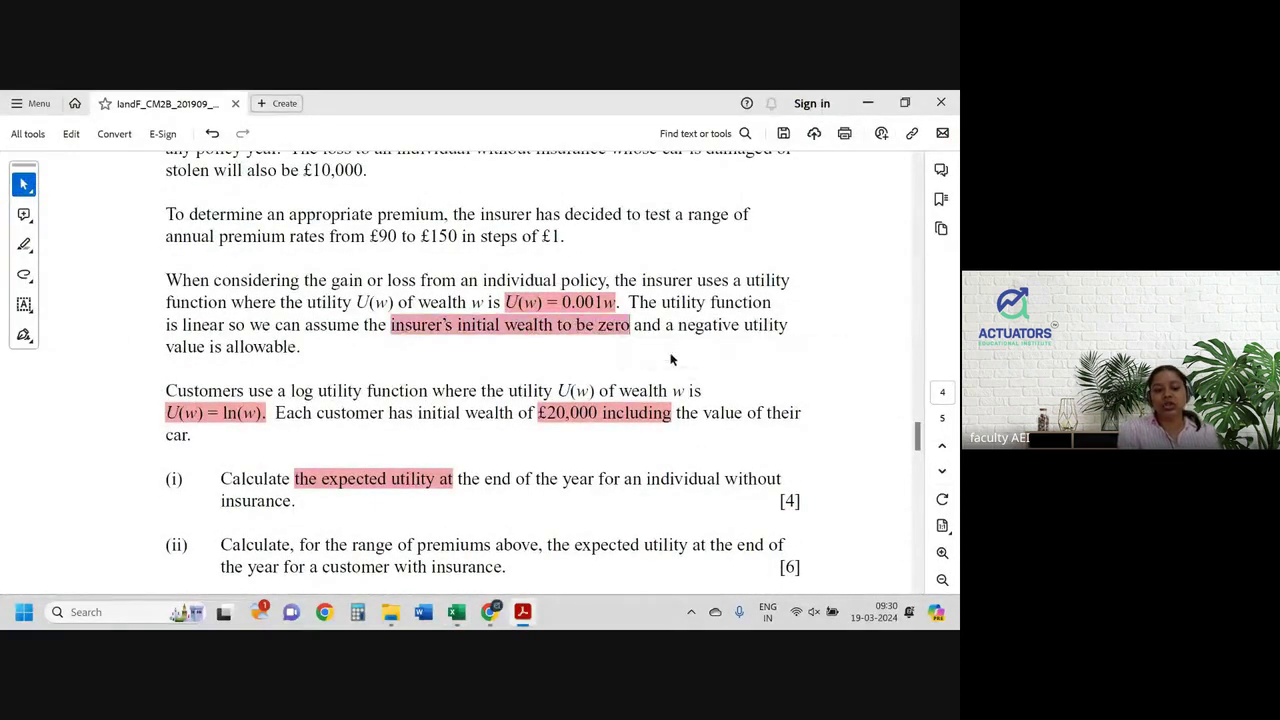
pyautogui.scroll(-1, 545, 386)
pyautogui.scroll(-5, 545, 386)
pyautogui.scroll(5, 546, 389)
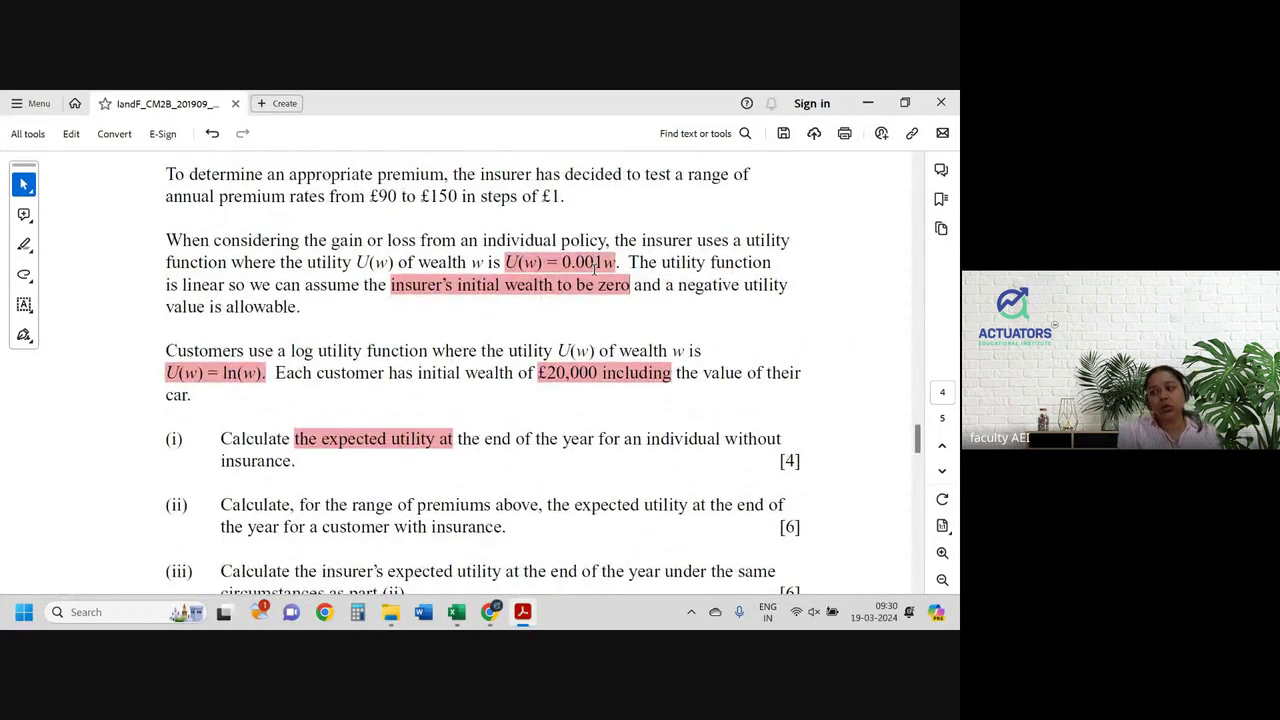
pyautogui.hotkey('alt', 'Tab')
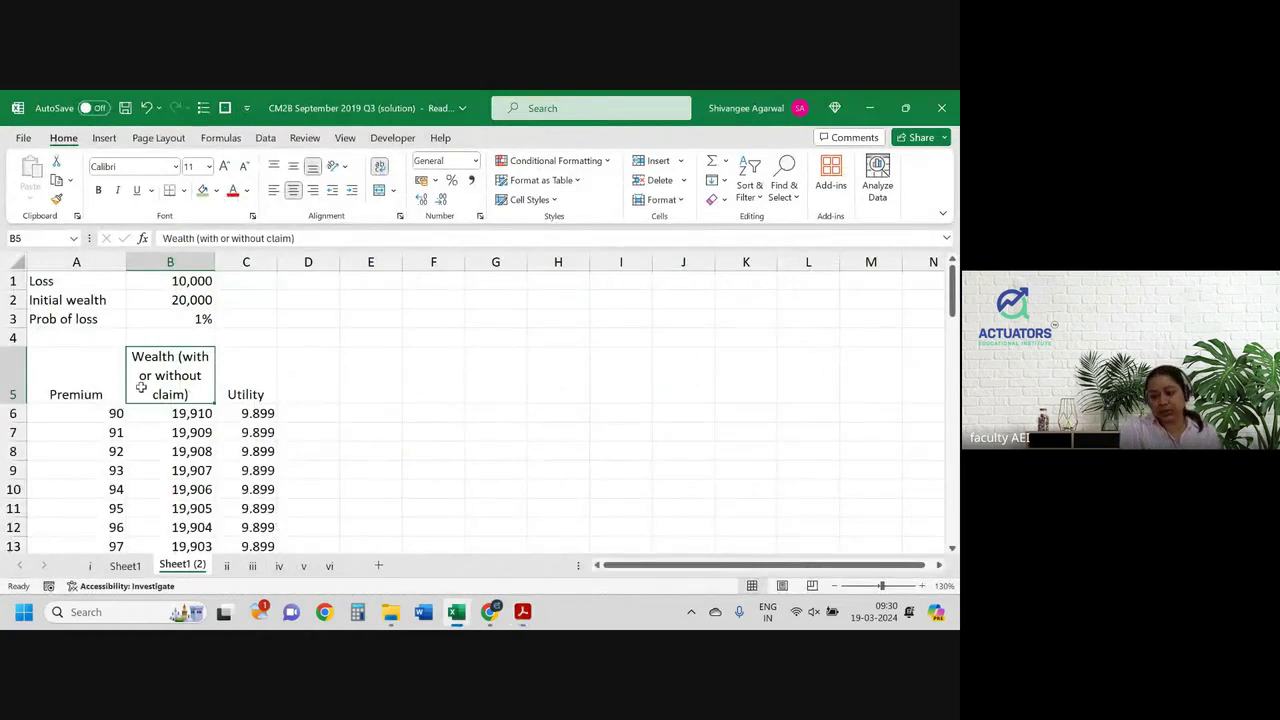
# Step: Insert a blank column before Utility and change the wealth heading in B5 to Wealth (with claim)
pyautogui.click(247, 261)
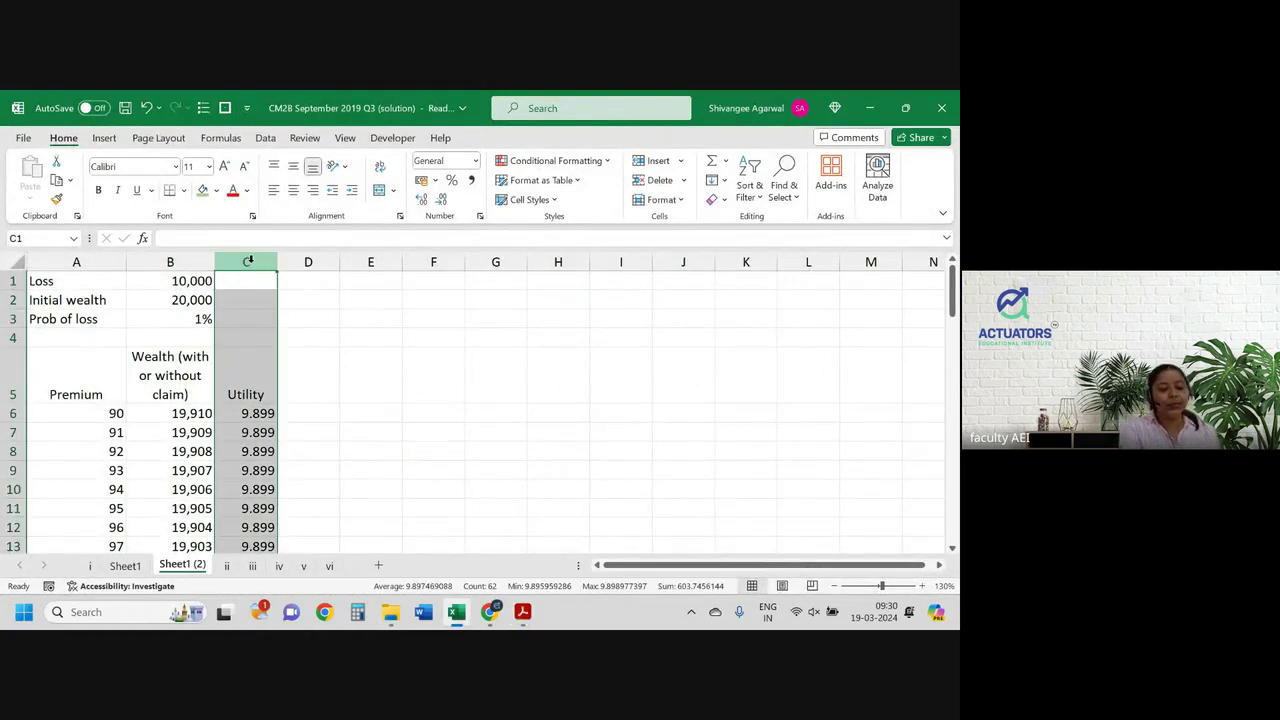
pyautogui.hotkey('ctrl', 'shift', '+')
pyautogui.press('Left')
pyautogui.press('Down')
pyautogui.press('Down')
pyautogui.press('Down')
pyautogui.press('Down')
pyautogui.press('Down')
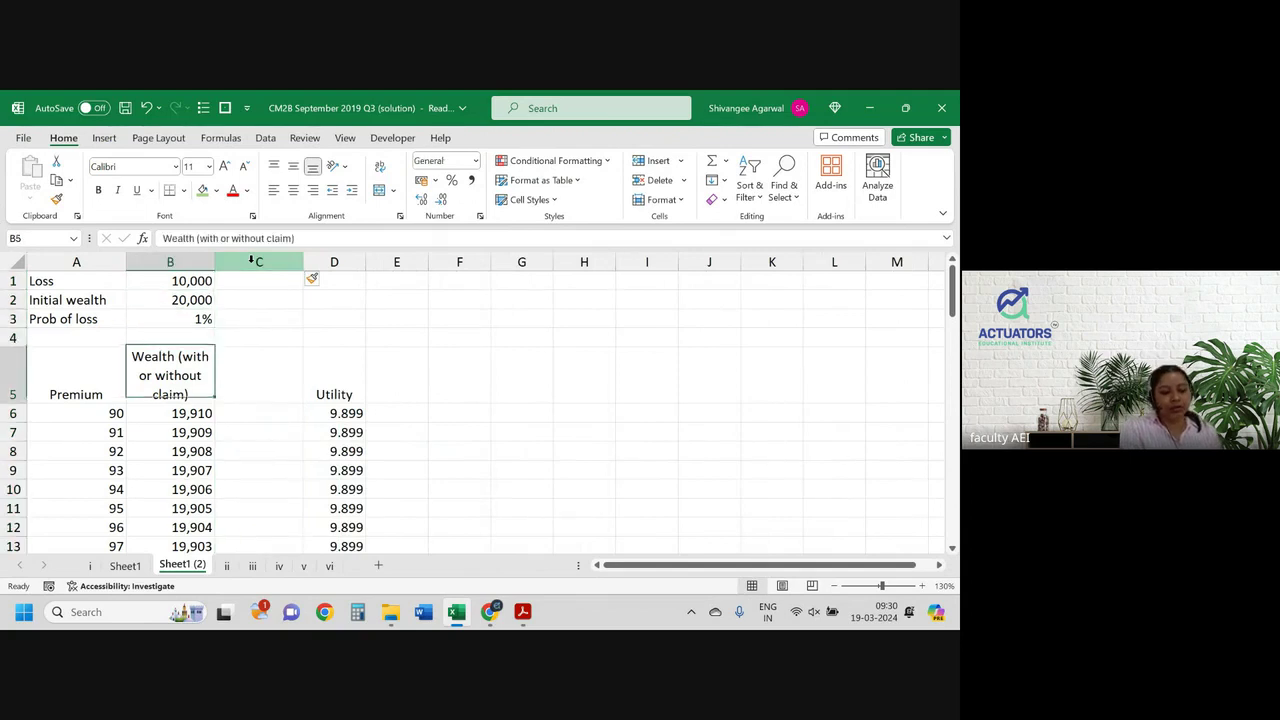
pyautogui.press('Up')
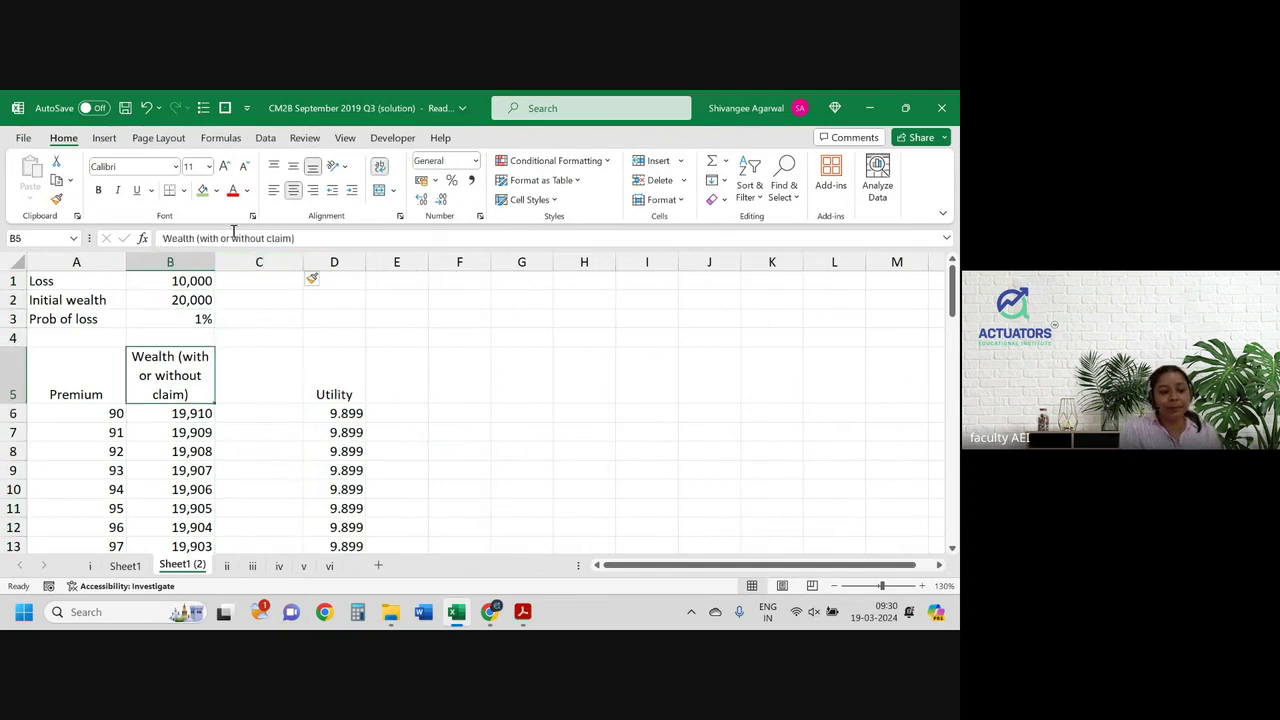
pyautogui.moveTo(266, 238); pyautogui.dragTo(221, 238)
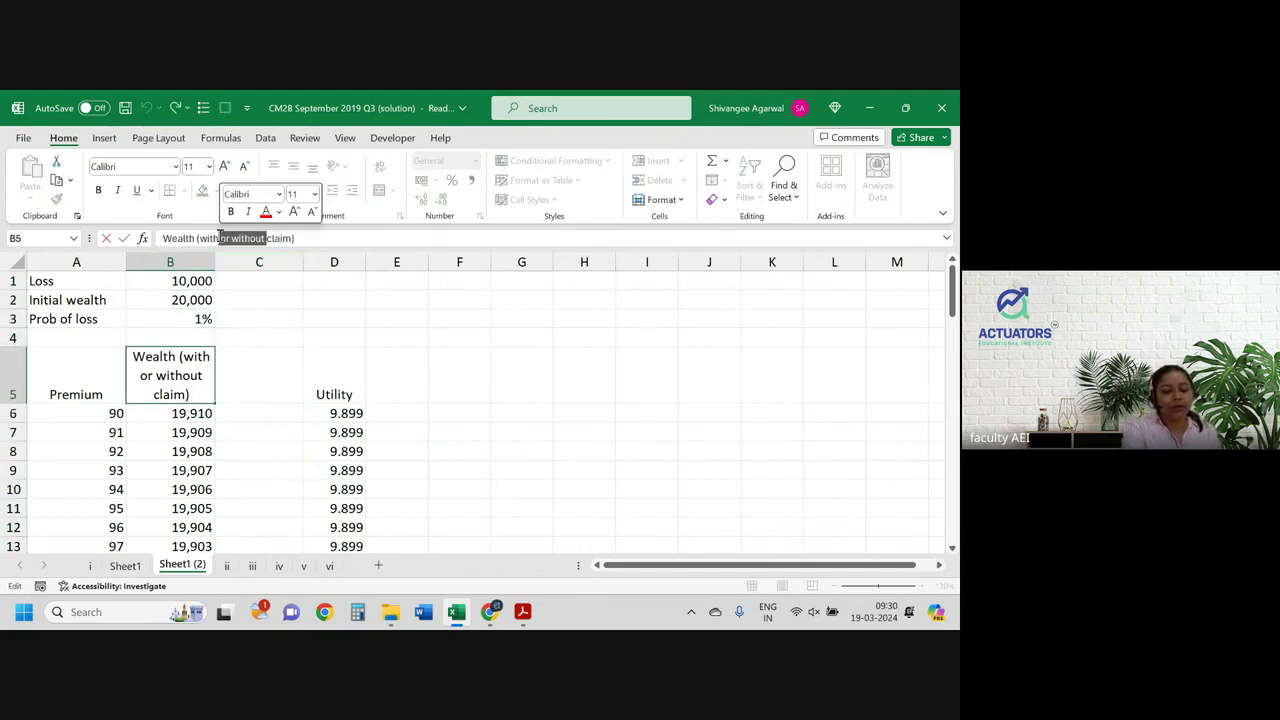
pyautogui.press('BackSpace')
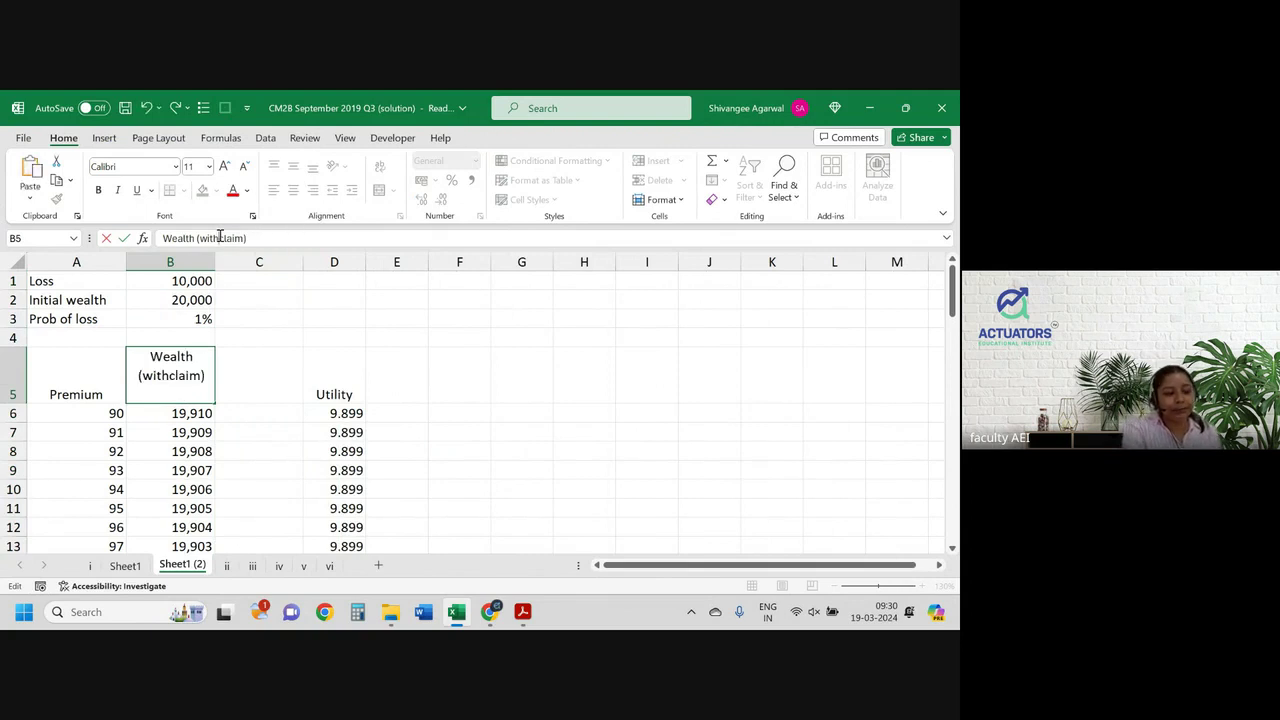
pyautogui.press('Return')
pyautogui.click(188, 361)
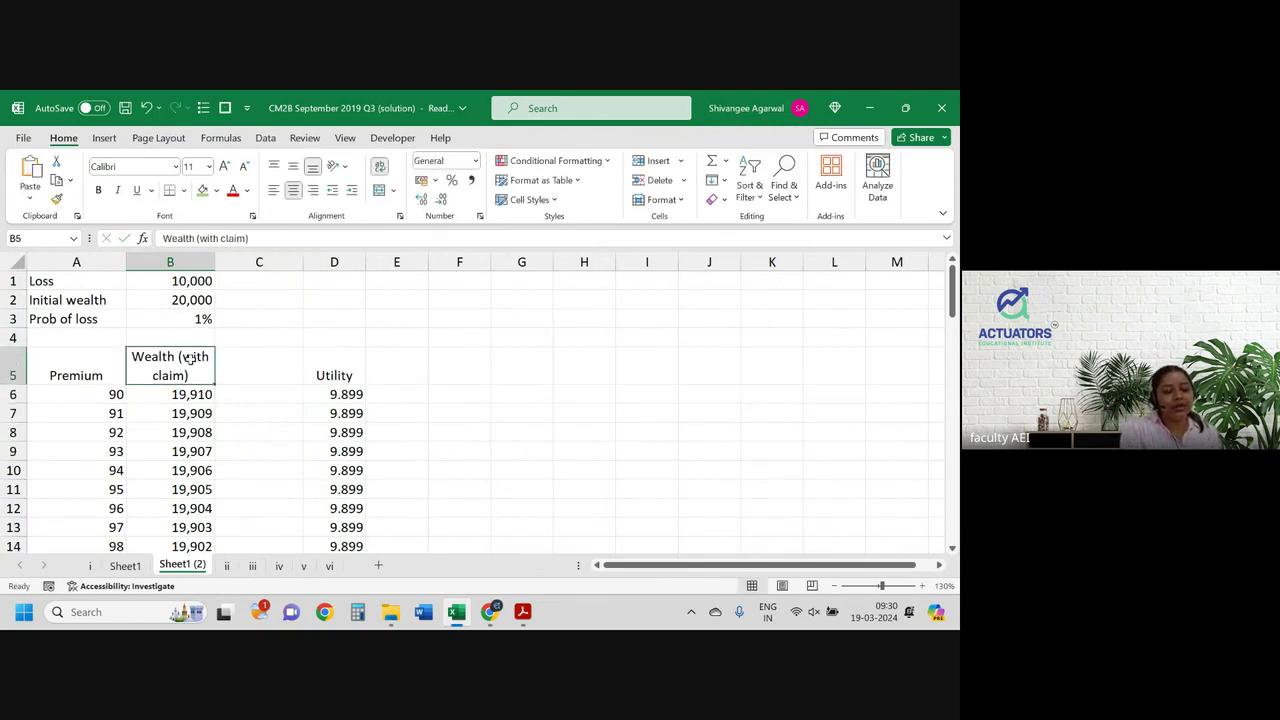
# Step: Copy the B5 heading into C5 and change it to Wealth (without claim)
pyautogui.moveTo(217, 386); pyautogui.dragTo(281, 377)
pyautogui.click(281, 375)
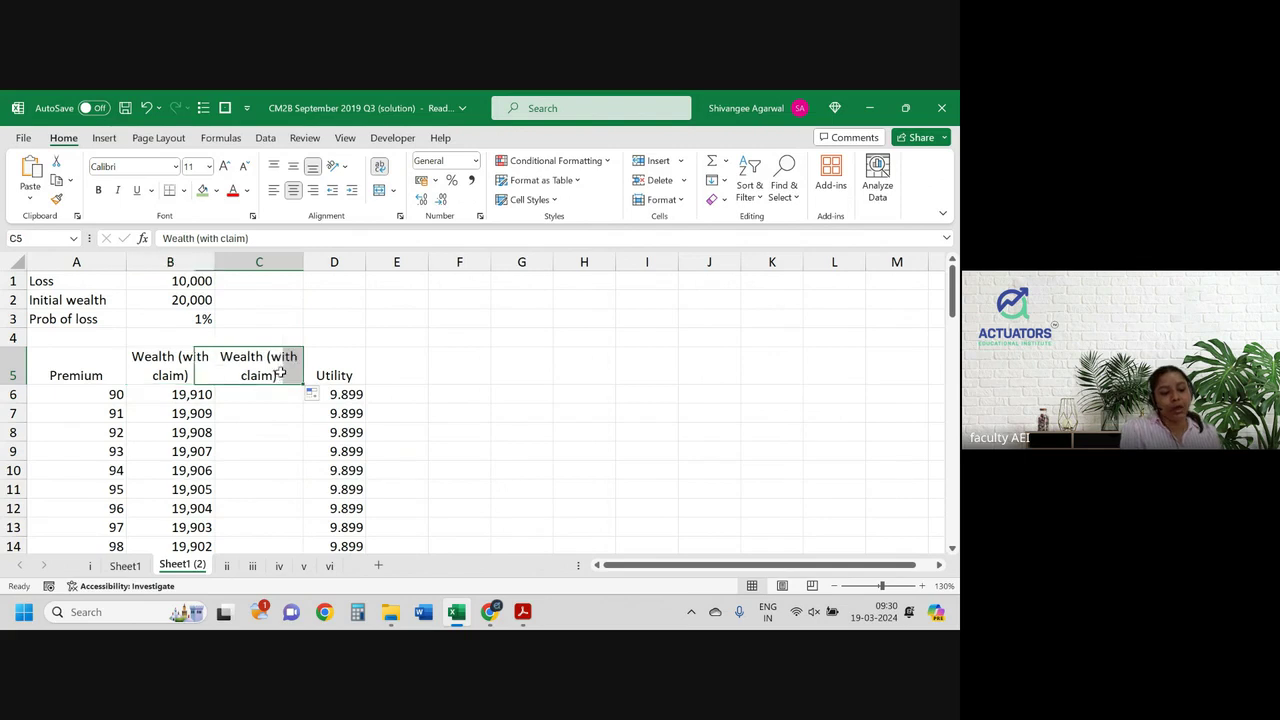
pyautogui.click(220, 240)
pyautogui.write('out')
pyautogui.press('Return')
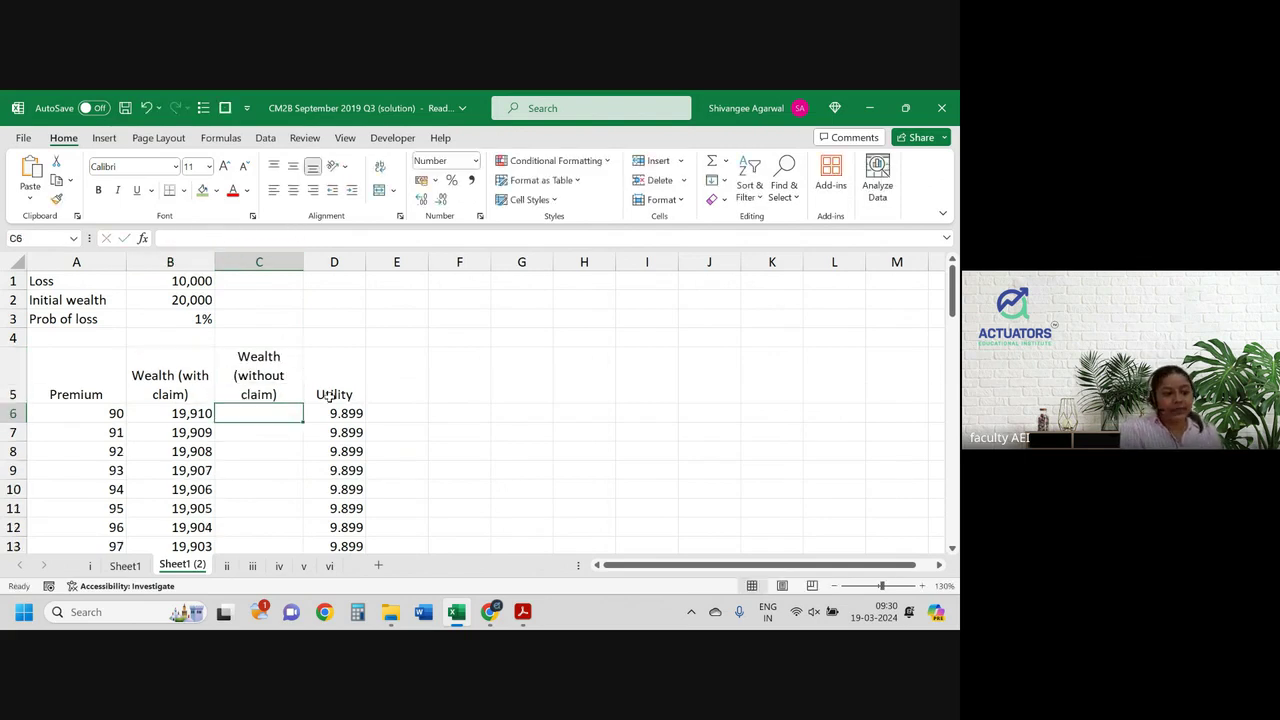
# Step: Widen columns B and C to give the two wealth headings more room
pyautogui.moveTo(303, 262); pyautogui.dragTo(313, 262)
pyautogui.moveTo(214, 262); pyautogui.dragTo(228, 262)
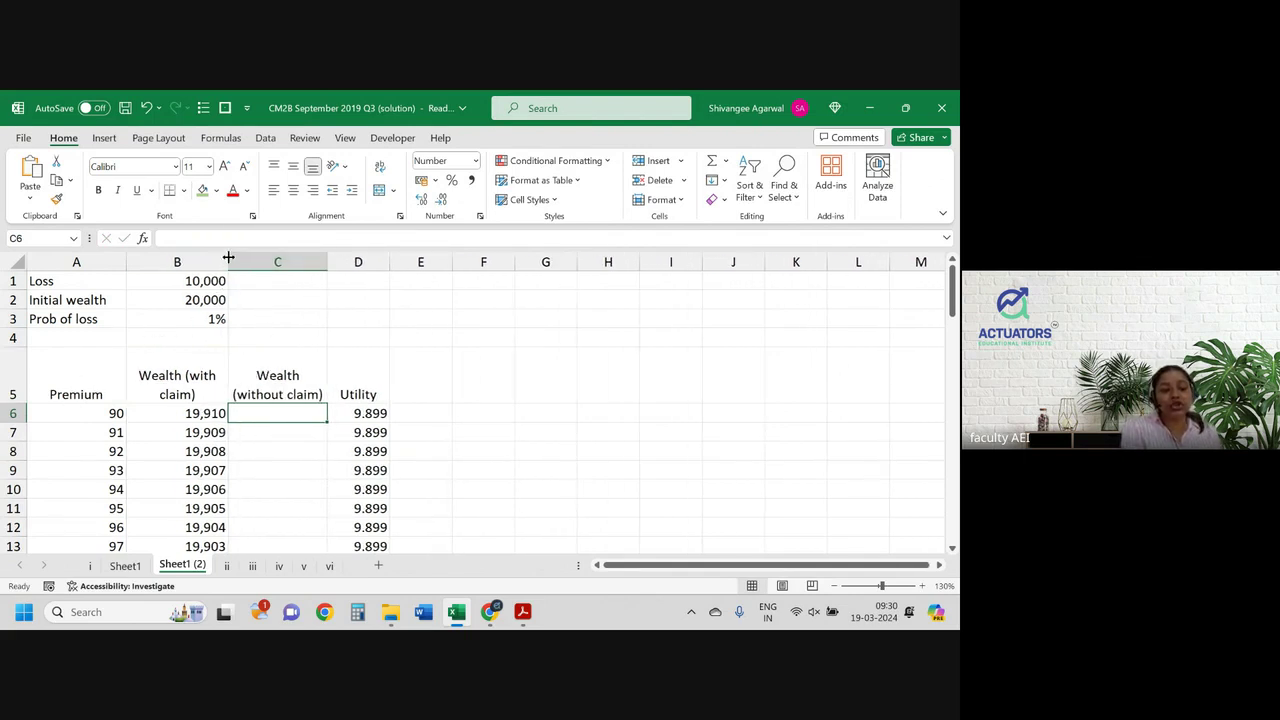
pyautogui.moveTo(228, 262); pyautogui.dragTo(231, 261)
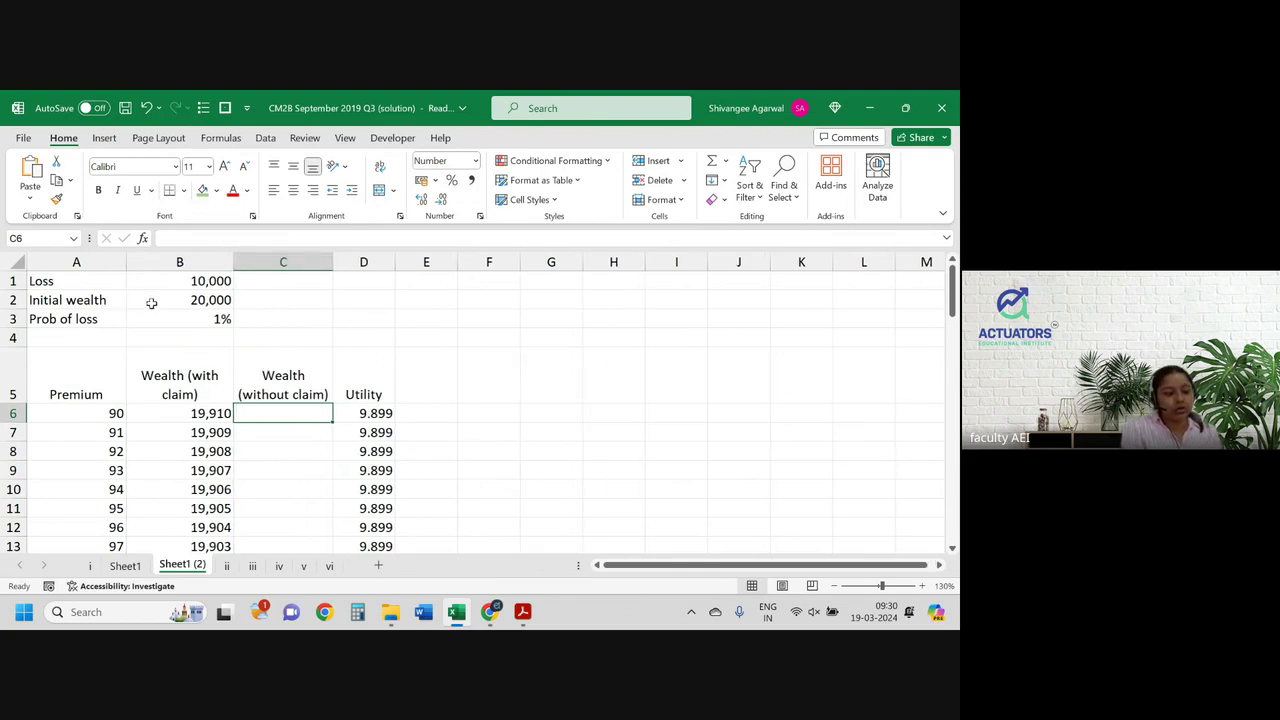
pyautogui.moveTo(233, 261); pyautogui.dragTo(240, 261)
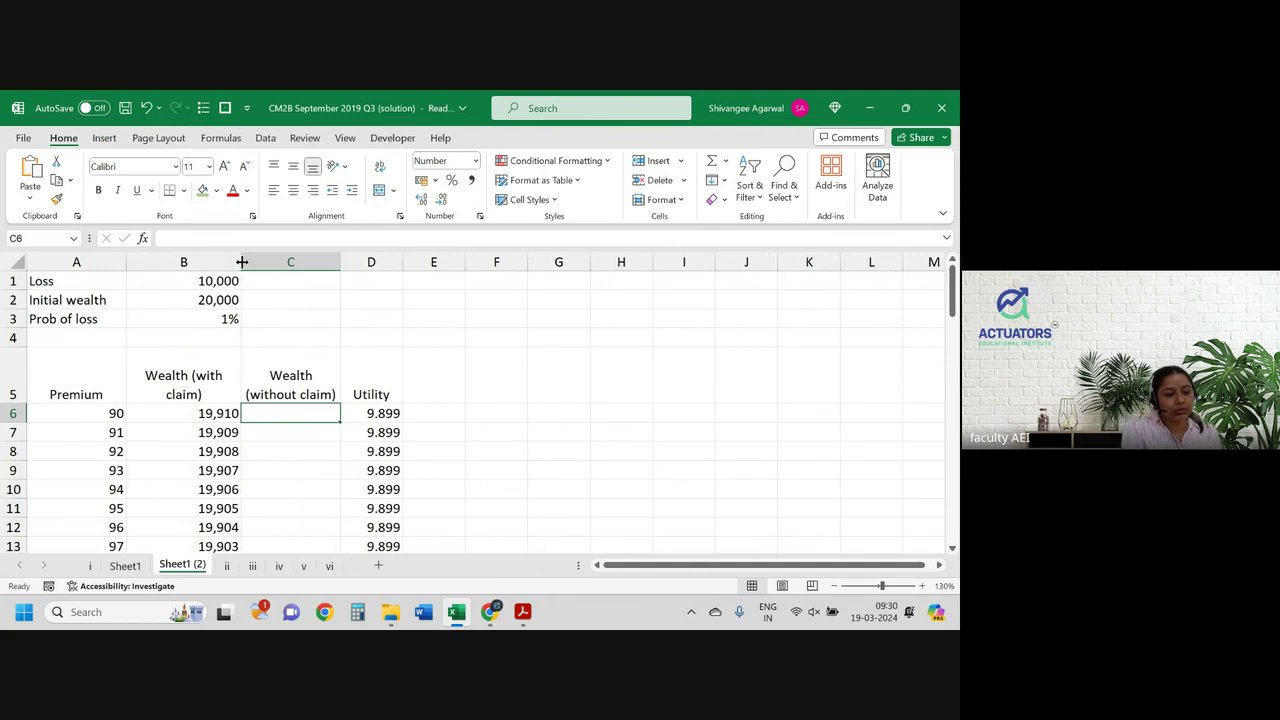
# Step: Narrow column B to a width of about 11.45, keeping the Wealth (with claim) heading on two lines
pyautogui.click(166, 395)
pyautogui.doubleClick(166, 395)
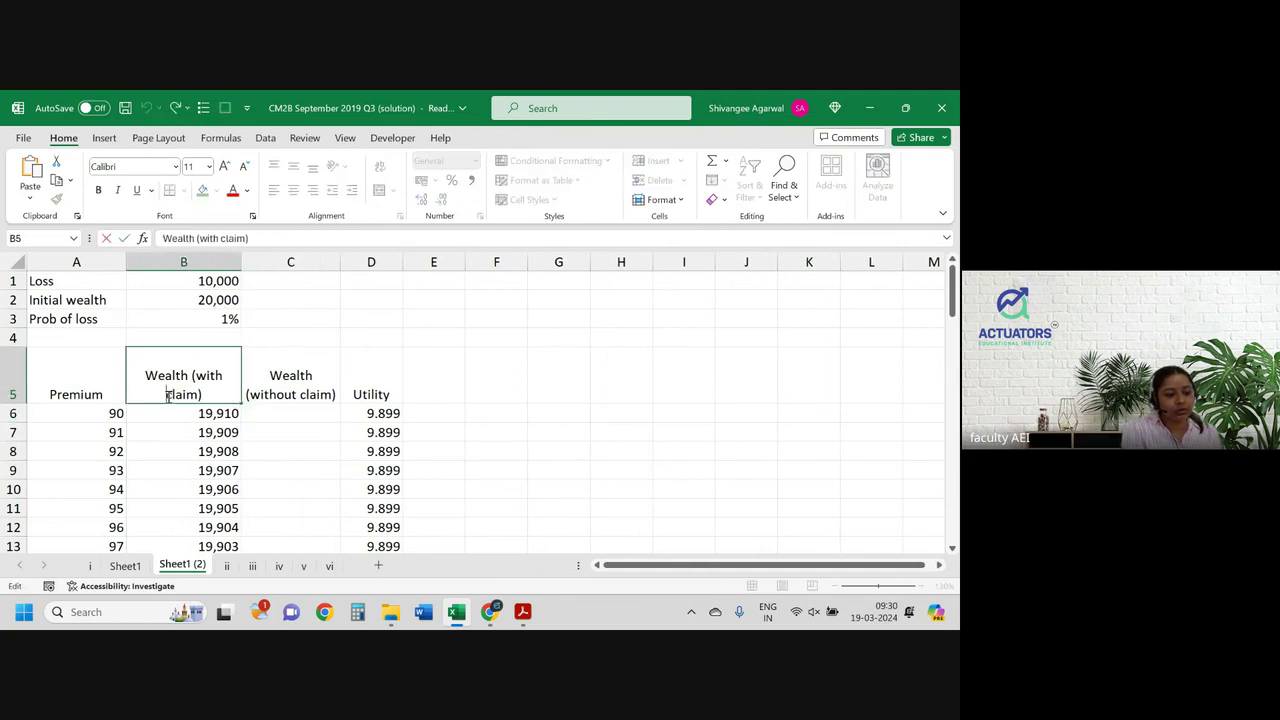
pyautogui.press('BackSpace')
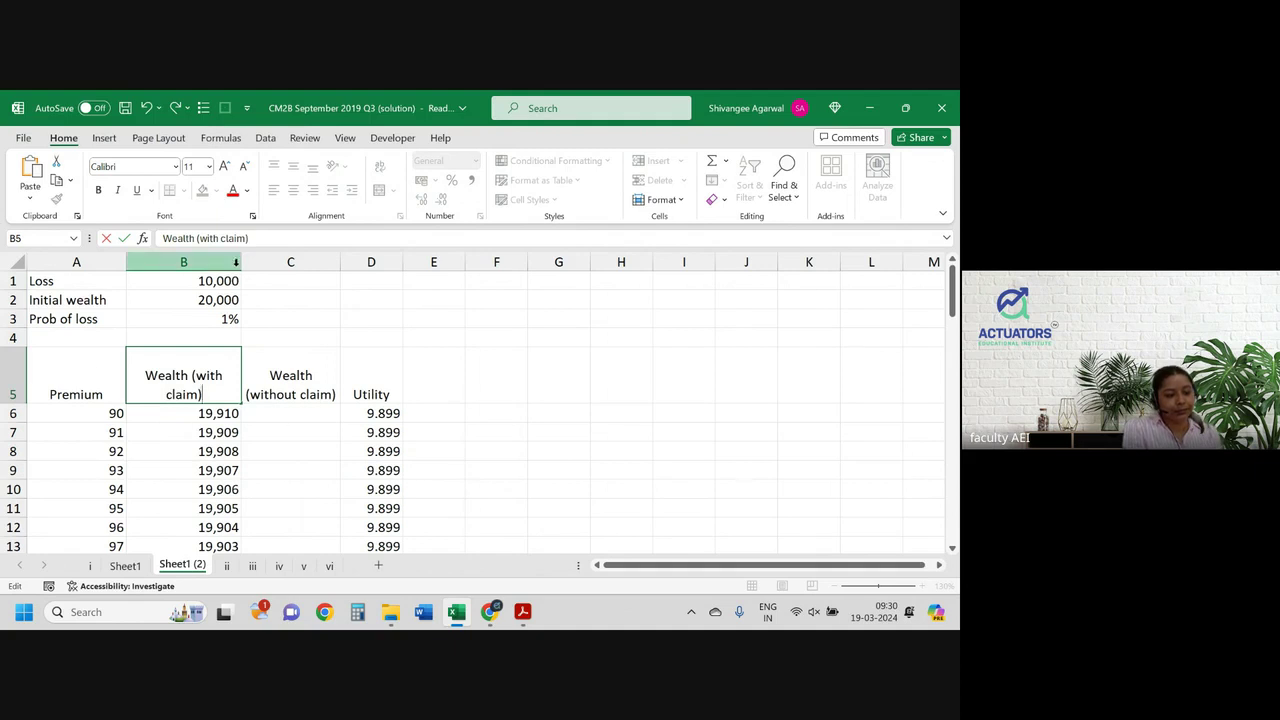
pyautogui.click(228, 262)
pyautogui.moveTo(241, 257); pyautogui.dragTo(212, 256)
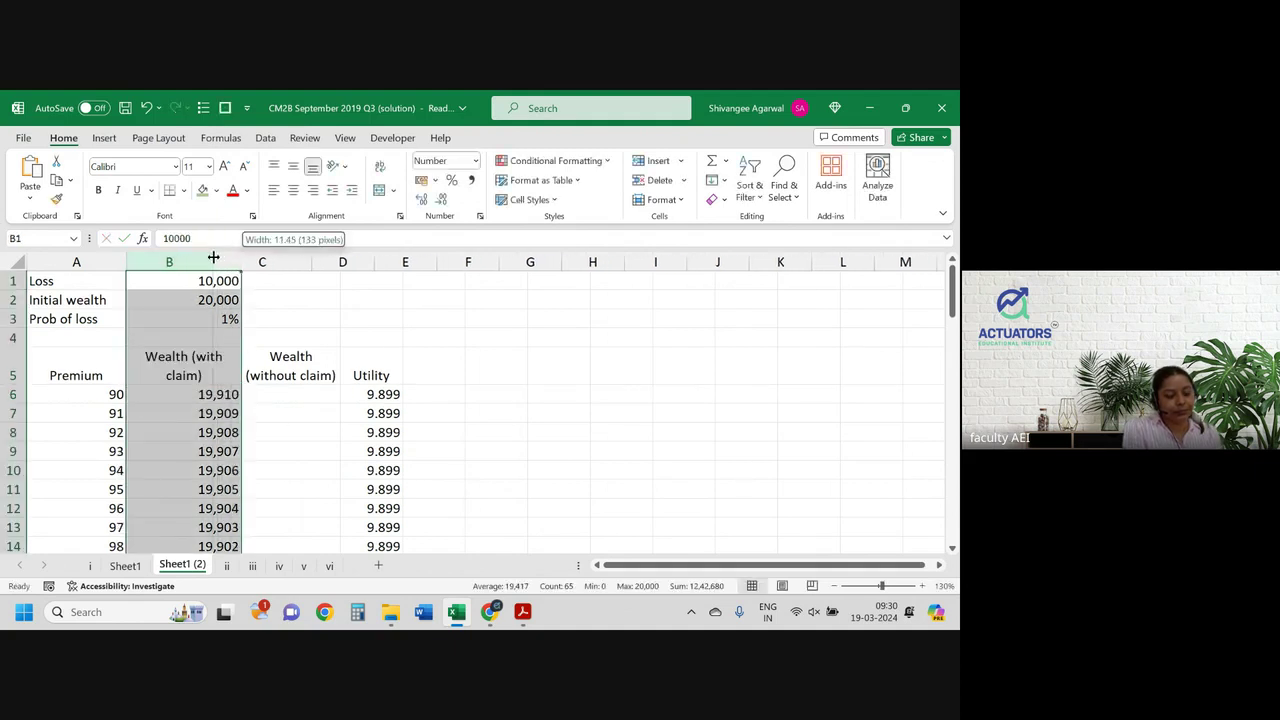
# Step: Clear the old wealth values from B6 downwards and the old utility values from D6 downwards
pyautogui.click(285, 411)
pyautogui.click(276, 394)
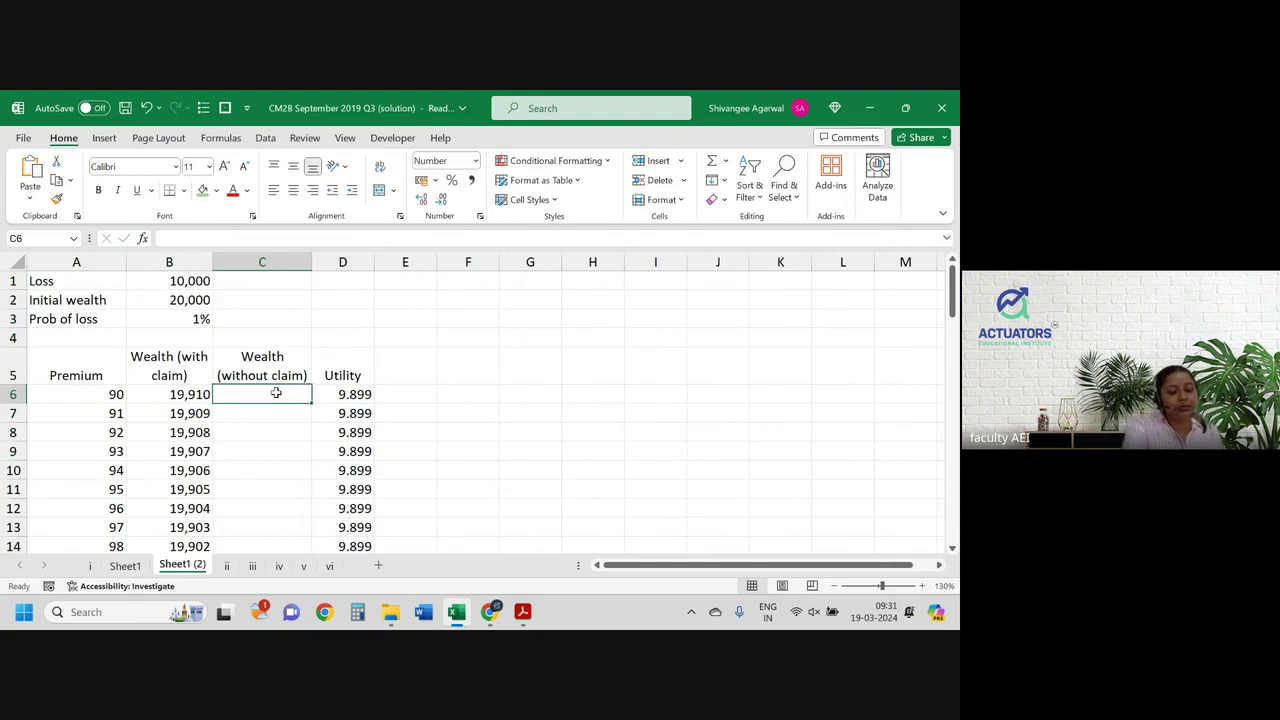
pyautogui.press('Left')
pyautogui.hotkey('ctrl', 'shift', 'Down')
pyautogui.scroll(15, 276, 393)
pyautogui.press('Delete')
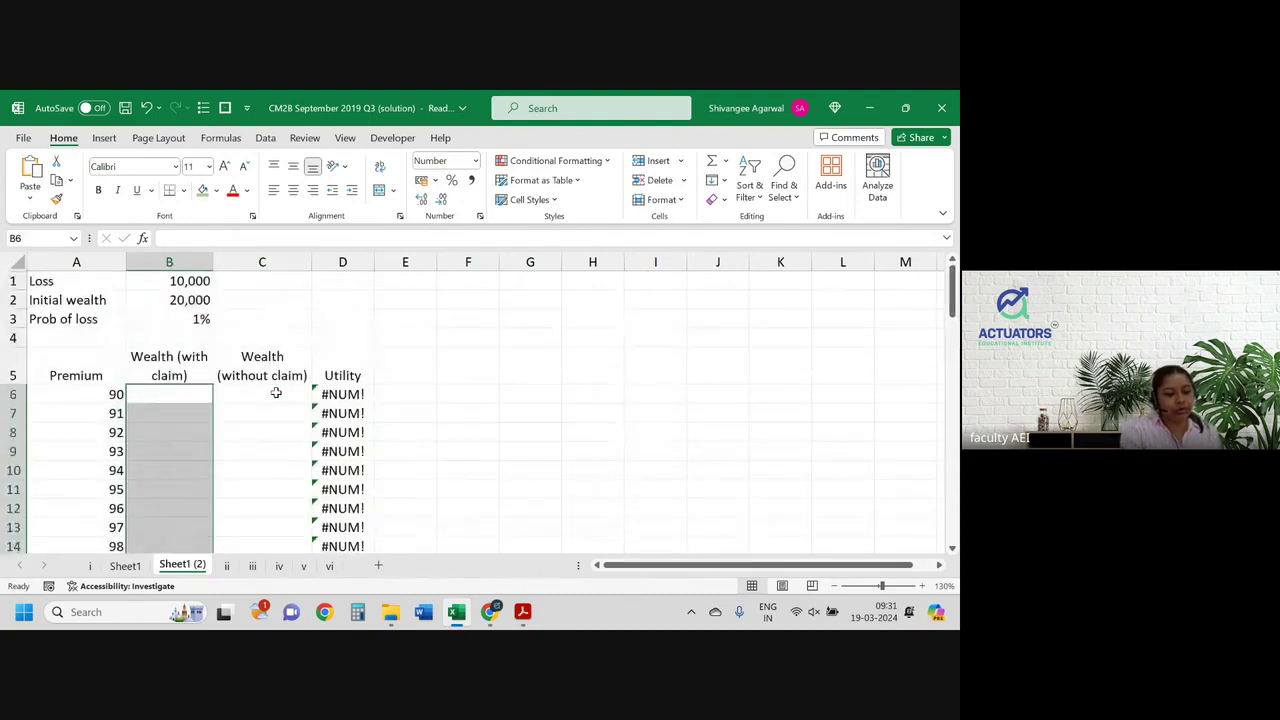
pyautogui.press('Right')
pyautogui.press('Right')
pyautogui.hotkey('ctrl', 'shift', 'Down')
pyautogui.press('Delete')
pyautogui.scroll(12, 276, 393)
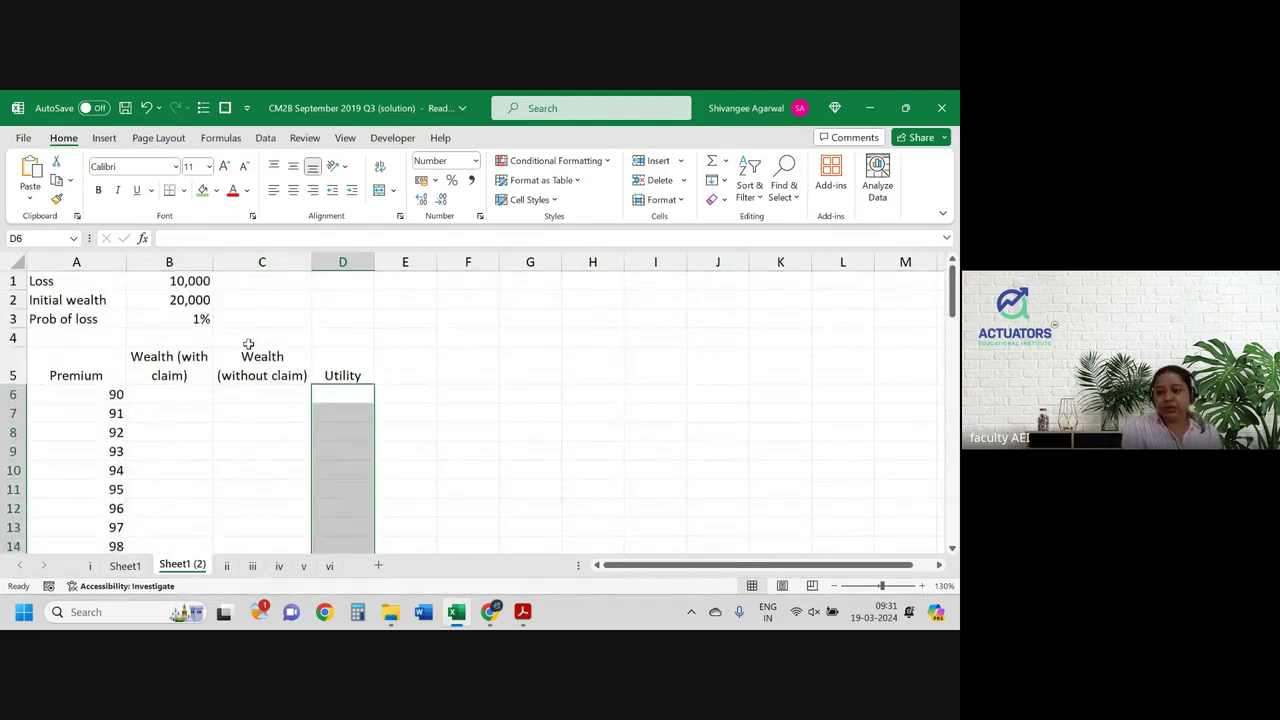
# Step: Set the insurer's wealth without a claim in C6 to =A6 and fill it down to C66
pyautogui.click(149, 390)
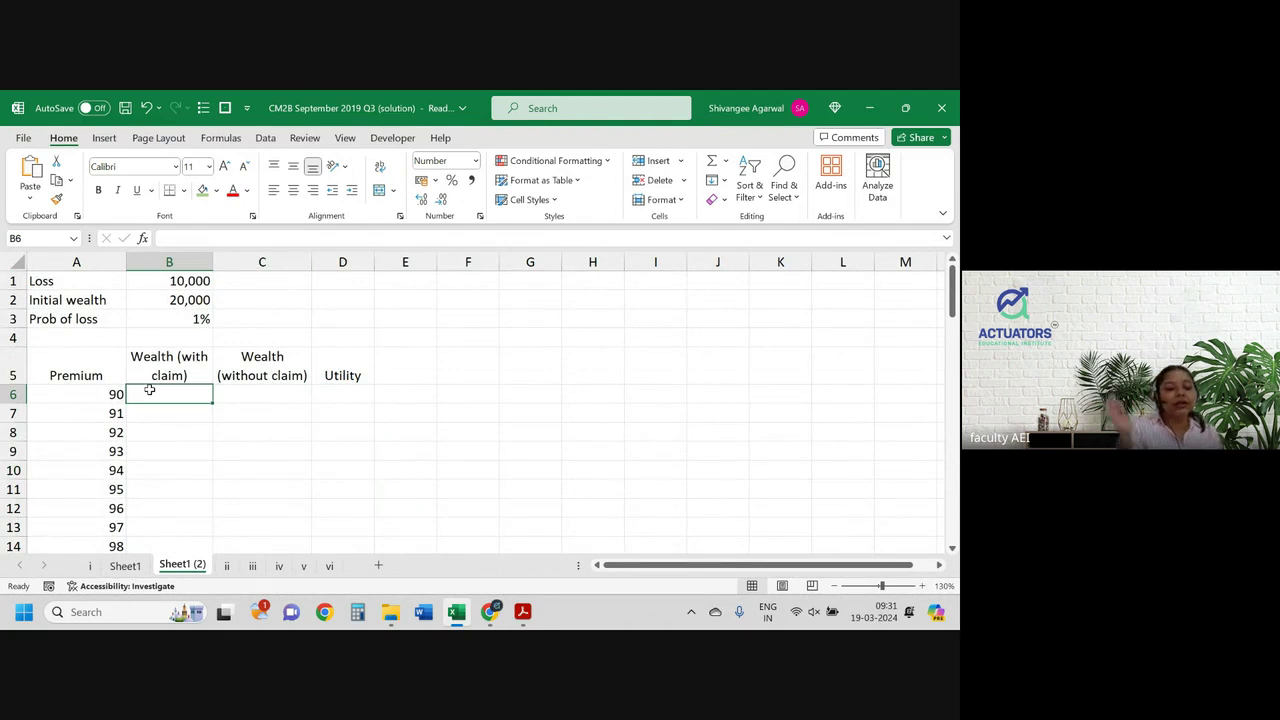
pyautogui.press('Right')
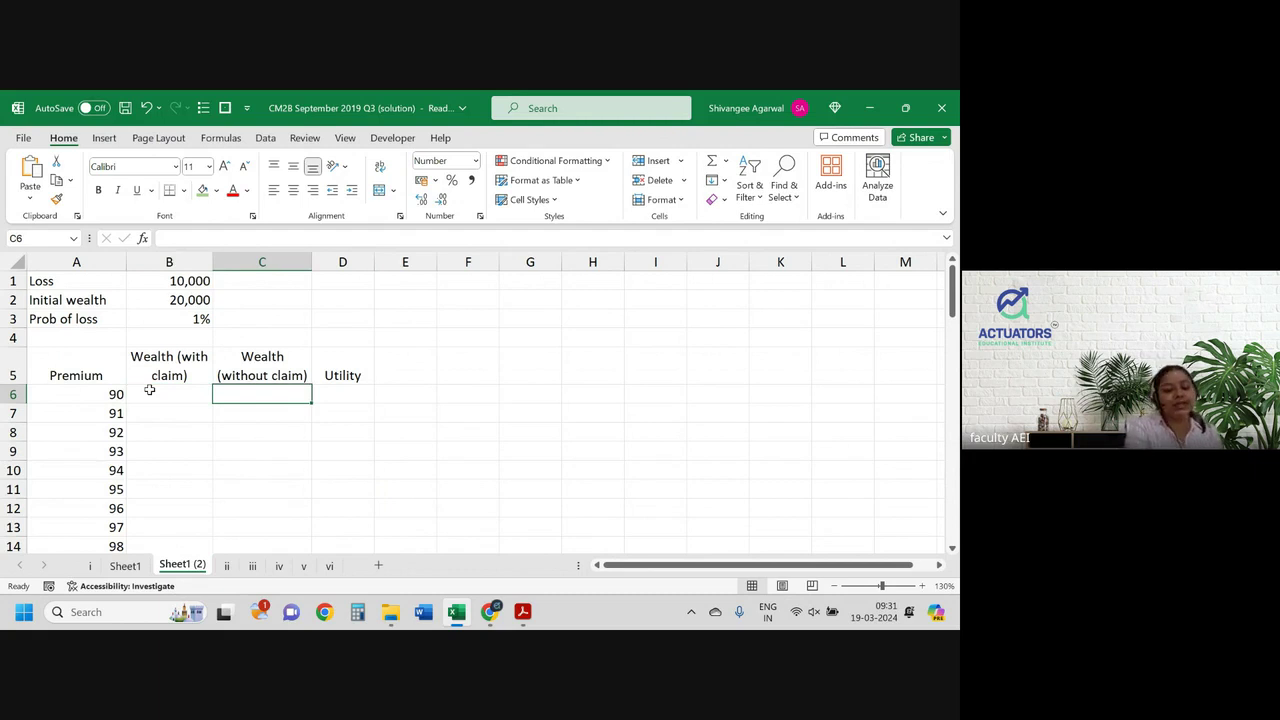
pyautogui.write('=')
pyautogui.press('Left')
pyautogui.press('Left')
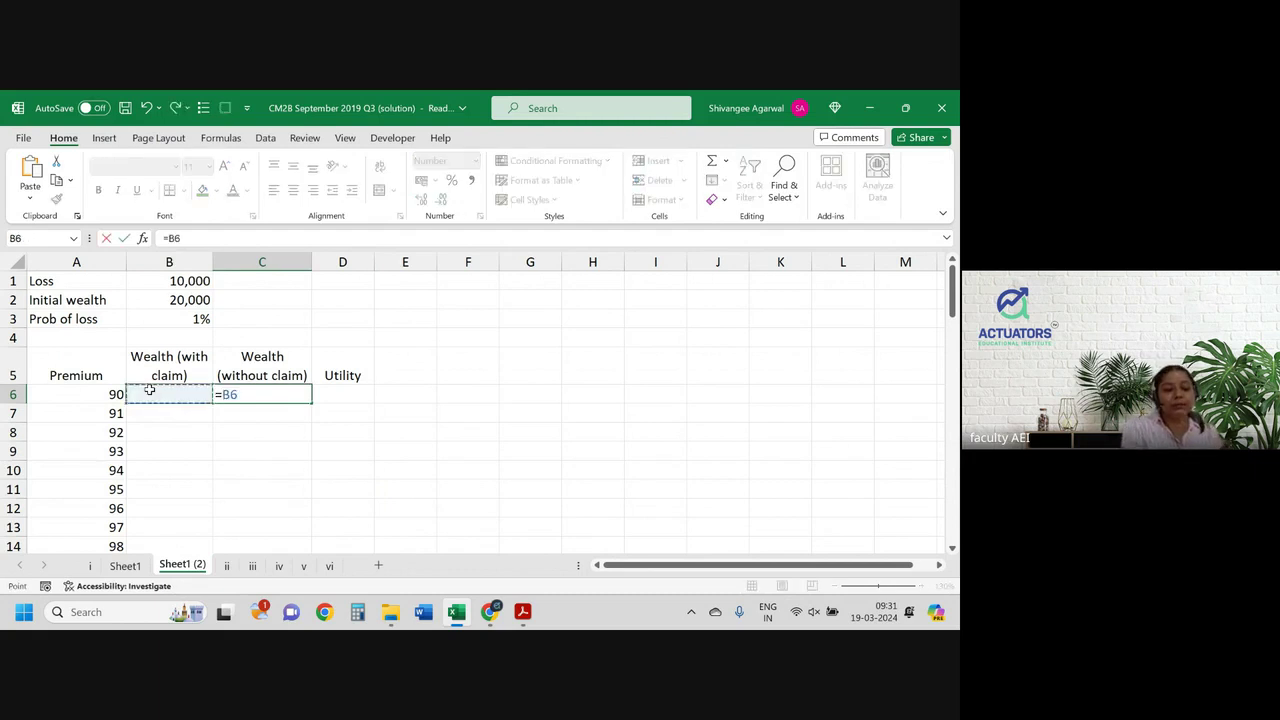
pyautogui.press('Return')
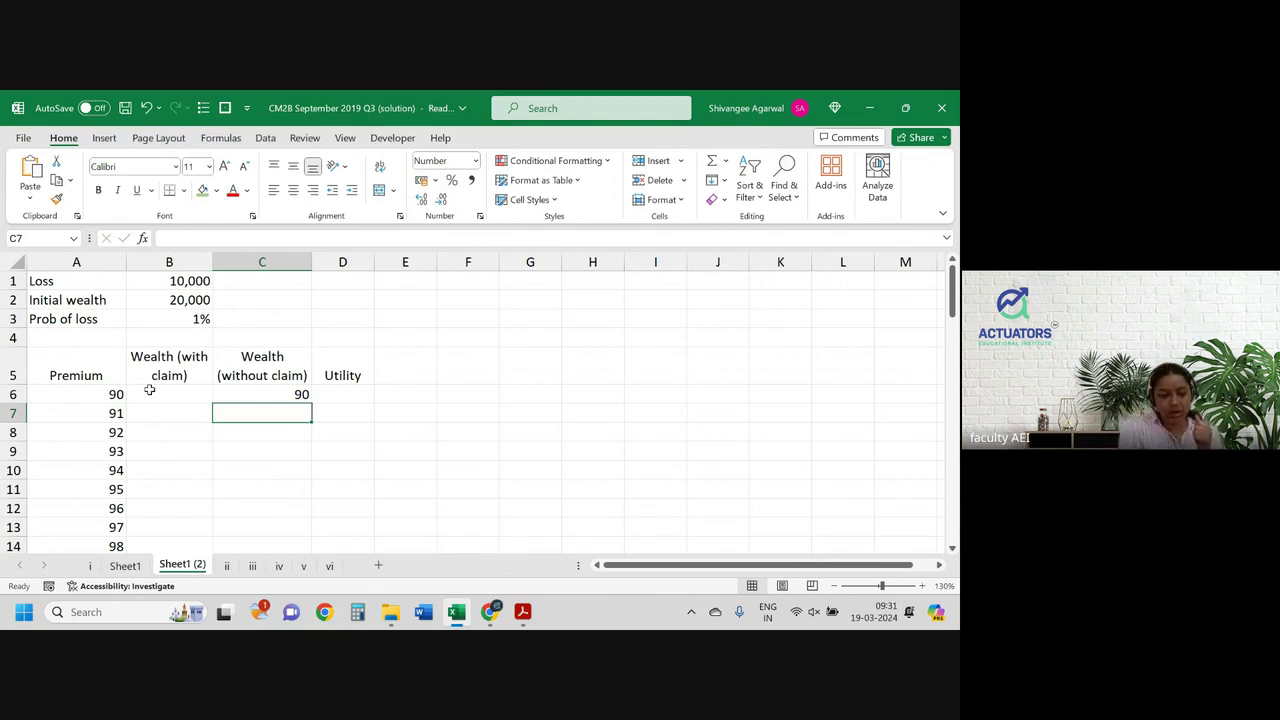
pyautogui.click(292, 396)
pyautogui.moveTo(310, 406); pyautogui.dragTo(269, 520)
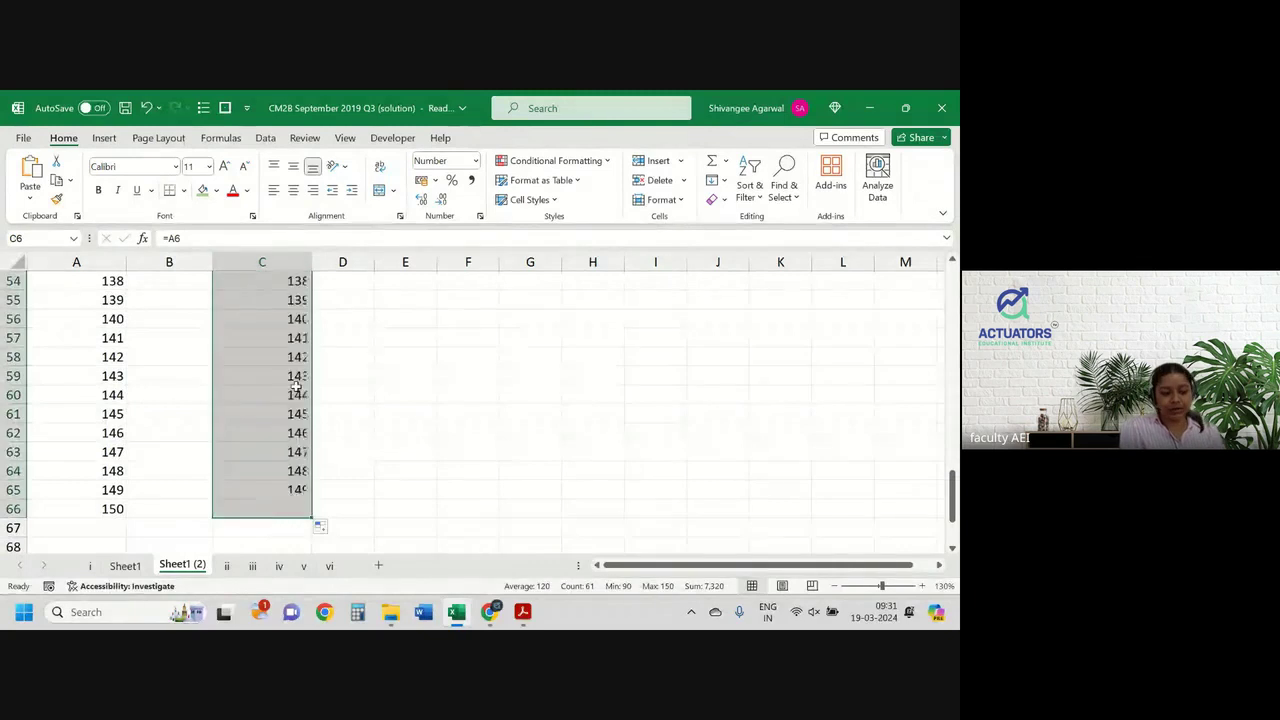
pyautogui.scroll(17, 296, 386)
# Step: Enter =A6-$B$1 in B6 as the insurer's wealth with a claim and fill it down the column
pyautogui.click(162, 345)
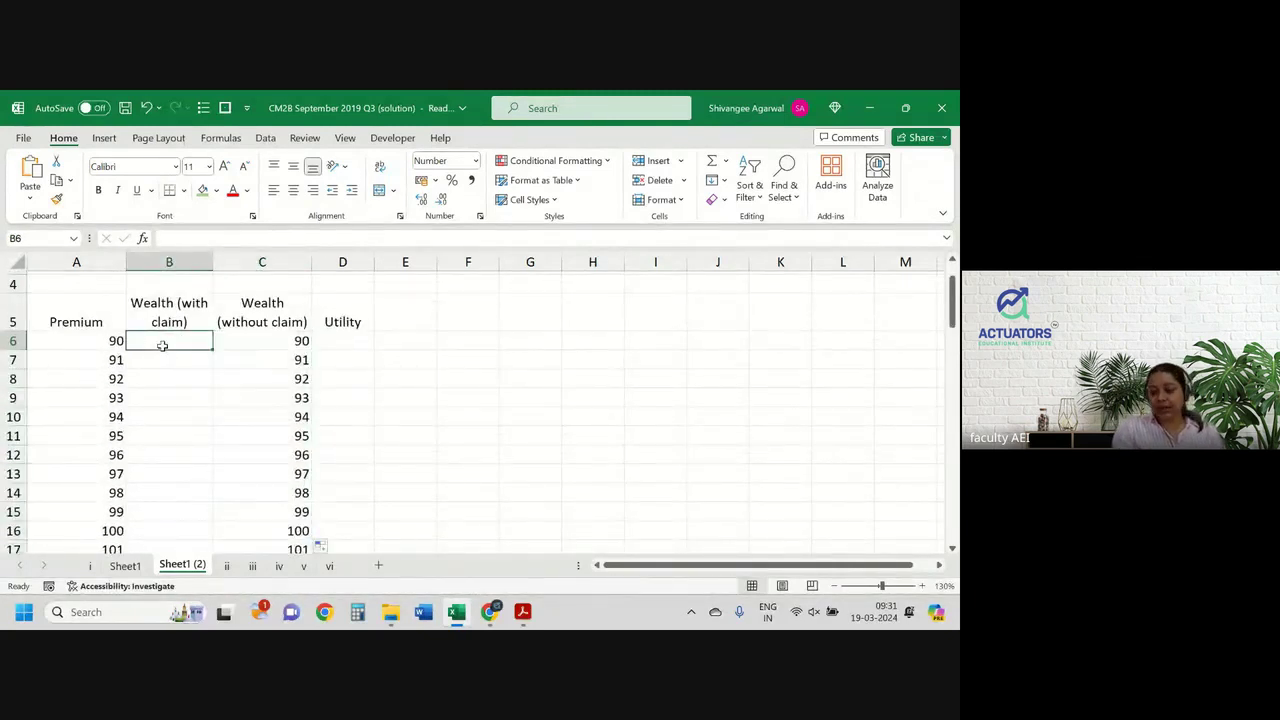
pyautogui.write('=')
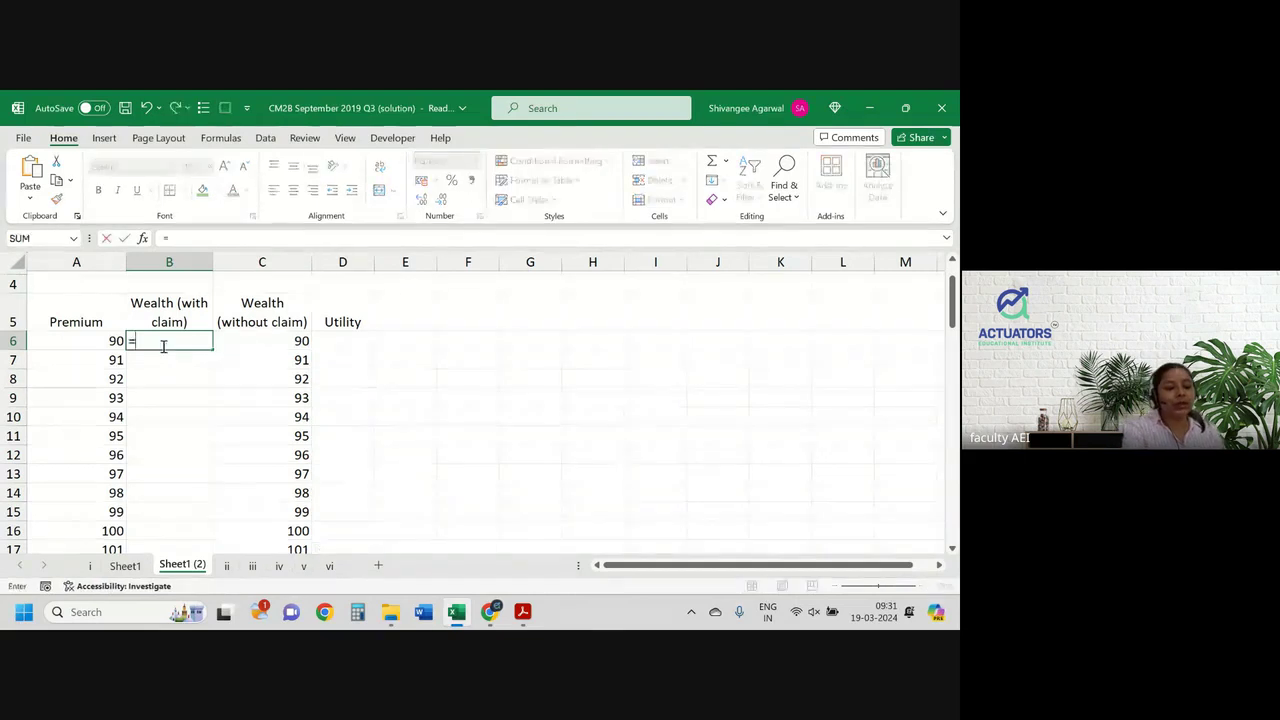
pyautogui.scroll(1, 162, 345)
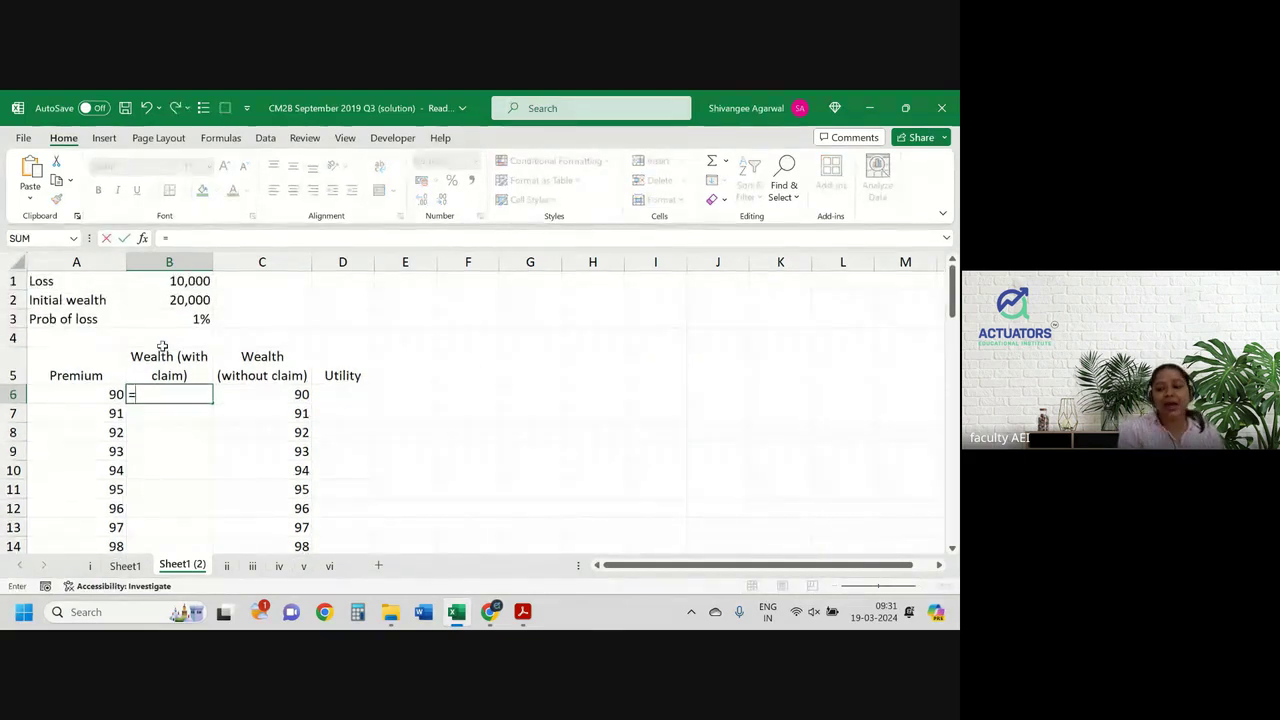
pyautogui.click(100, 392)
pyautogui.write('-')
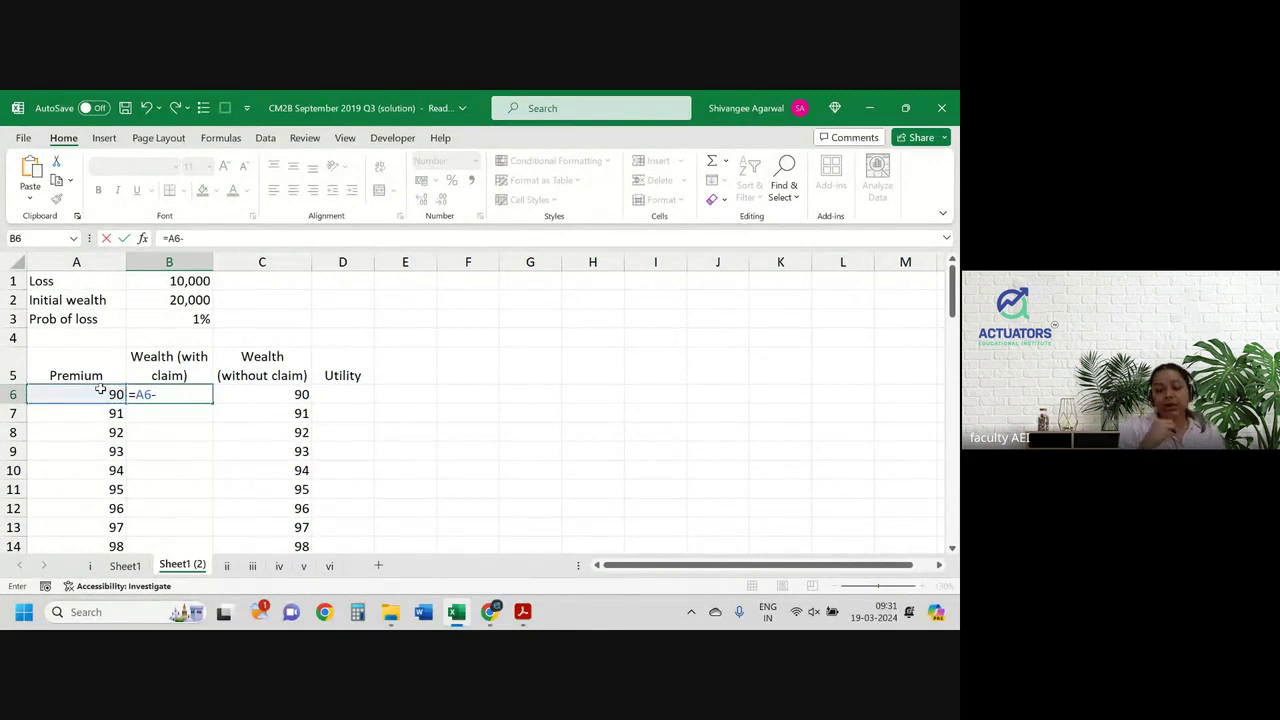
pyautogui.click(199, 281)
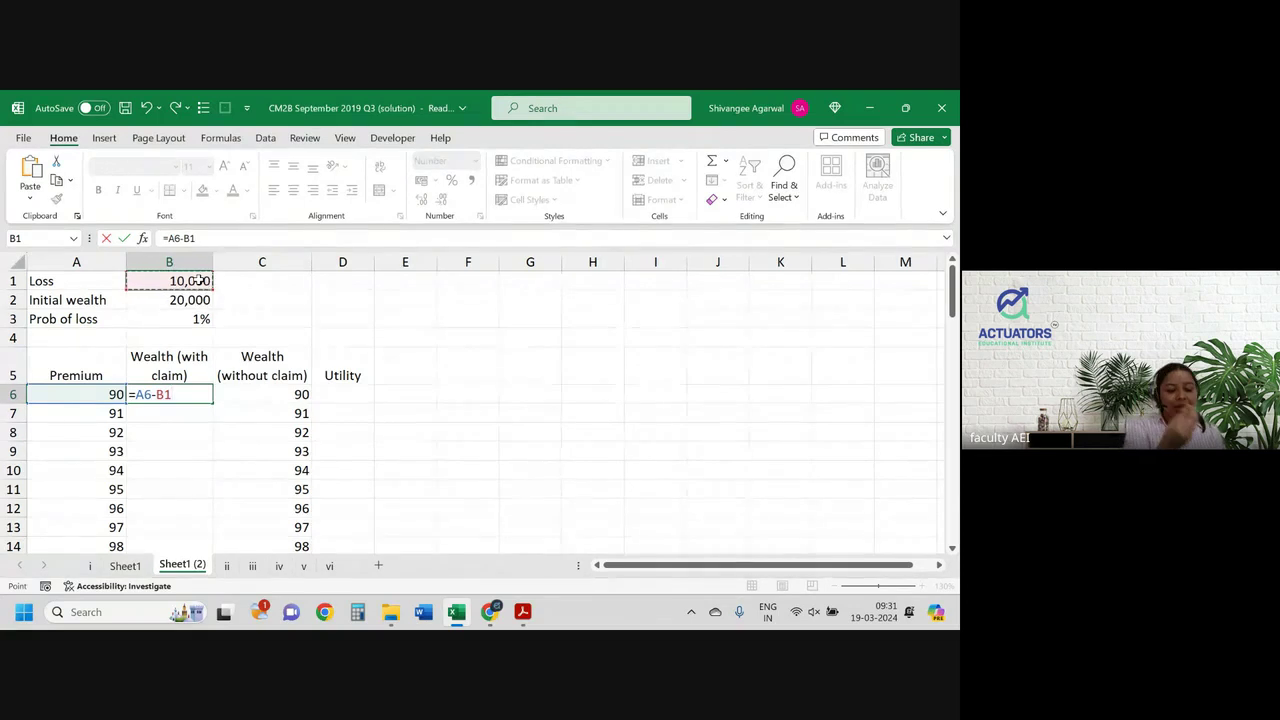
pyautogui.press('F4')
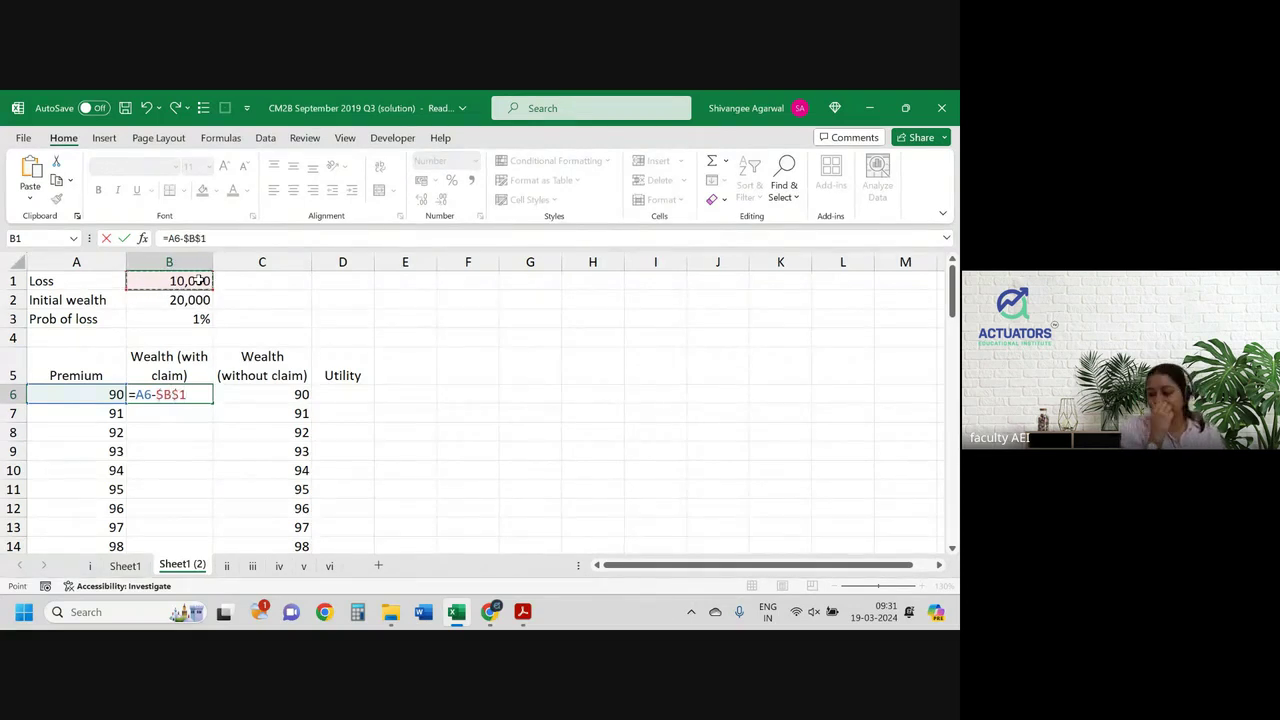
pyautogui.press('Return')
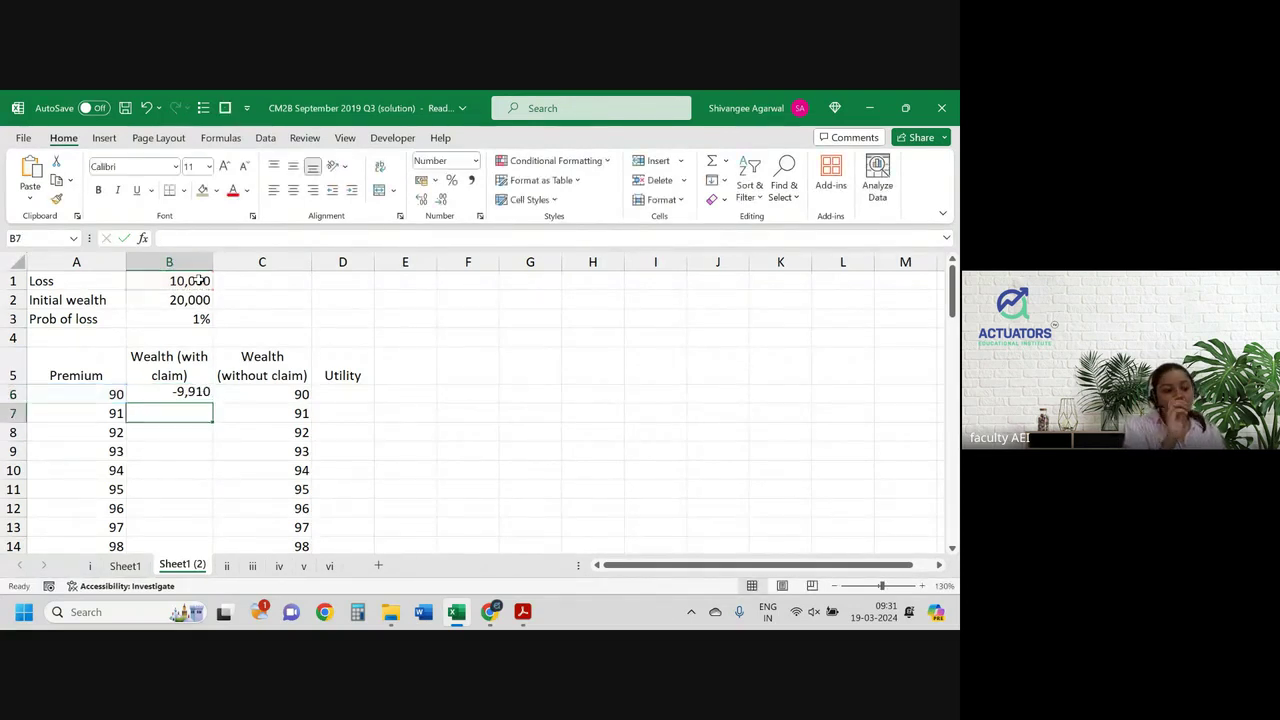
pyautogui.click(181, 397)
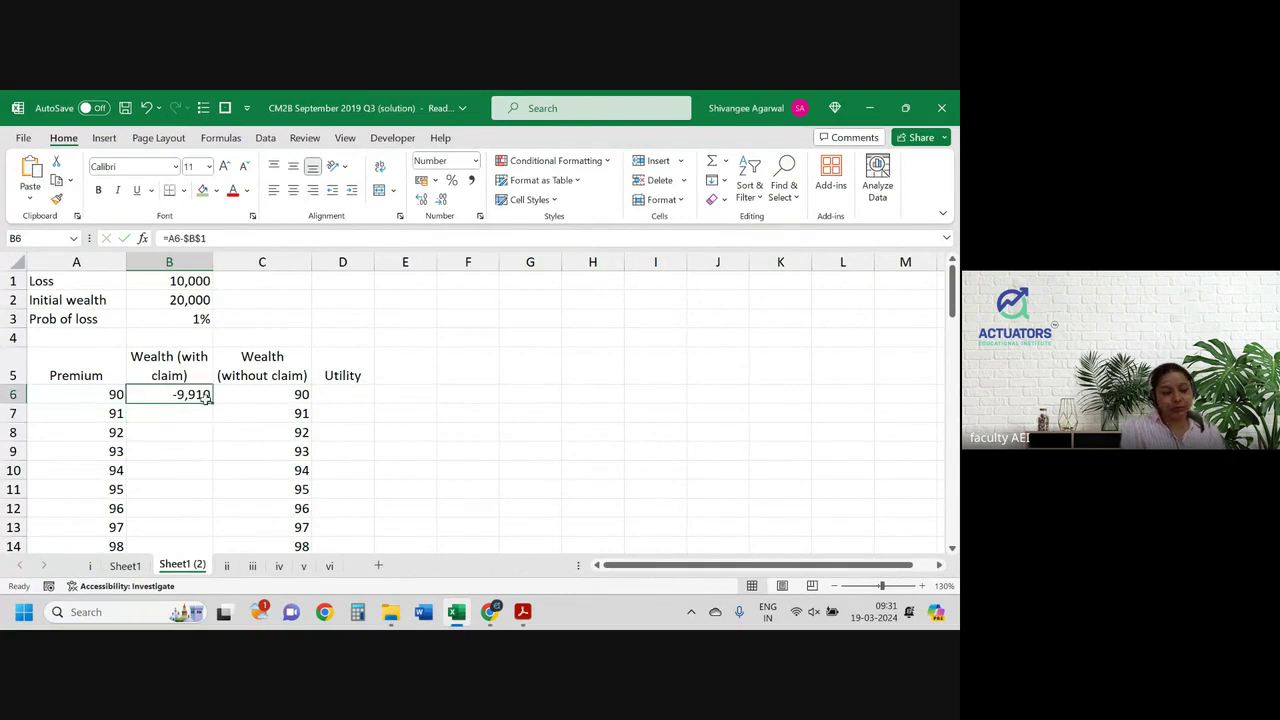
pyautogui.doubleClick(212, 402)
# Step: Check the utility function in the question PDF and start the D6 formula with the claim term =0.001*B6*B3+
pyautogui.click(351, 397)
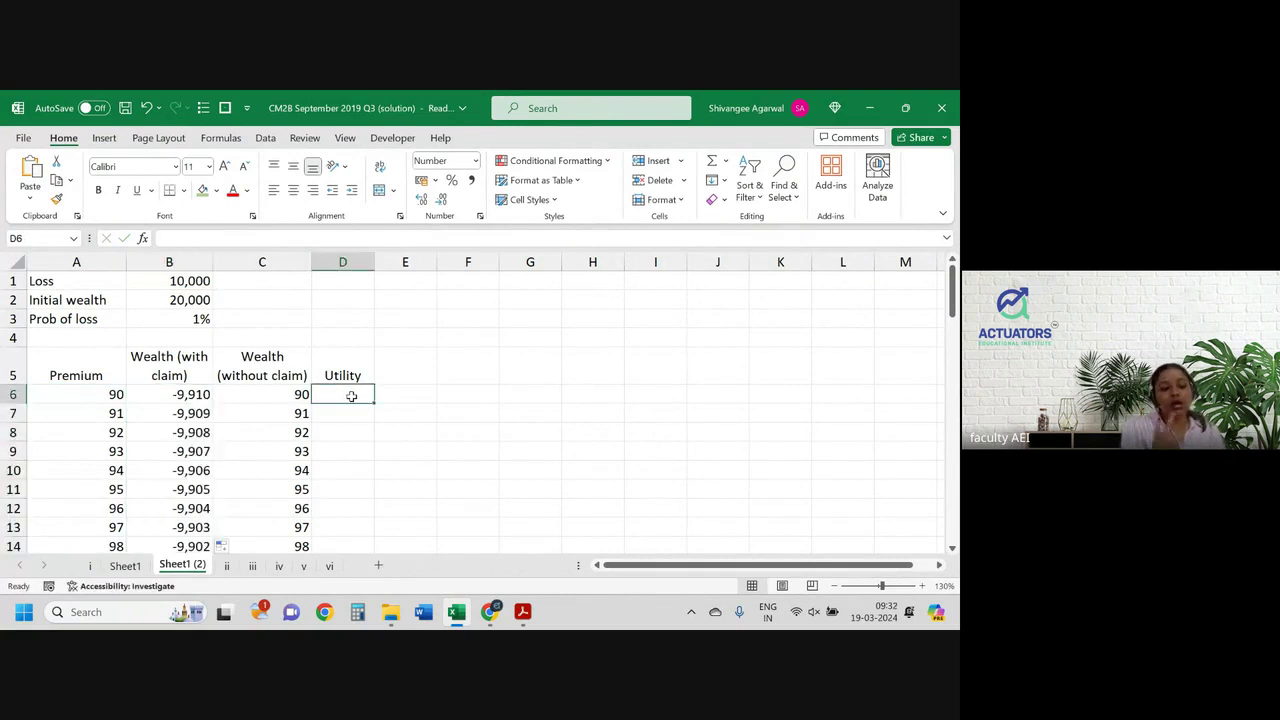
pyautogui.hotkey('alt', 'Tab')
pyautogui.hotkey('alt', 'Tab')
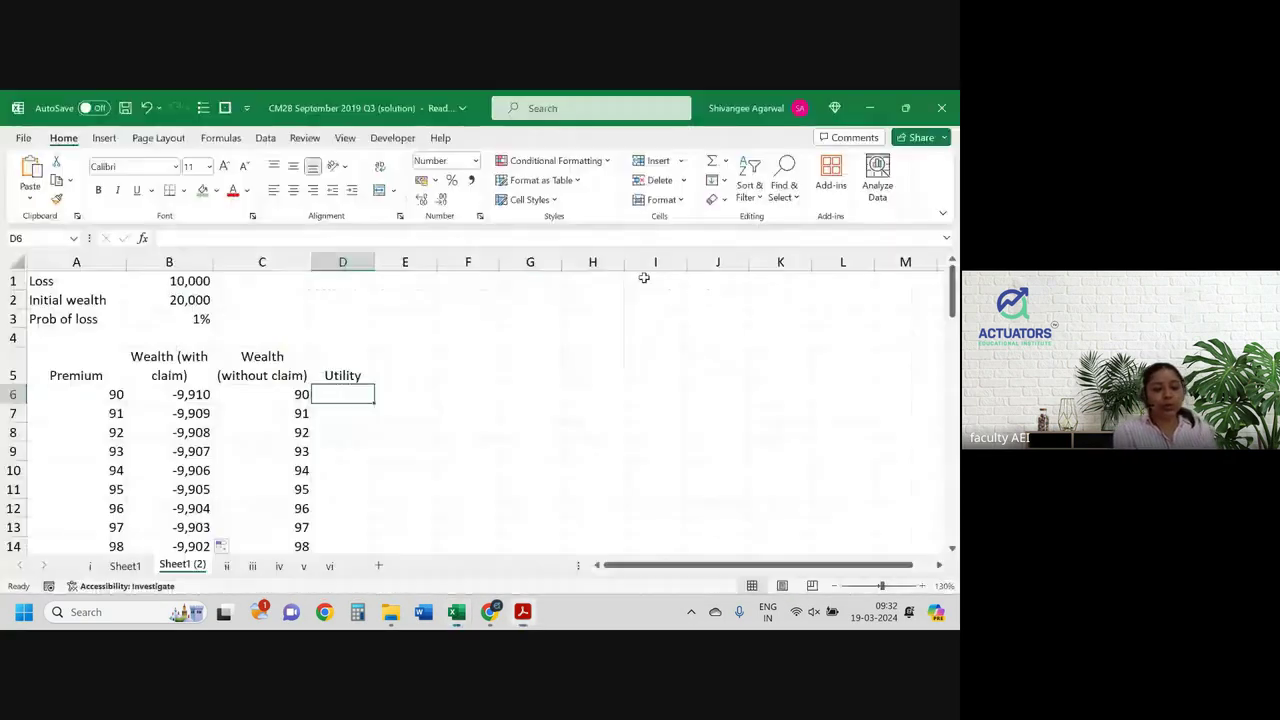
pyautogui.write('=0.')
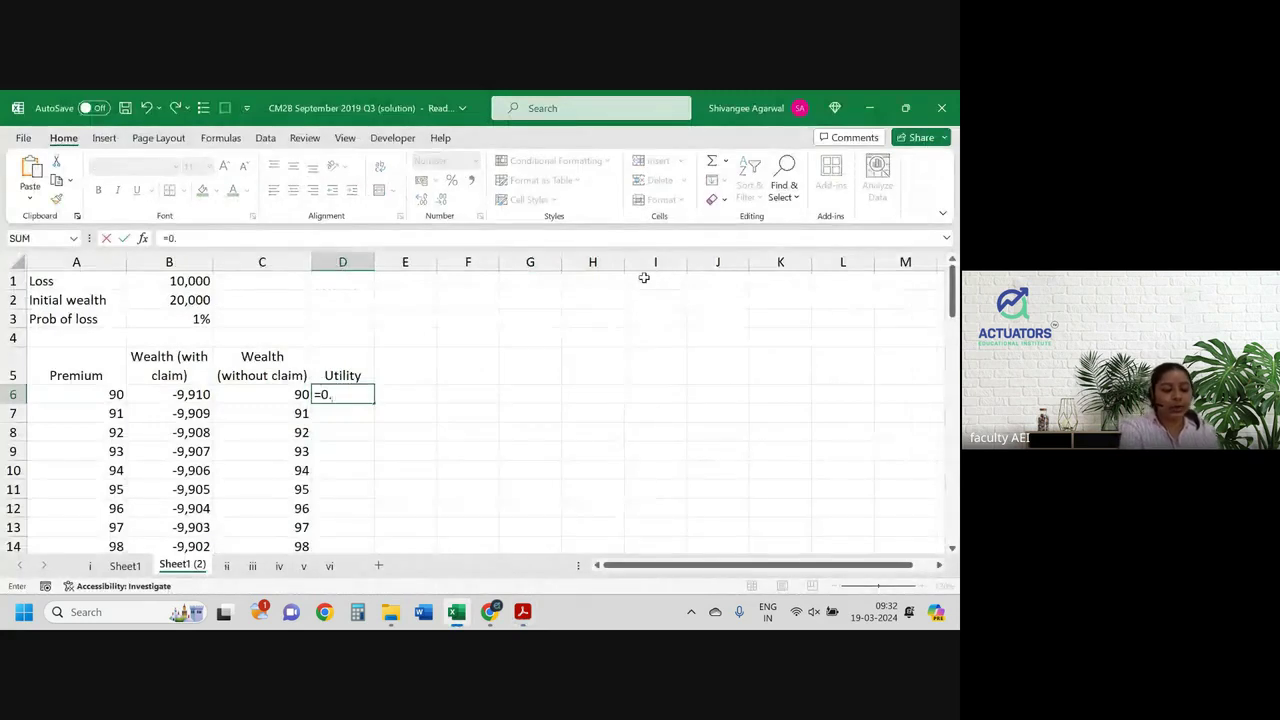
pyautogui.write('001*')
pyautogui.press('Left')
pyautogui.press('Left')
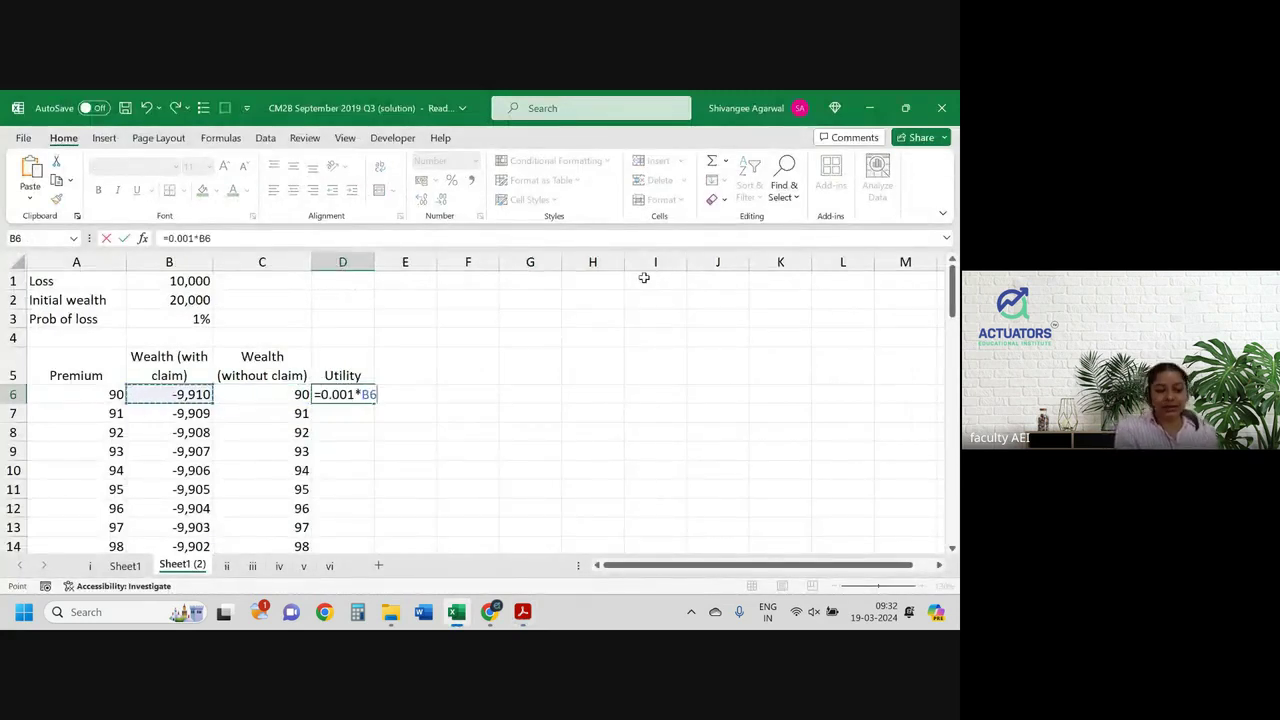
pyautogui.write('*')
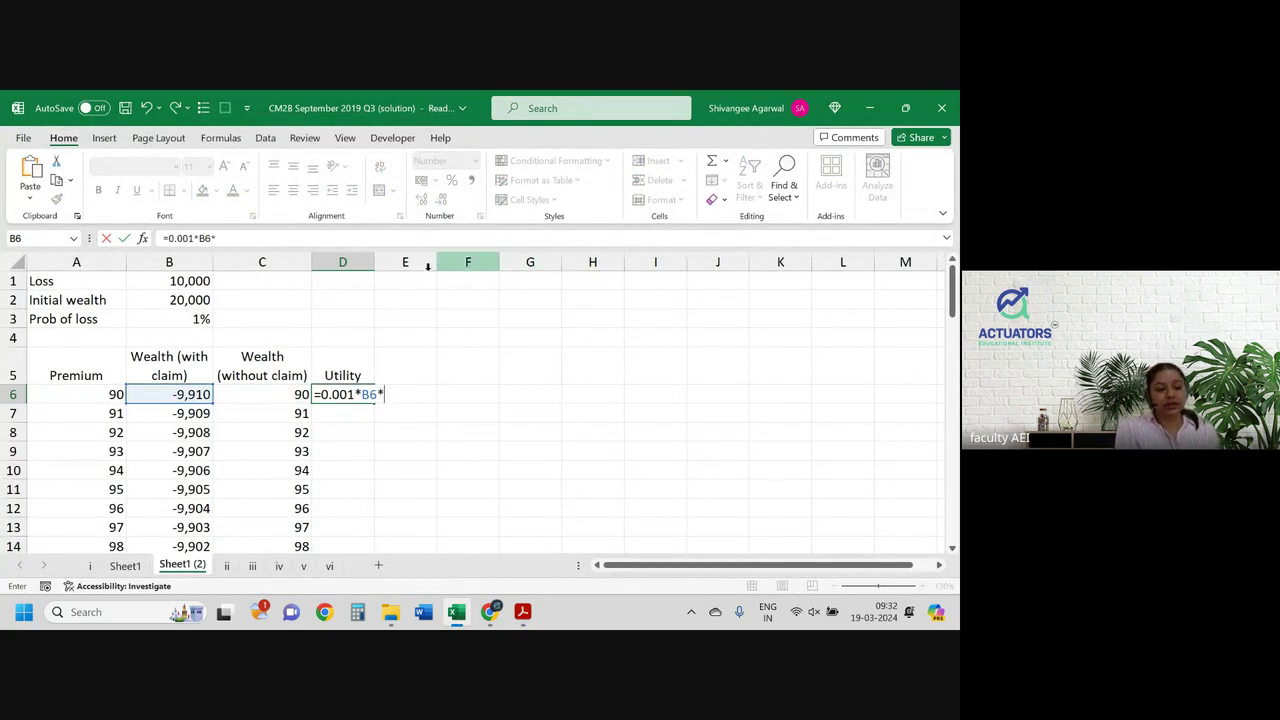
pyautogui.click(165, 319)
pyautogui.write('+')
# Step: Complete the D6 expected utility formula with the no-claim term 0.001*C6*(1-B3)
pyautogui.press('Left')
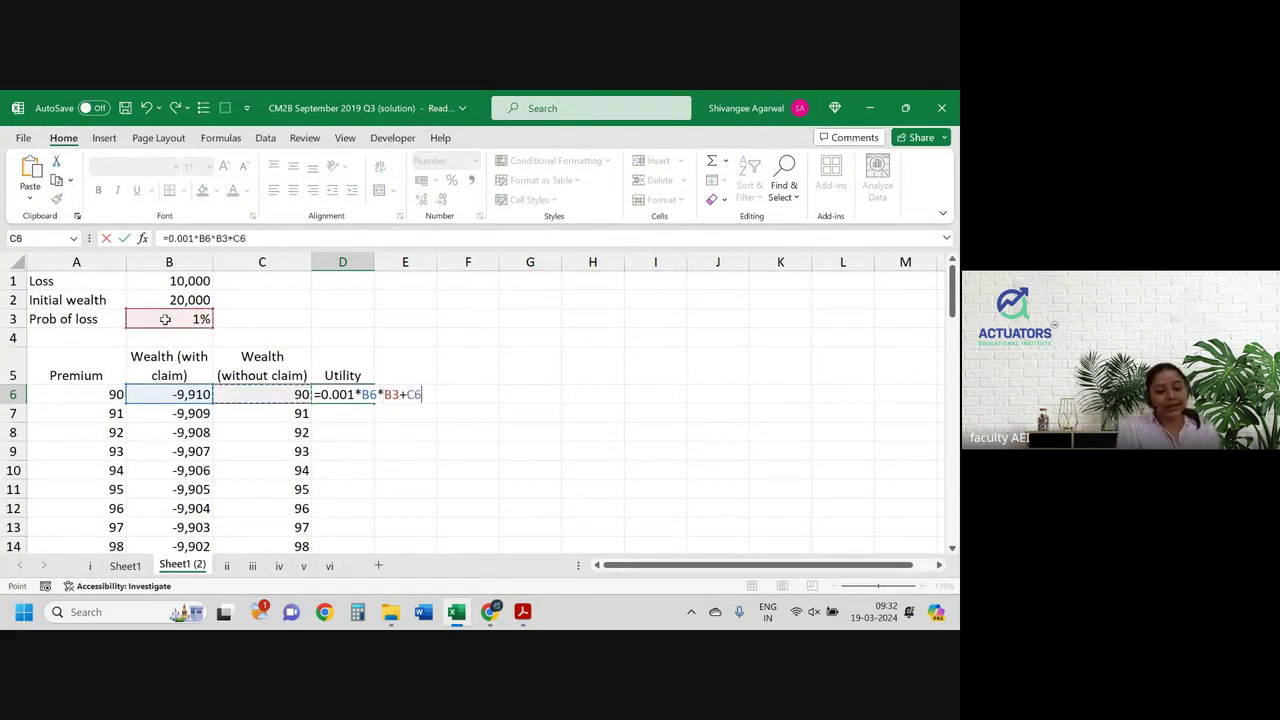
pyautogui.write('*')
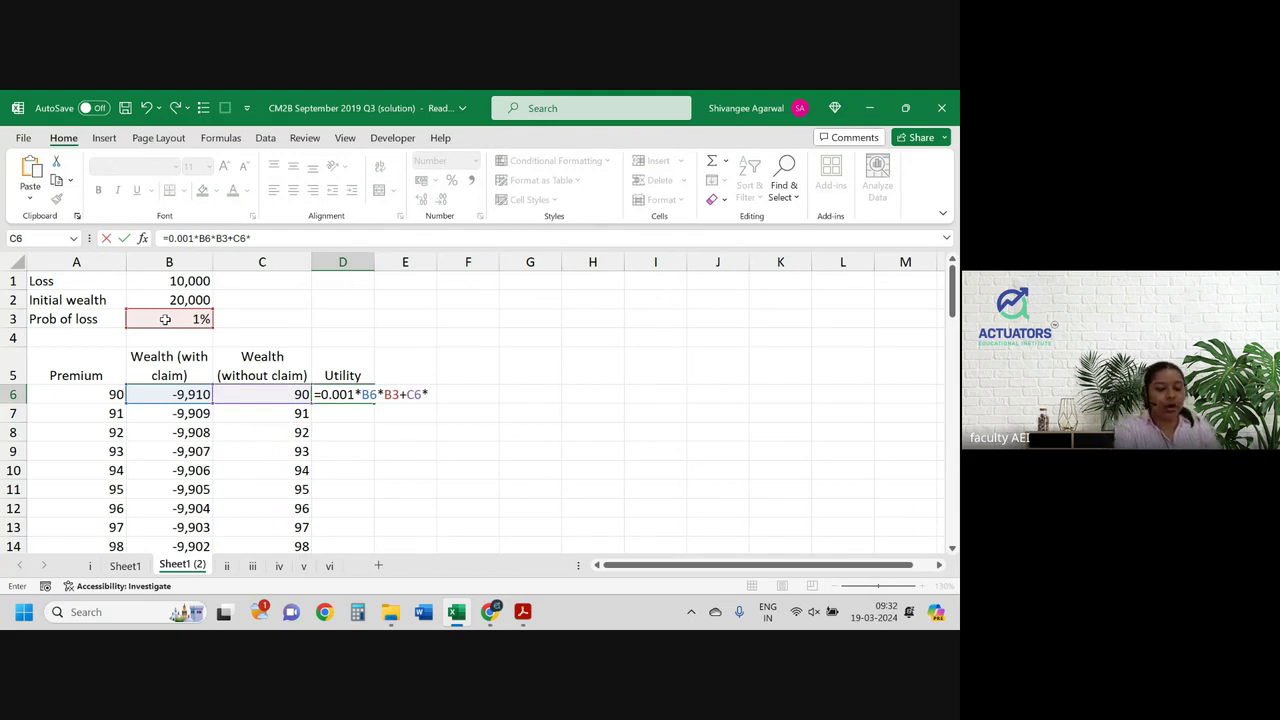
pyautogui.press('BackSpace')
pyautogui.press('BackSpace')
pyautogui.press('BackSpace')
pyautogui.write('0.001*')
pyautogui.press('Up')
pyautogui.press('Up')
pyautogui.press('Down')
pyautogui.press('Down')
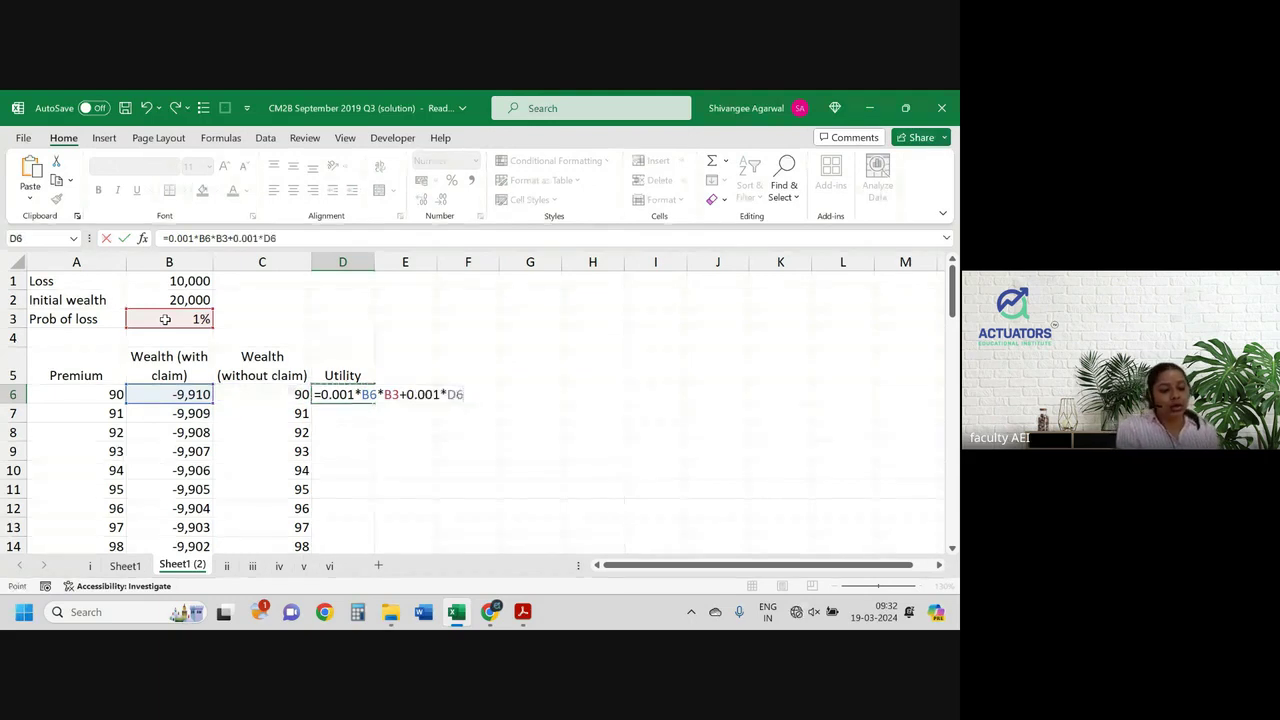
pyautogui.press('Left')
pyautogui.write('*')
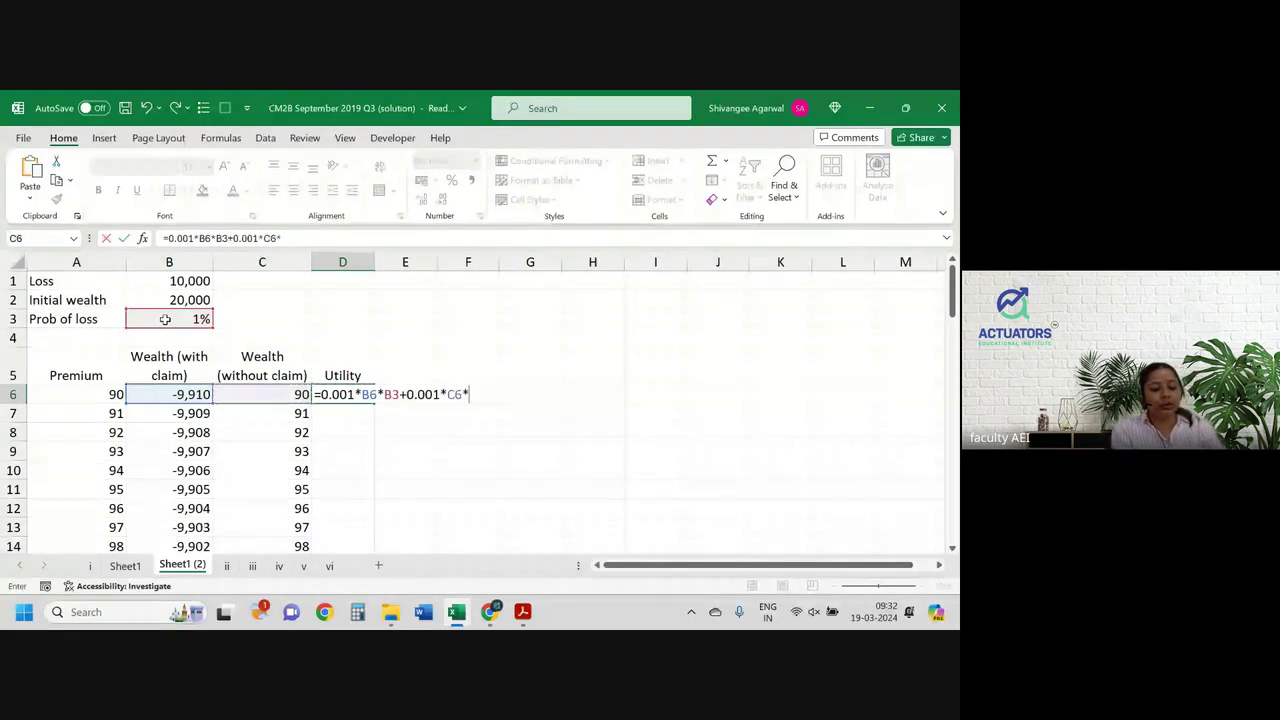
pyautogui.write('(1-')
pyautogui.click(167, 321)
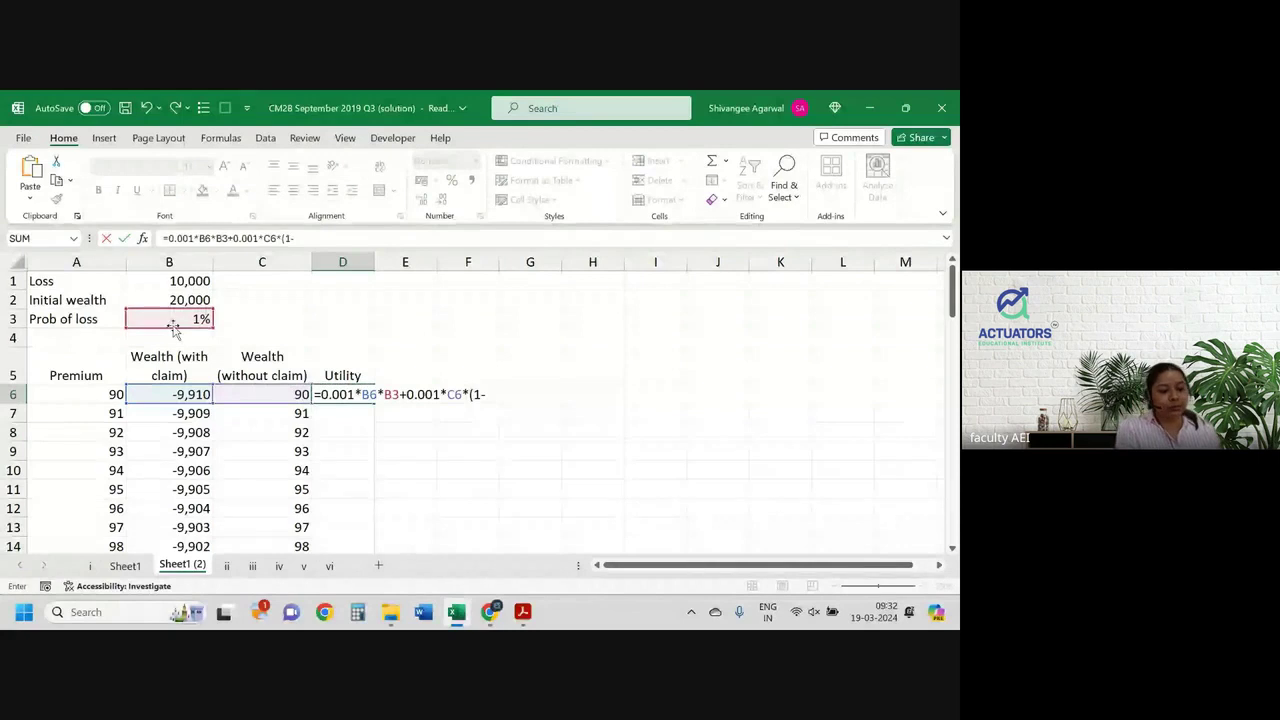
pyautogui.write(')')
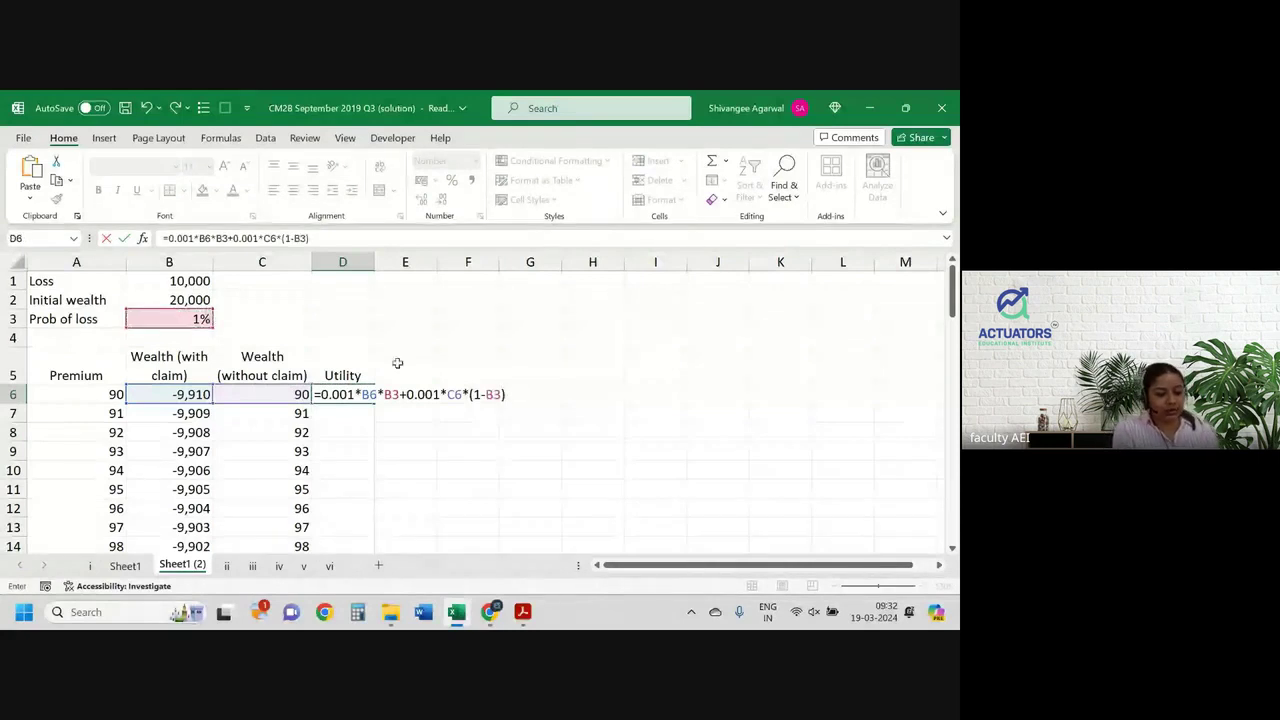
# Step: Make both B3 references in the D6 formula absolute and fill the formula down the Utility column
pyautogui.click(401, 395)
pyautogui.press('F4')
pyautogui.click(505, 395)
pyautogui.press('F4')
pyautogui.press('Return')
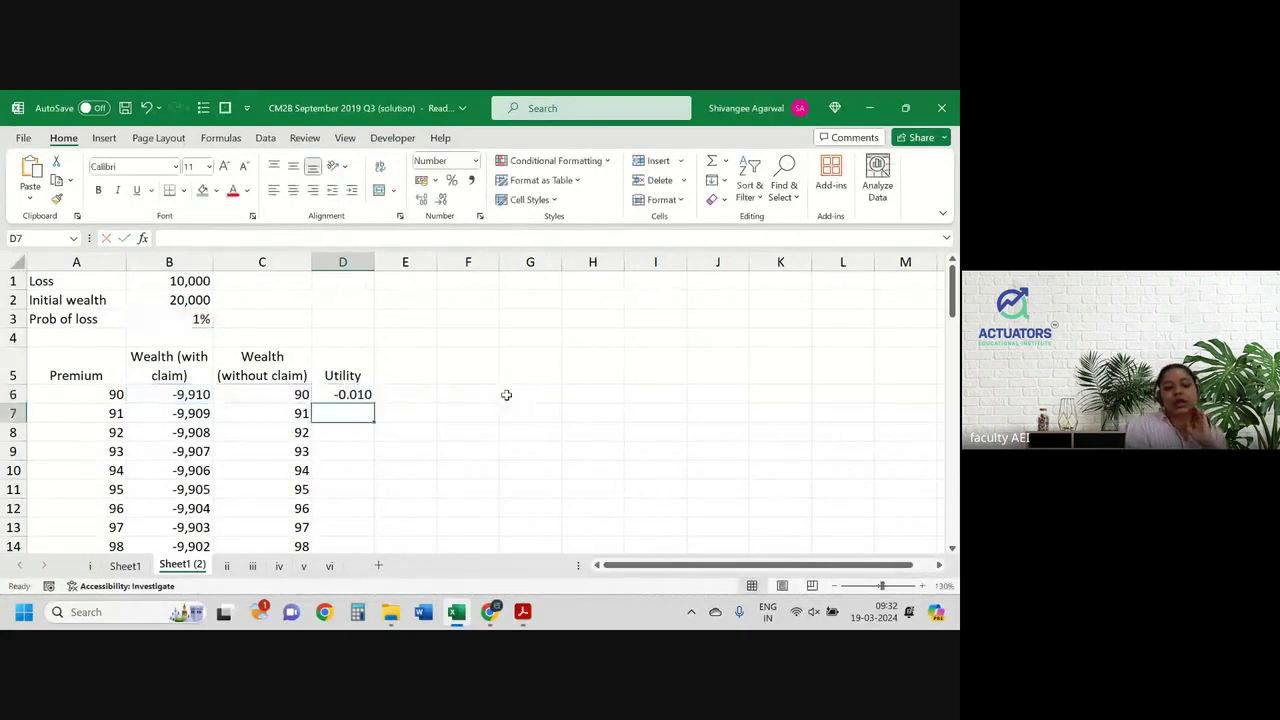
pyautogui.click(362, 394)
pyautogui.doubleClick(374, 401)
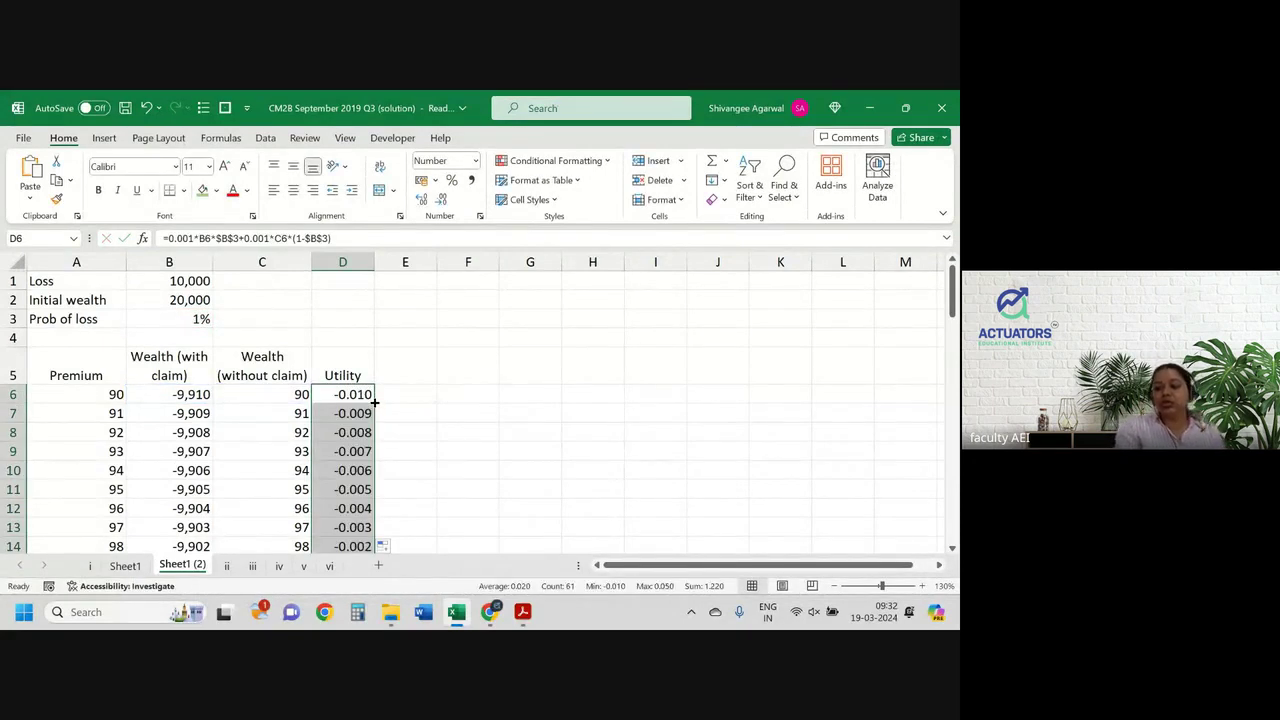
# Step: Review the insurer's utility values across the premiums and the with-insurance utility formula in C12 of Sheet1
pyautogui.scroll(-14, 375, 404)
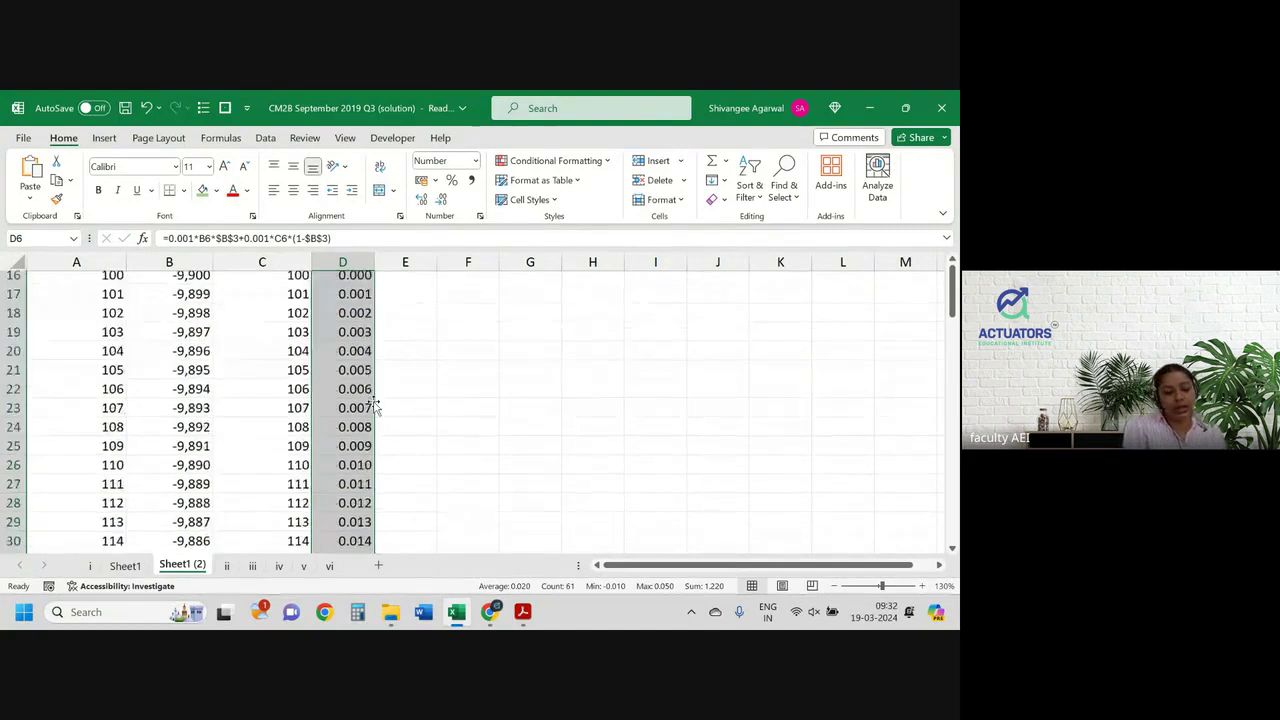
pyautogui.scroll(-6, 374, 402)
pyautogui.scroll(20, 372, 400)
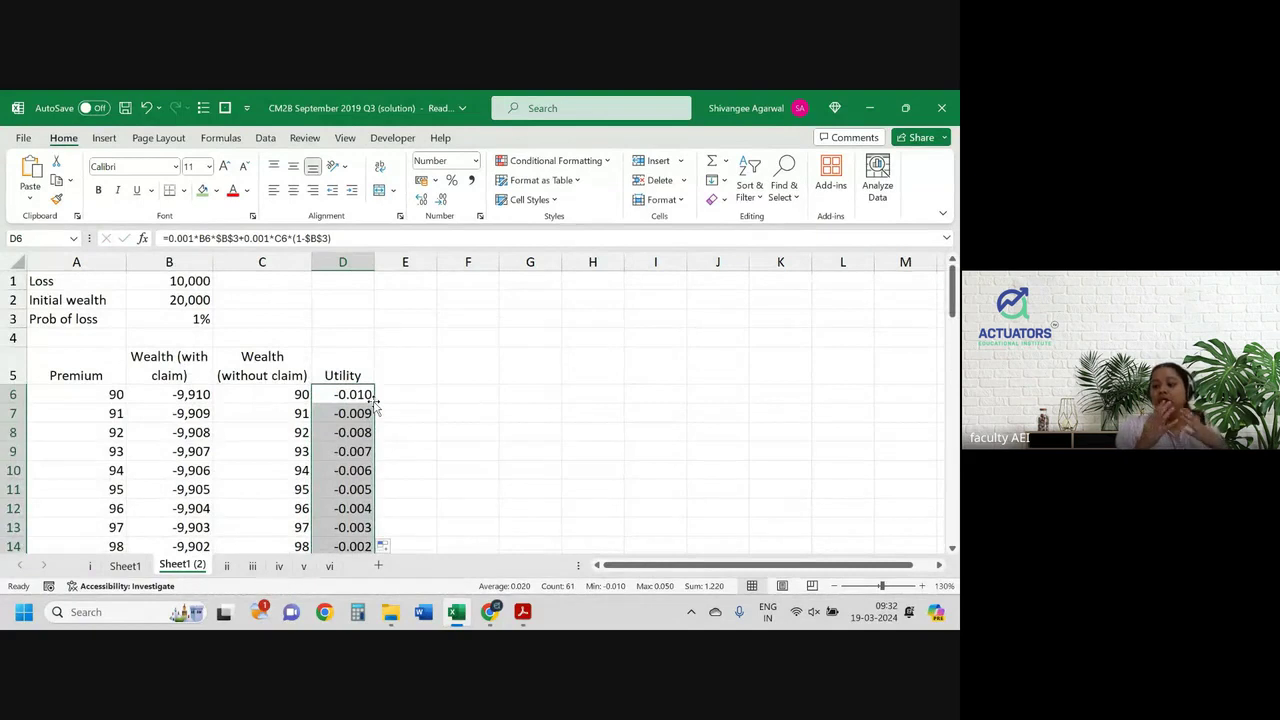
pyautogui.click(128, 570)
pyautogui.click(245, 478)
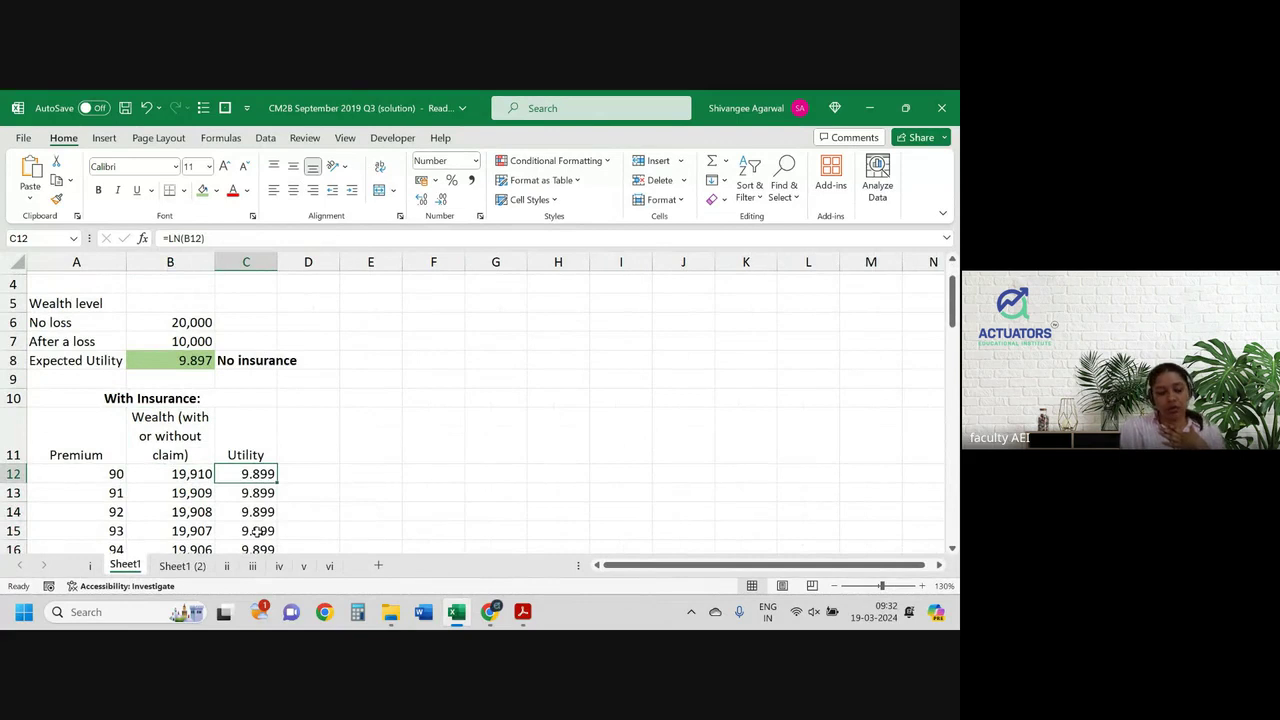
# Step: Read part (iv) of the question PDF on the premium range where both parties' expected utility is higher with insurance
pyautogui.click(182, 566)
pyautogui.click(240, 469)
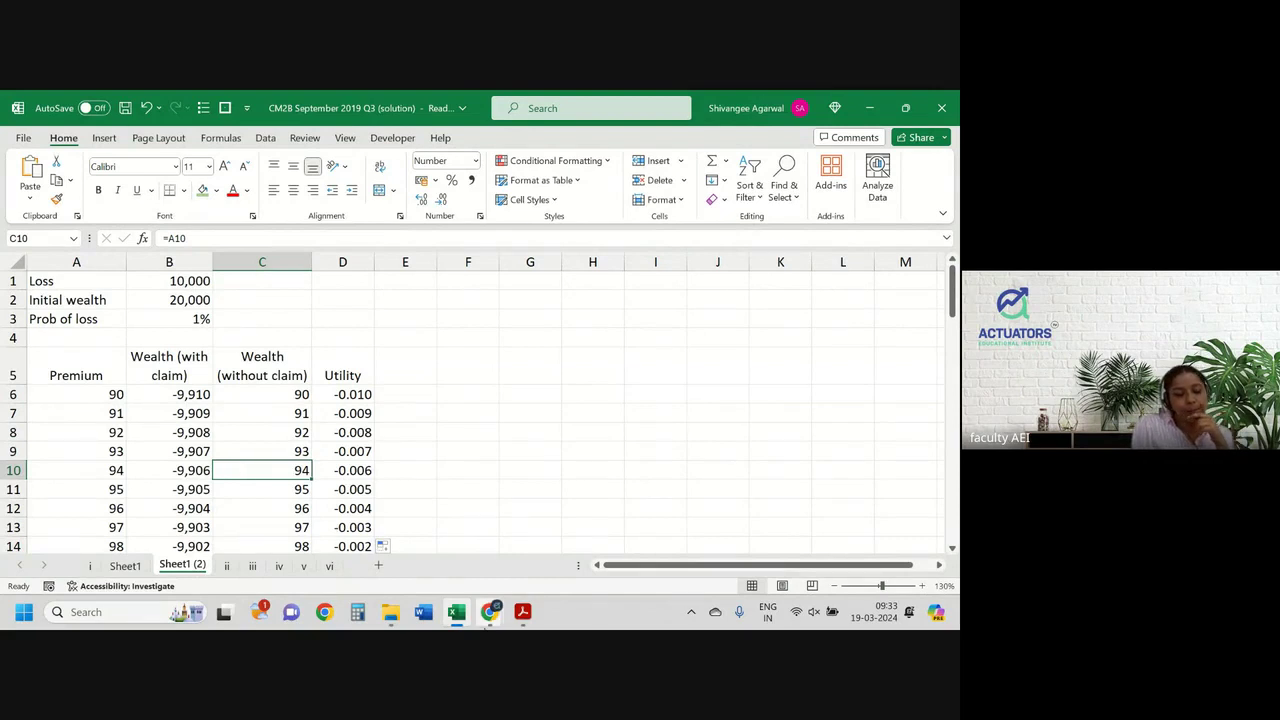
pyautogui.click(519, 614)
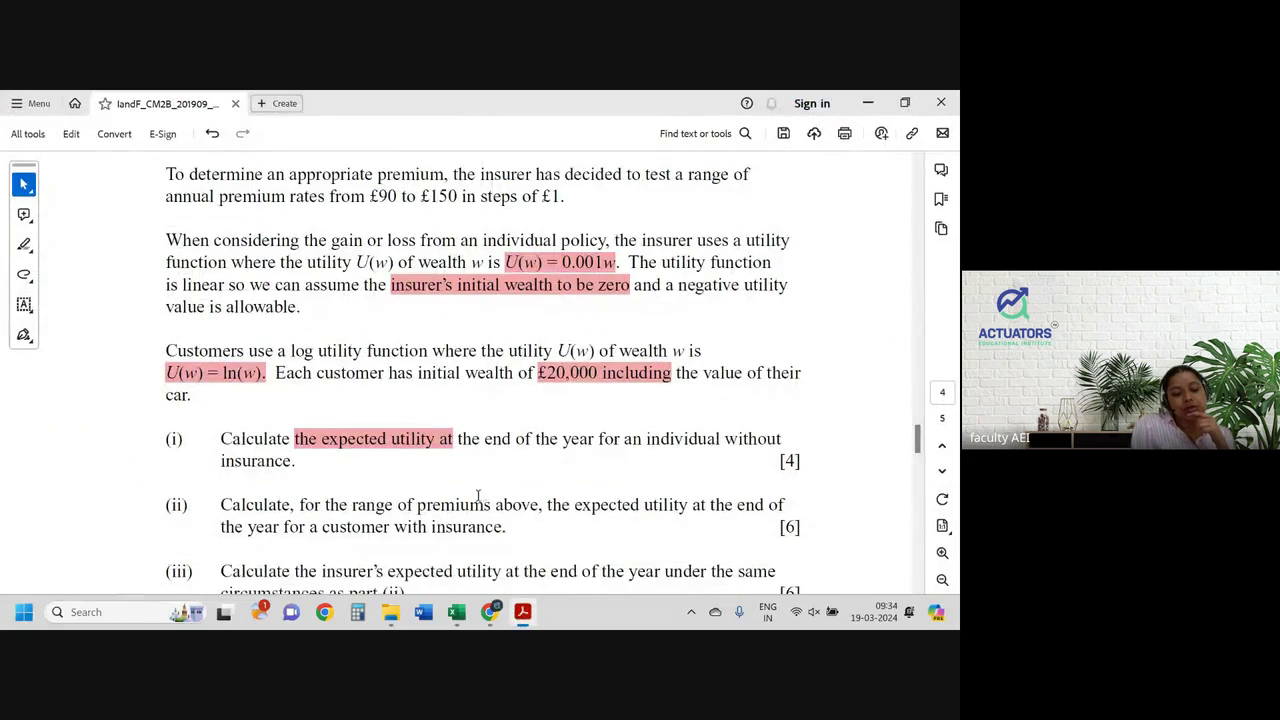
pyautogui.scroll(-5, 478, 497)
pyautogui.moveTo(222, 330); pyautogui.dragTo(737, 345)
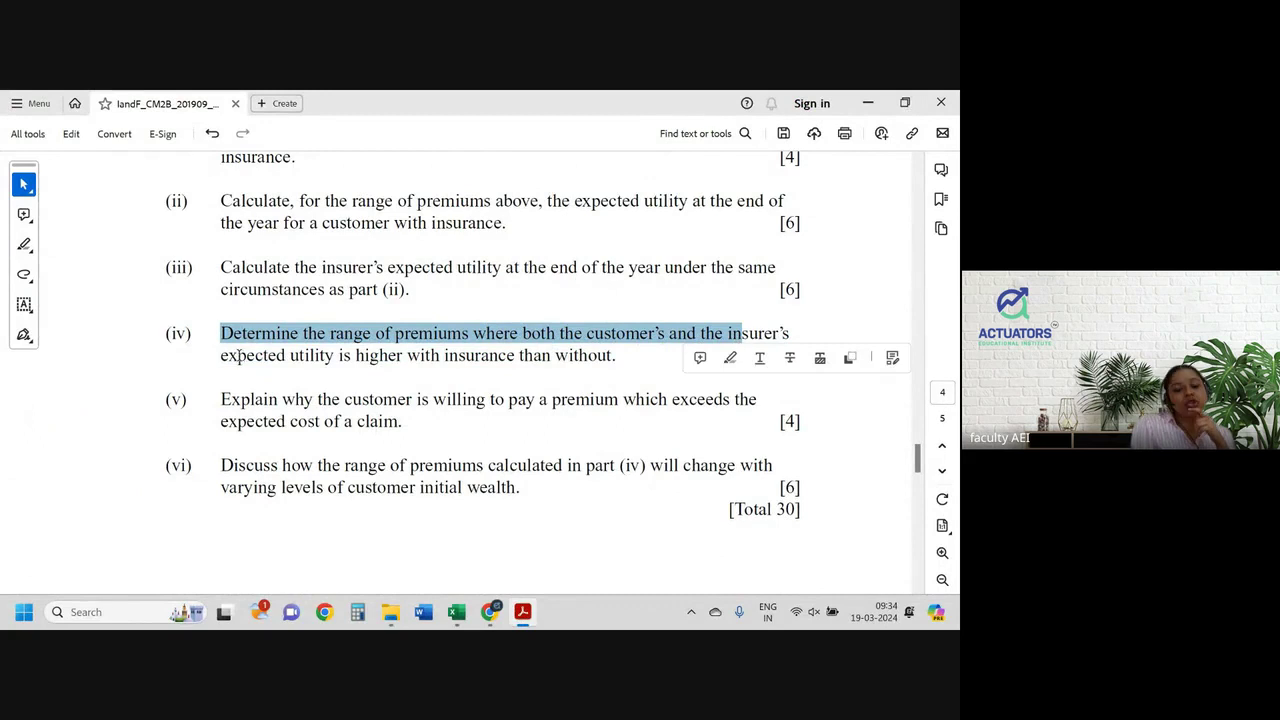
pyautogui.moveTo(221, 356); pyautogui.dragTo(321, 362)
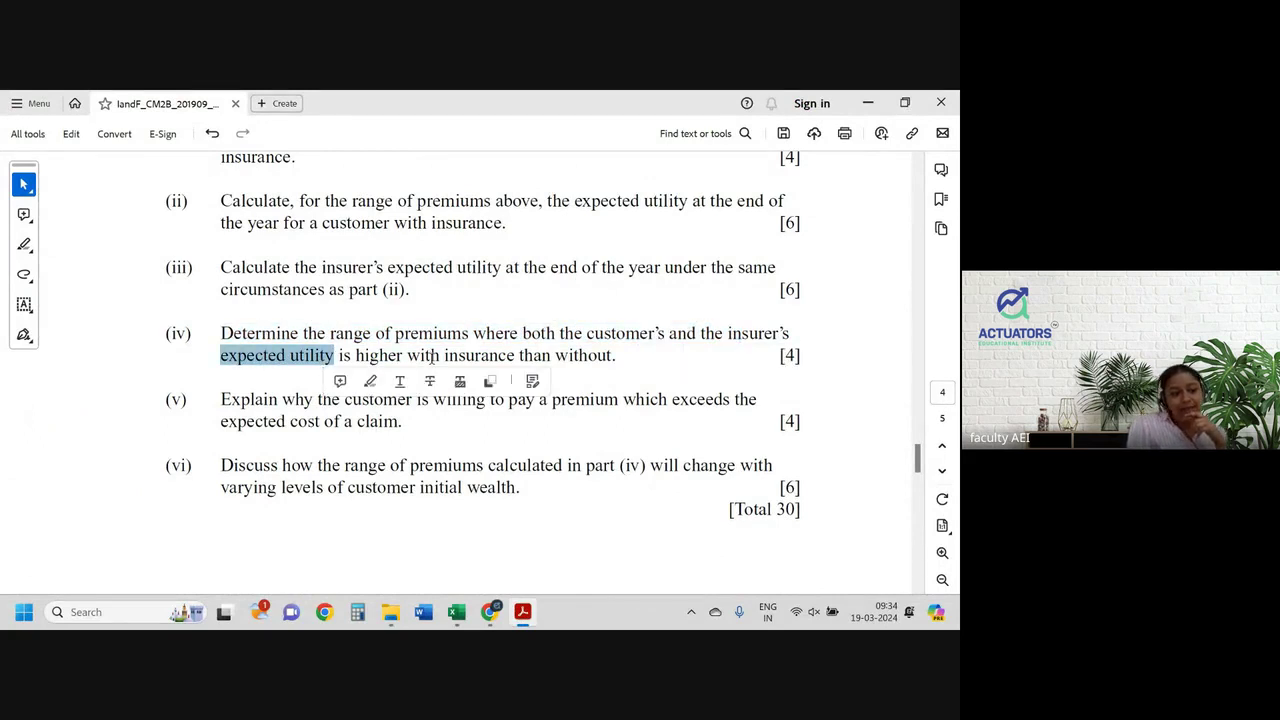
pyautogui.click(533, 381)
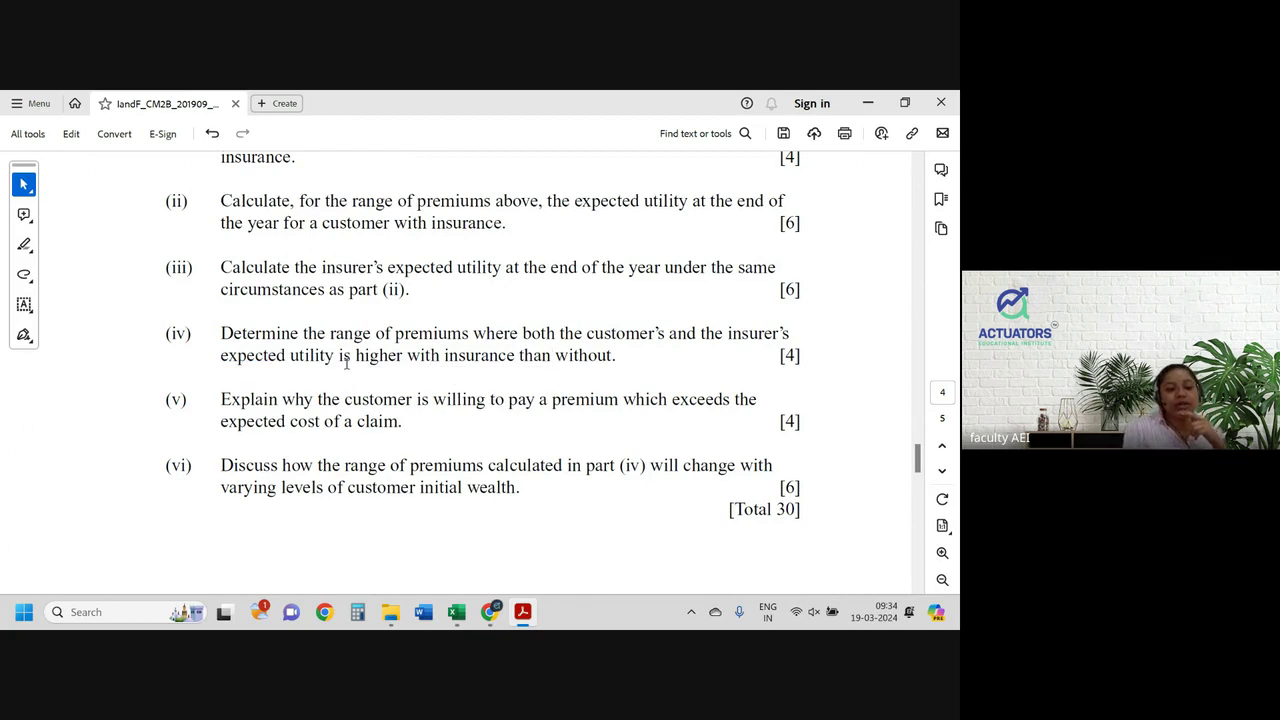
pyautogui.moveTo(328, 338); pyautogui.dragTo(452, 337)
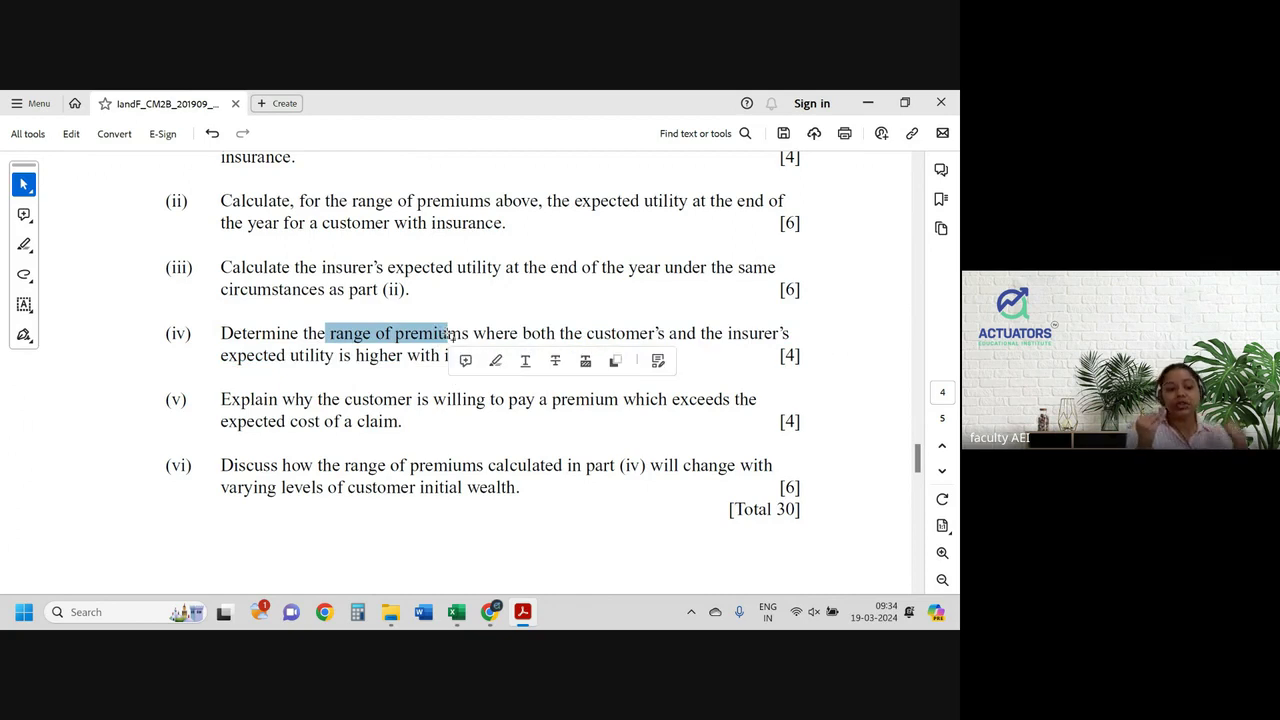
pyautogui.hotkey('alt', 'Tab')
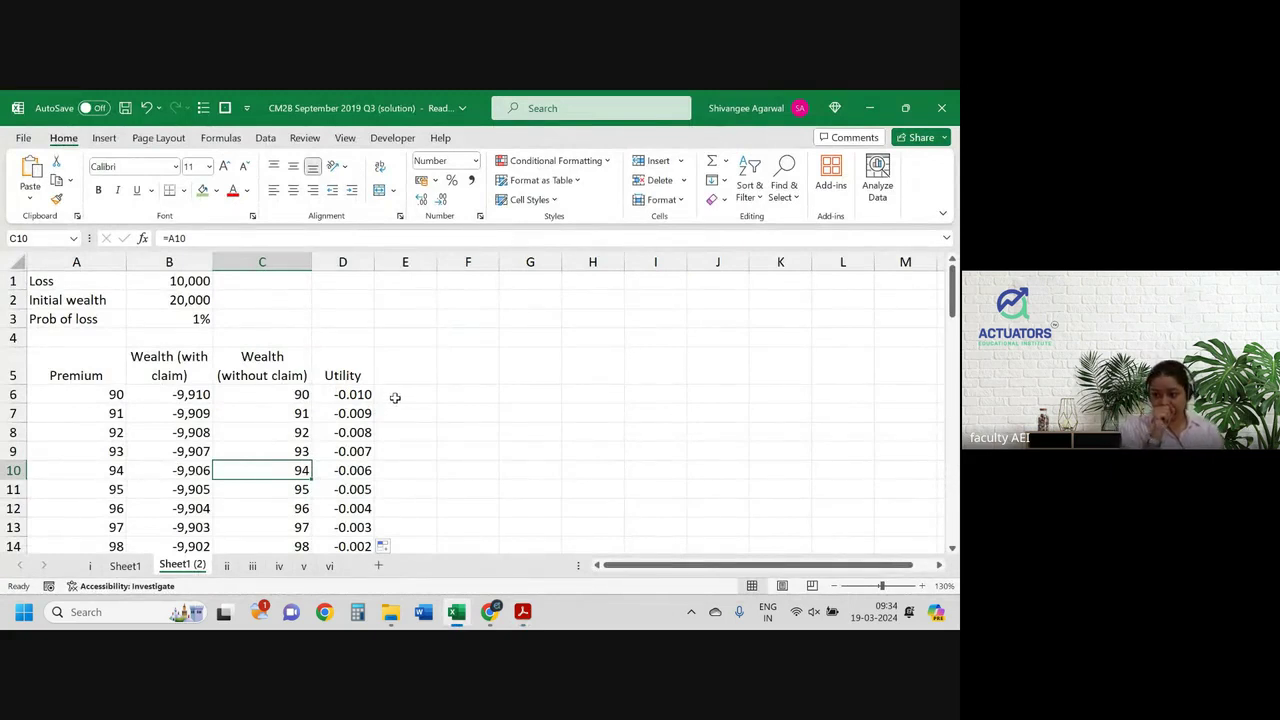
# Step: Create a copy of the Sheet1 (2) worksheet and place it before sheet ii
pyautogui.hotkey('alt', 'h')
pyautogui.press('o')
pyautogui.press('m')
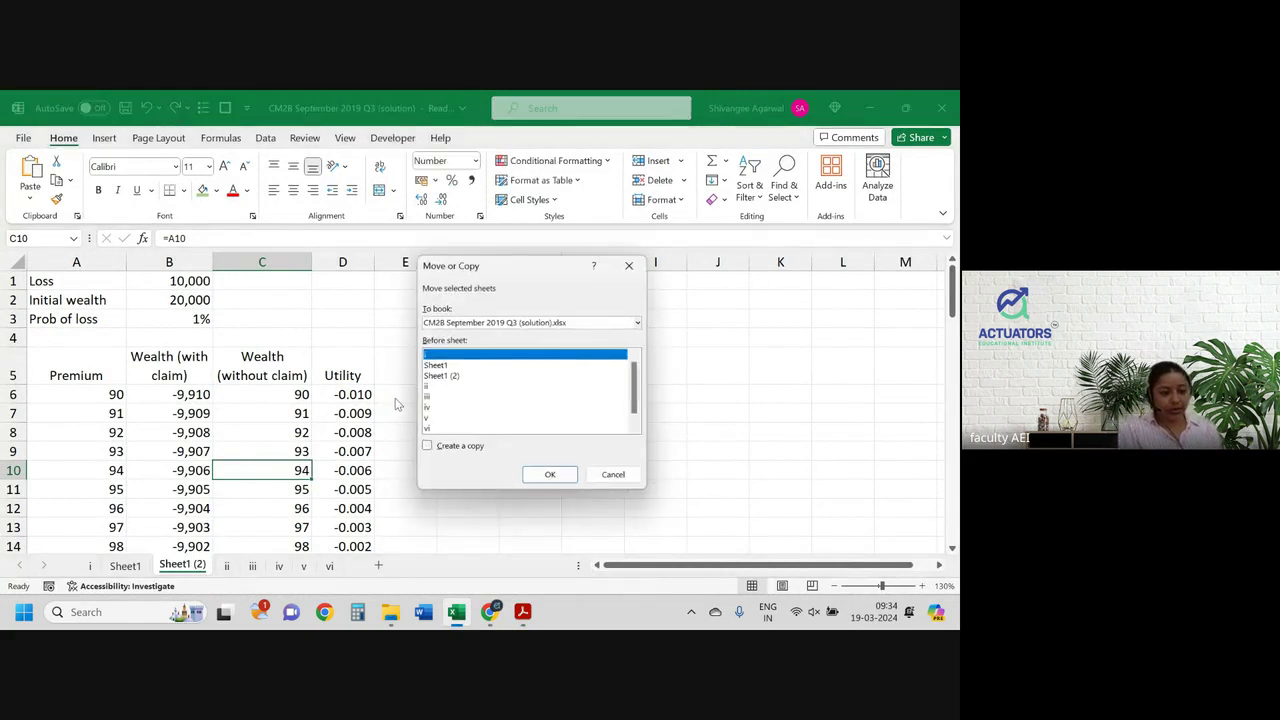
pyautogui.click(430, 387)
pyautogui.click(468, 446)
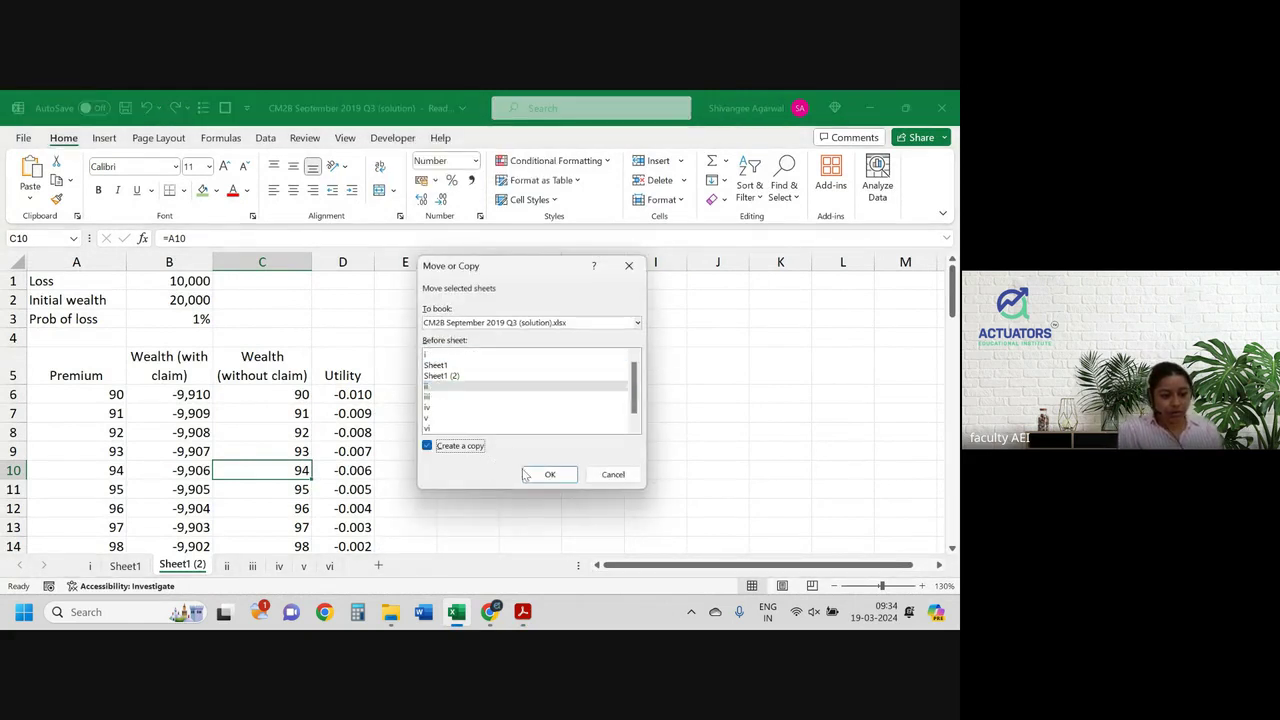
pyautogui.click(550, 475)
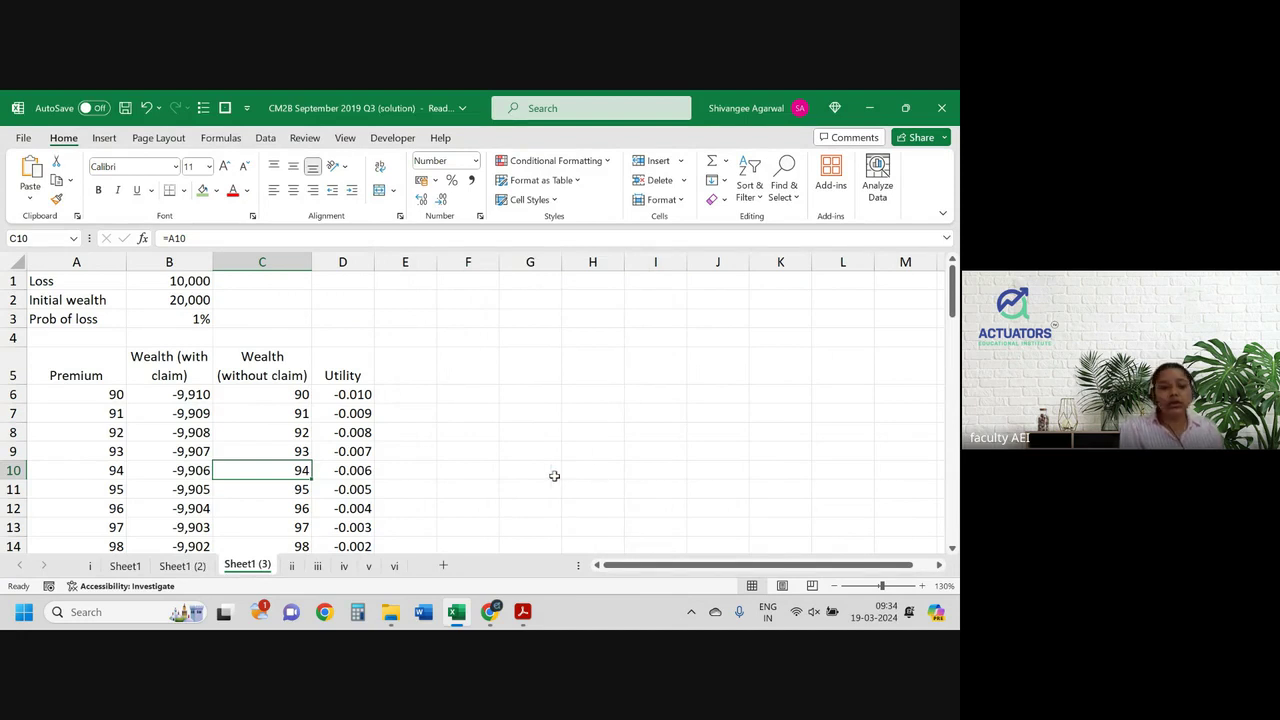
# Step: Clear the wealth and utility columns B to D from row 5 down in the copied sheet
pyautogui.moveTo(176, 368); pyautogui.dragTo(326, 373)
pyautogui.hotkey('ctrl', 'shift', 'Down')
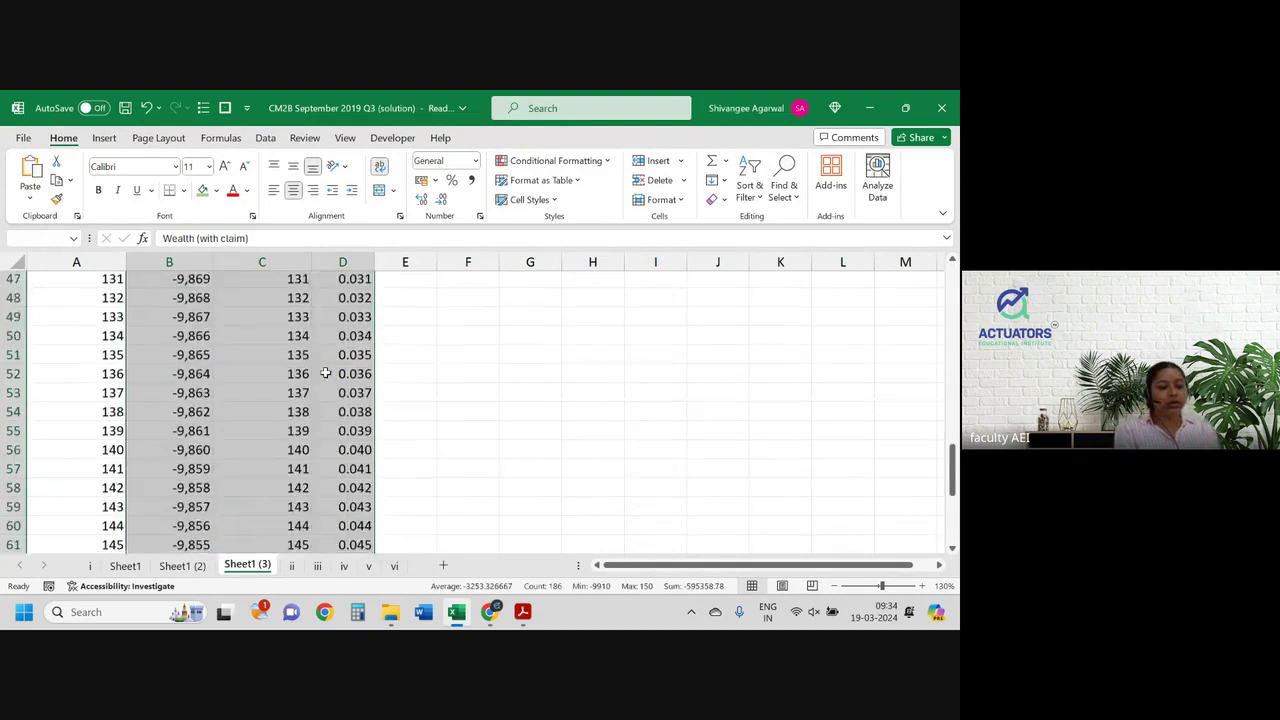
pyautogui.scroll(15, 325, 372)
pyautogui.press('Delete')
pyautogui.hotkey('shift', 'BackSpace')
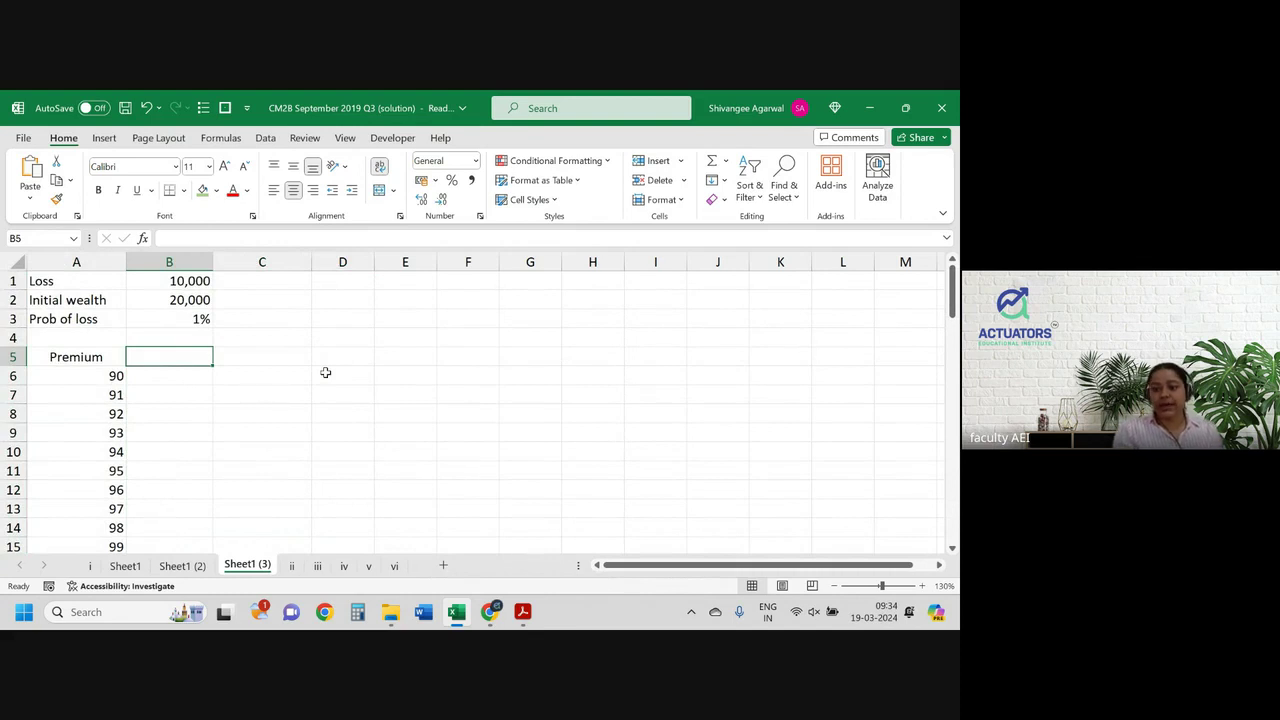
# Step: Insert three blank rows above the Premium header row
pyautogui.click(5, 357)
pyautogui.hotkey('ctrl', 'shift', '+')
pyautogui.hotkey('ctrl', 'shift', '+')
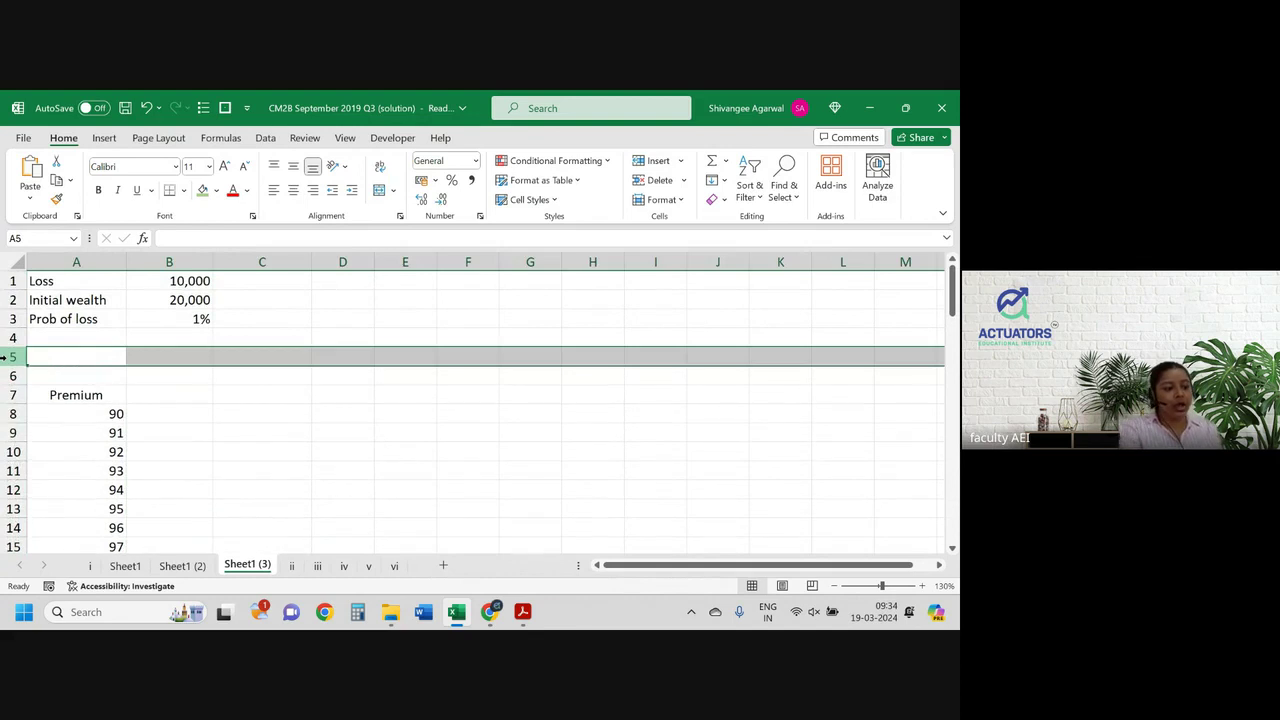
pyautogui.hotkey('shift', 'BackSpace')
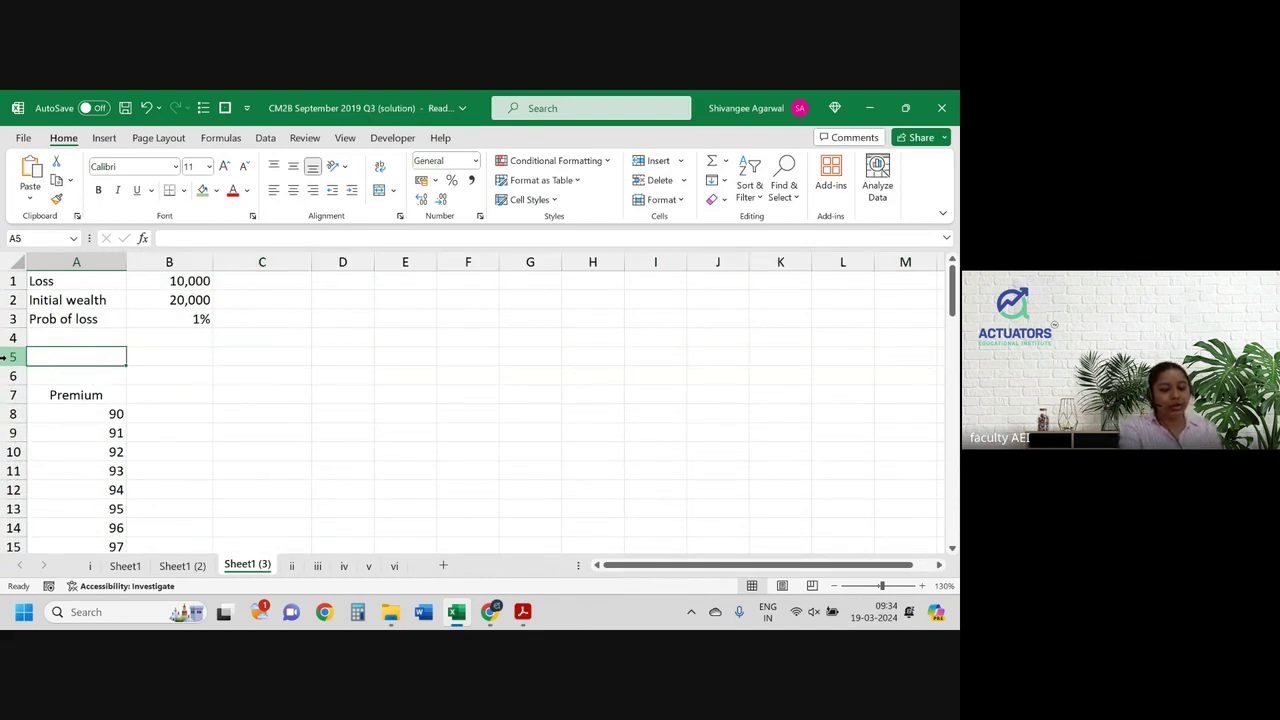
pyautogui.click(5, 357)
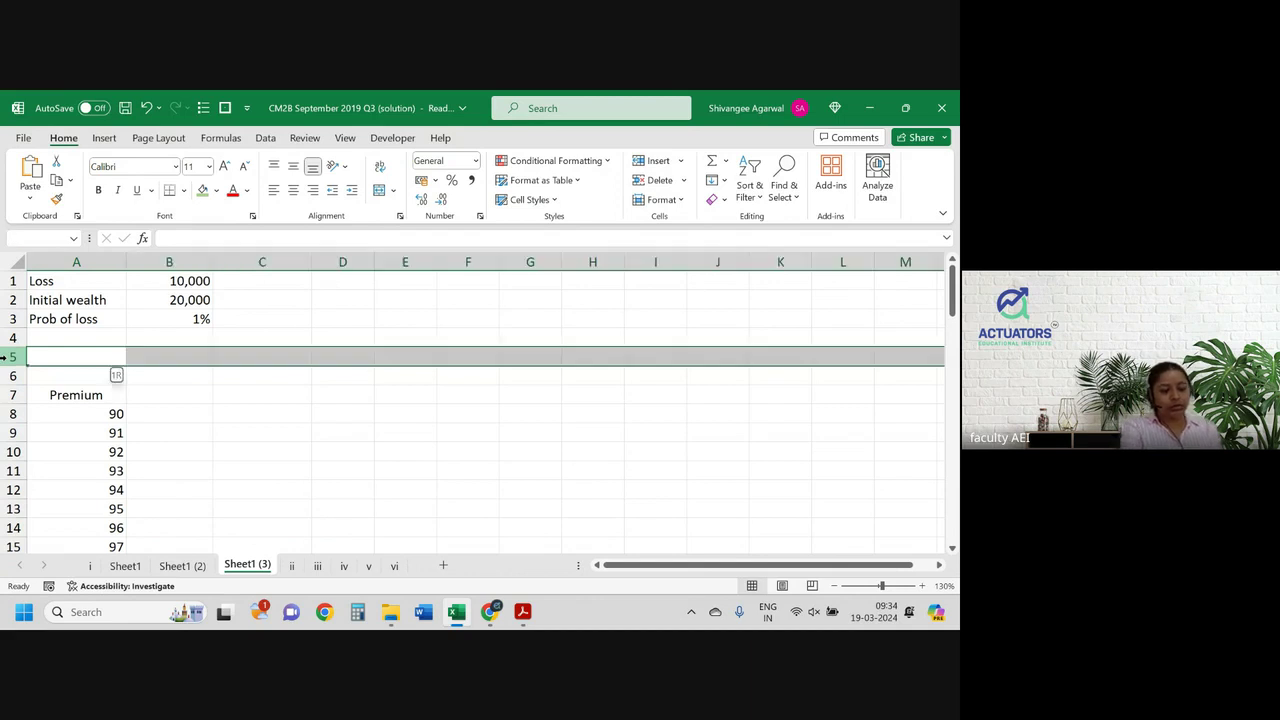
pyautogui.hotkey('ctrl', 'shift', '+')
pyautogui.hotkey('shift', 'BackSpace')
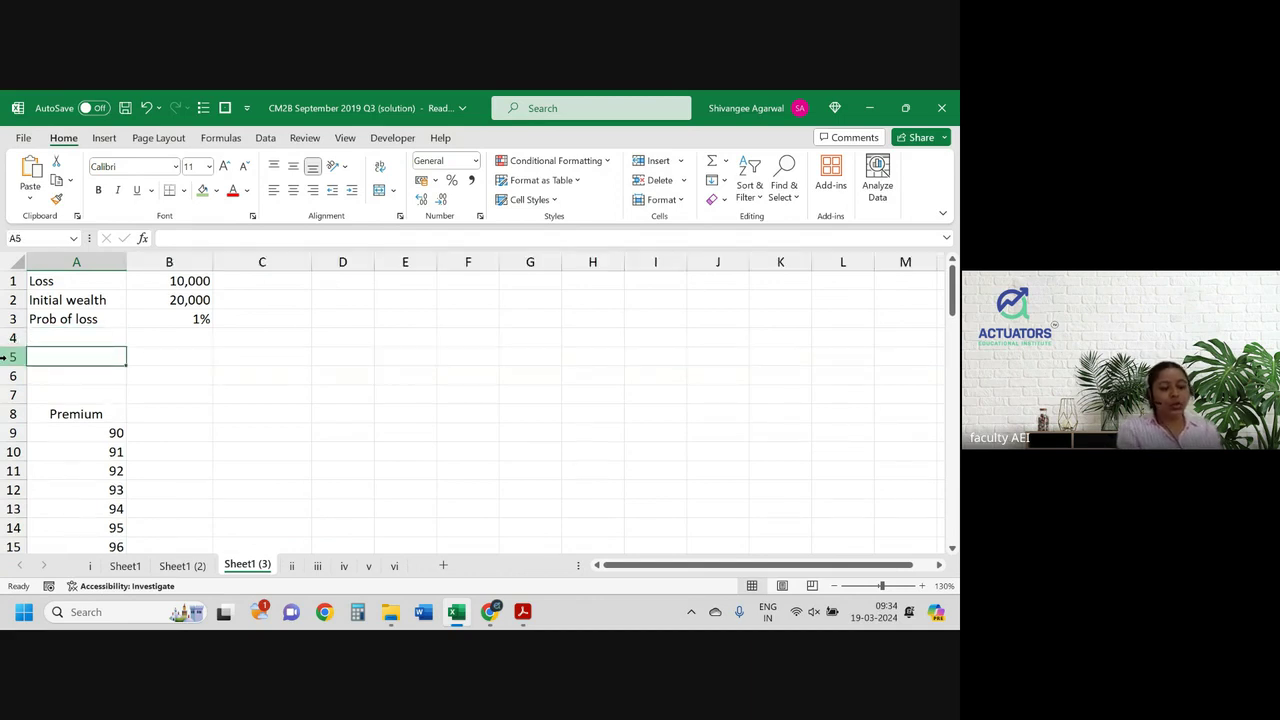
# Step: Enter the label "No insurance" in A5
pyautogui.write('No')
pyautogui.press('BackSpace')
pyautogui.write('o ')
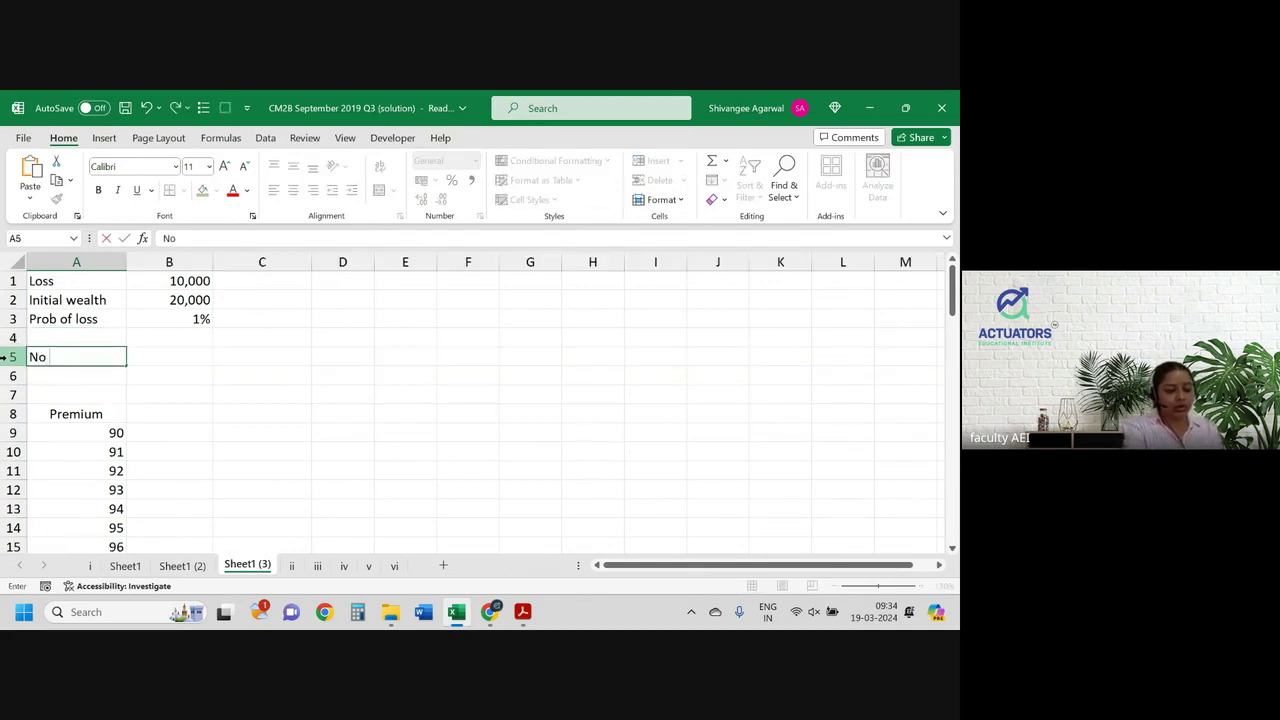
pyautogui.write('insurabce')
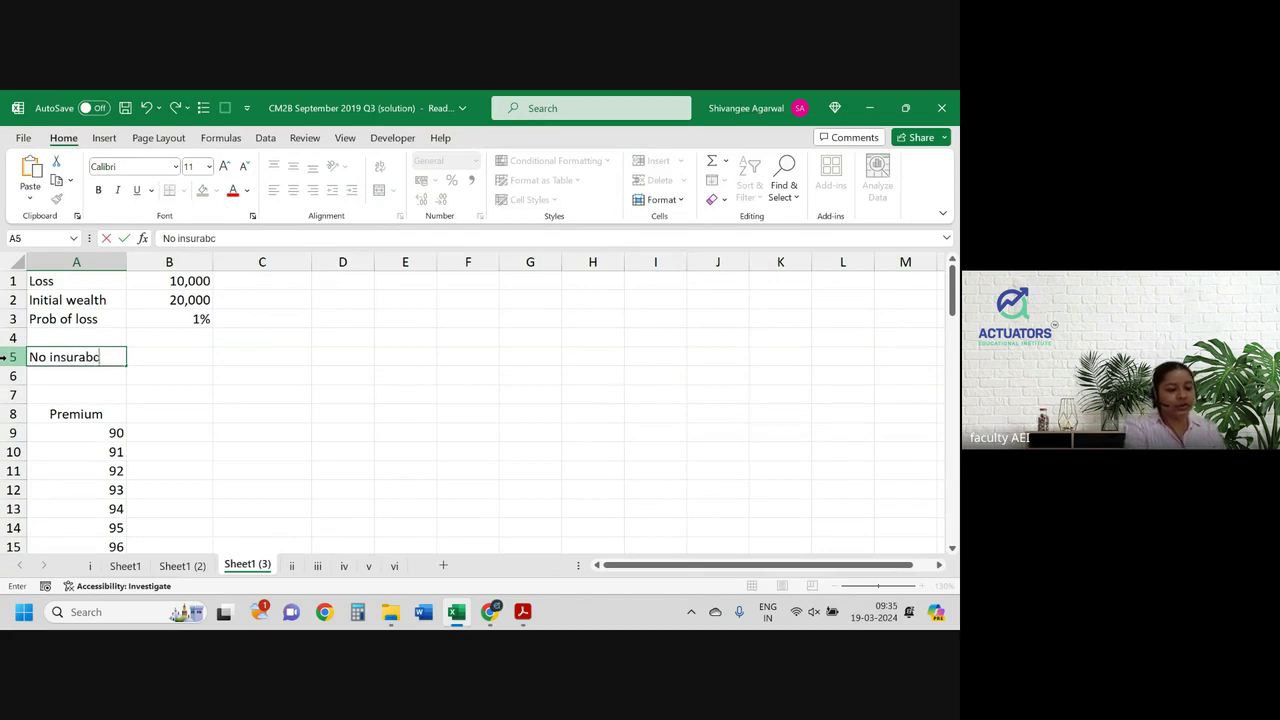
pyautogui.press('BackSpace')
pyautogui.press('BackSpace')
pyautogui.press('BackSpace')
pyautogui.write('nce')
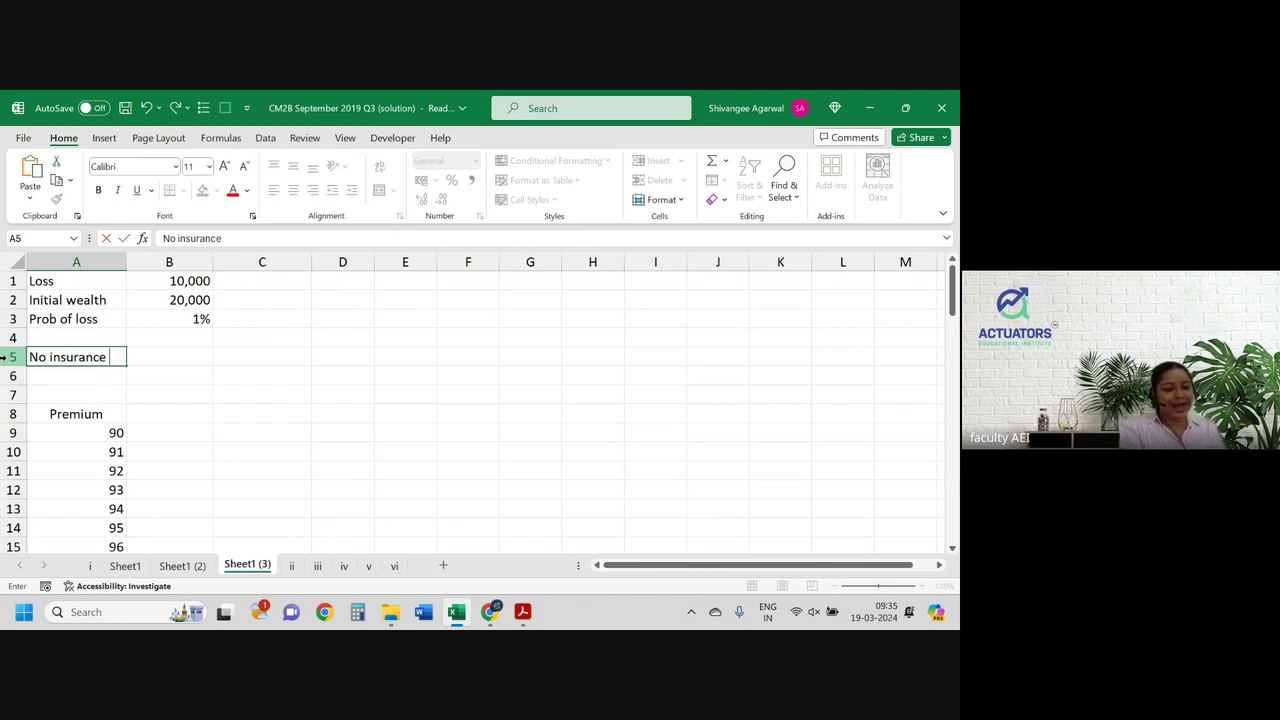
pyautogui.press('Return')
# Step: Move the "No insurance" label from A5 down to A6
pyautogui.press('Up')
pyautogui.hotkey('ctrl', 'c')
pyautogui.press('Down')
pyautogui.hotkey('ctrl', 'v')
# Step: Enter the header "Utility of customer" in B5
pyautogui.press('Up')
pyautogui.press('Right')
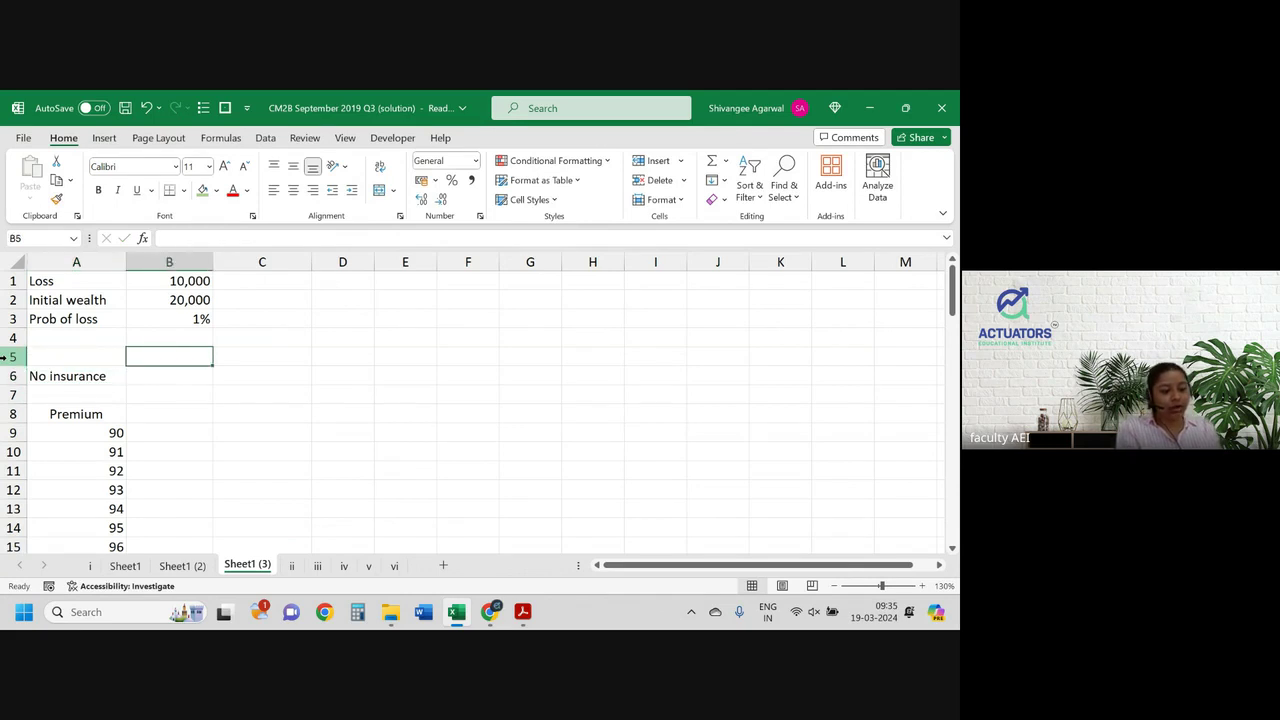
pyautogui.write('Uti')
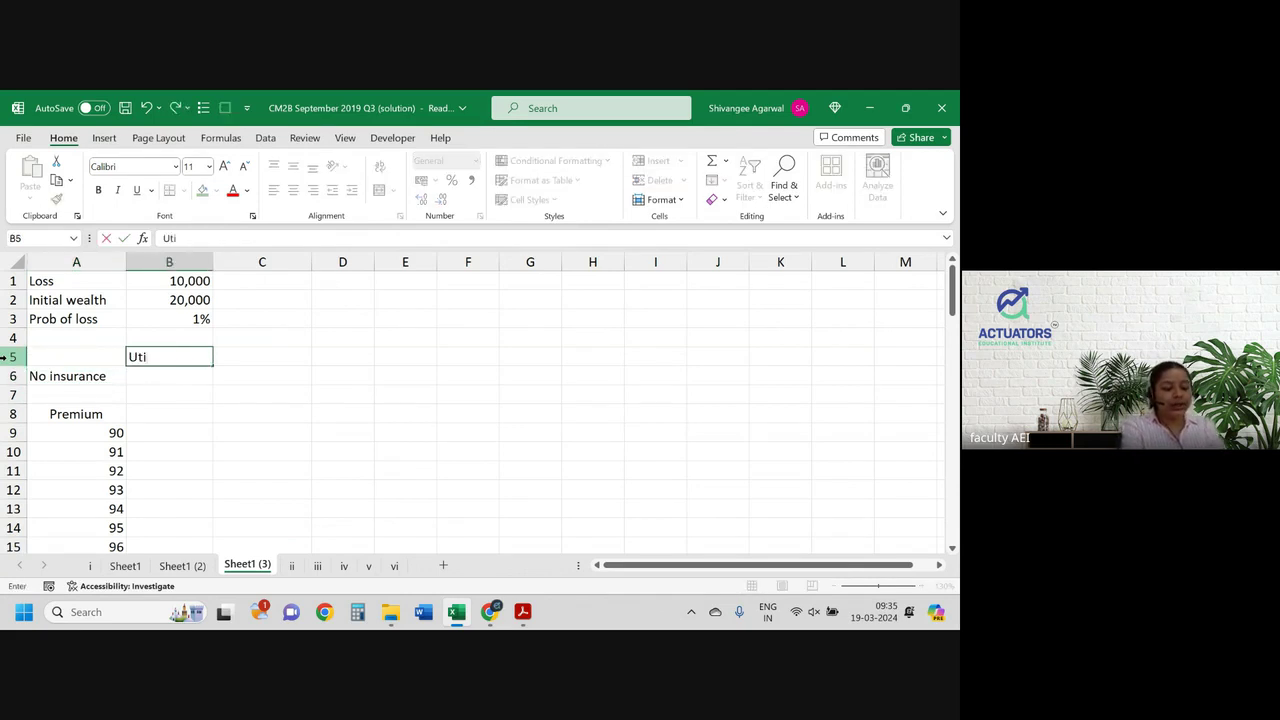
pyautogui.write('lity of custime')
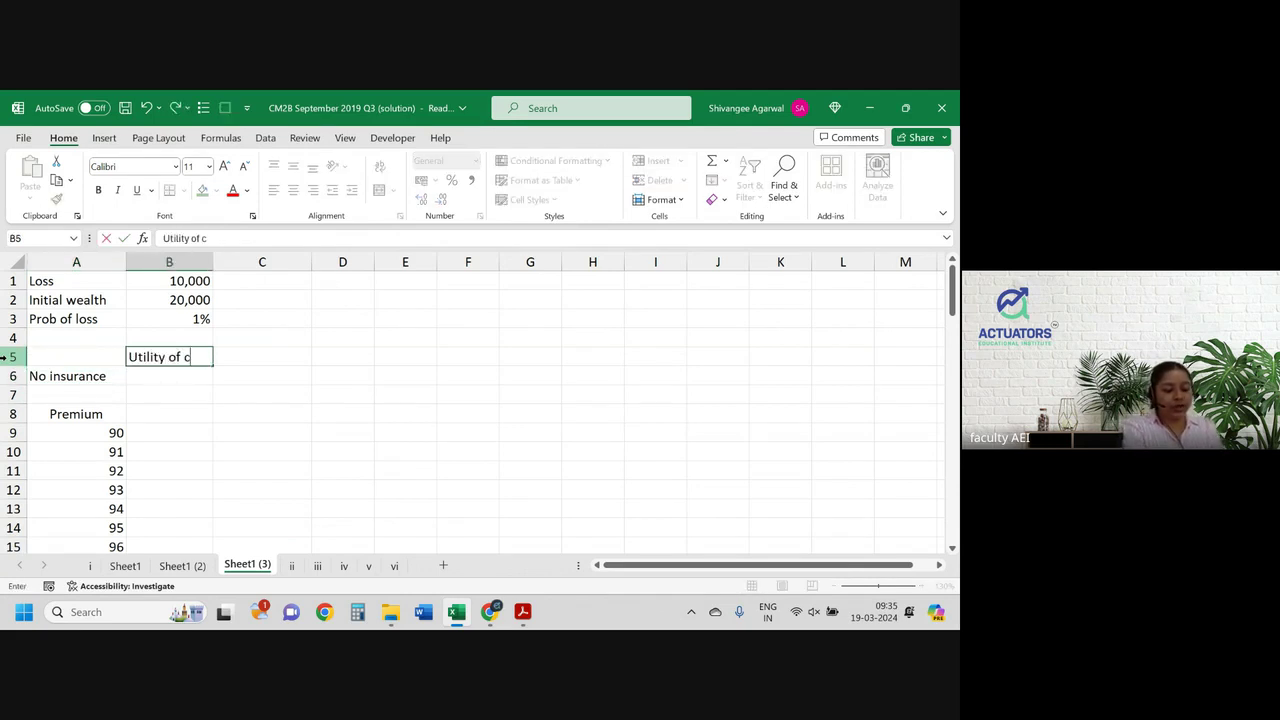
pyautogui.press('BackSpace')
pyautogui.press('BackSpace')
pyautogui.press('BackSpace')
pyautogui.press('BackSpace')
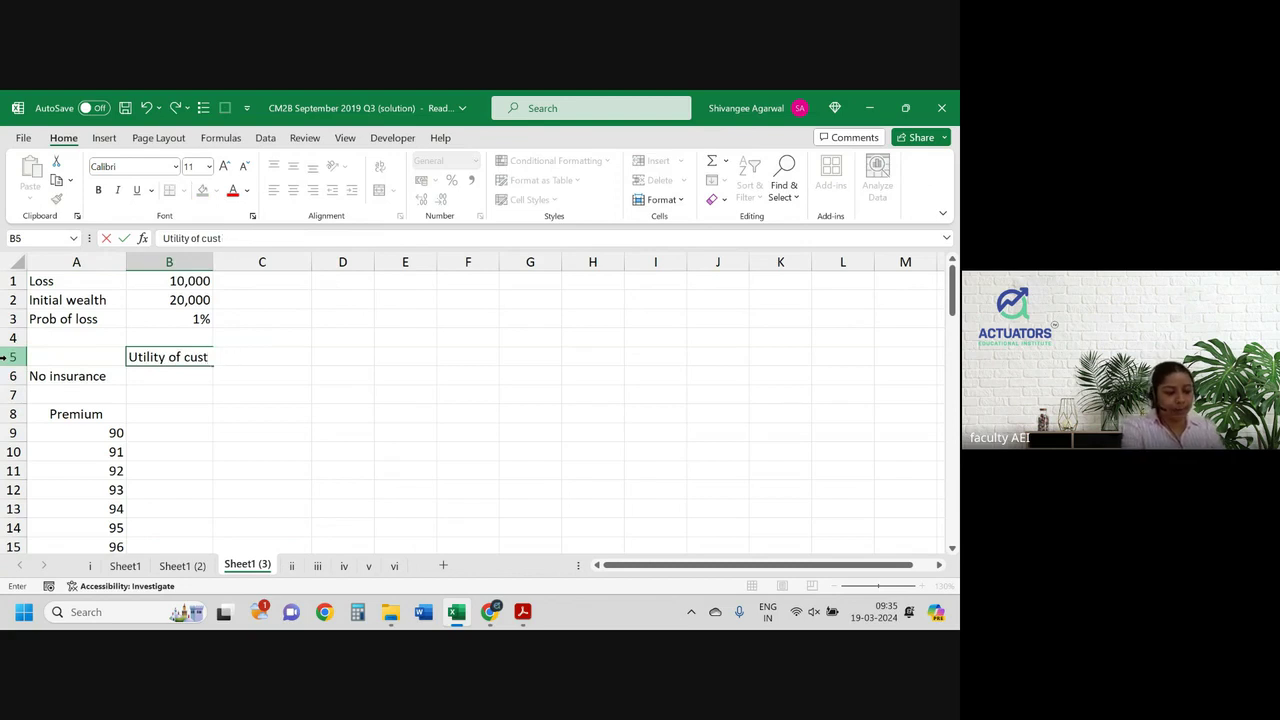
pyautogui.write('tomer')
pyautogui.press('Tab')
# Step: Copy the B5 header into C5, change it to "Utility of insurer" and wrap the text in row 5
pyautogui.press('Left')
pyautogui.hotkey('ctrl', 'c')
pyautogui.press('Right')
pyautogui.hotkey('ctrl', 'v')
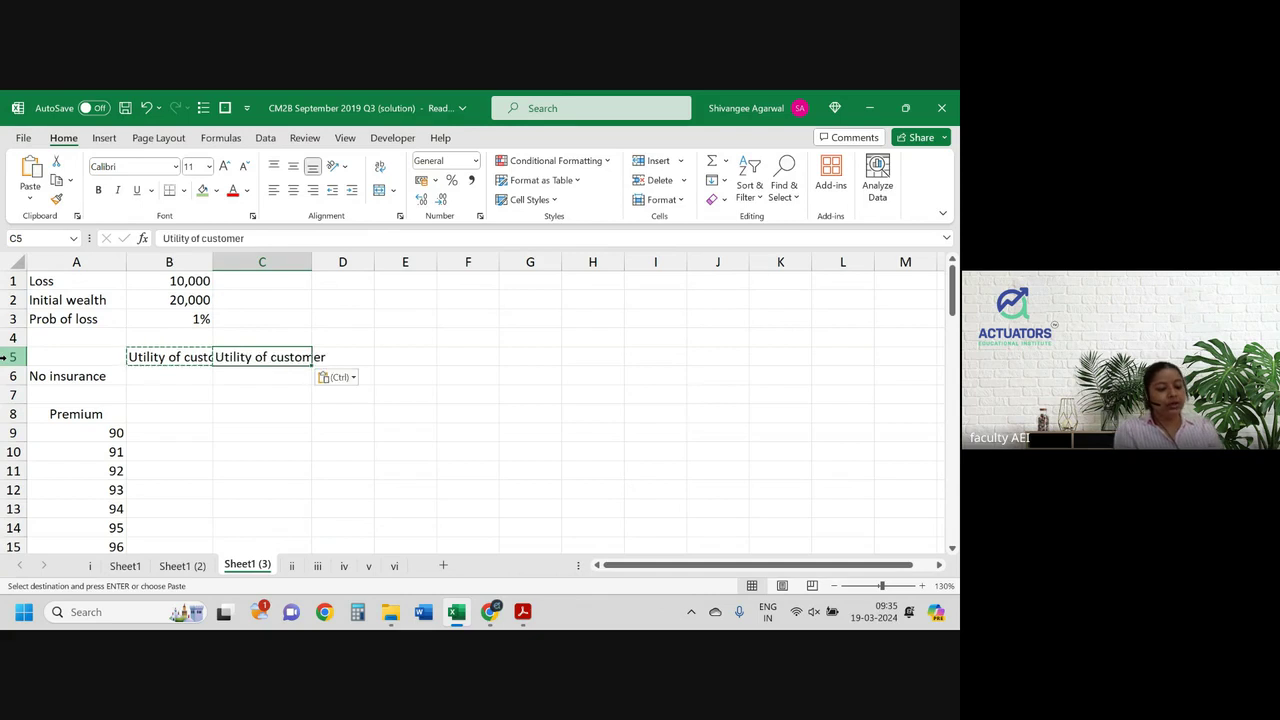
pyautogui.press('F2')
pyautogui.press('BackSpace')
pyautogui.press('BackSpace')
pyautogui.press('BackSpace')
pyautogui.press('BackSpace')
pyautogui.press('BackSpace')
pyautogui.press('BackSpace')
pyautogui.press('BackSpace')
pyautogui.press('BackSpace')
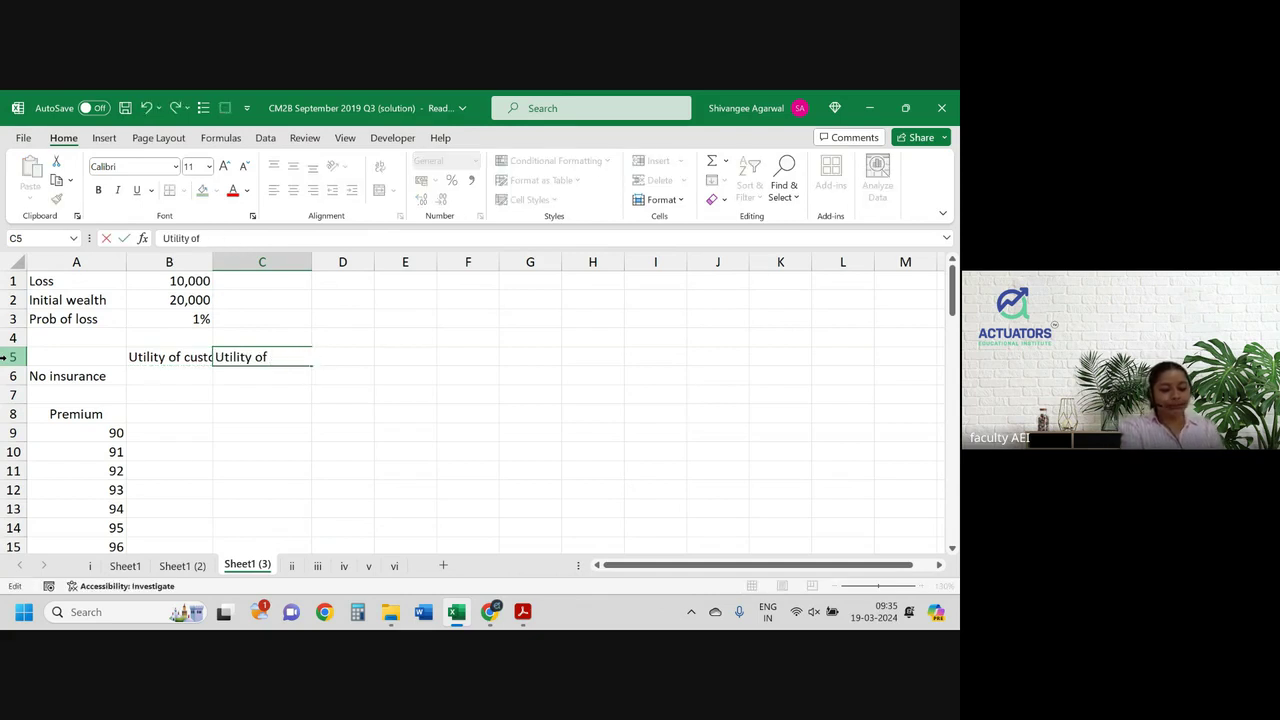
pyautogui.write('insurer')
pyautogui.press('Return')
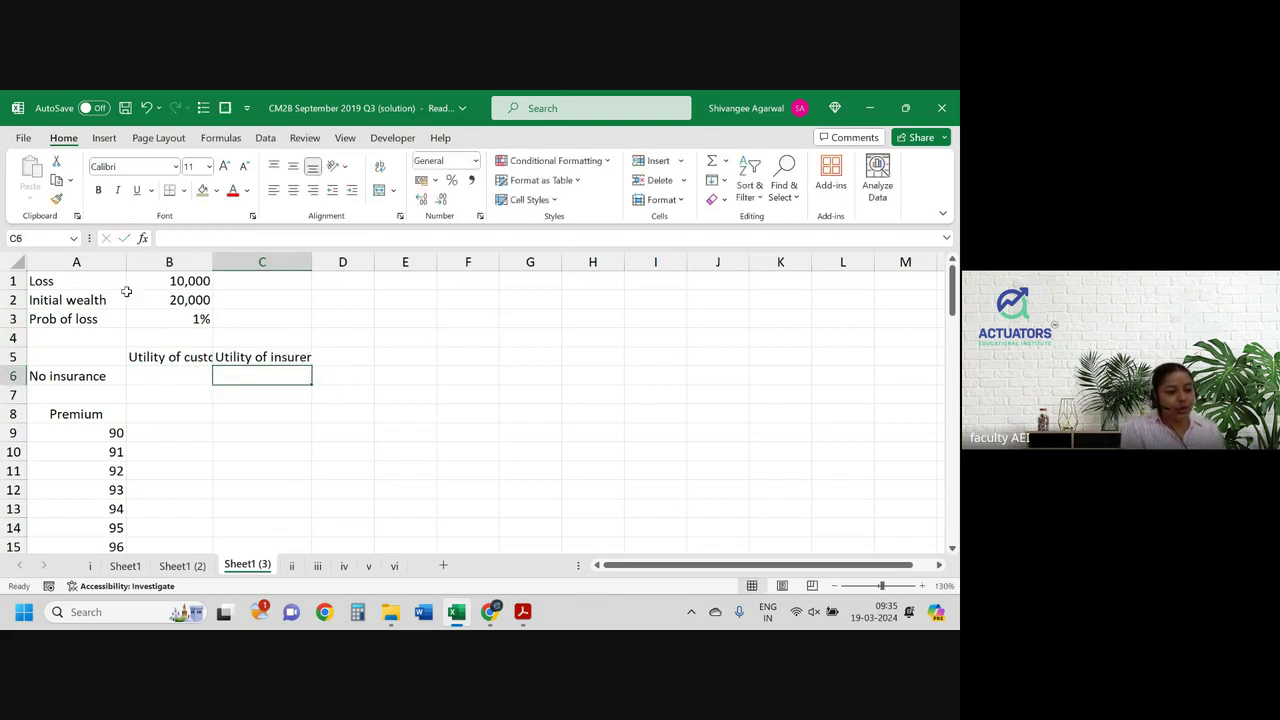
pyautogui.click(13, 357)
pyautogui.click(380, 166)
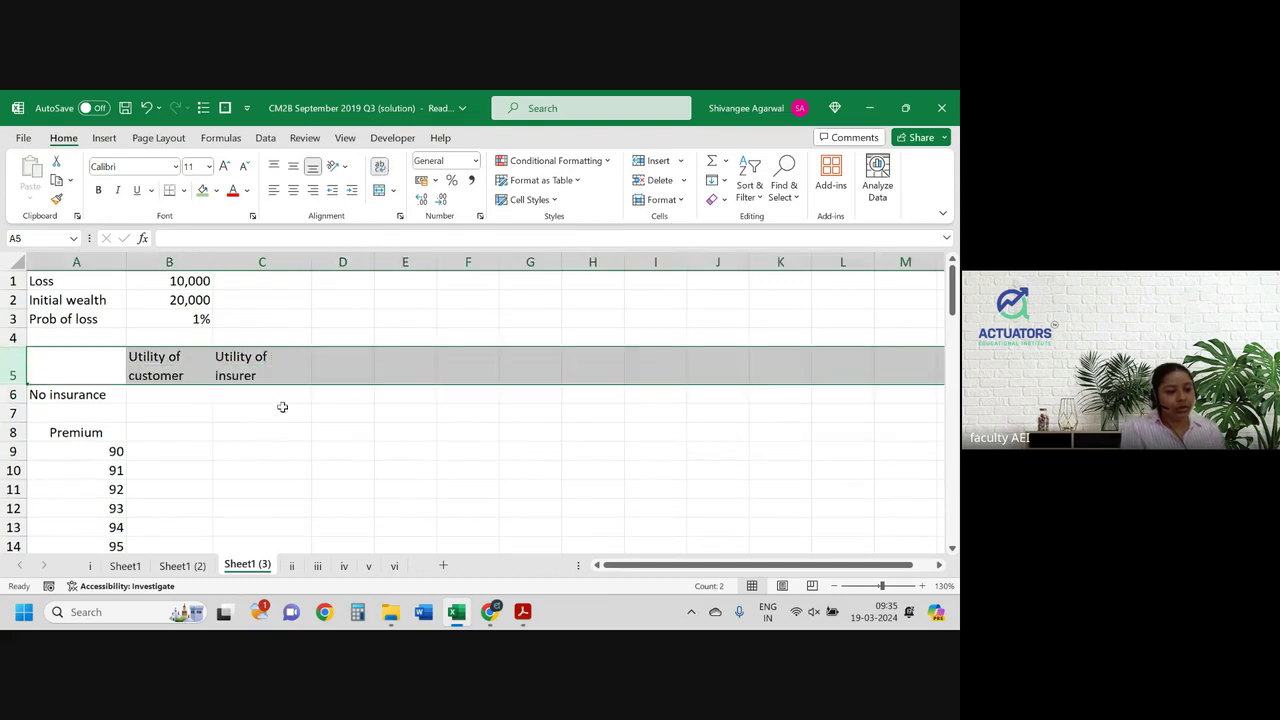
# Step: Link B6 to the no-insurance expected utility with =Sheet1!B8 and show it to three decimal places
pyautogui.click(164, 396)
pyautogui.write('=')
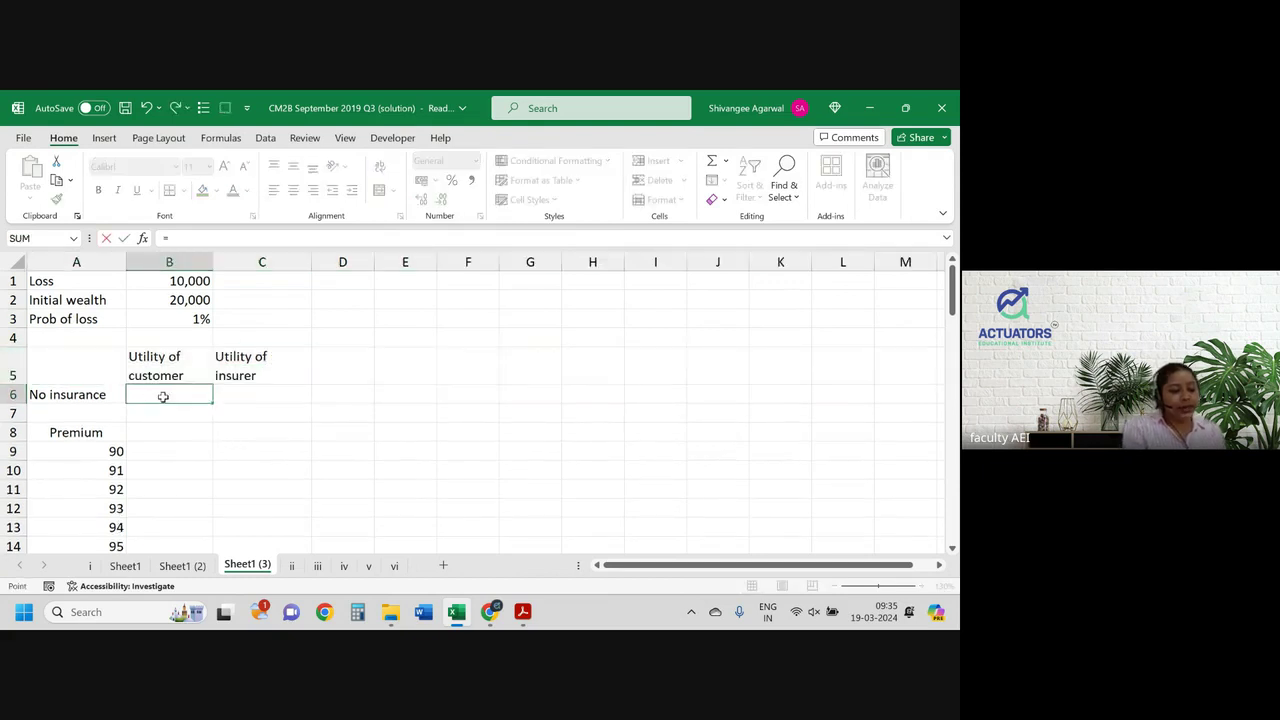
pyautogui.hotkey('ctrl', 'pageup')
pyautogui.hotkey('ctrl', 'pageup')
pyautogui.click(182, 360)
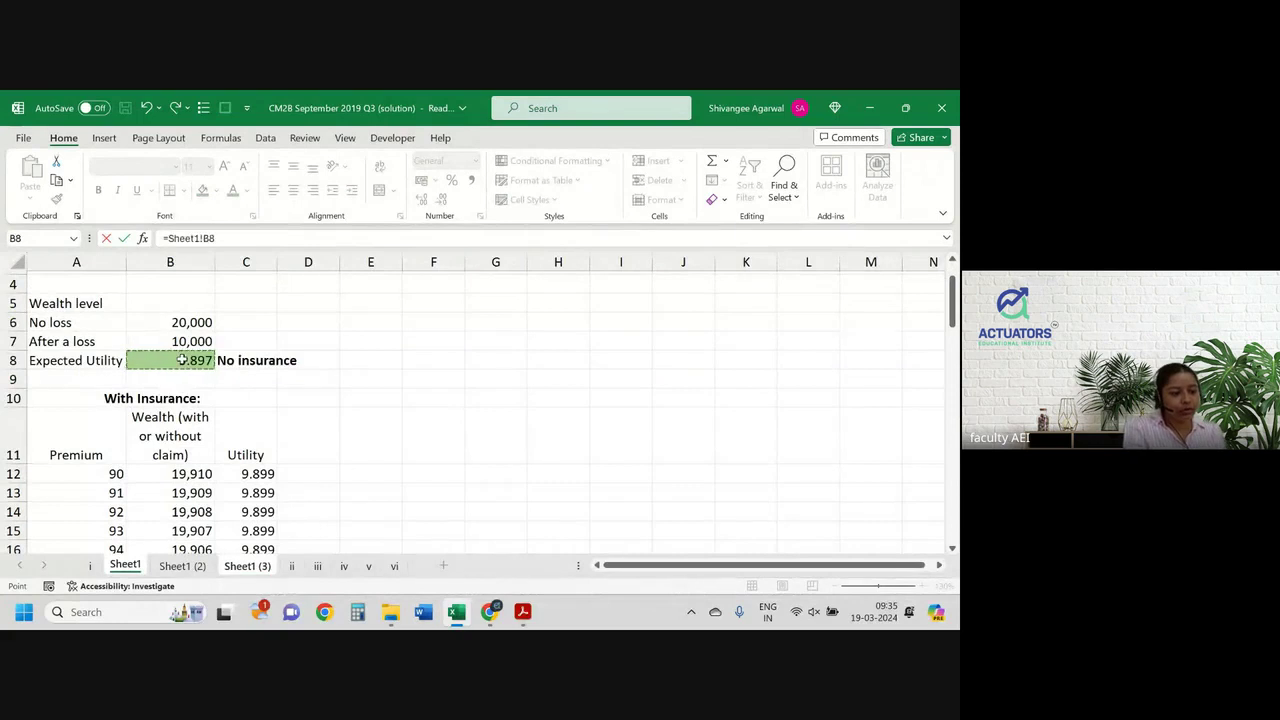
pyautogui.press('Return')
pyautogui.press('Left')
pyautogui.click(442, 199)
pyautogui.click(442, 199)
pyautogui.click(442, 199)
pyautogui.click(442, 199)
pyautogui.click(442, 199)
# Step: Set the insurer's no-insurance utility in C6 to 0
pyautogui.press('Right')
pyautogui.write('0')
pyautogui.press('Return')
# Step: Copy the two utility headers from B5:C5 to B8:C8 beside the Premium header
pyautogui.press('Down')
pyautogui.press('Left')
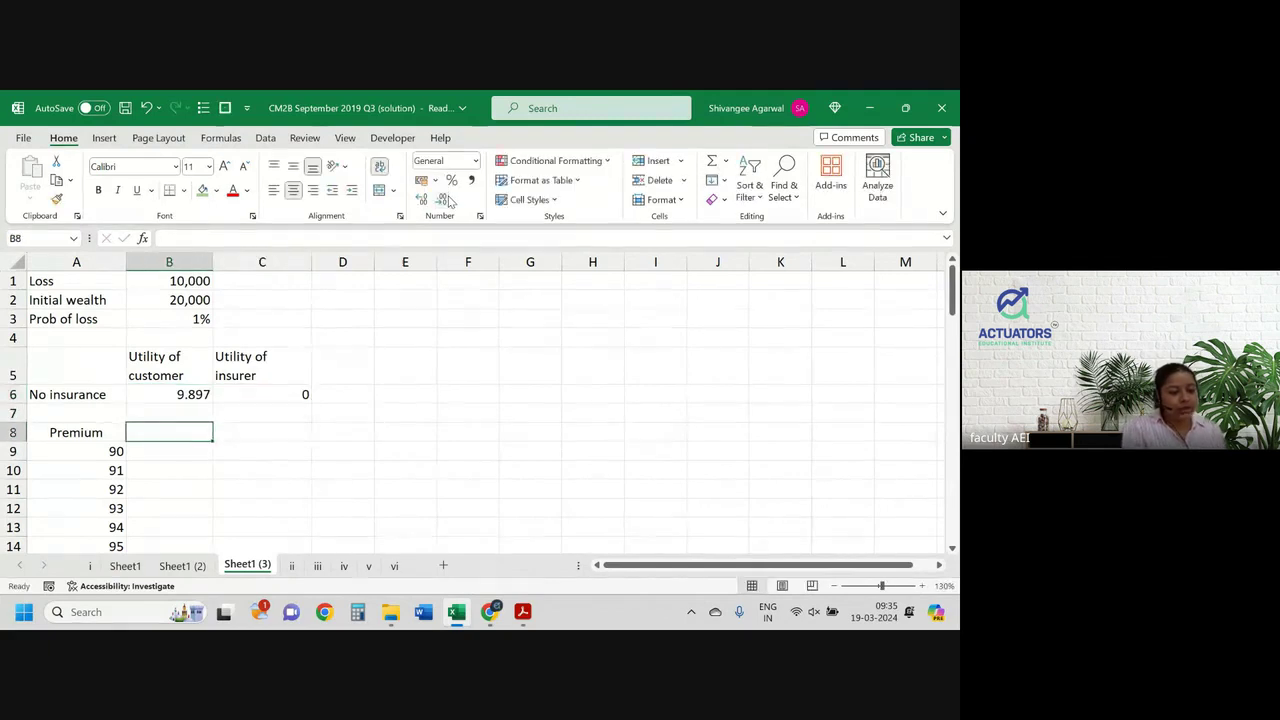
pyautogui.press('Up')
pyautogui.press('Up')
pyautogui.press('Up')
pyautogui.hotkey('shift', 'Right')
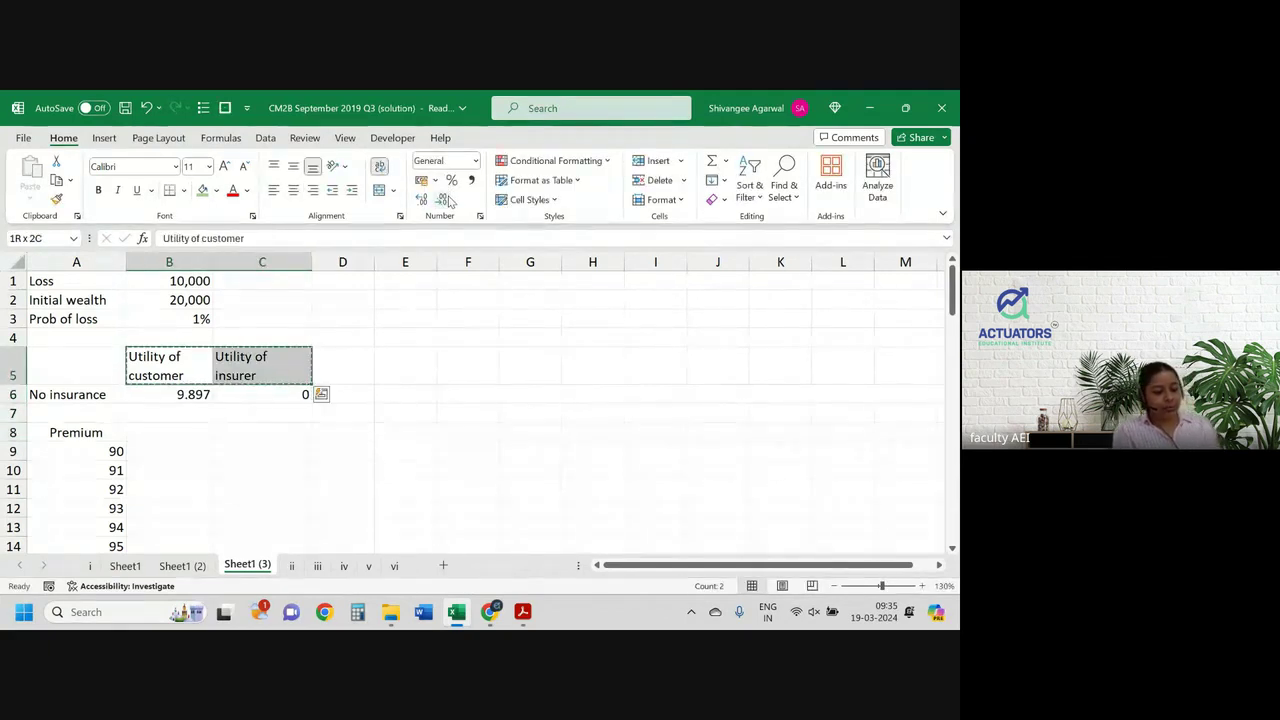
pyautogui.hotkey('ctrl', 'c')
pyautogui.press('Down')
pyautogui.press('Down')
pyautogui.press('Down')
pyautogui.hotkey('ctrl', 'v')
# Step: Insert another blank row at row 7, above the premium table
pyautogui.press('Up')
pyautogui.press('Left')
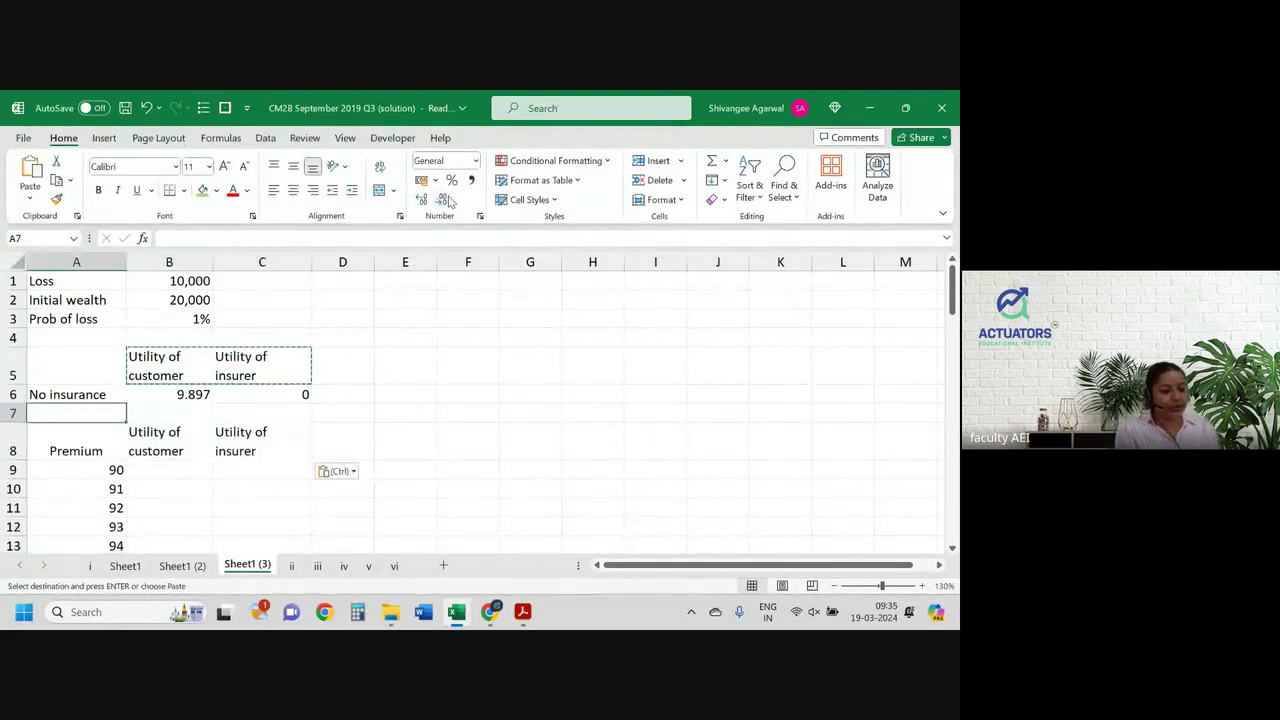
pyautogui.hotkey('shift', 'space')
pyautogui.hotkey('ctrl', 'shift', '+')
# Step: Label the premium table by entering "With Inusrance" in A8
pyautogui.press('Down')
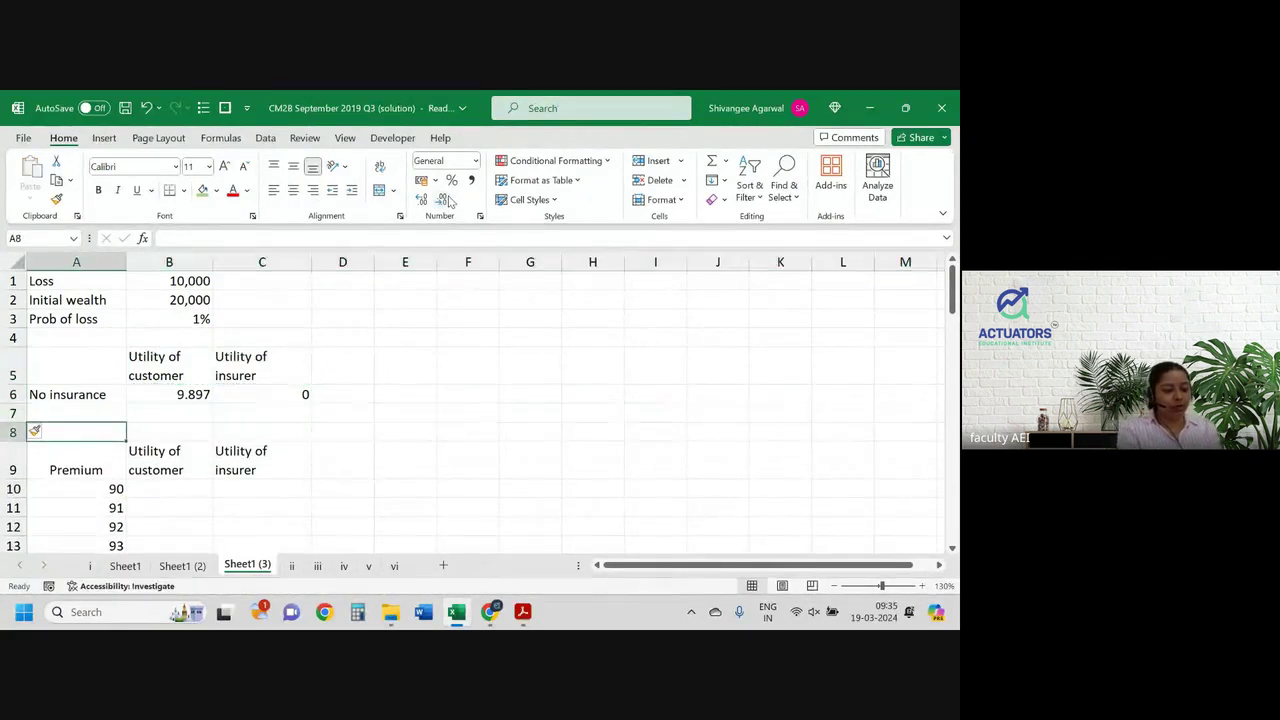
pyautogui.write('Wityh')
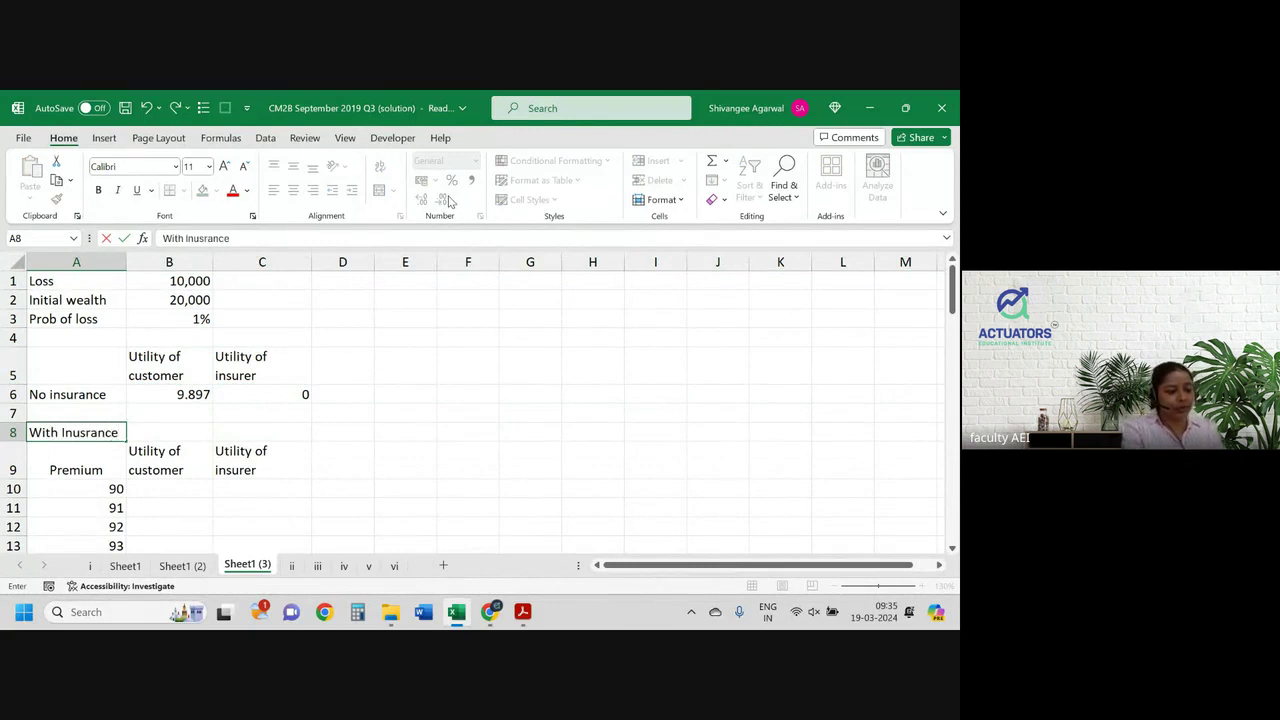
pyautogui.press('Return')
pyautogui.press('Right')
pyautogui.press('Down')
pyautogui.press('Down')
pyautogui.press('Up')
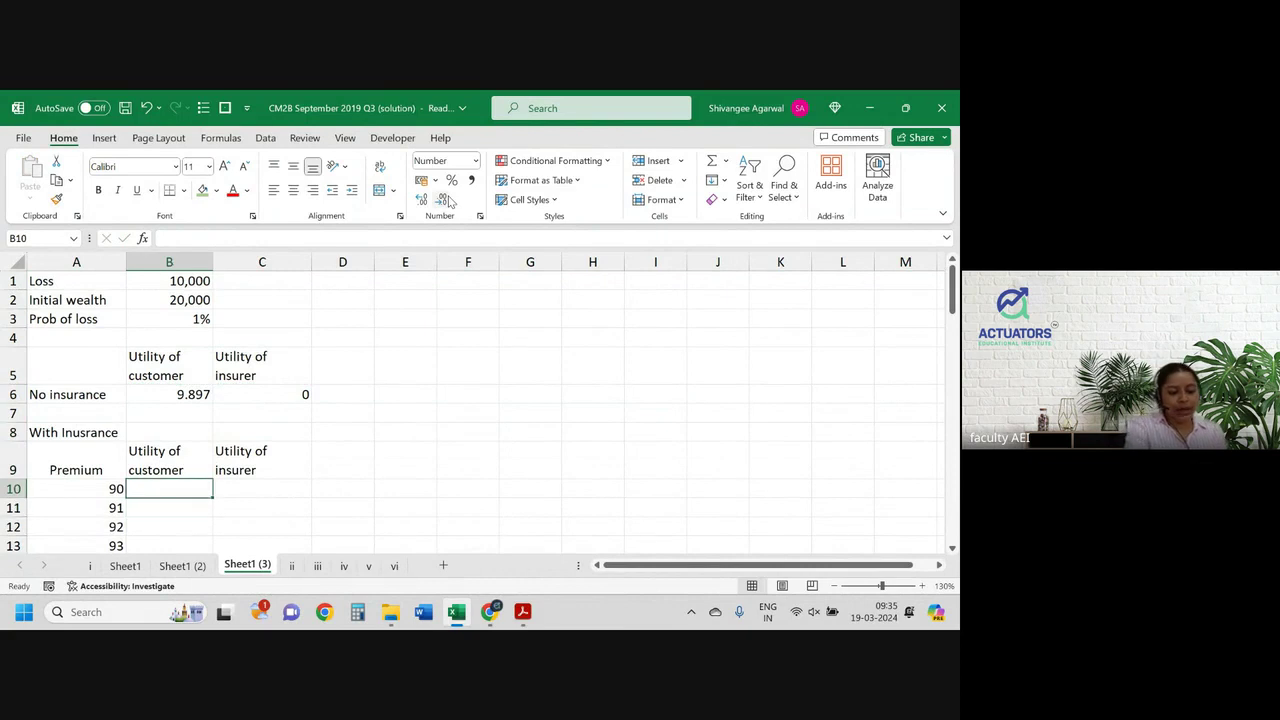
# Step: Link the customer's with-insurance utility for the 90 premium in B10 to cell C12 of Sheet1
pyautogui.write('=')
pyautogui.hotkey('ctrl', 'pageup')
pyautogui.hotkey('ctrl', 'pageup')
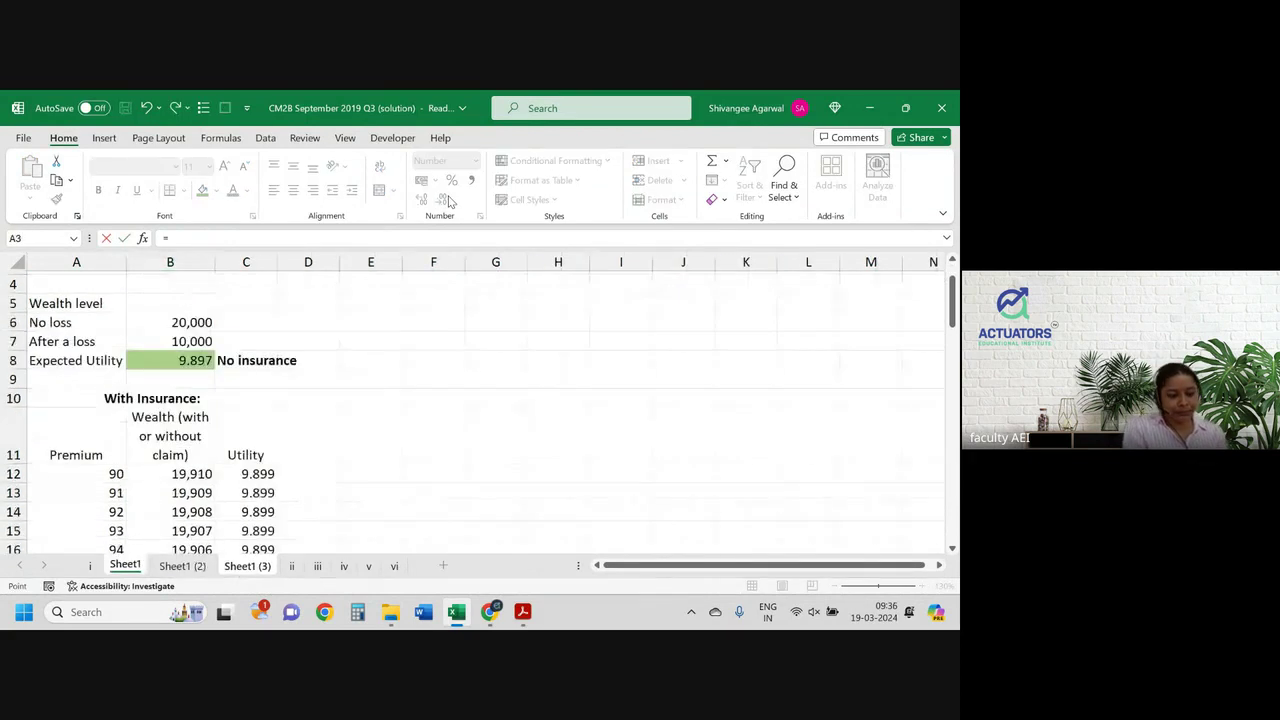
pyautogui.click(258, 474)
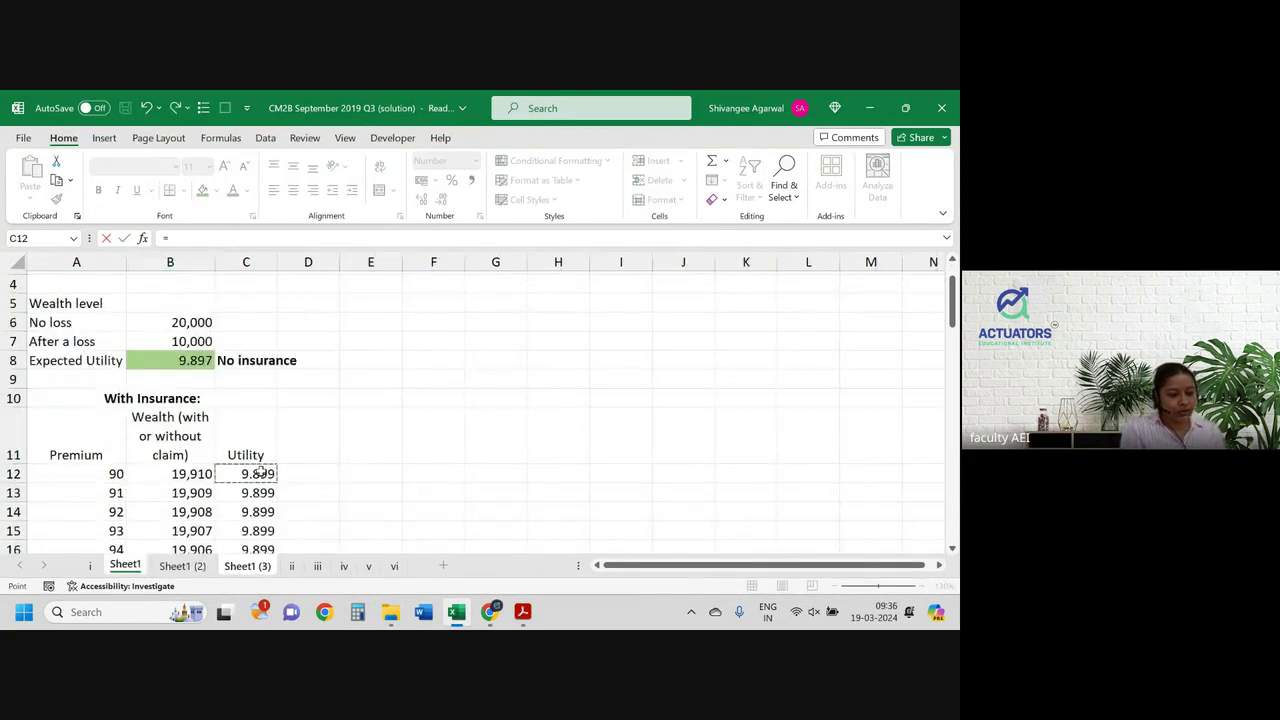
pyautogui.press('Return')
# Step: Format B10 to three decimal places and fill its formula down for all premiums
pyautogui.click(208, 484)
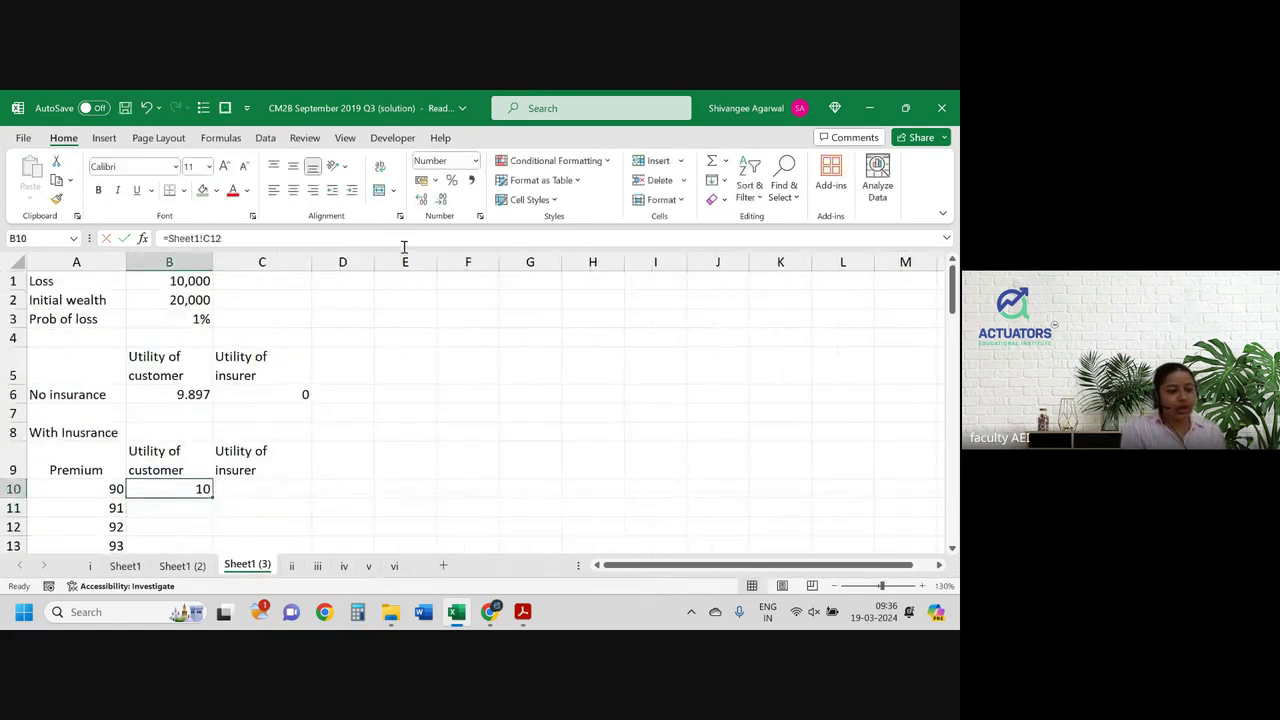
pyautogui.click(421, 199)
pyautogui.click(421, 199)
pyautogui.click(421, 199)
pyautogui.moveTo(213, 498); pyautogui.dragTo(213, 548)
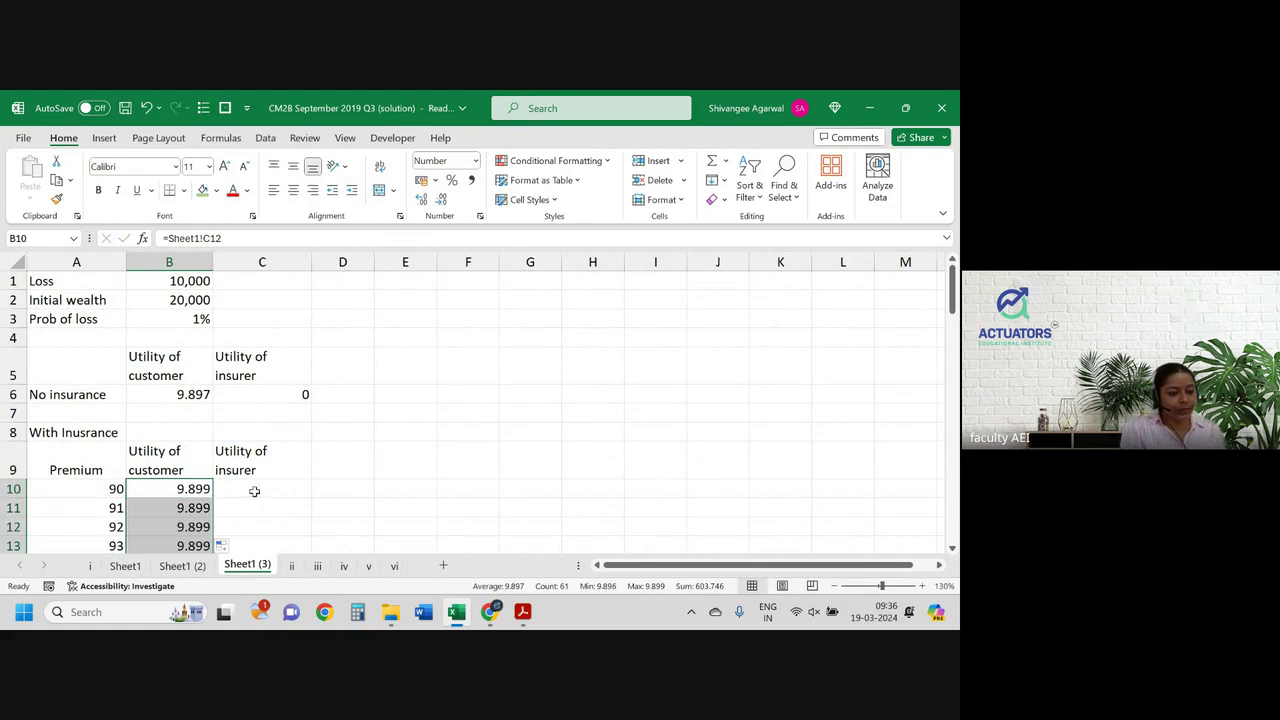
# Step: Link the insurer's with-insurance utility for the 90 premium in C10 to cell D6 of Sheet1 (2)
pyautogui.click(254, 491)
pyautogui.write('=')
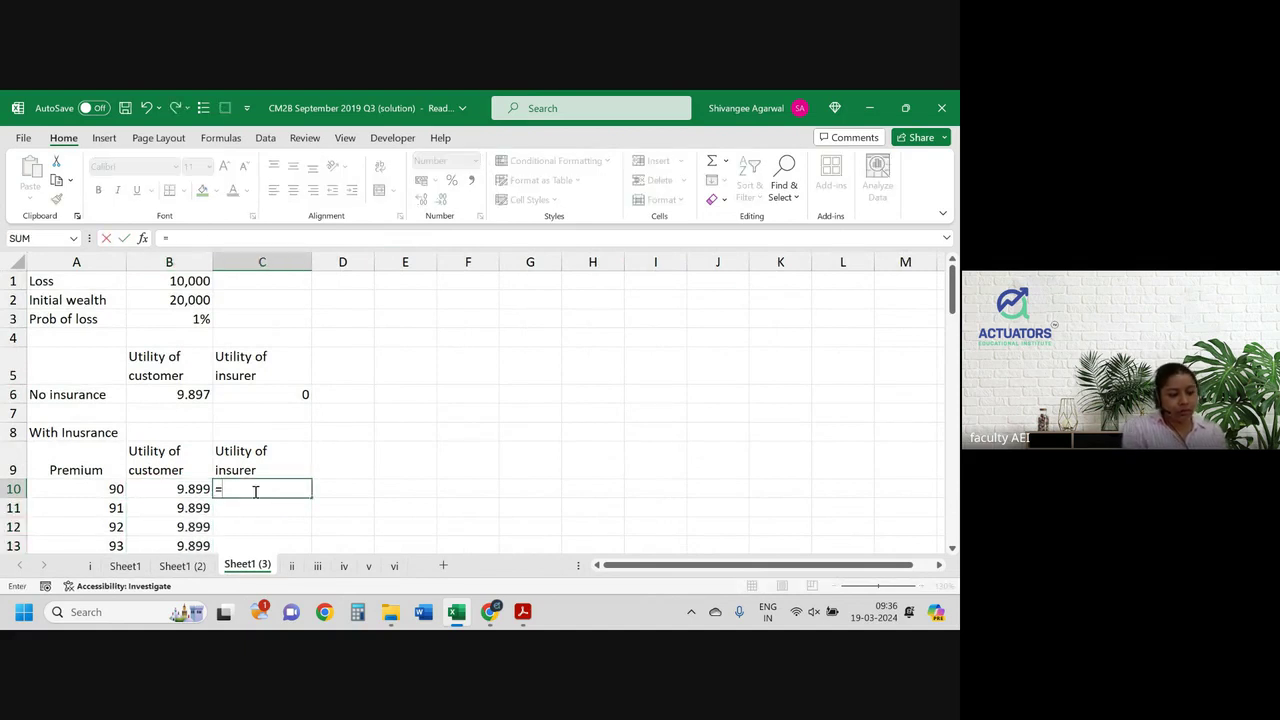
pyautogui.hotkey('ctrl', 'pageup')
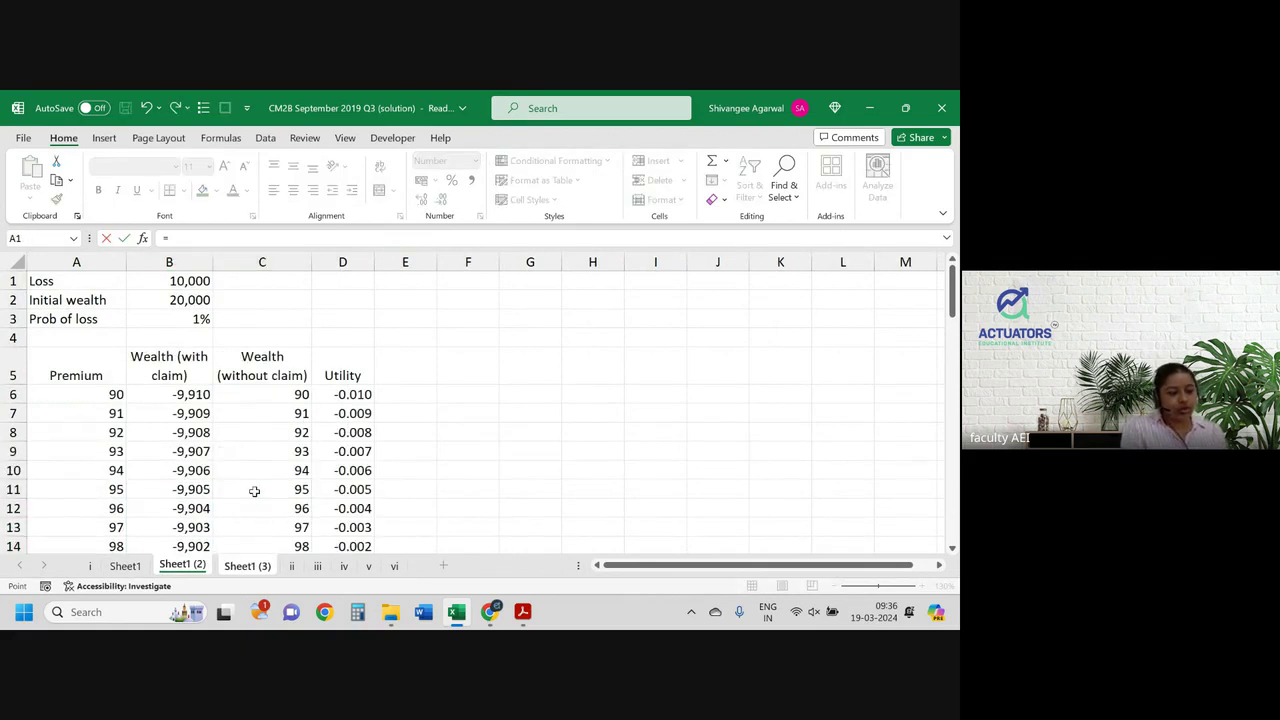
pyautogui.click(353, 395)
pyautogui.press('Return')
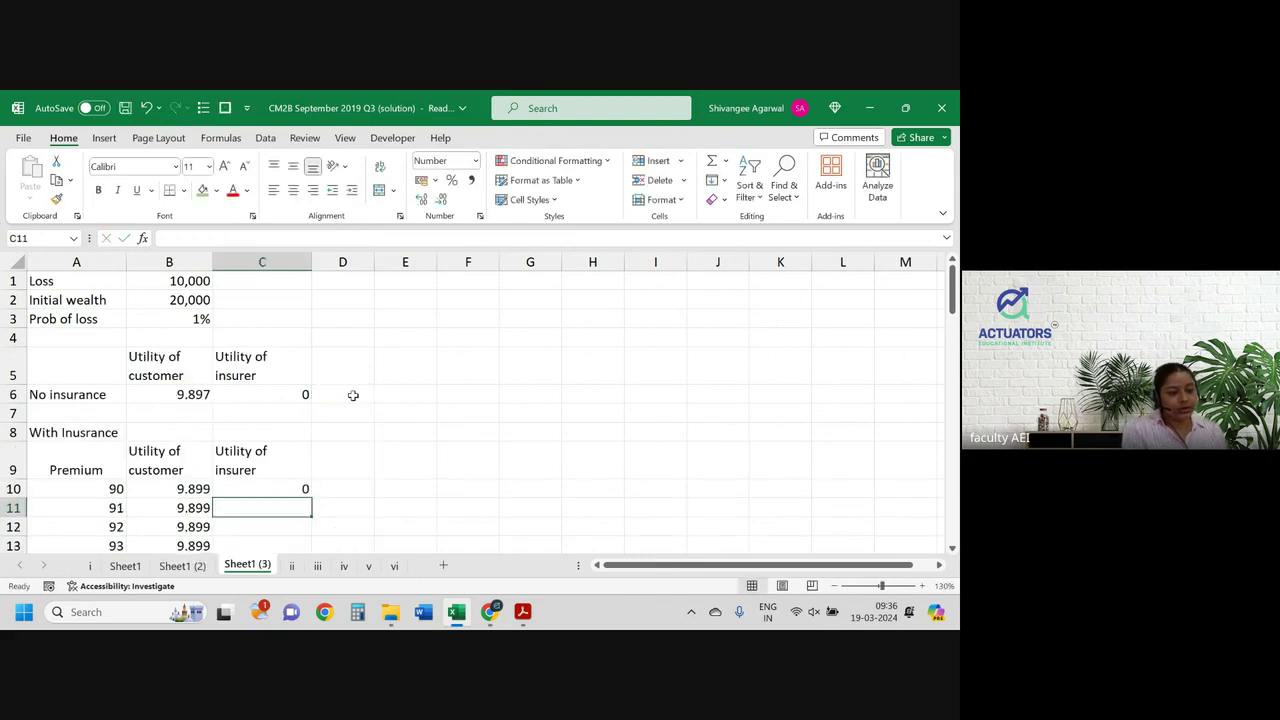
# Step: Format C10 to three decimal places and fill its formula down for all premiums
pyautogui.click(282, 486)
pyautogui.click(420, 201)
pyautogui.click(420, 201)
pyautogui.click(420, 201)
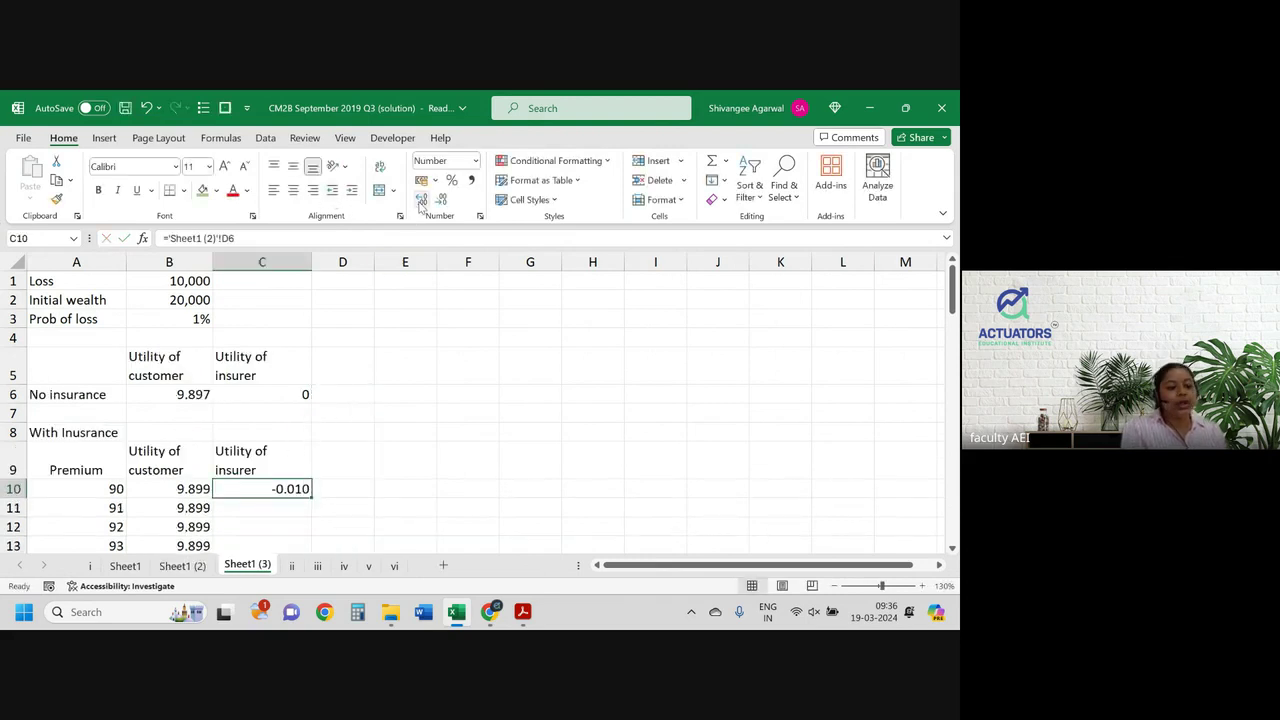
pyautogui.doubleClick(311, 497)
# Step: Enter the header "Customer higher utility" in D9, beside the insurer utility header
pyautogui.click(336, 464)
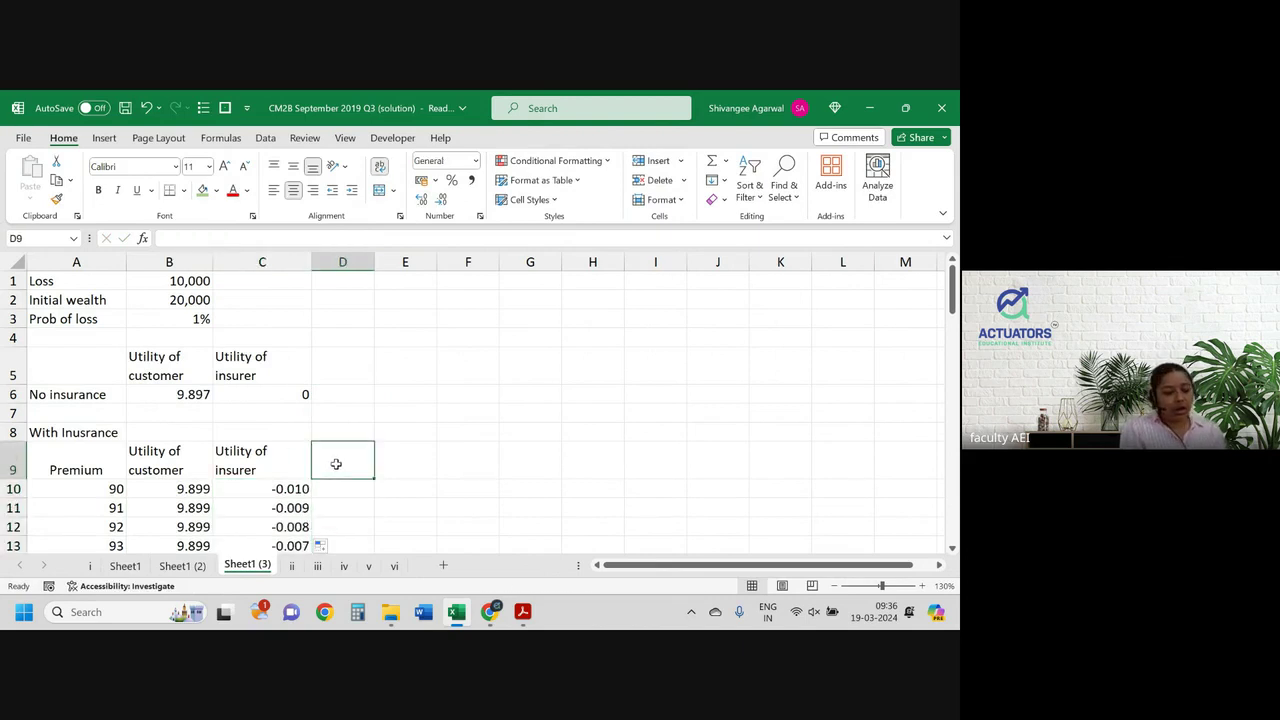
pyautogui.write('Customer')
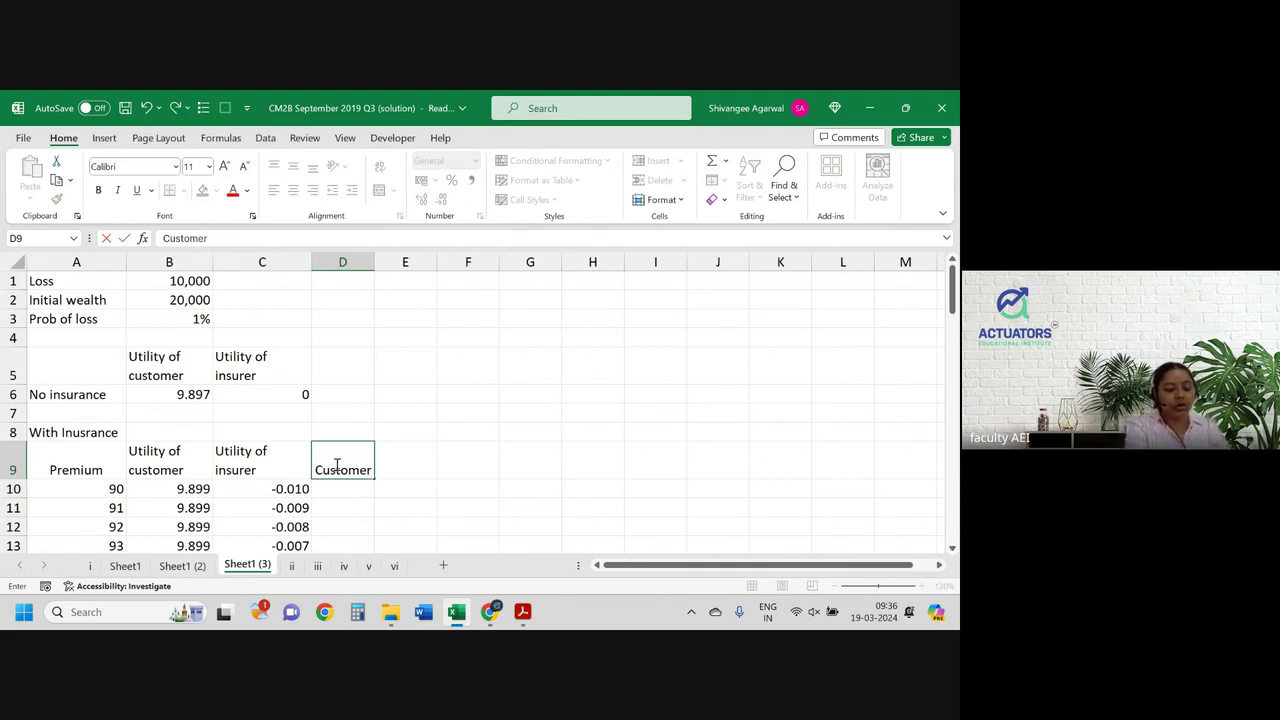
pyautogui.write('higher utility')
pyautogui.press('Return')
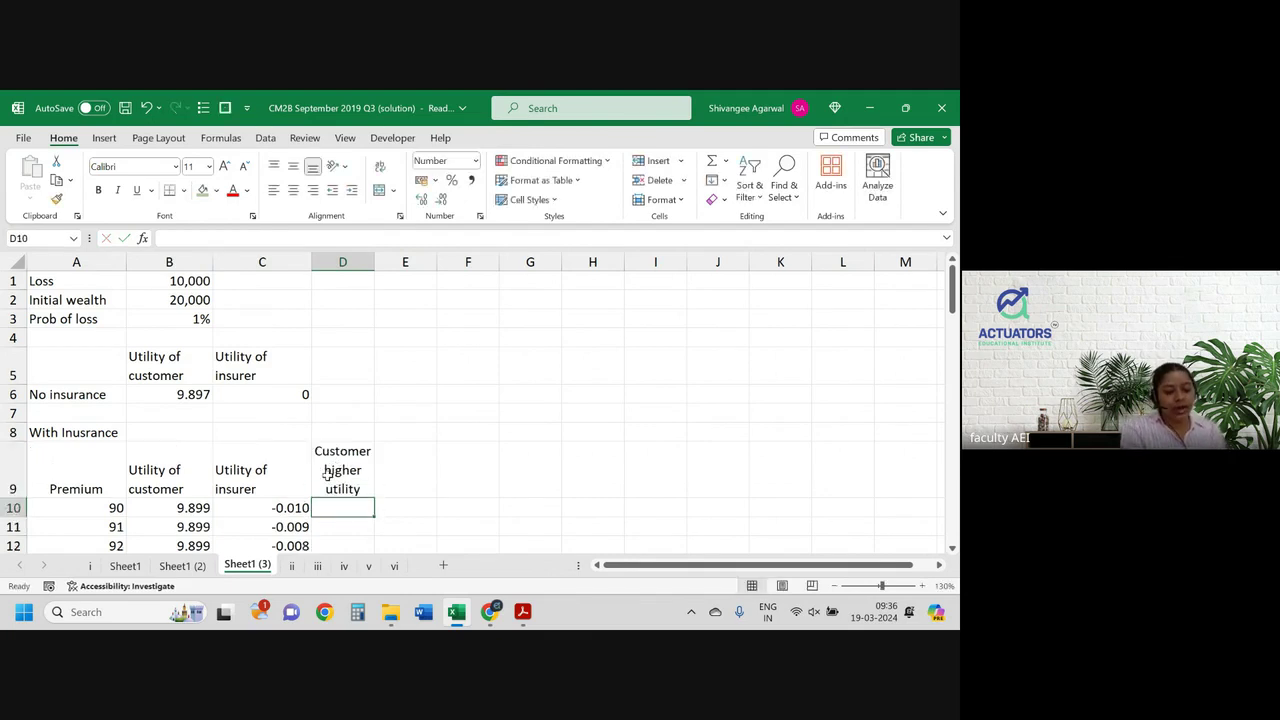
# Step: Copy the D9 header into E9 and change it to "Insurer higher utility"
pyautogui.click(329, 474)
pyautogui.moveTo(375, 497); pyautogui.dragTo(434, 491)
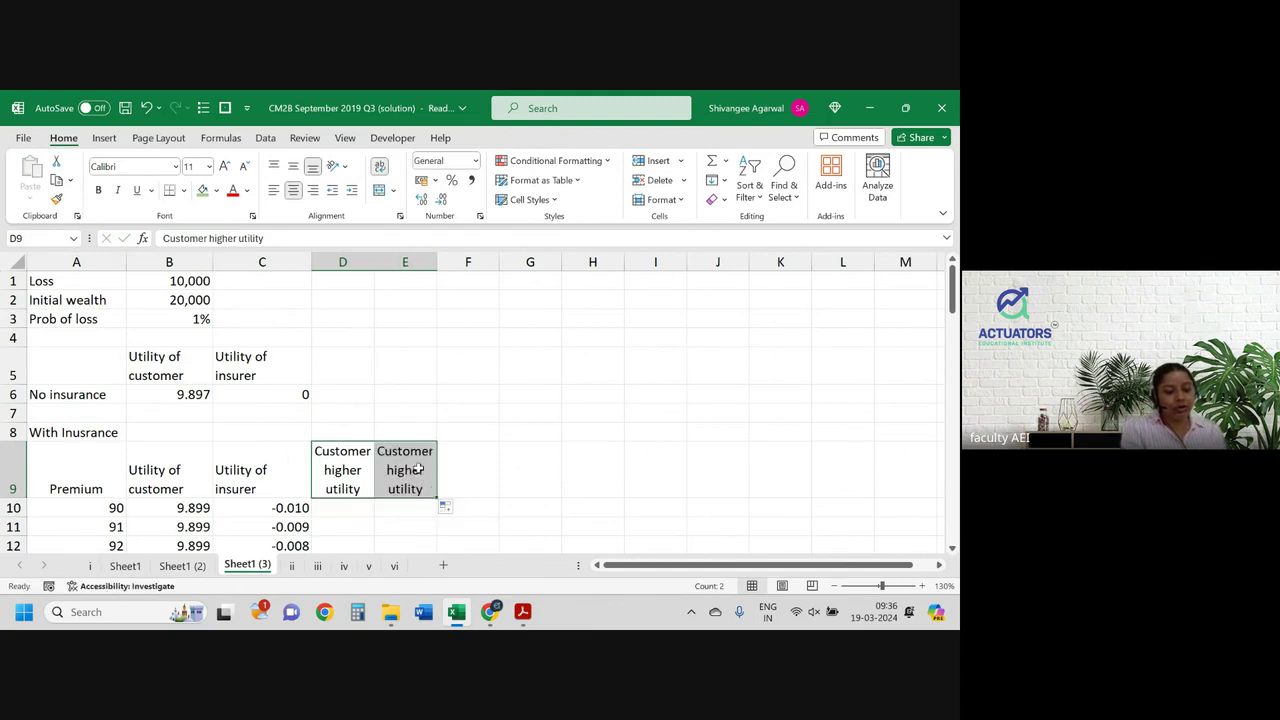
pyautogui.click(415, 465)
pyautogui.doubleClick(407, 453)
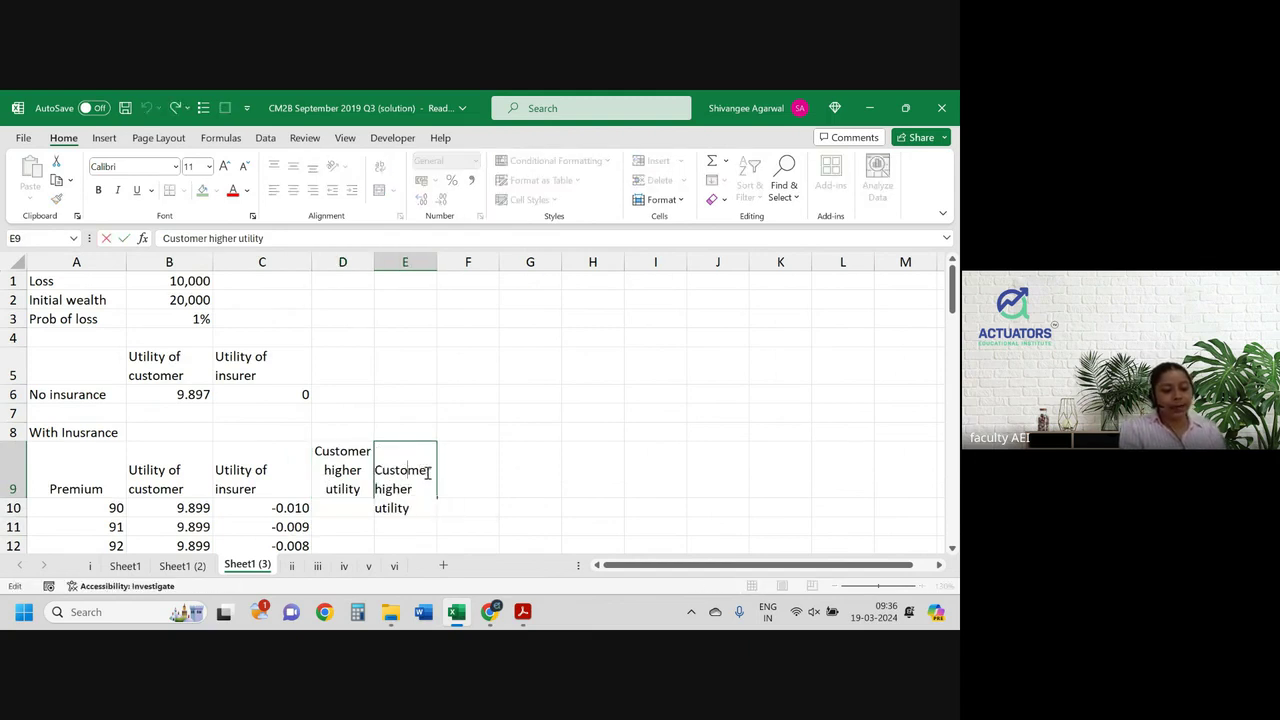
pyautogui.moveTo(431, 472); pyautogui.dragTo(368, 472)
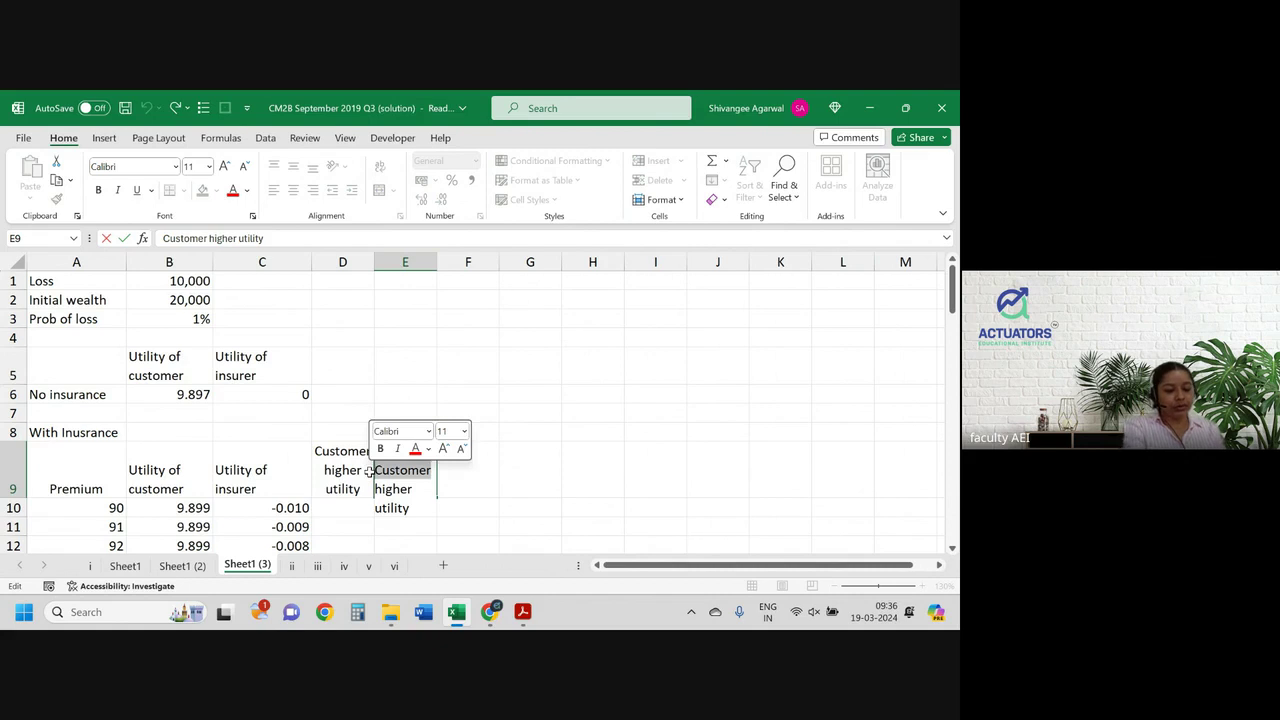
pyautogui.write('Insurer')
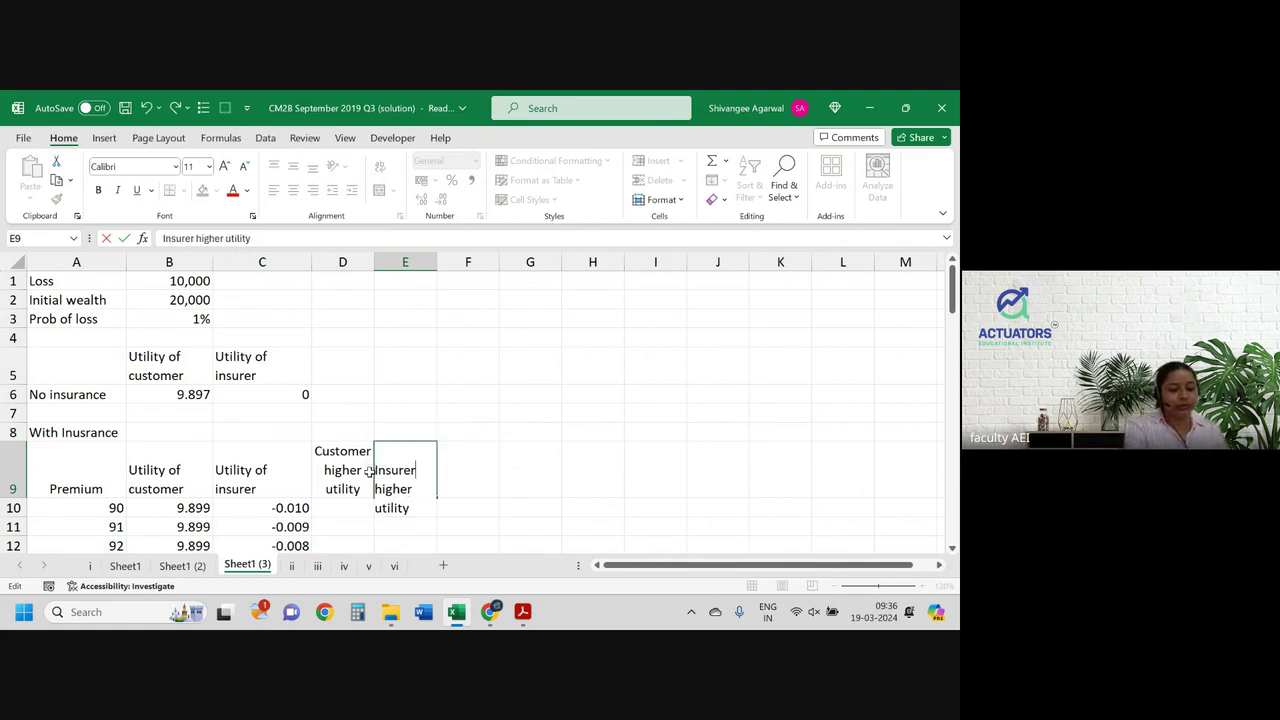
pyautogui.press('Return')
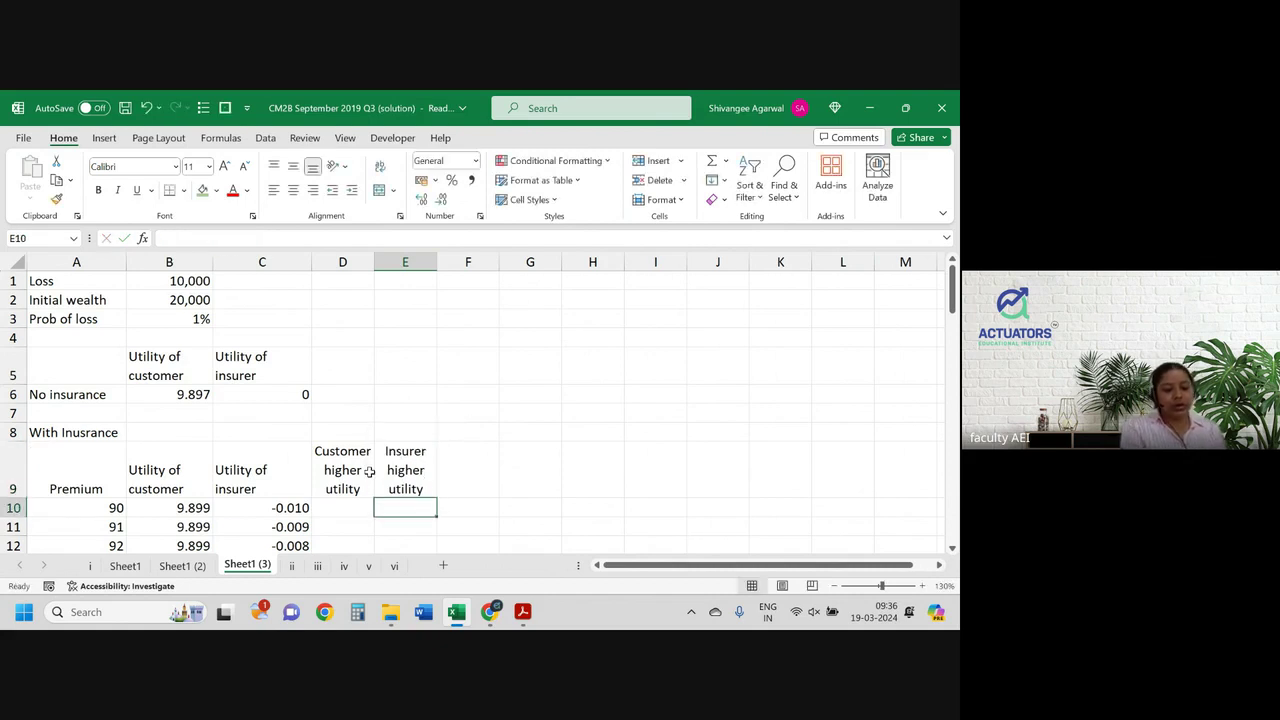
# Step: Test whether the customer's utility is higher with insurance using =B10>$B$6 in D10, and fill the formula down for all premiums
pyautogui.click(360, 503)
pyautogui.scroll(-1, 360, 503)
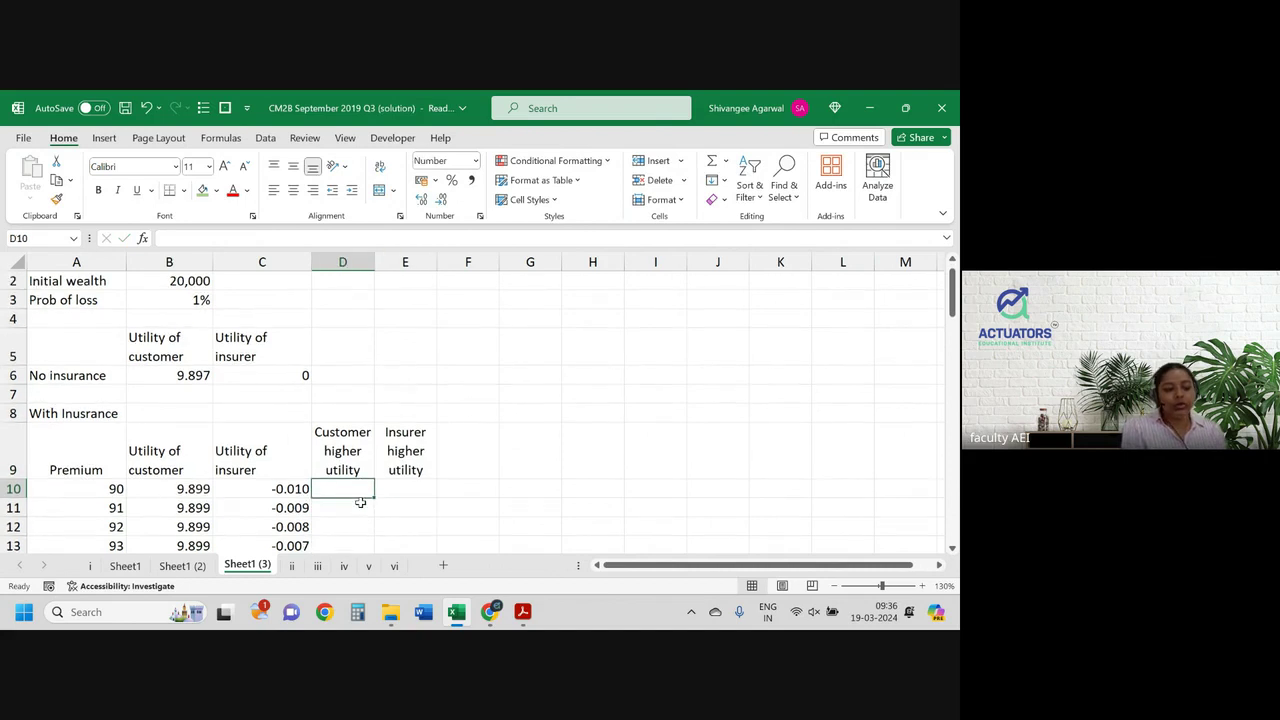
pyautogui.write('=')
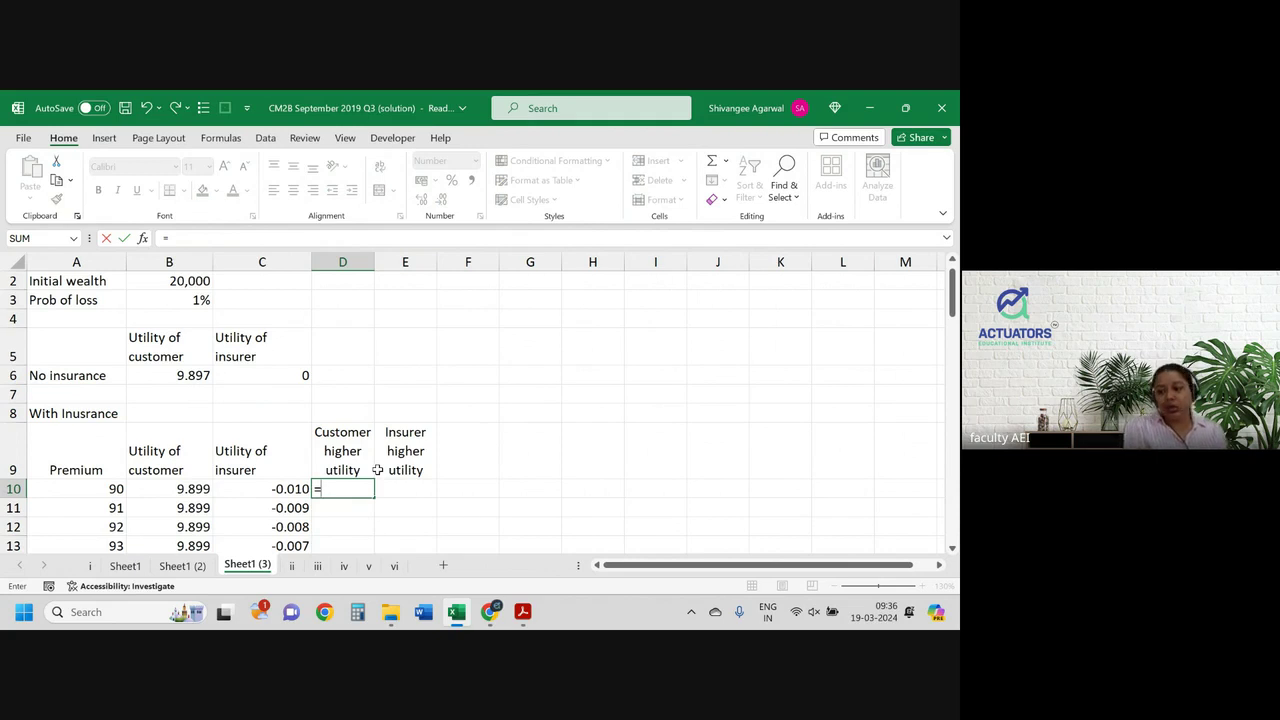
pyautogui.press('Left')
pyautogui.press('Left')
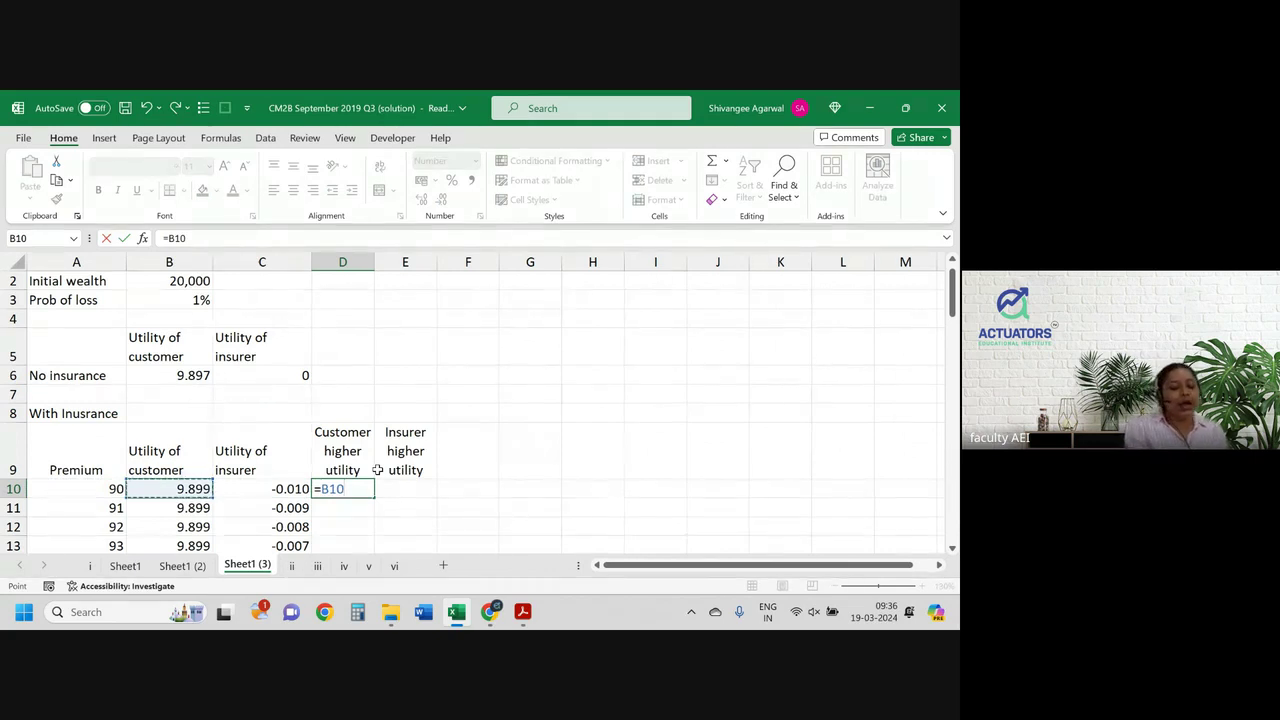
pyautogui.click(172, 375)
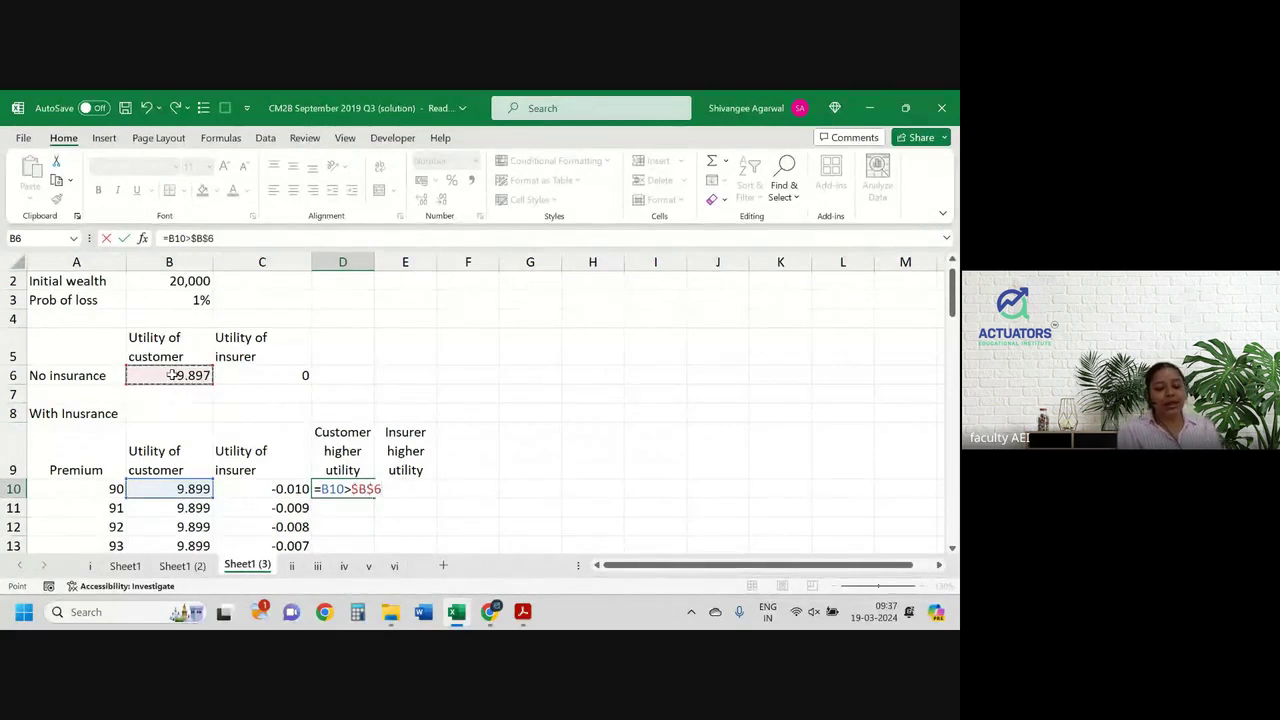
pyautogui.press('Return')
pyautogui.click(359, 490)
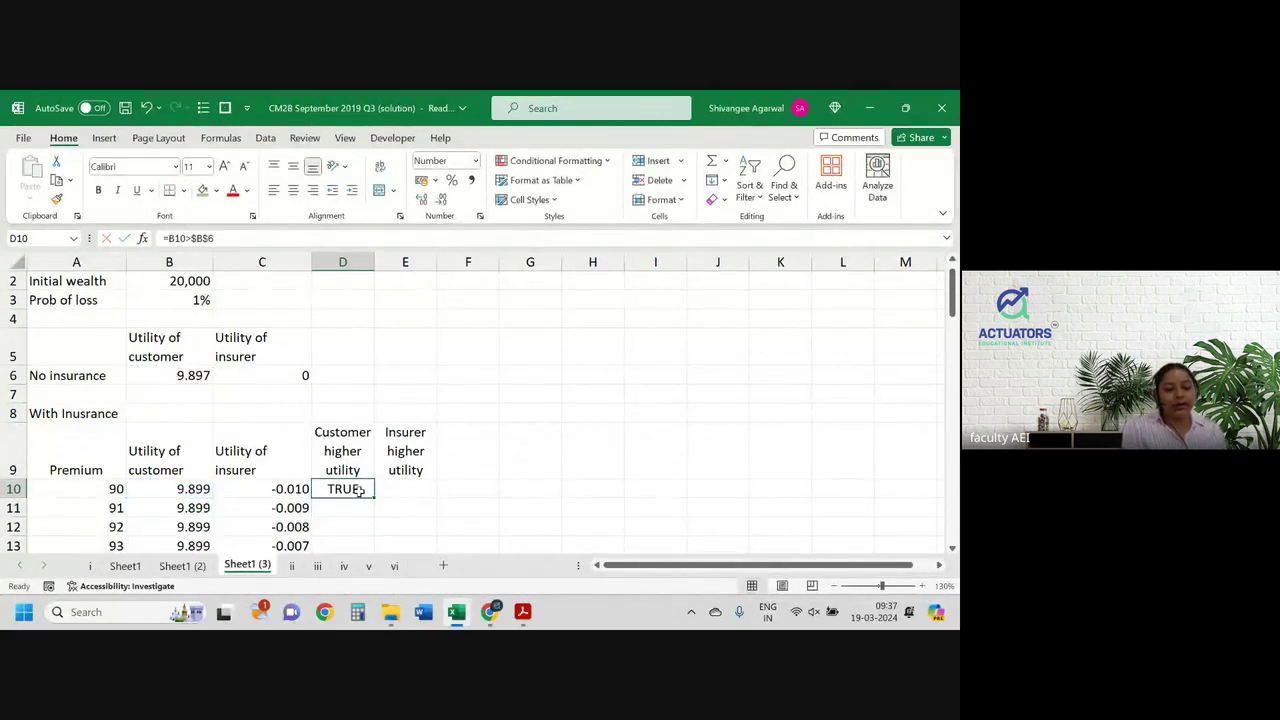
pyautogui.doubleClick(373, 497)
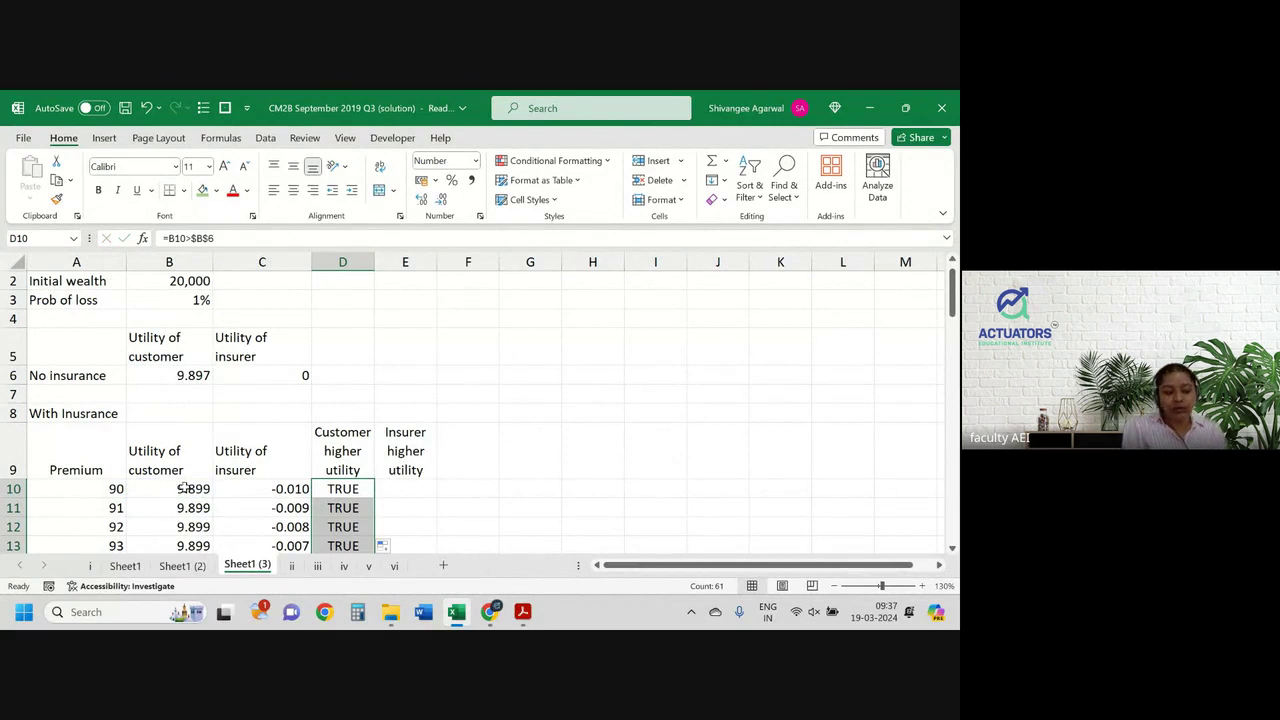
pyautogui.moveTo(185, 488); pyautogui.dragTo(150, 414)
pyautogui.click(86, 410)
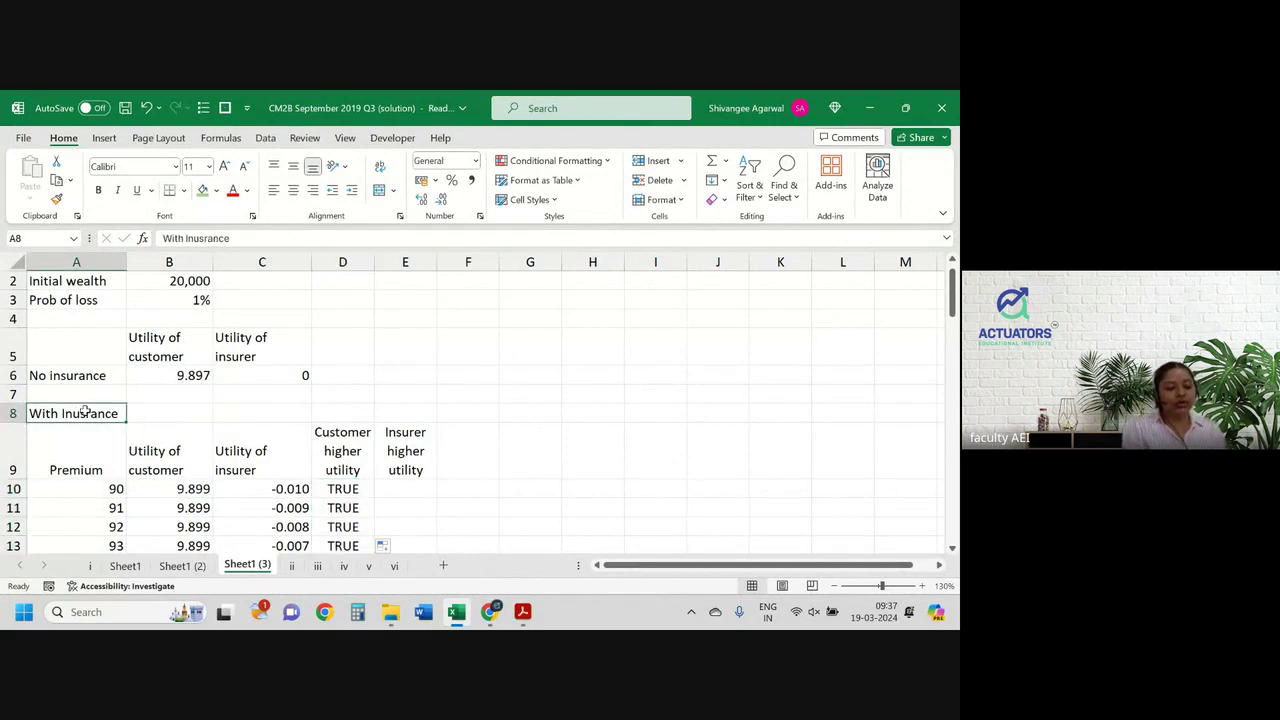
pyautogui.click(352, 495)
# Step: Add a question mark to the end of both headers, "Customer higher utility" in D9 and "Insurer higher utility" in E9
pyautogui.click(369, 469)
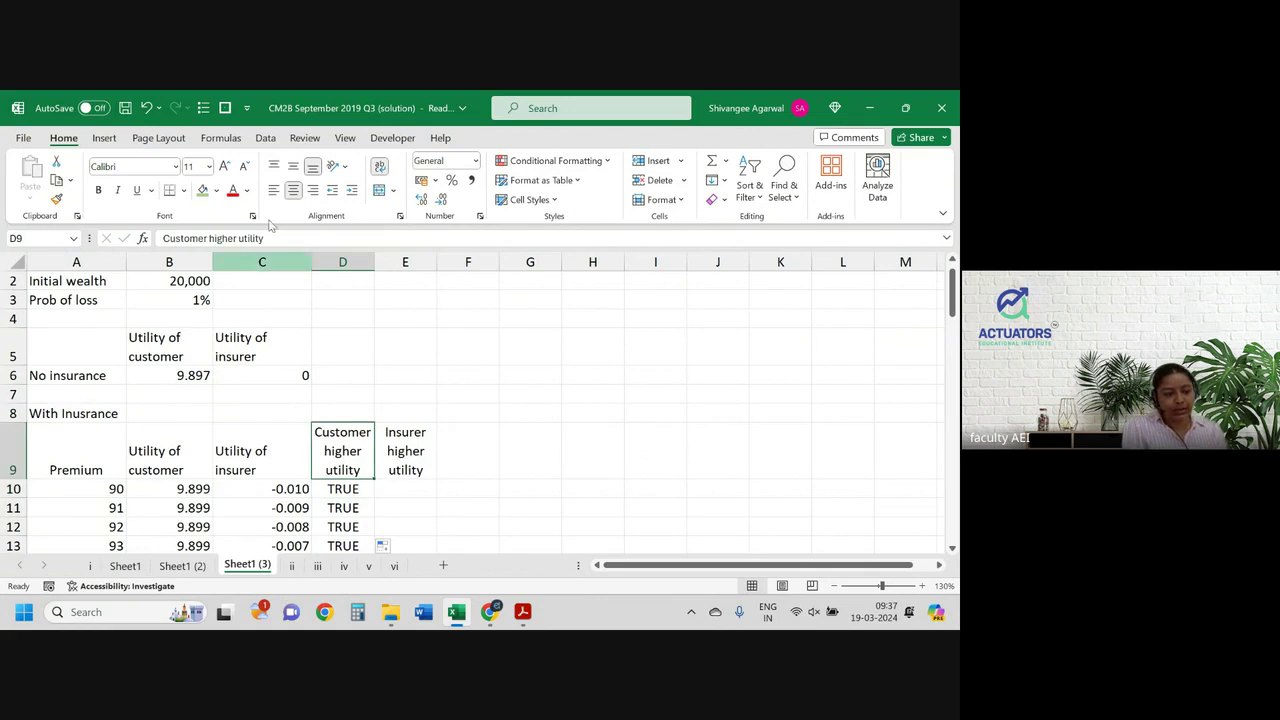
pyautogui.click(271, 240)
pyautogui.write('?')
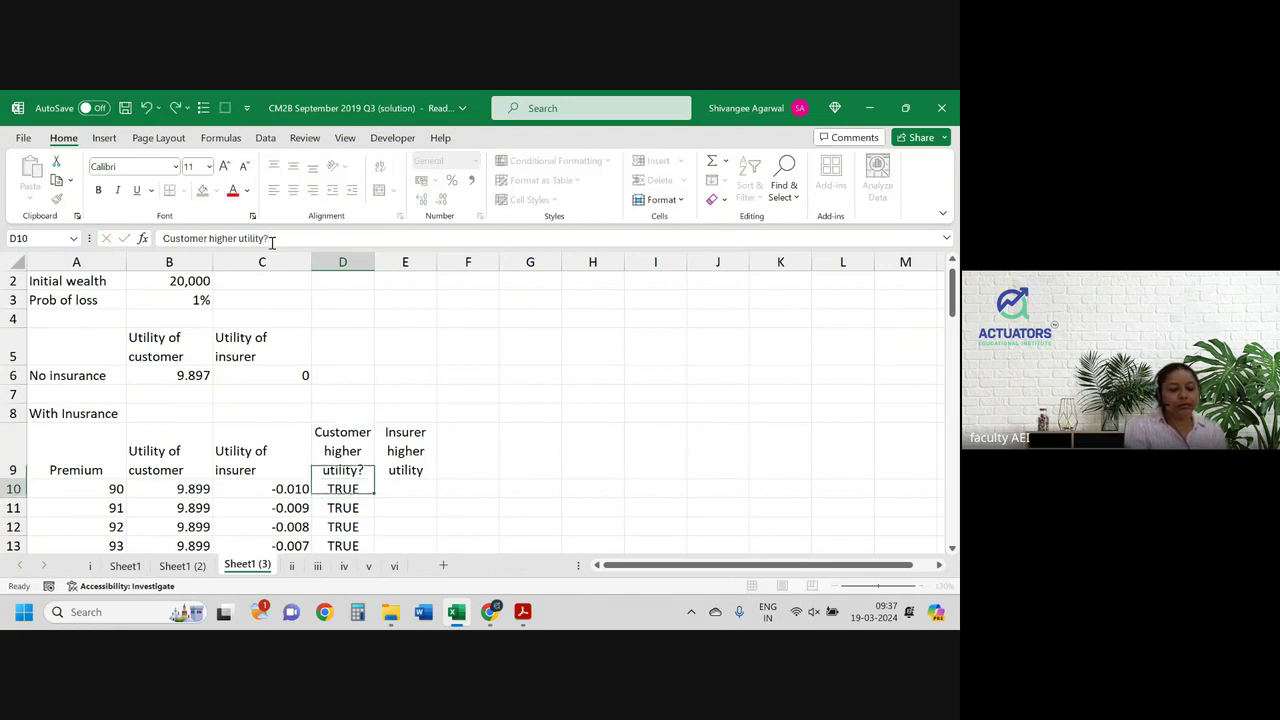
pyautogui.press('Tab')
pyautogui.press('F3')
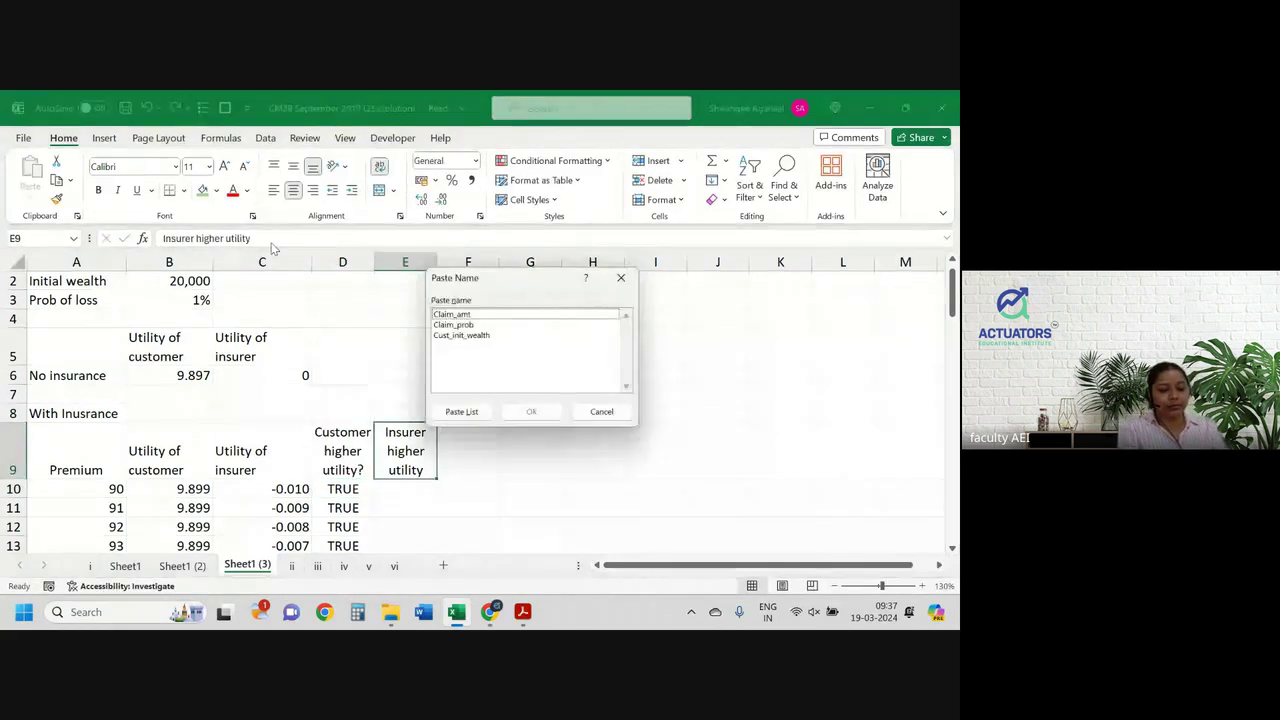
pyautogui.click(601, 411)
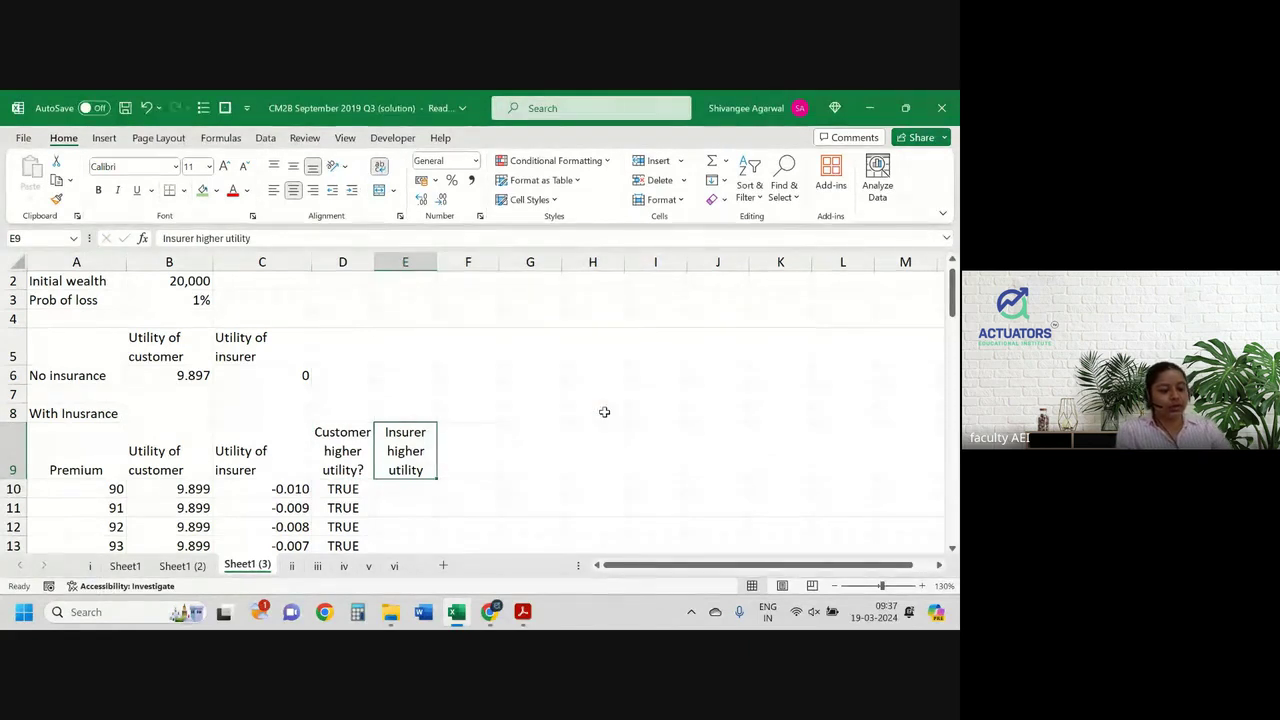
pyautogui.write('?')
pyautogui.press('Return')
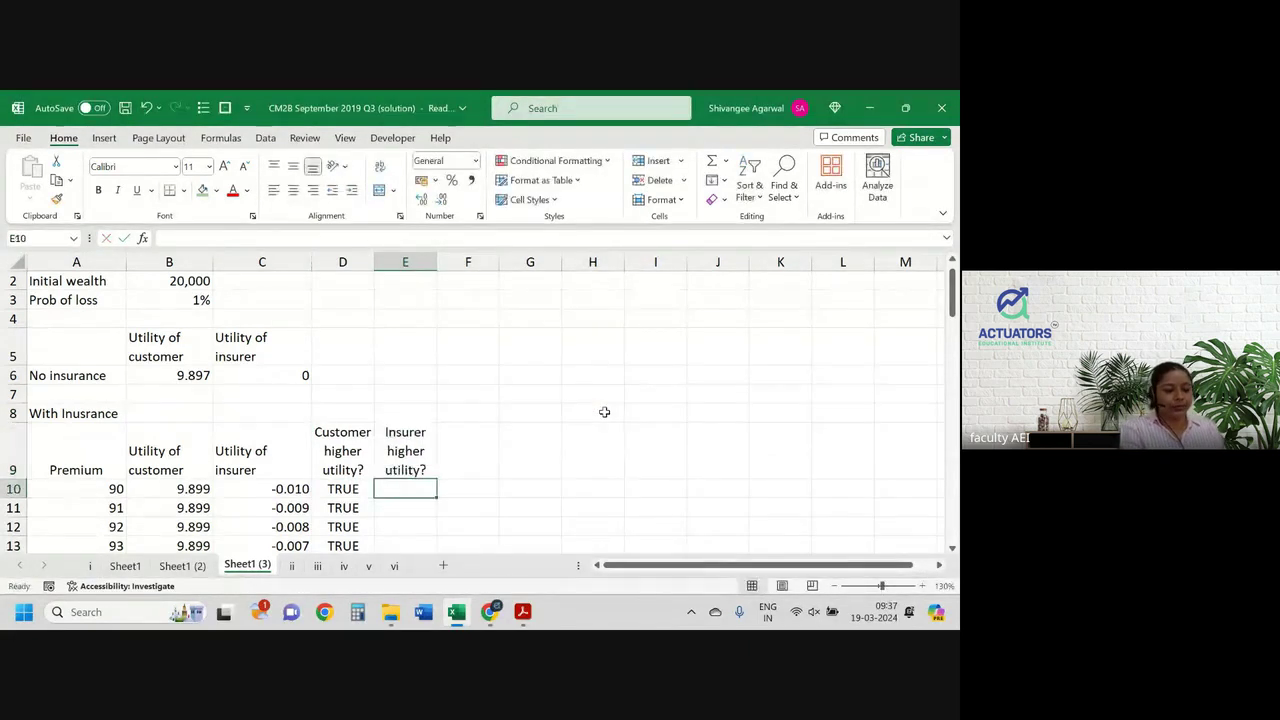
# Step: Test whether the insurer's utility is higher with insurance using =C10>$C$6 in E10, and fill the formula down for all premiums
pyautogui.write('=')
pyautogui.press('Left')
pyautogui.press('Left')
pyautogui.write('>')
pyautogui.click(270, 375)
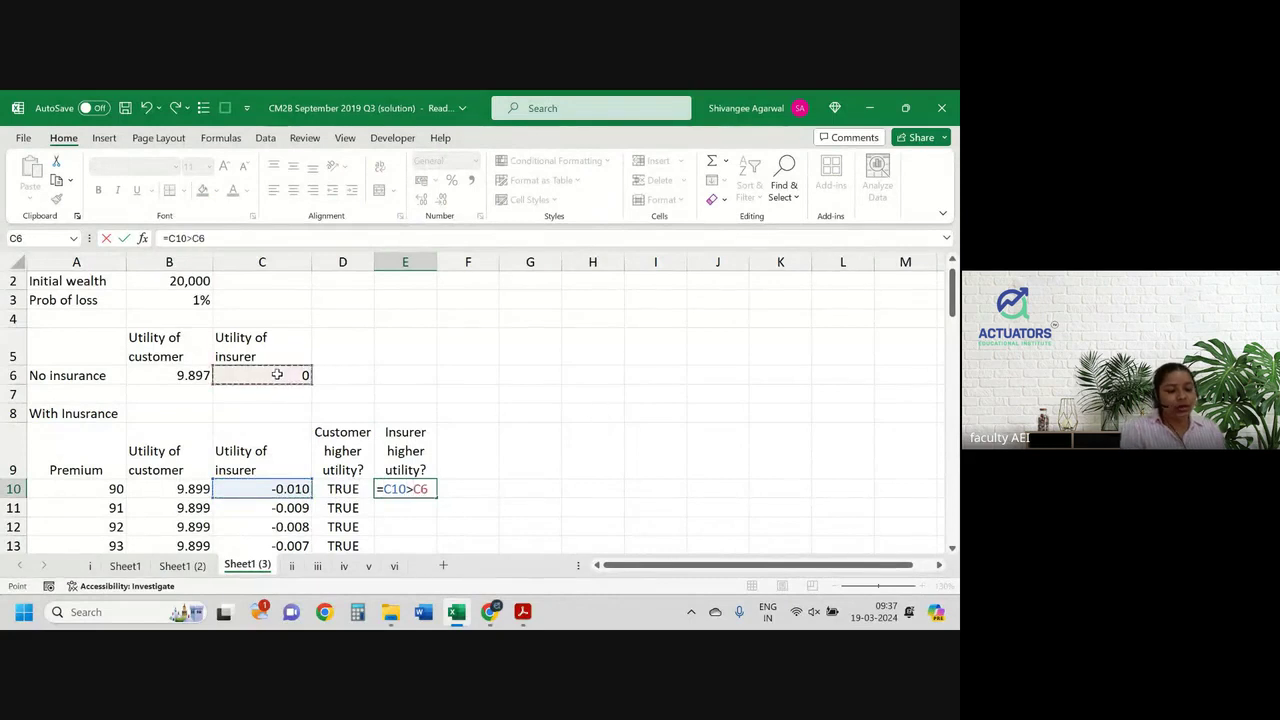
pyautogui.press('Return')
pyautogui.click(416, 489)
pyautogui.doubleClick(436, 497)
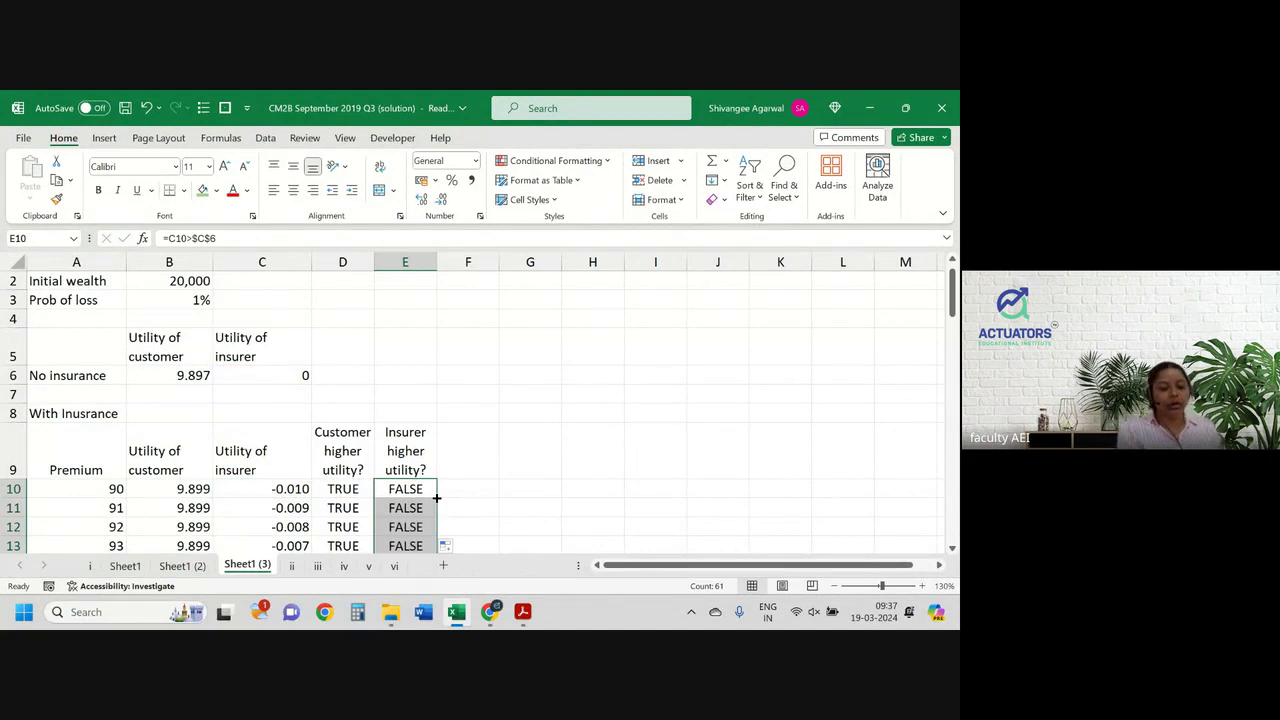
# Step: Examine where the customer and insurer comparison columns switch between TRUE and FALSE to identify premiums acceptable to both
pyautogui.scroll(-2, 362, 510)
pyautogui.scroll(-1, 372, 388)
pyautogui.scroll(1, 372, 388)
pyautogui.moveTo(350, 338); pyautogui.dragTo(340, 506)
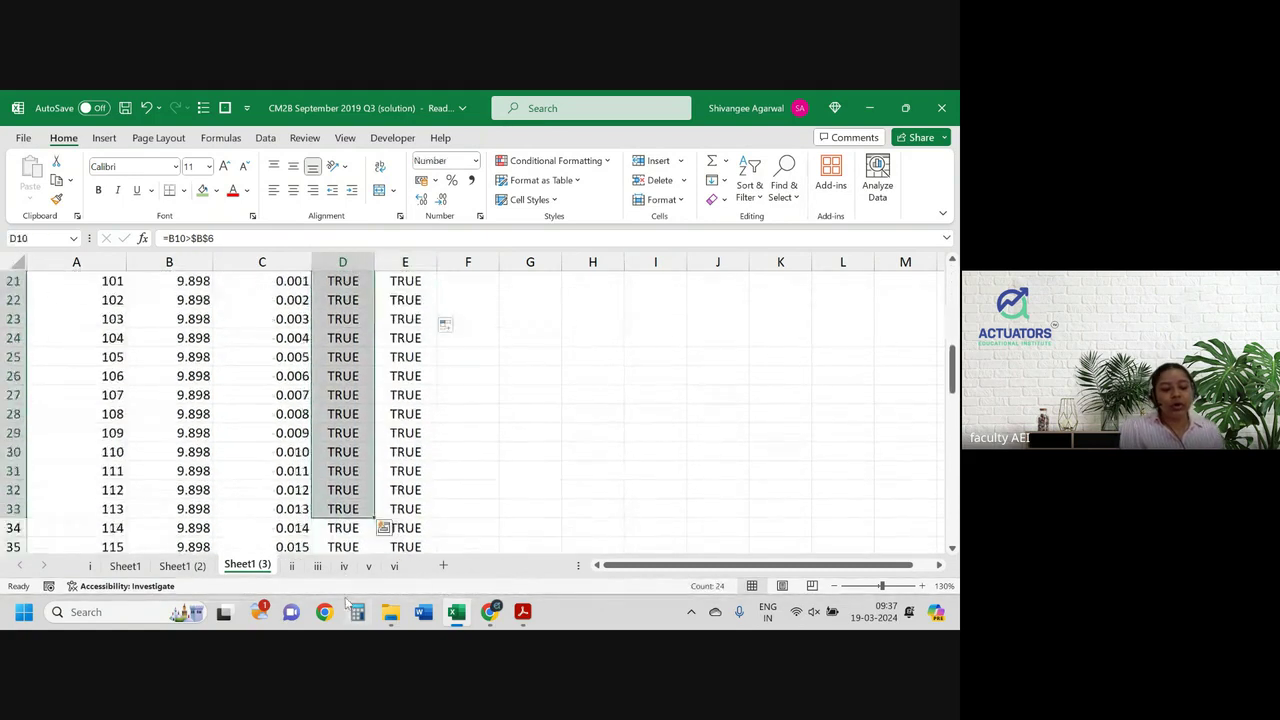
pyautogui.scroll(-3, 358, 465)
pyautogui.scroll(-8, 358, 465)
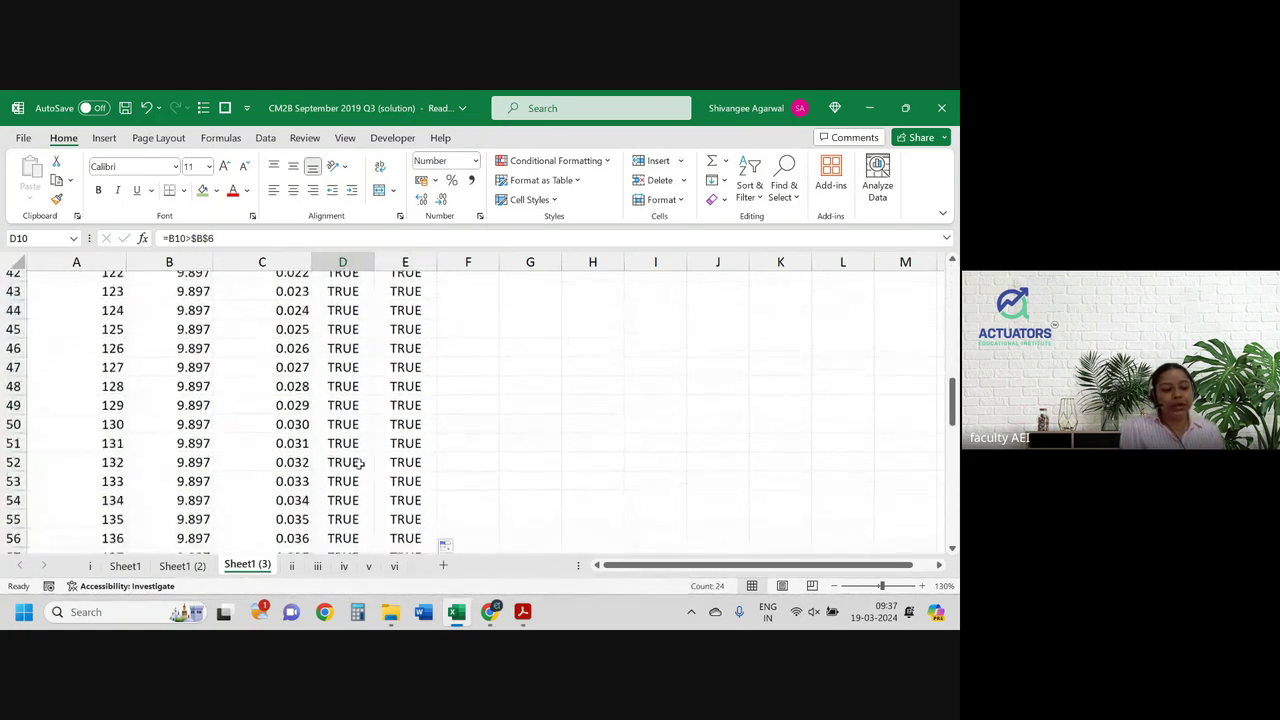
pyautogui.moveTo(342, 356); pyautogui.dragTo(74, 357)
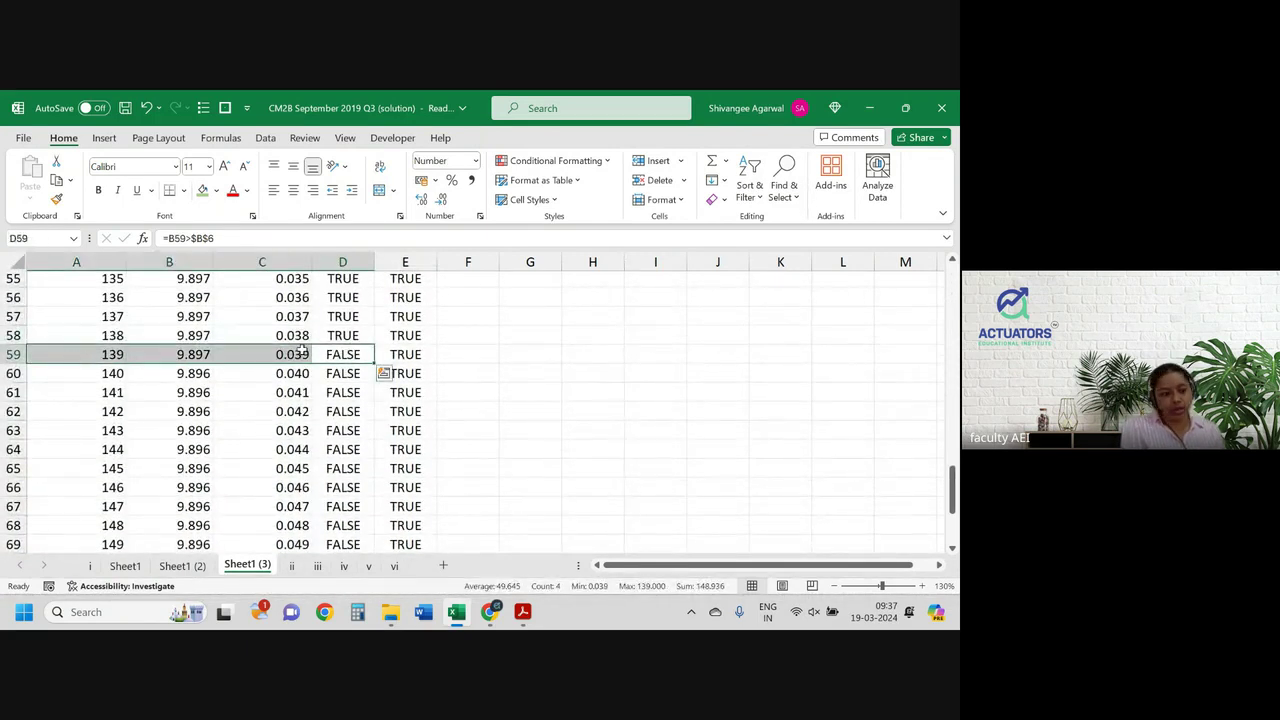
pyautogui.click(400, 356)
pyautogui.scroll(-1, 398, 356)
pyautogui.scroll(16, 398, 356)
pyautogui.scroll(-2, 398, 356)
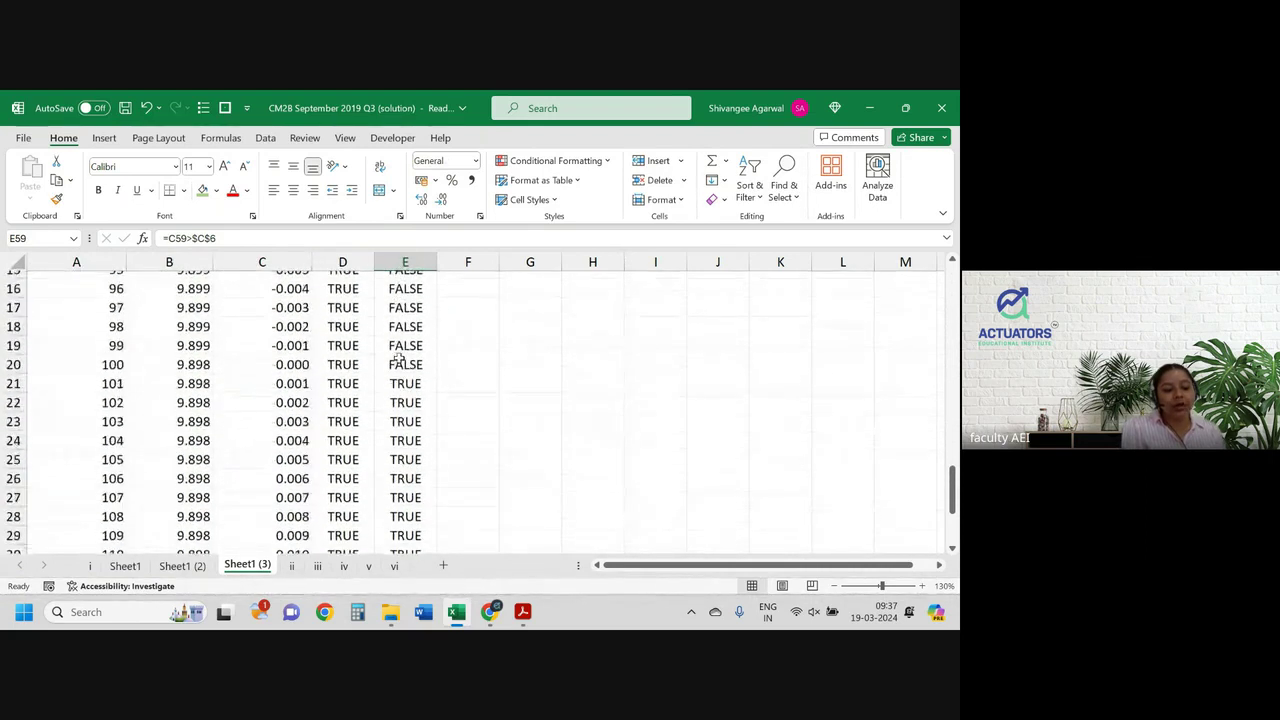
pyautogui.moveTo(415, 383); pyautogui.dragTo(418, 457)
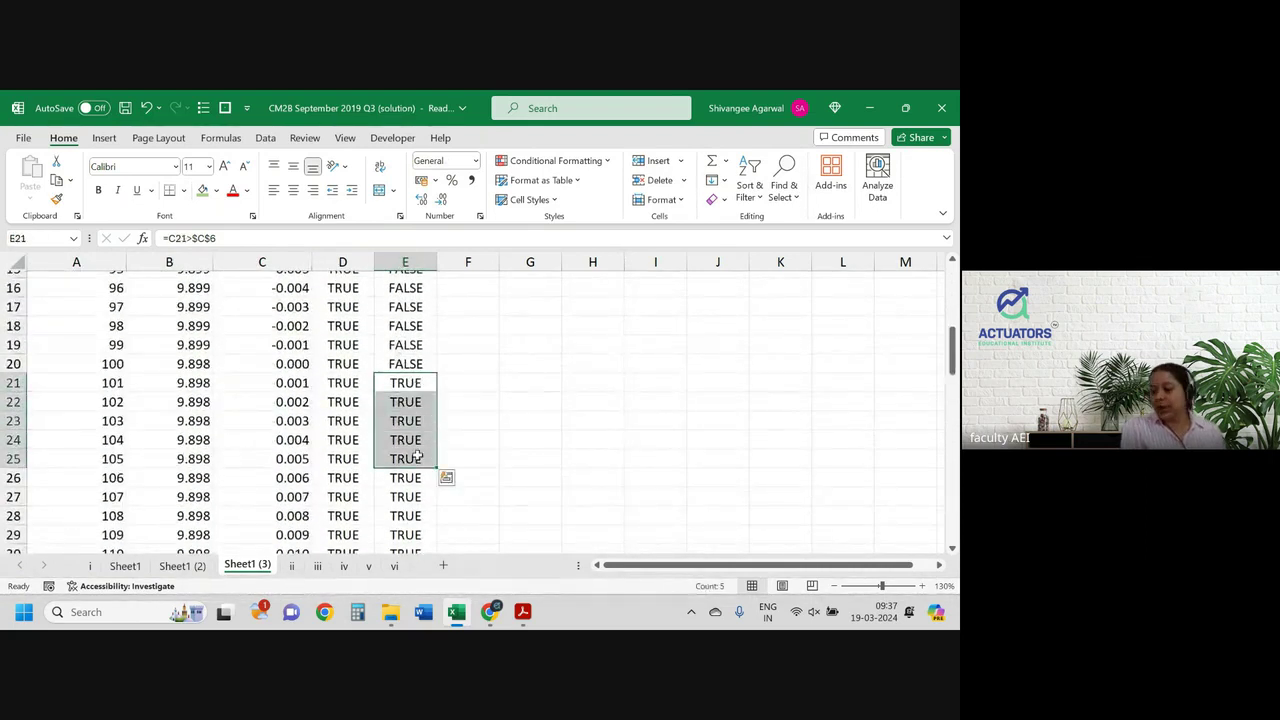
# Step: Switch to the exam paper PDF and reread part (iv) on the range of premiums where both expected utilities are higher with insurance
pyautogui.hotkey('alt', 'Tab')
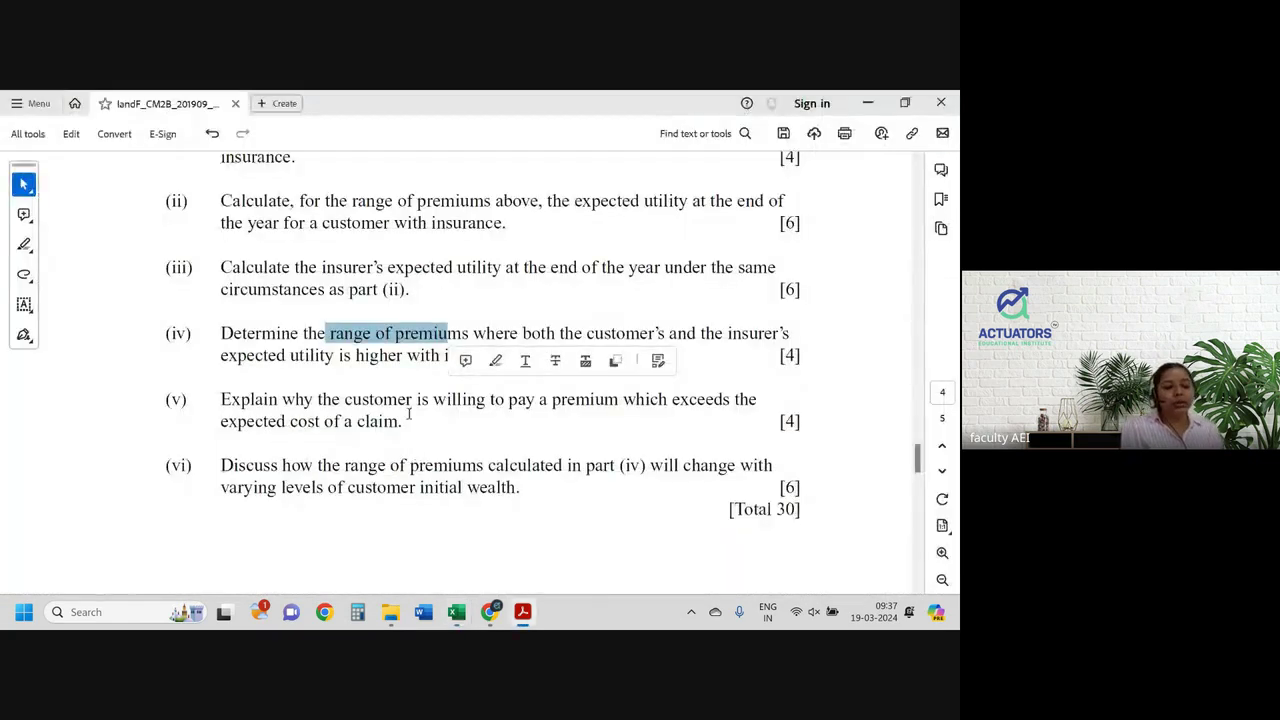
pyautogui.click(408, 414)
pyautogui.moveTo(330, 325); pyautogui.dragTo(548, 341)
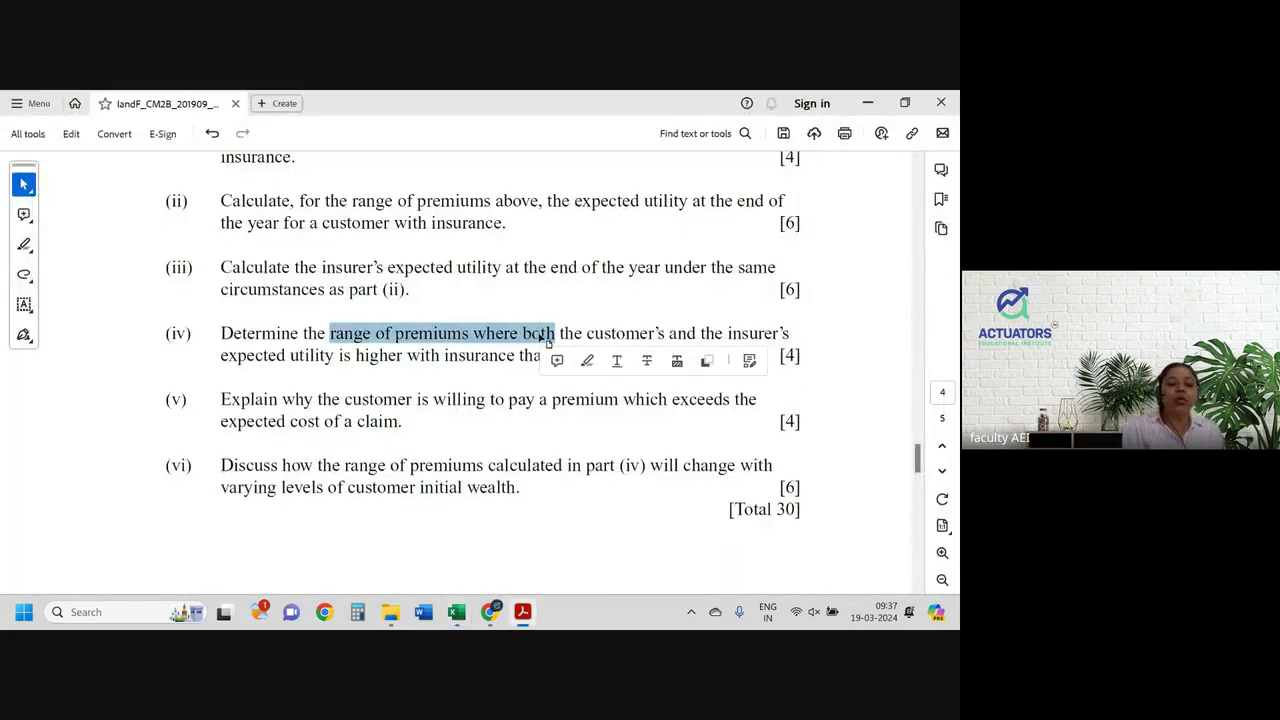
pyautogui.click(587, 362)
# Step: Switch back to Excel and enter the header "Both utilities higher?" in F9
pyautogui.hotkey('alt', 'Tab')
pyautogui.scroll(5, 457, 343)
pyautogui.click(462, 478)
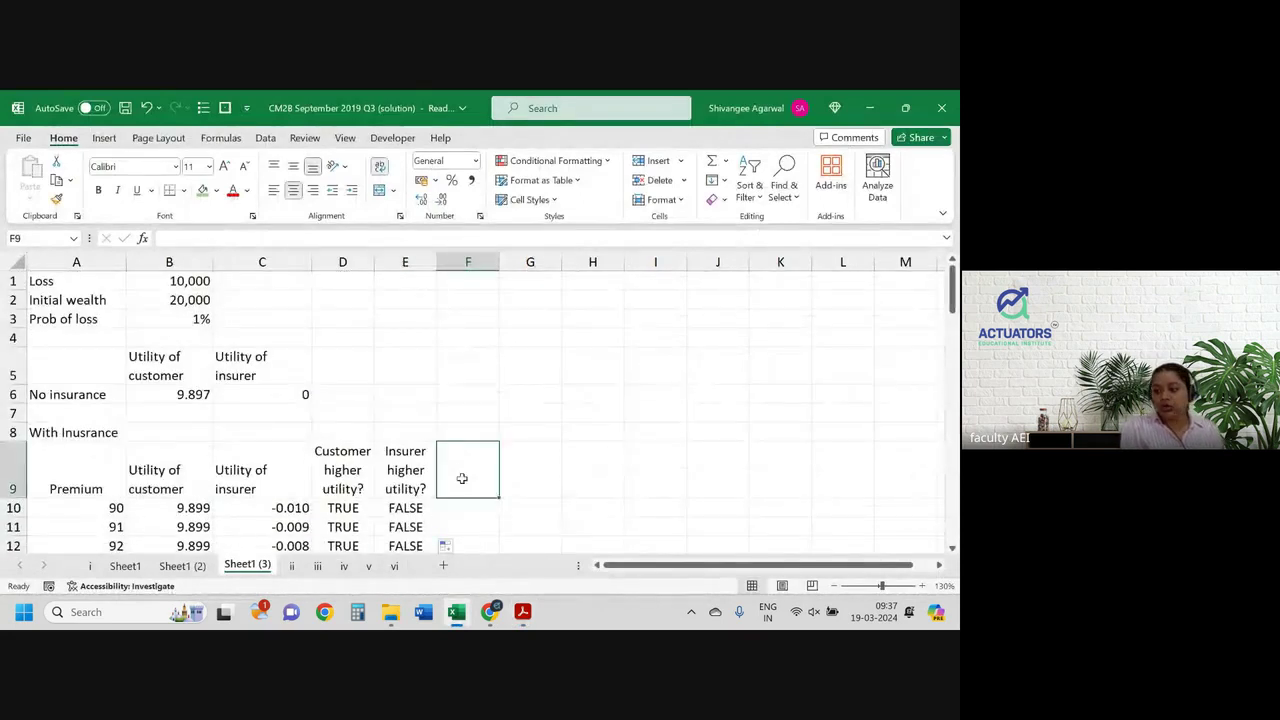
pyautogui.write('Both utili')
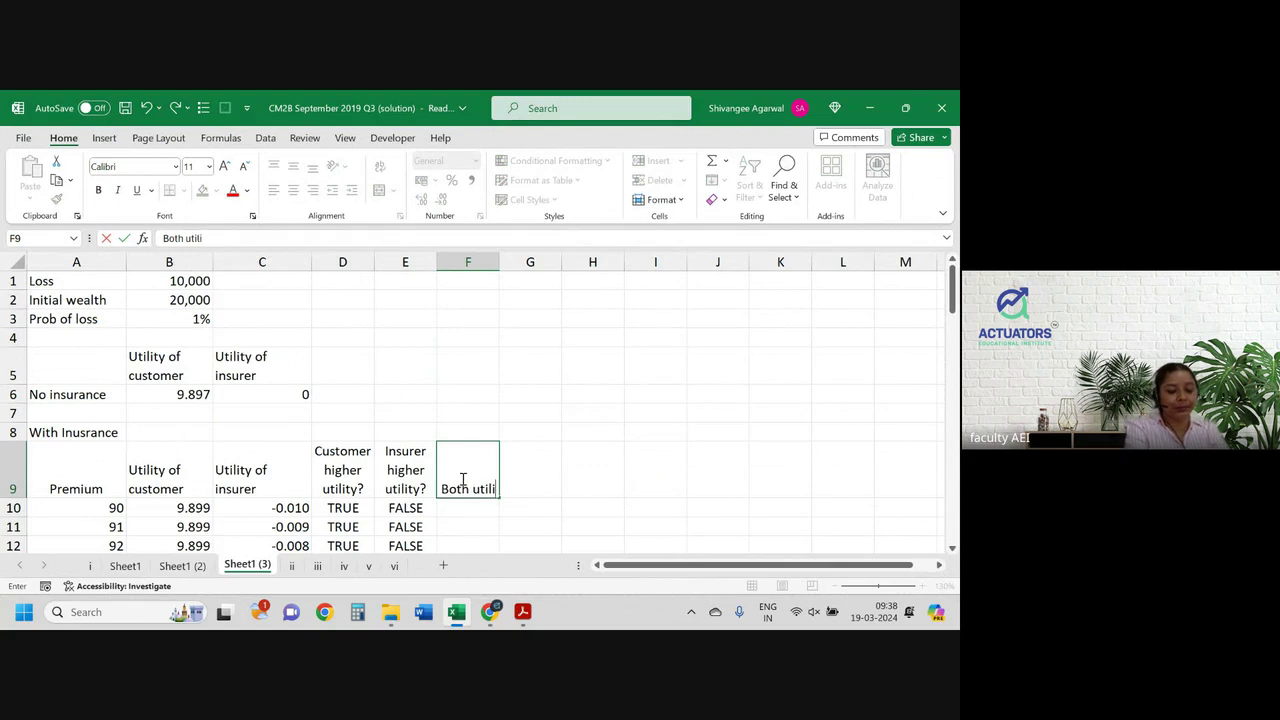
pyautogui.write('ti')
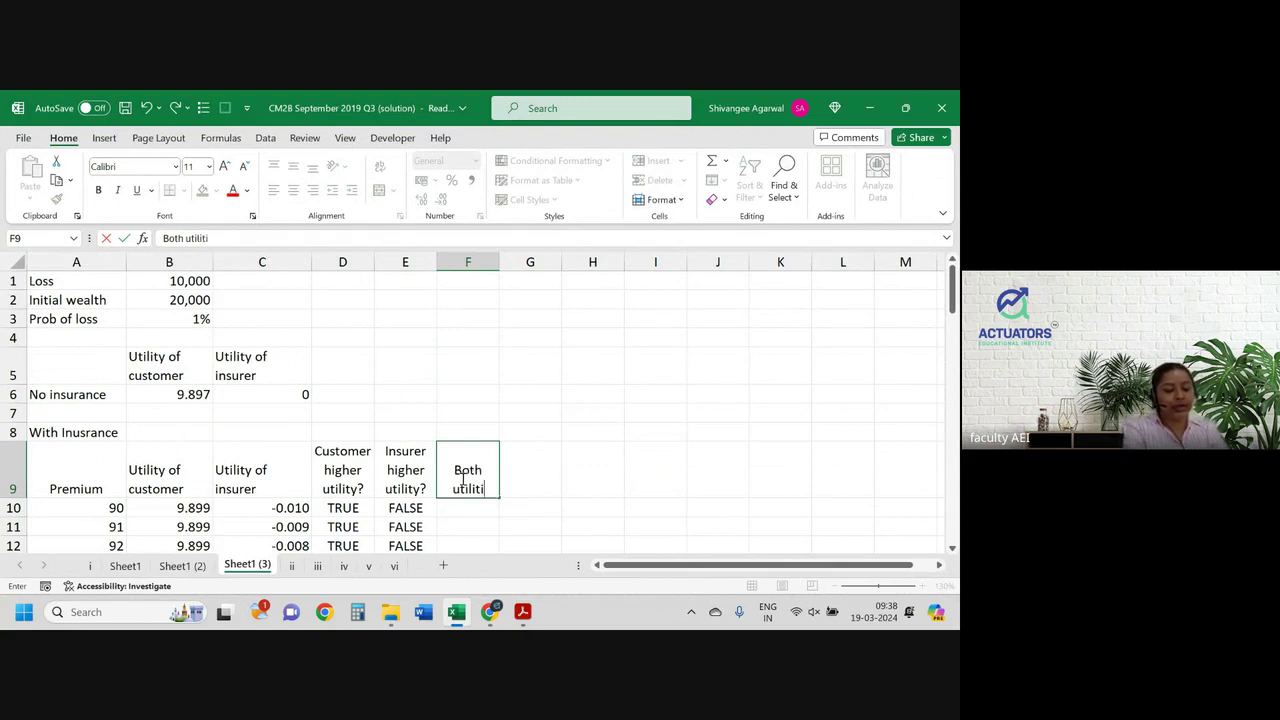
pyautogui.write('es higher?')
pyautogui.press('Return')
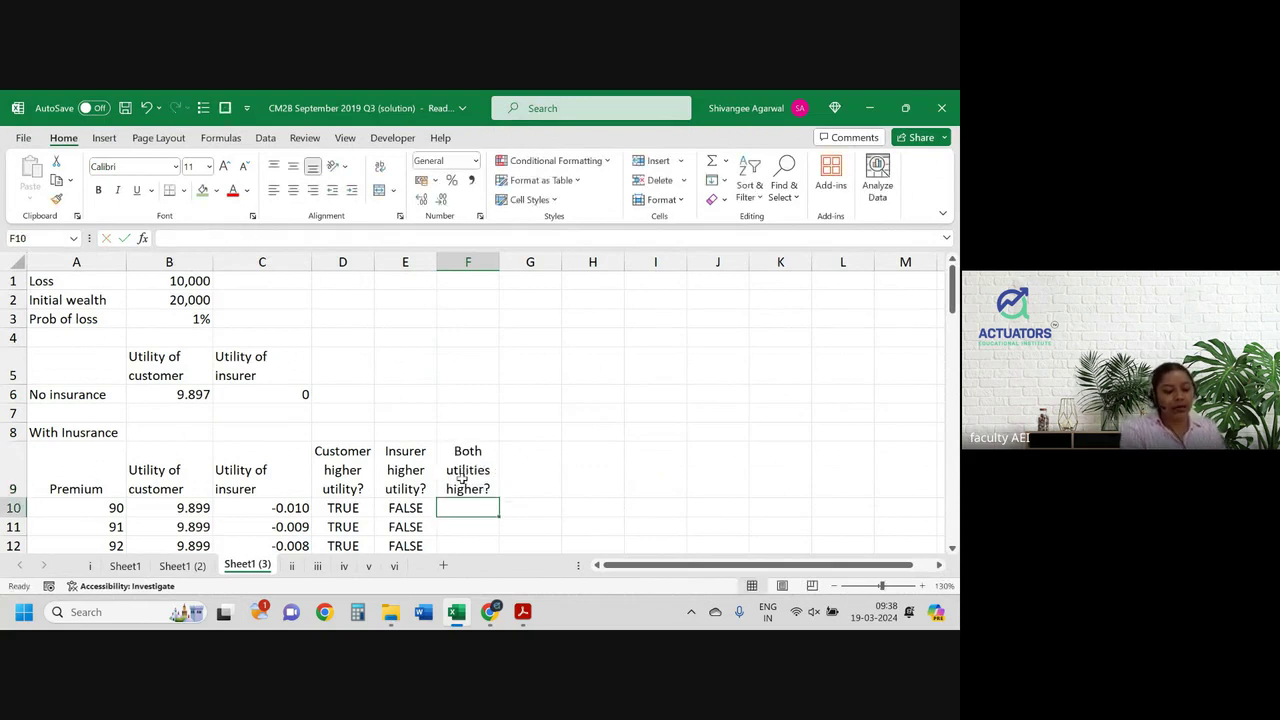
# Step: Test whether both utilities are higher using =AND(D10,E10) in F10, and fill the formula down for all premiums
pyautogui.scroll(-1, 461, 479)
pyautogui.write('=')
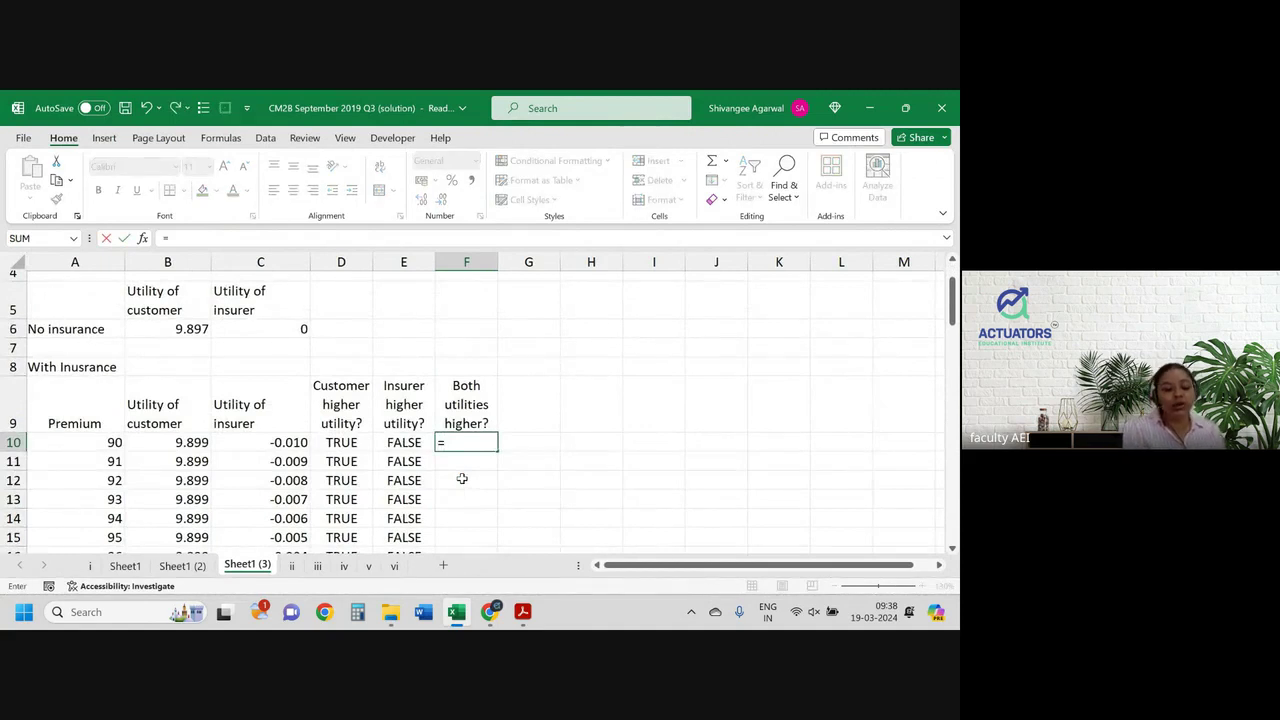
pyautogui.write('and')
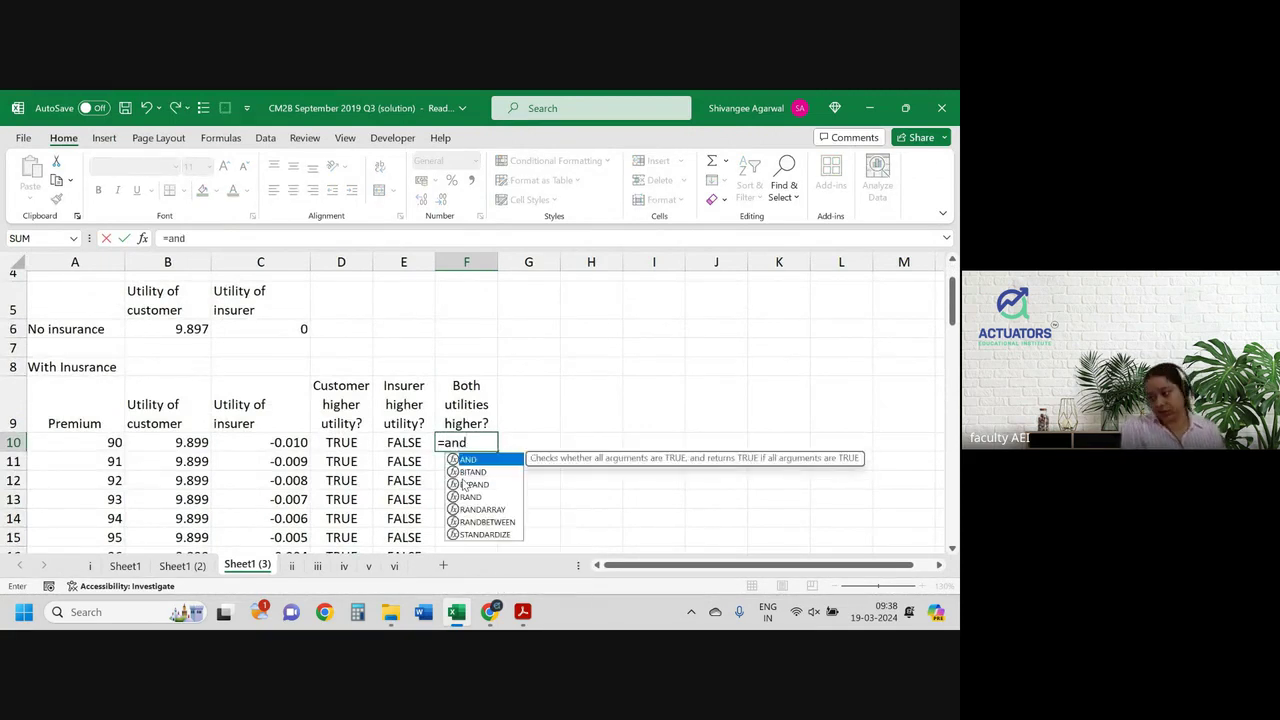
pyautogui.write('(')
pyautogui.press('Left')
pyautogui.press('Left')
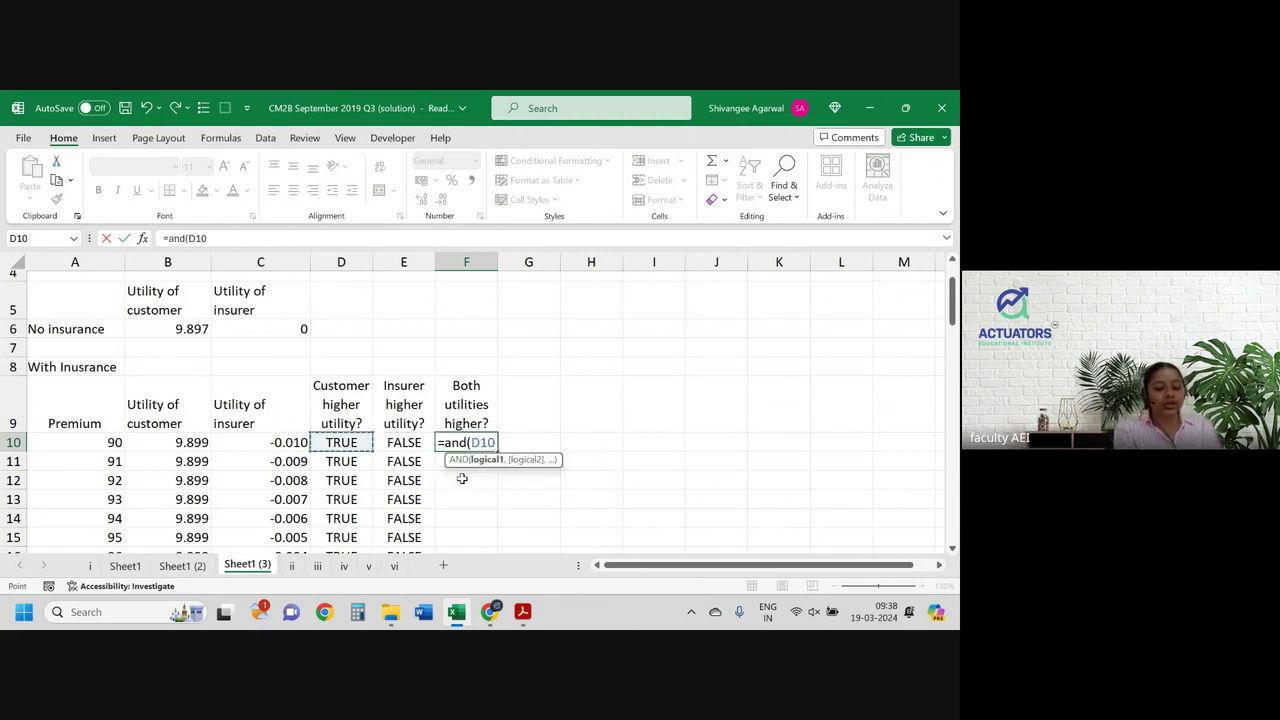
pyautogui.write(',')
pyautogui.press('Left')
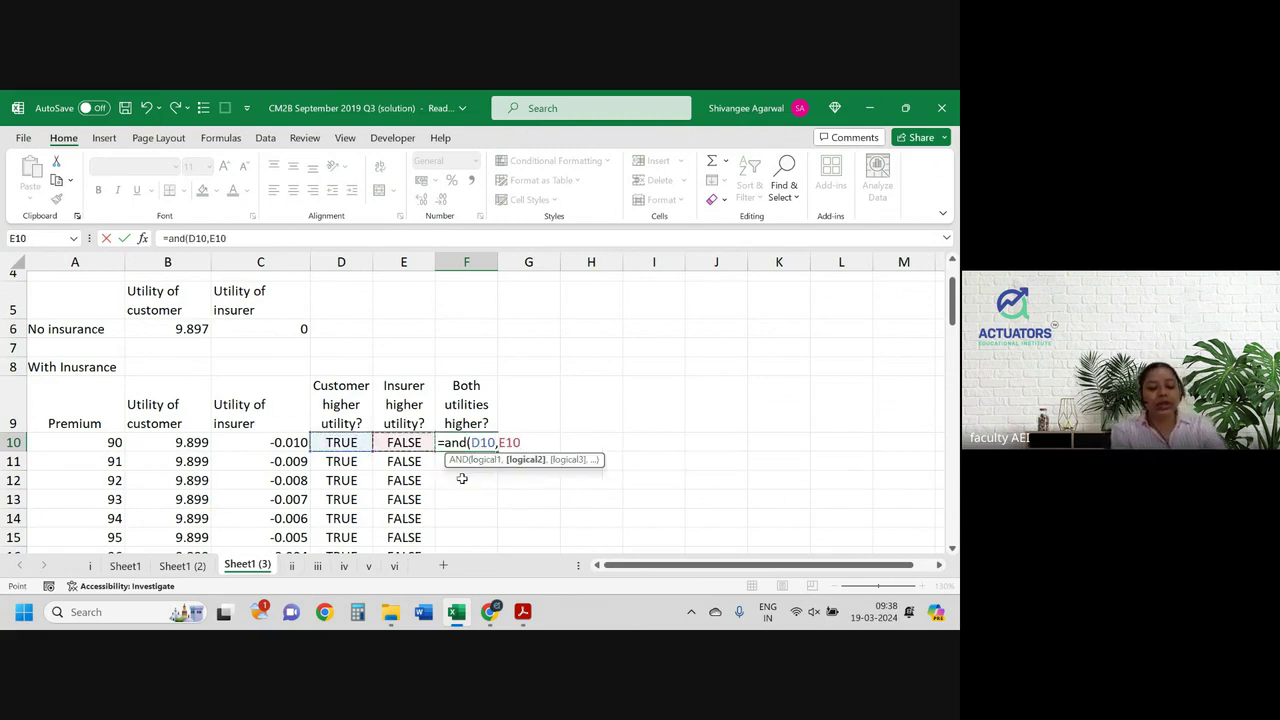
pyautogui.write(')')
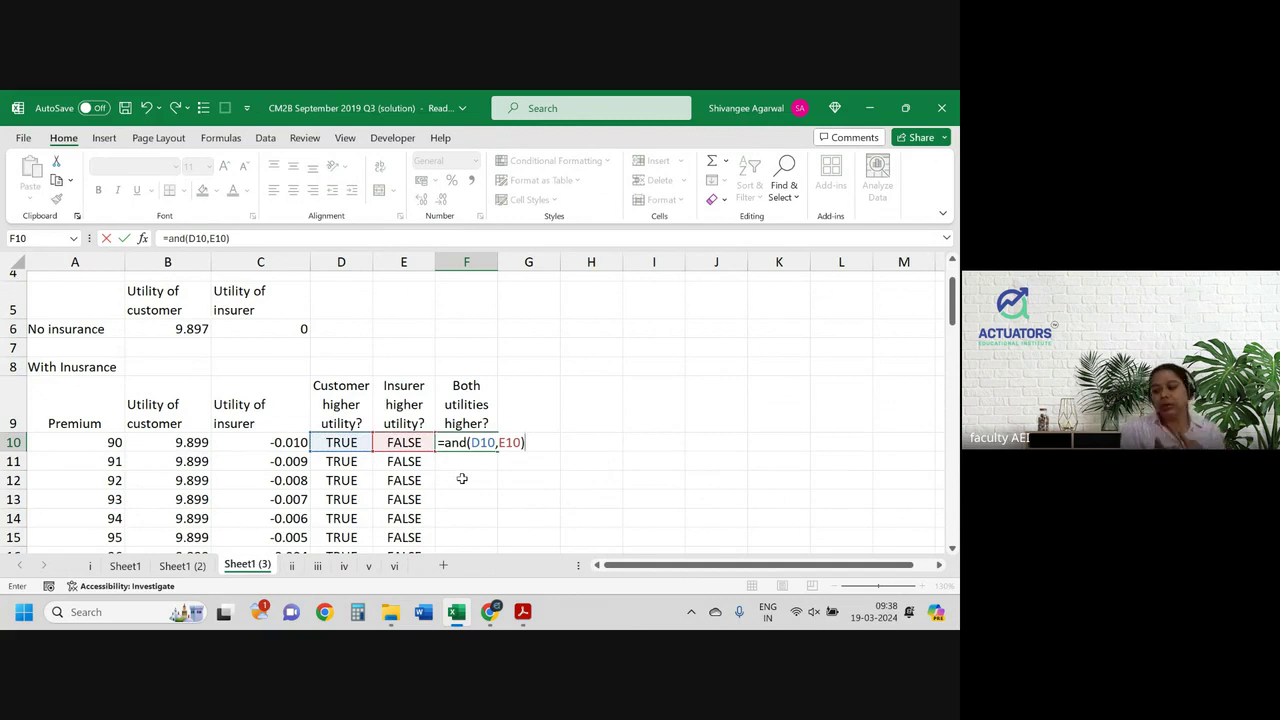
pyautogui.press('Return')
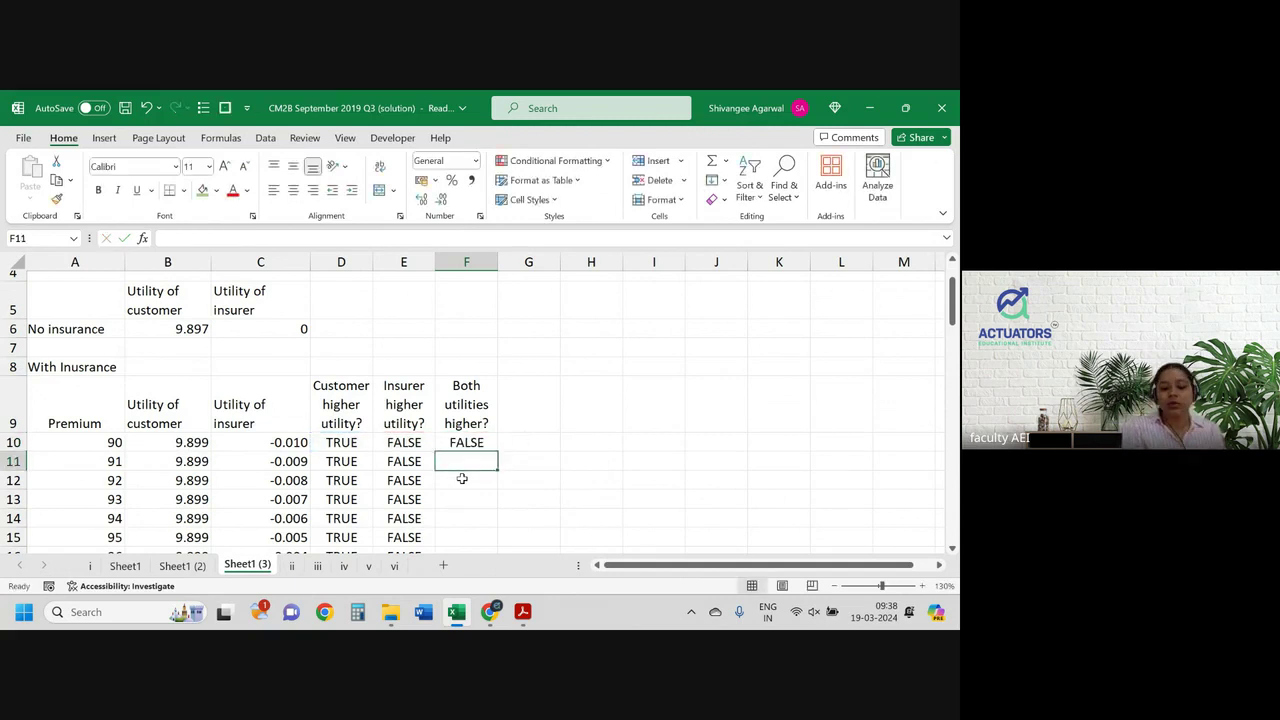
pyautogui.click(469, 442)
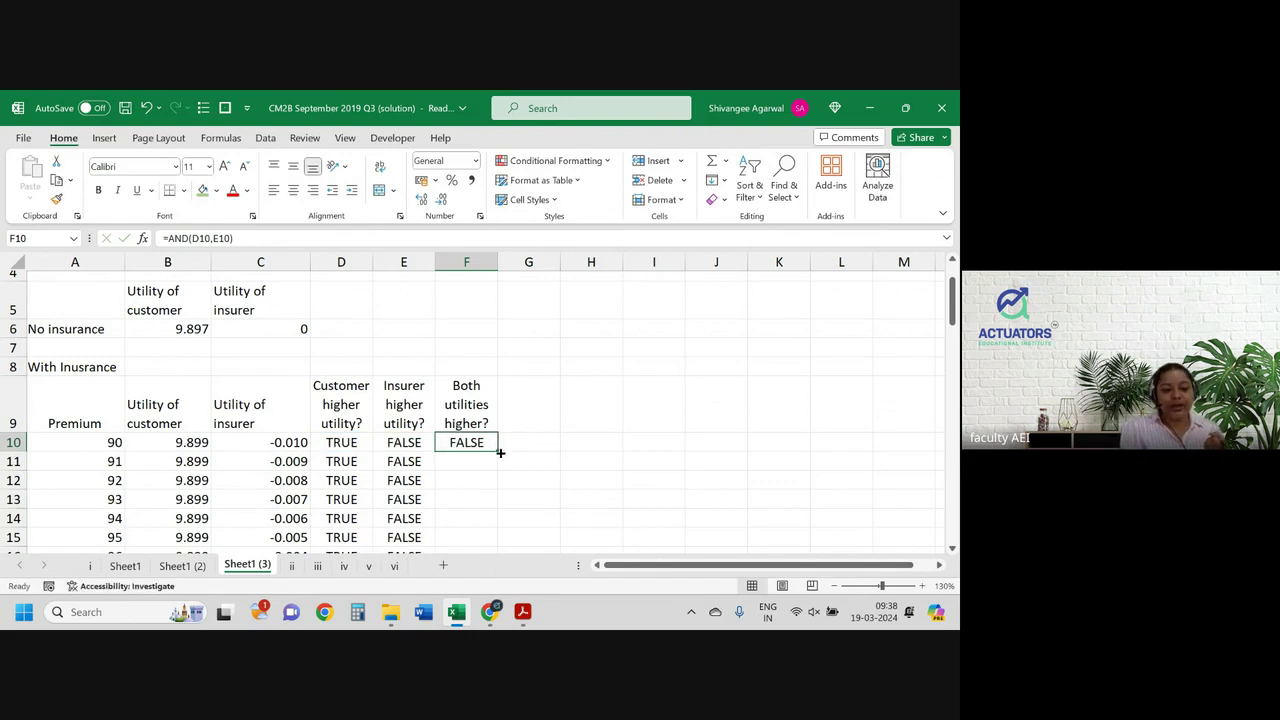
pyautogui.doubleClick(500, 453)
# Step: Shade the TRUE results in F21:F57 of the both-utilities column green
pyautogui.scroll(-5, 500, 454)
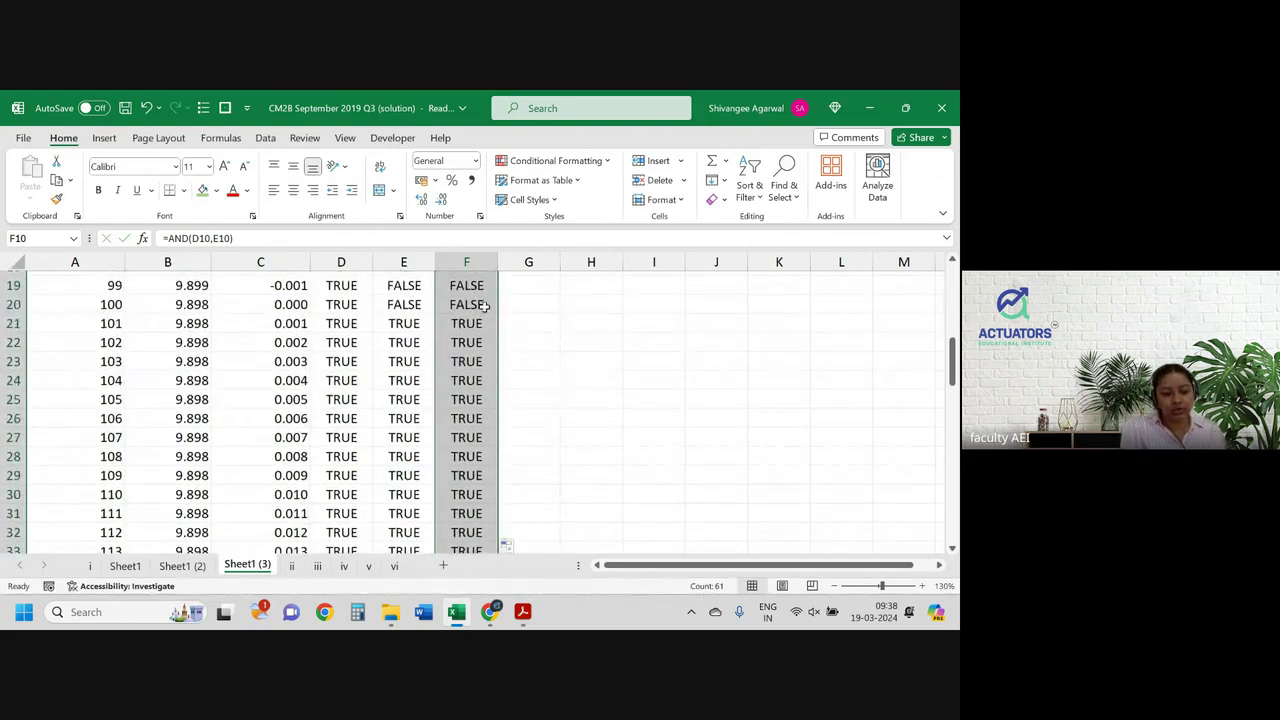
pyautogui.moveTo(476, 318); pyautogui.dragTo(465, 378)
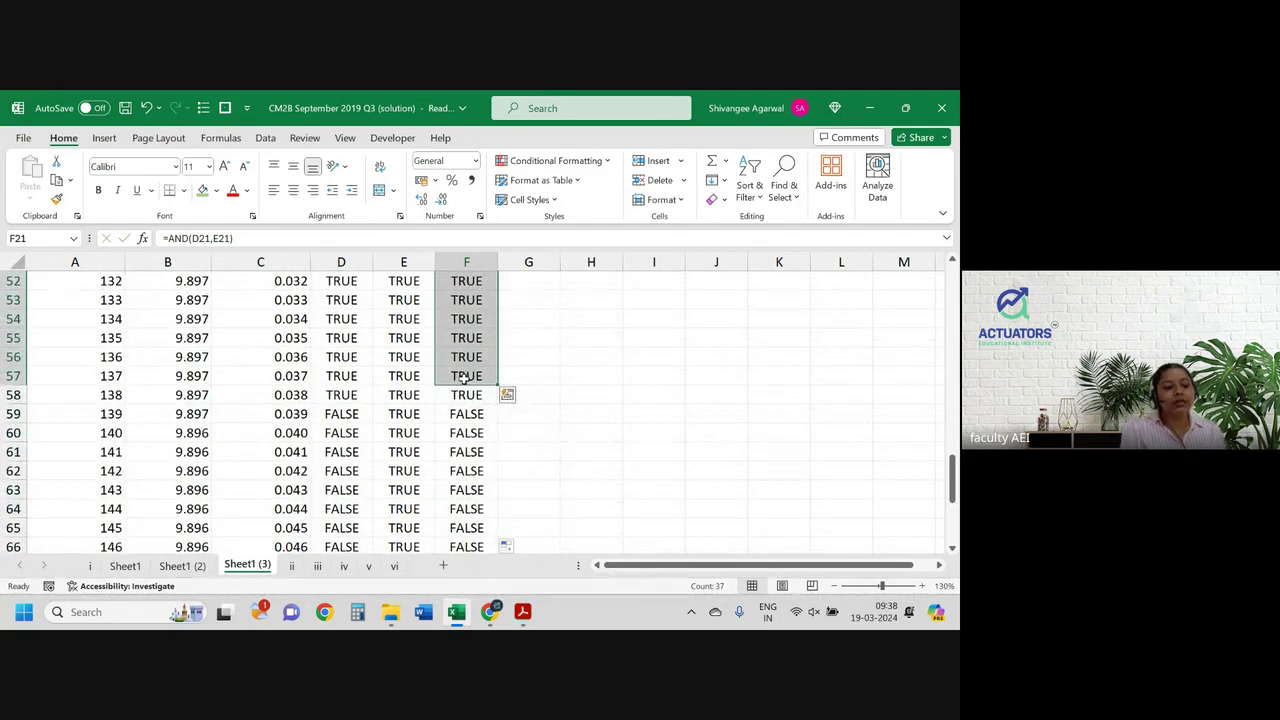
pyautogui.scroll(4, 463, 378)
pyautogui.scroll(1, 465, 378)
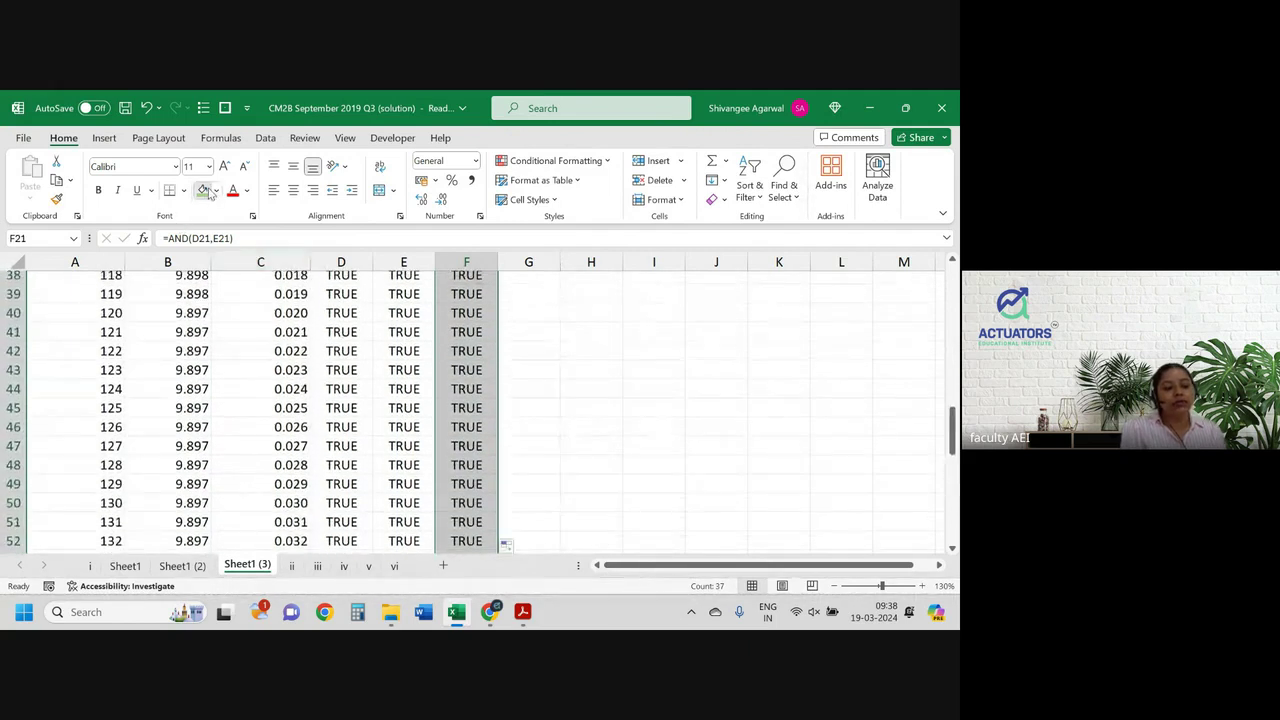
pyautogui.scroll(8, 278, 261)
pyautogui.scroll(-13, 381, 427)
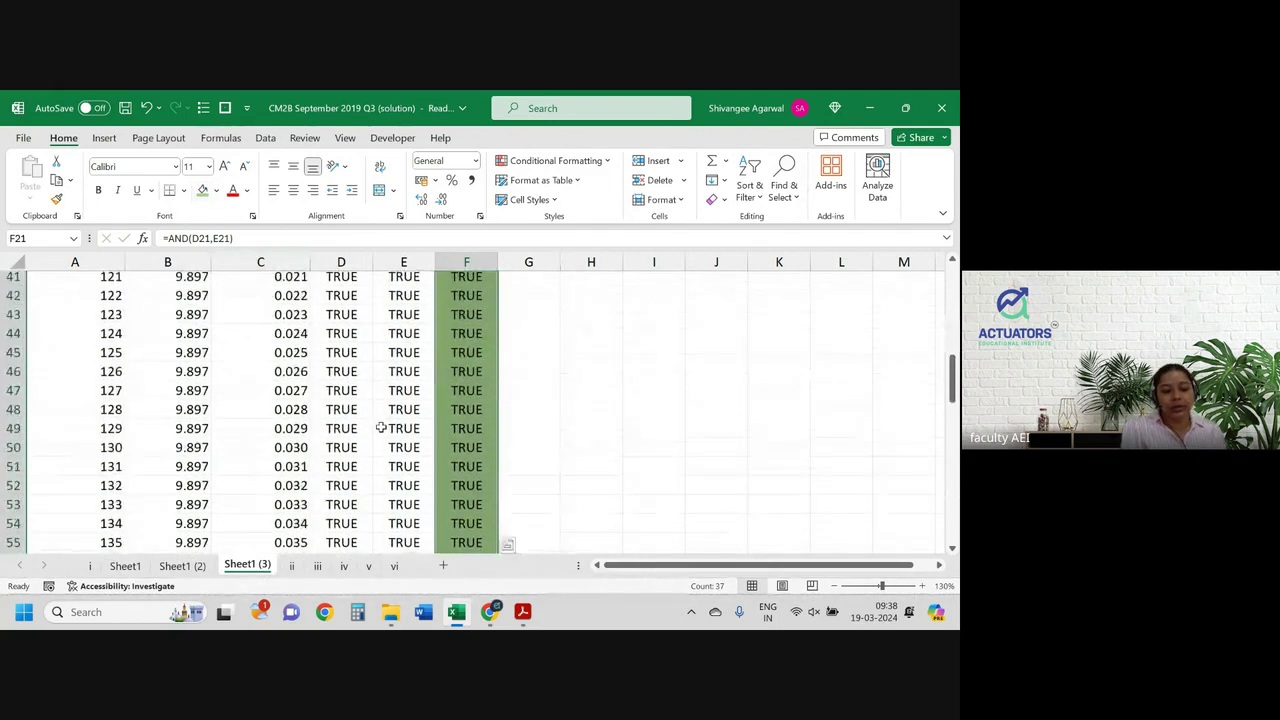
pyautogui.scroll(7, 381, 427)
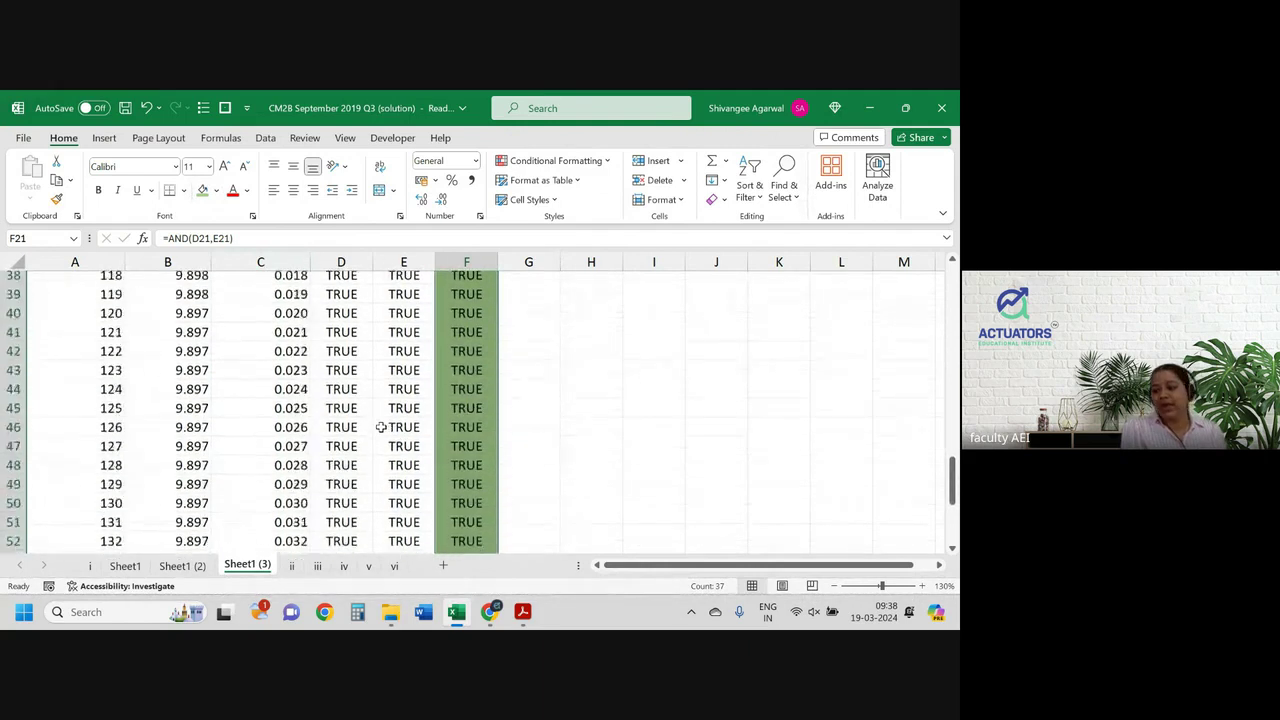
# Step: Enter the header "Premium range" in G9, beside the both-utilities column
pyautogui.scroll(8, 381, 427)
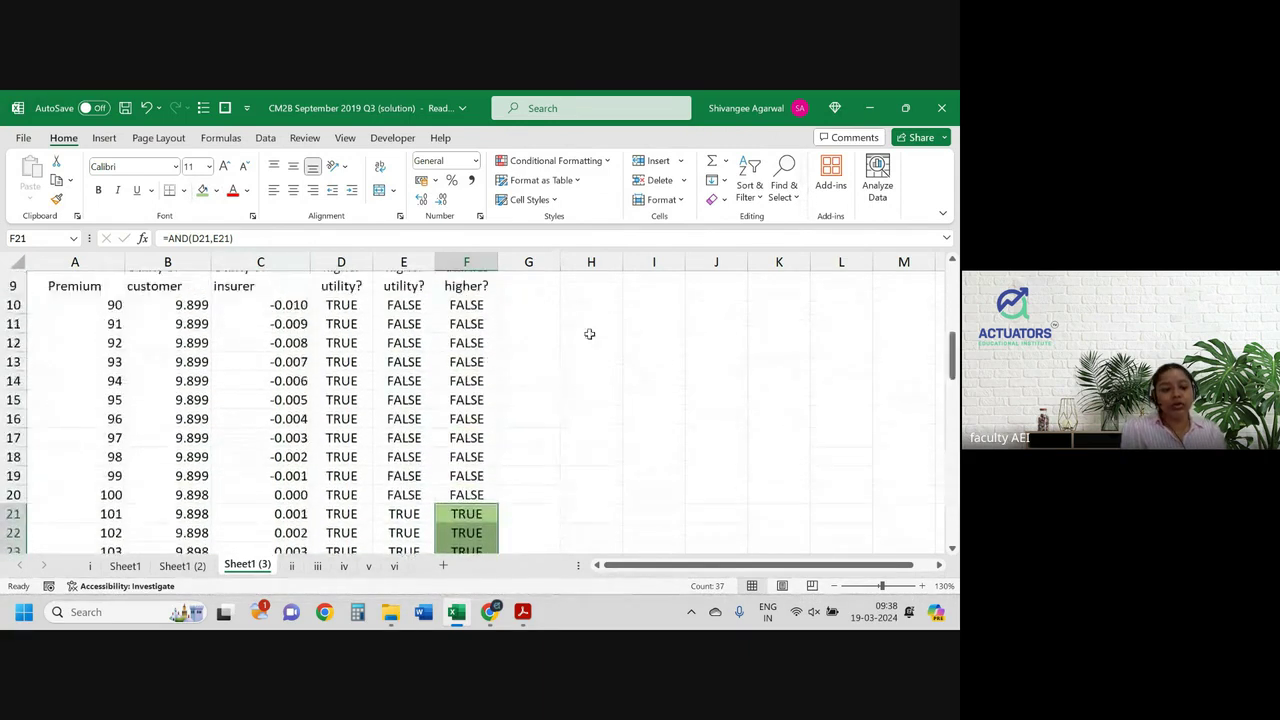
pyautogui.click(527, 330)
pyautogui.write('Premiu')
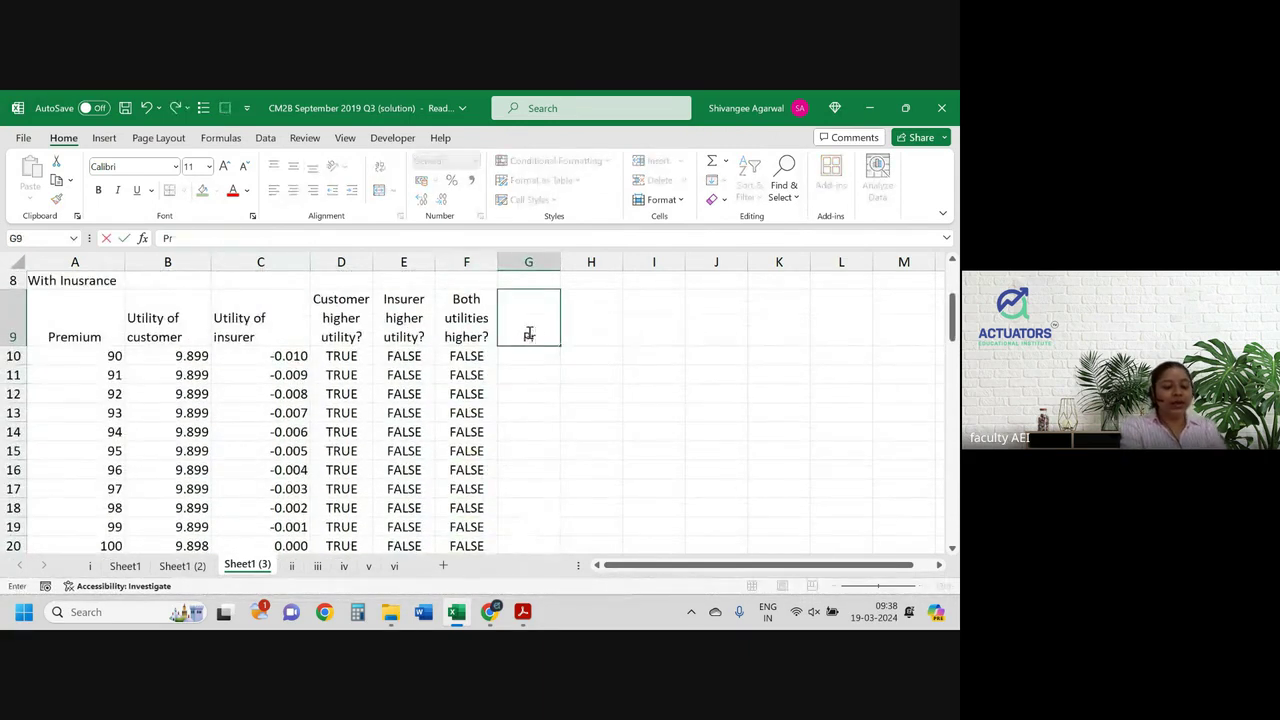
pyautogui.press('BackSpace')
pyautogui.press('BackSpace')
pyautogui.press('BackSpace')
pyautogui.press('BackSpace')
pyautogui.press('BackSpace')
pyautogui.press('BackSpace')
pyautogui.write('Premium range')
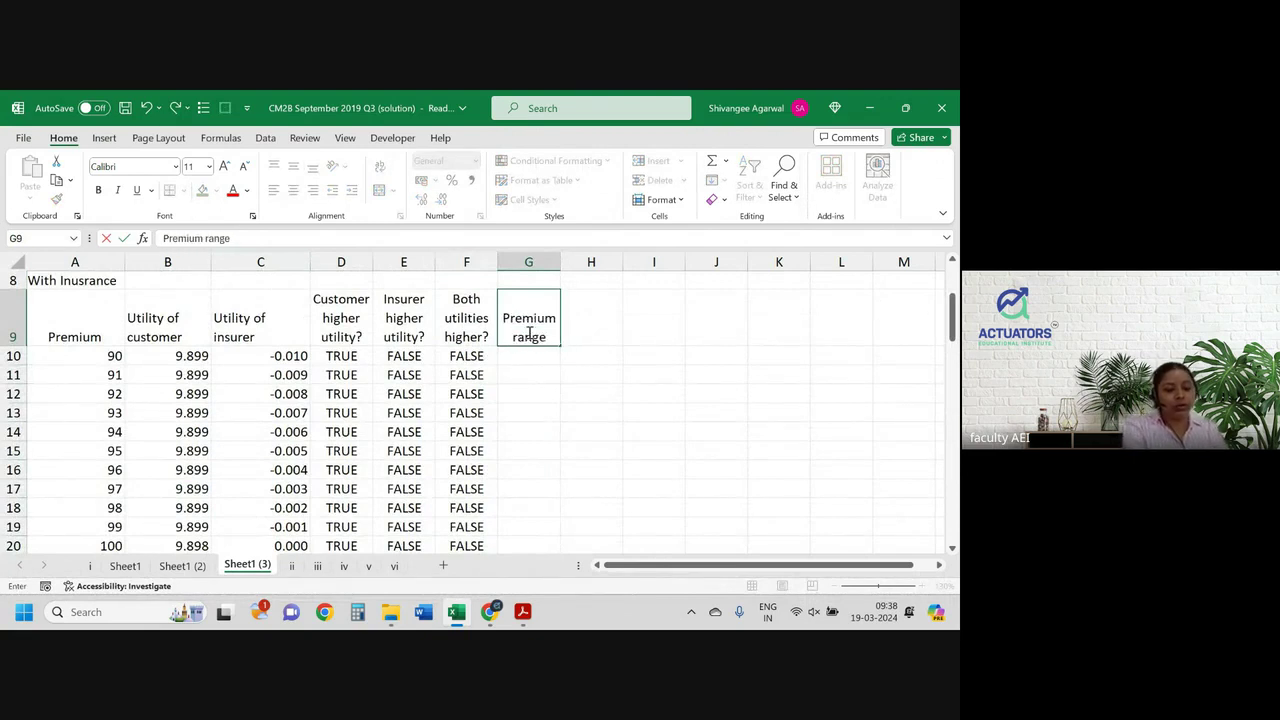
pyautogui.press('Return')
# Step: Return only the mutually acceptable premiums using =IF(F10=TRUE,A10,"") in G10, and fill the formula down for all premiums
pyautogui.write('=if(')
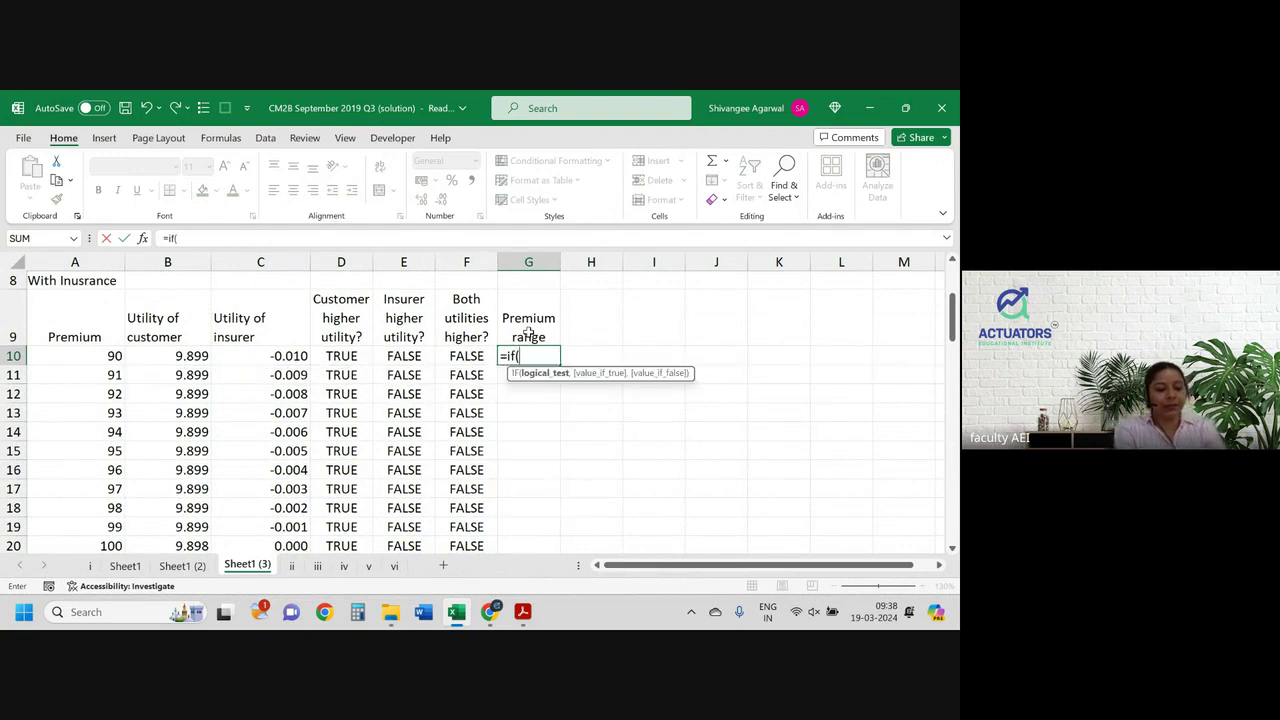
pyautogui.press('Left')
pyautogui.write('=')
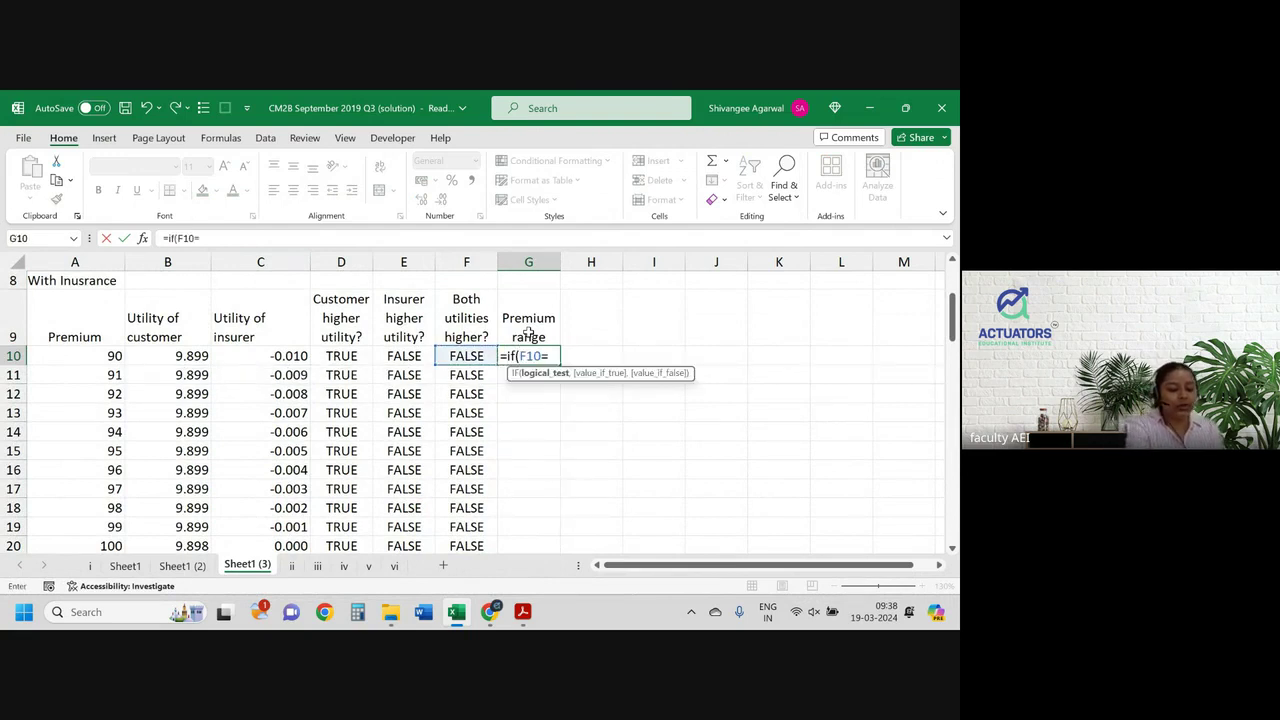
pyautogui.write('TRUE,')
pyautogui.press('Left')
pyautogui.press('Left')
pyautogui.press('Left')
pyautogui.press('Left')
pyautogui.press('Left')
pyautogui.press('Left')
pyautogui.write(',')
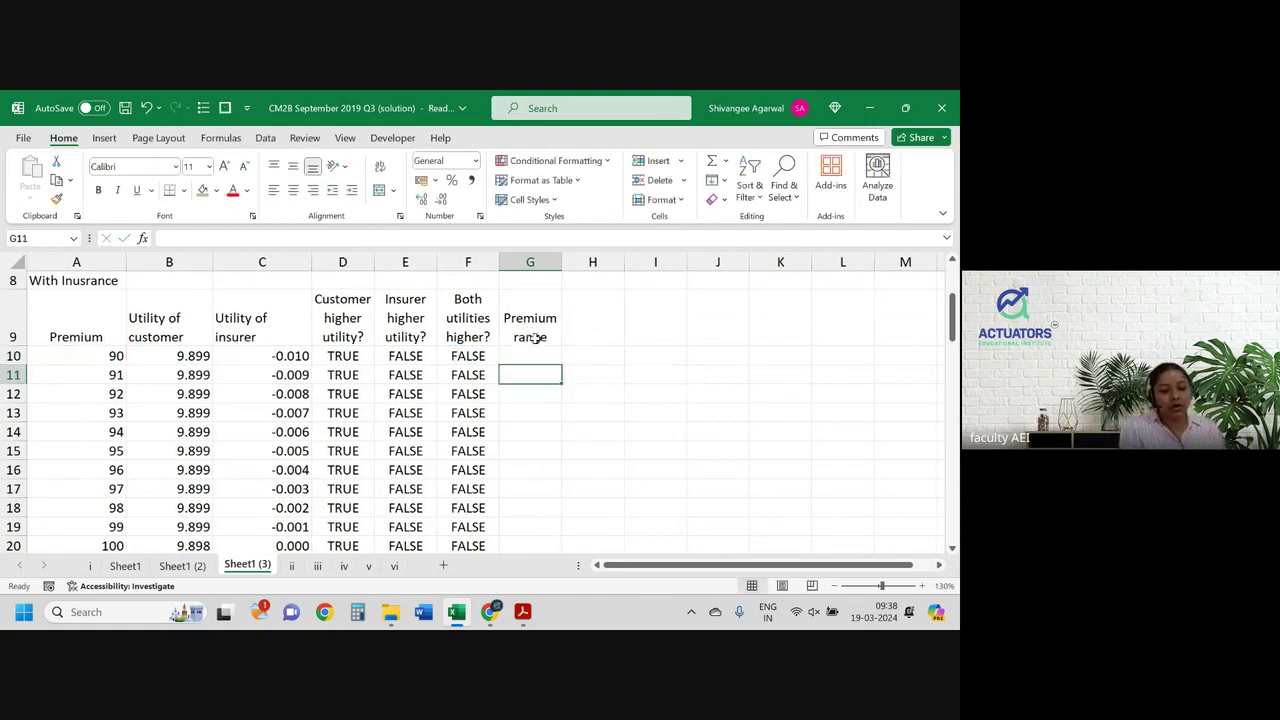
pyautogui.doubleClick(562, 366)
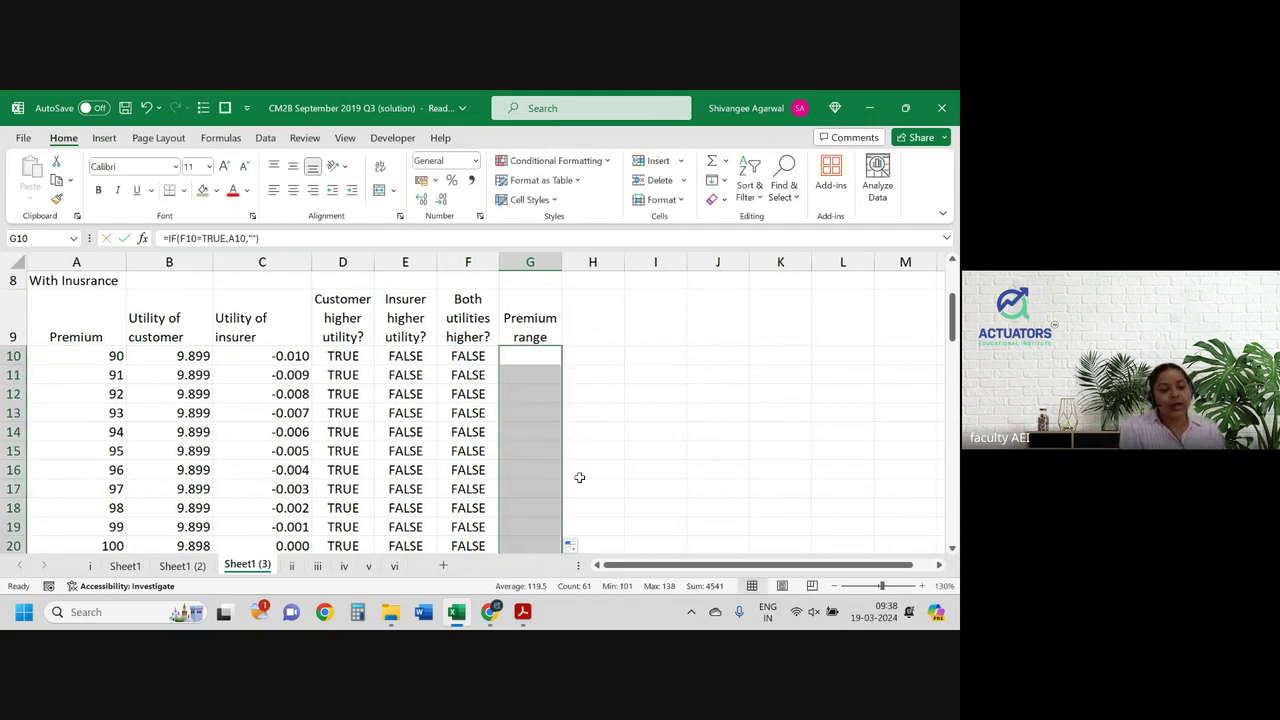
# Step: Remove the fill colour from F9:F58 in the both-utilities column
pyautogui.scroll(-4, 579, 477)
pyautogui.click(540, 317)
pyautogui.scroll(-10, 535, 317)
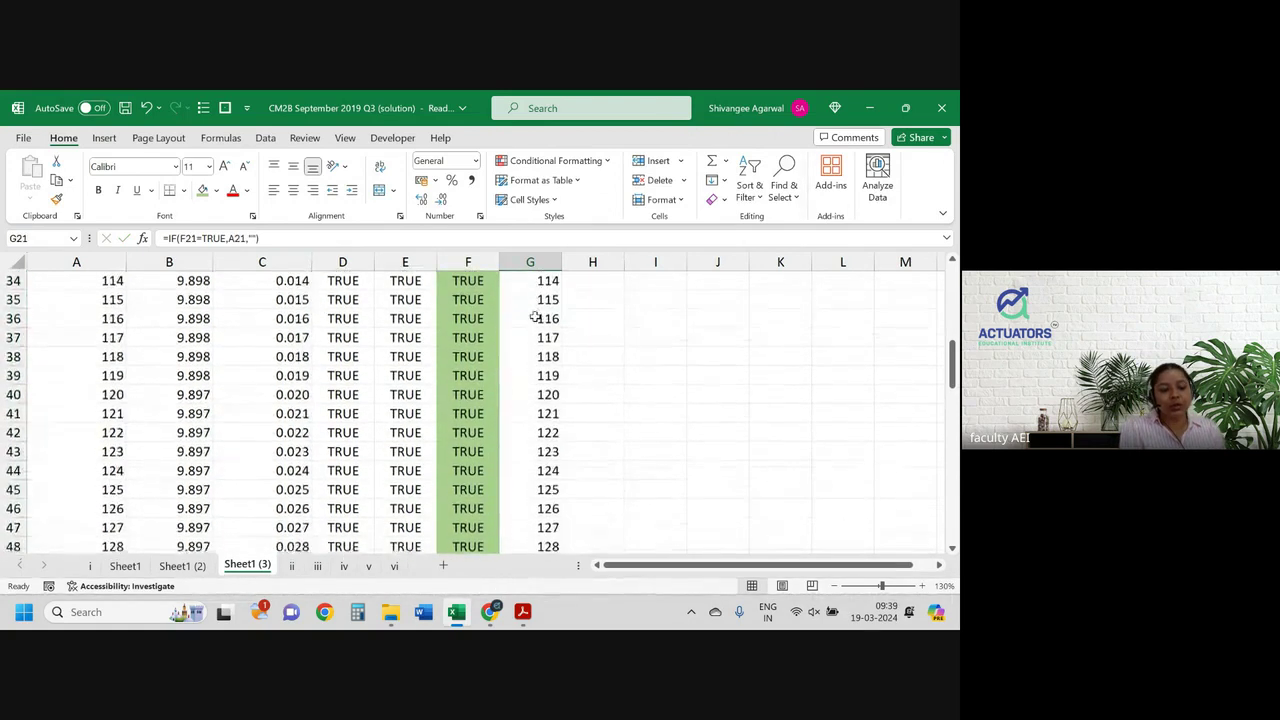
pyautogui.click(470, 463)
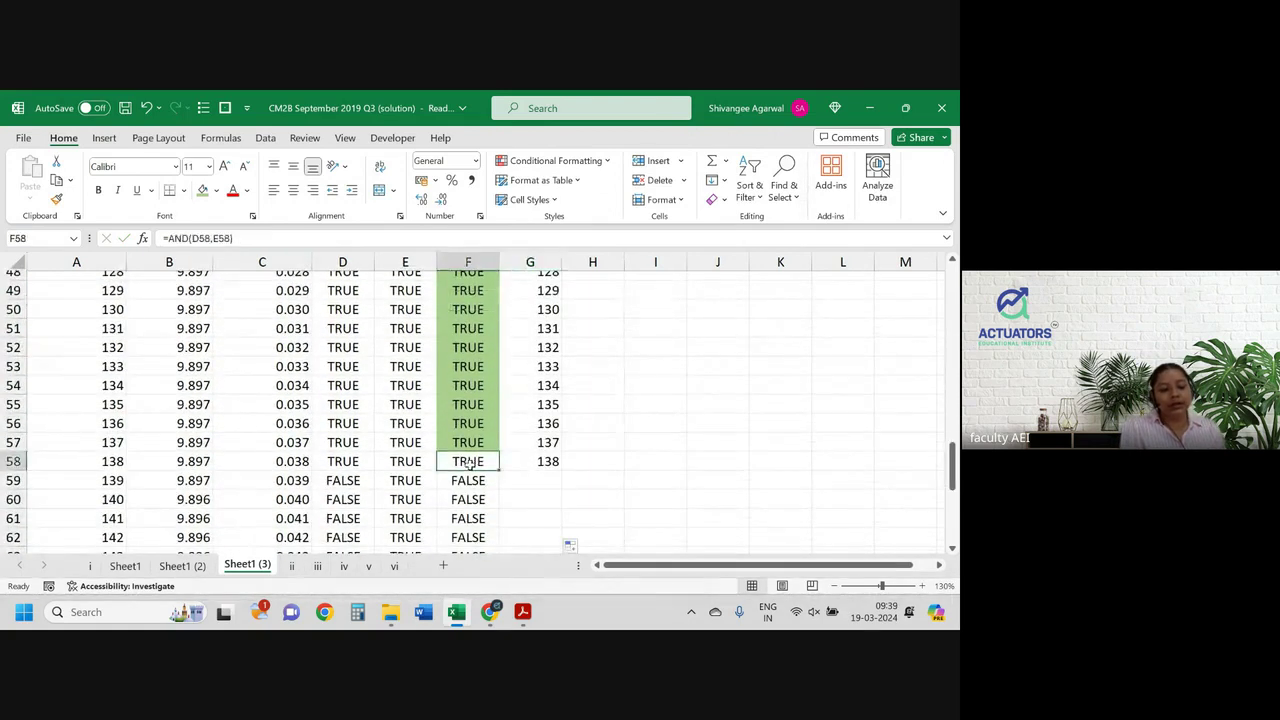
pyautogui.hotkey('ctrl', 'shift', 'Up')
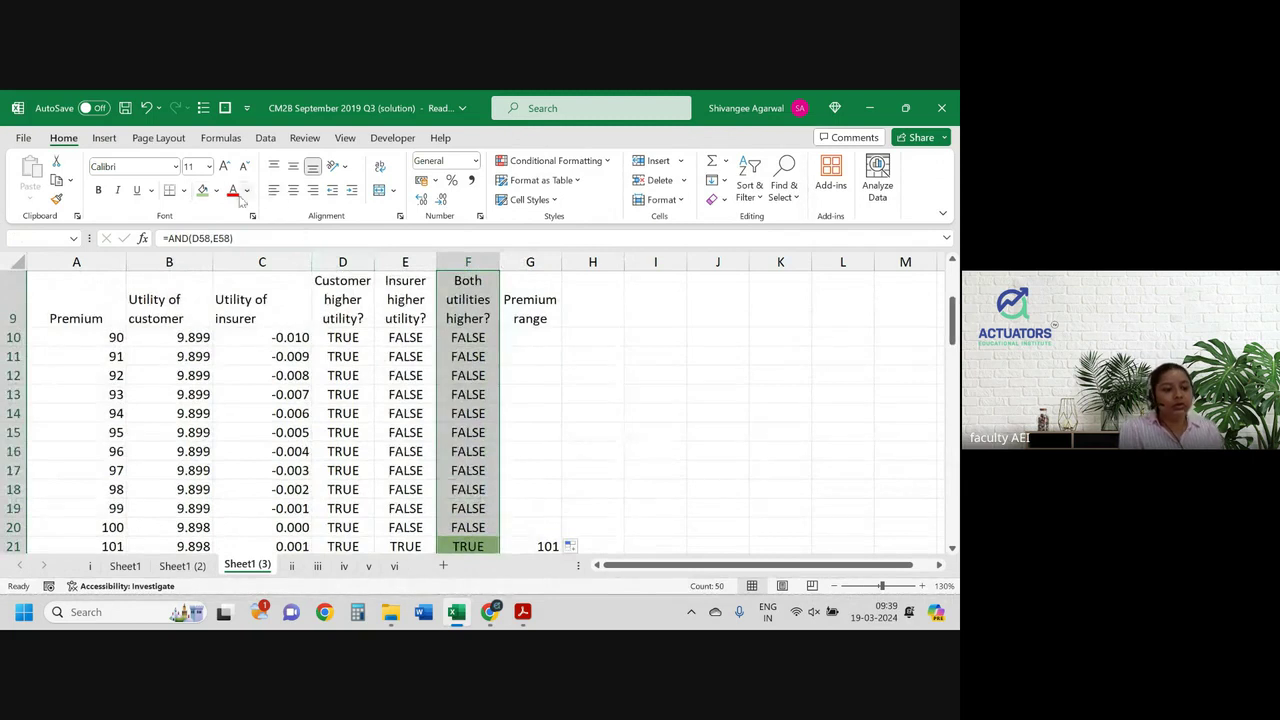
pyautogui.click(214, 191)
pyautogui.press('Escape')
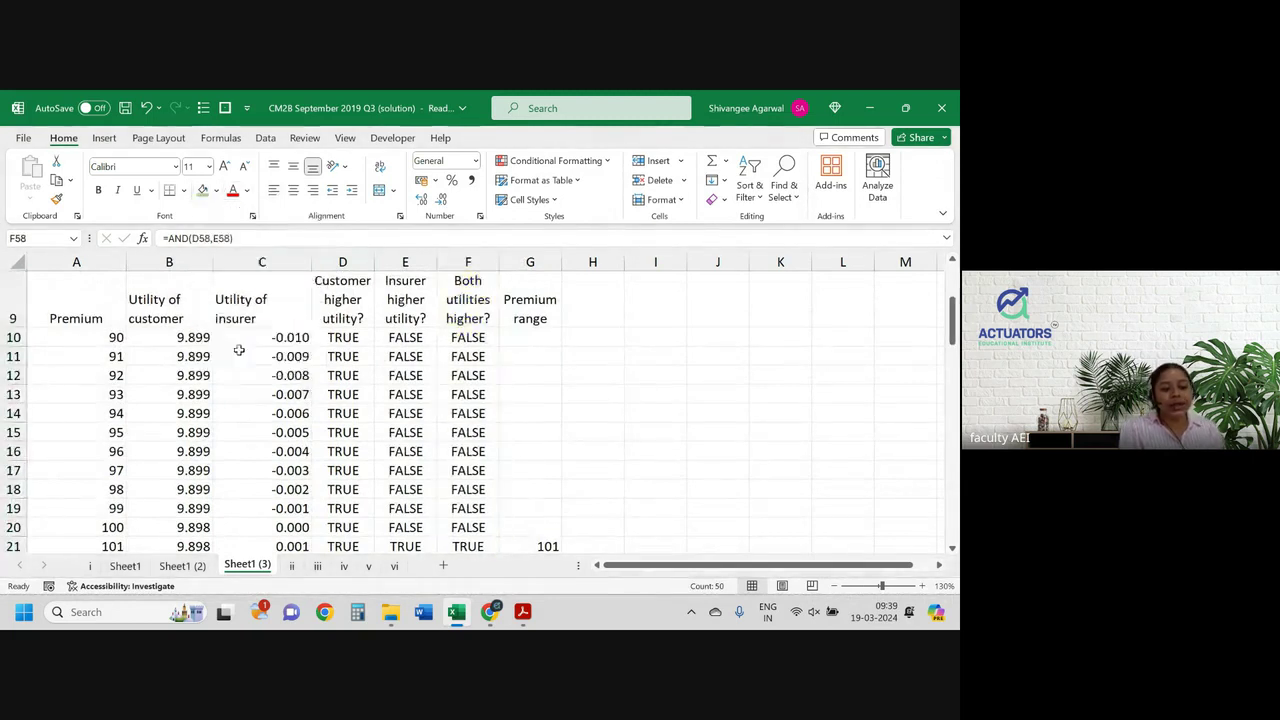
# Step: Examine the both-utilities and premium range columns across all the listed premiums
pyautogui.scroll(-16, 457, 415)
pyautogui.click(457, 415)
pyautogui.scroll(9, 458, 417)
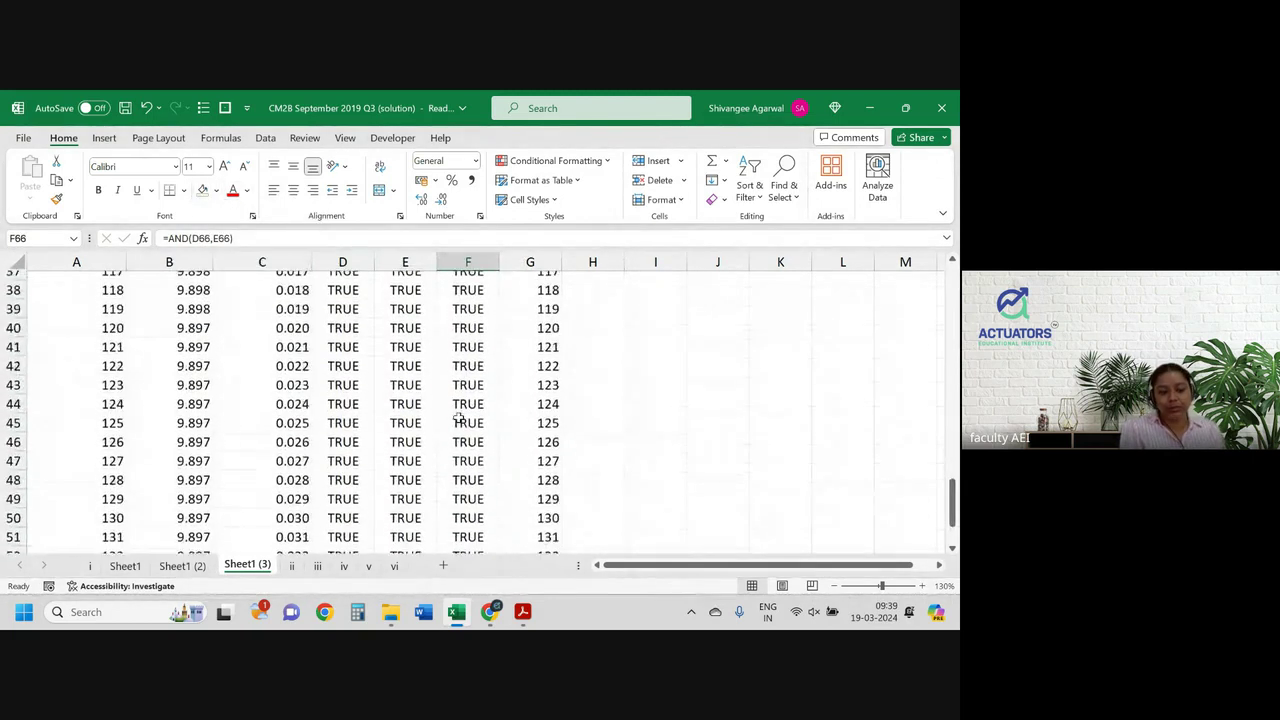
pyautogui.scroll(6, 458, 417)
pyautogui.scroll(-6, 458, 417)
pyautogui.scroll(-9, 458, 417)
pyautogui.scroll(19, 458, 417)
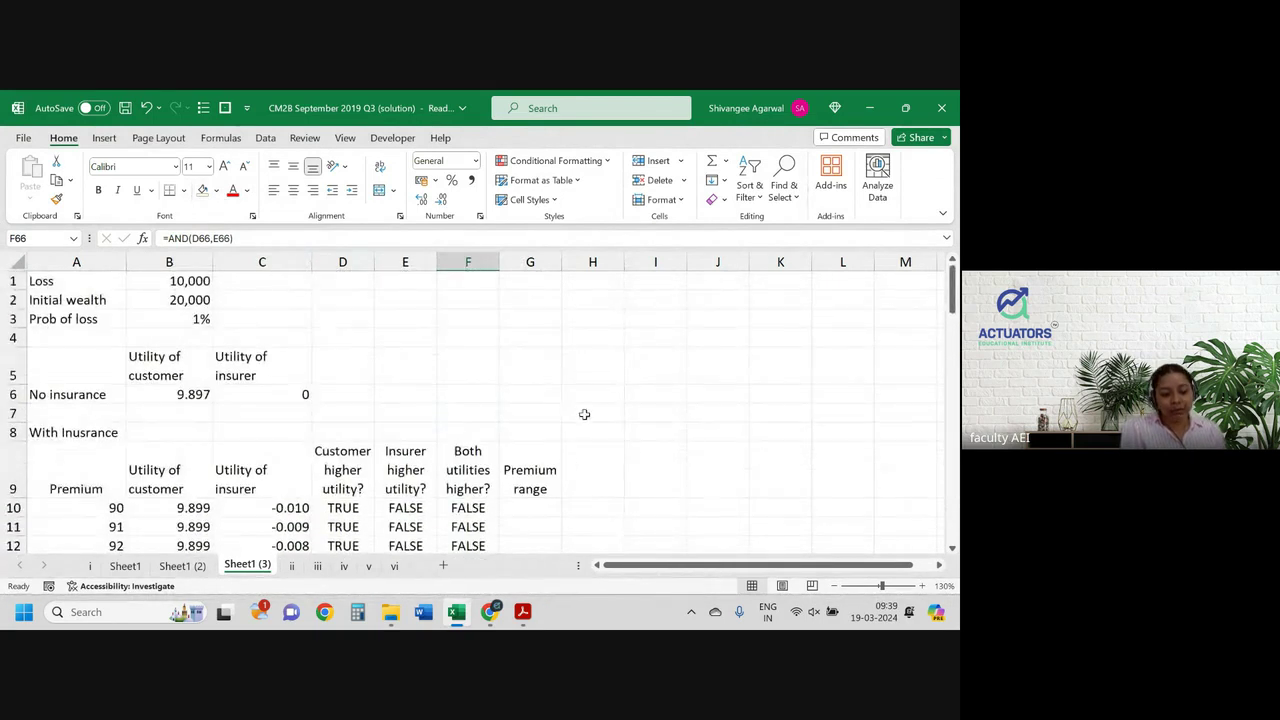
# Step: Calculate the lowest acceptable premium in G6 with =MIN(G10:G70)
pyautogui.click(471, 385)
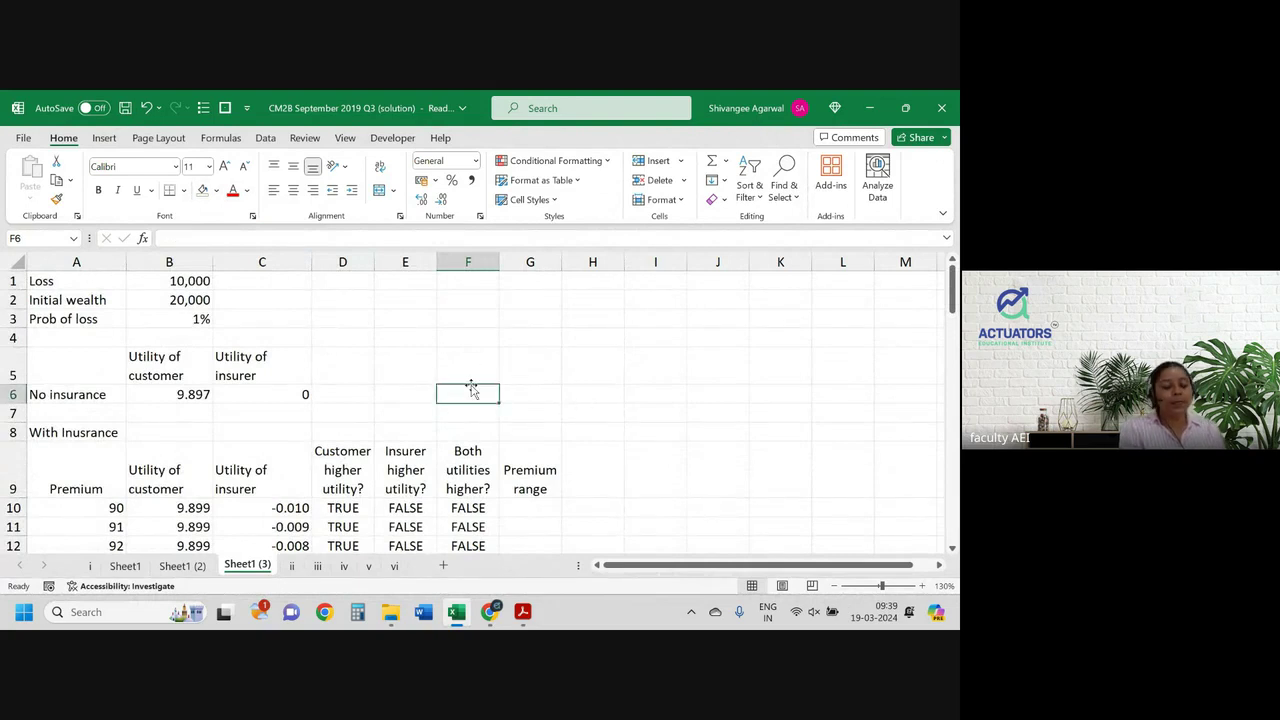
pyautogui.press('Right')
pyautogui.write('=min(')
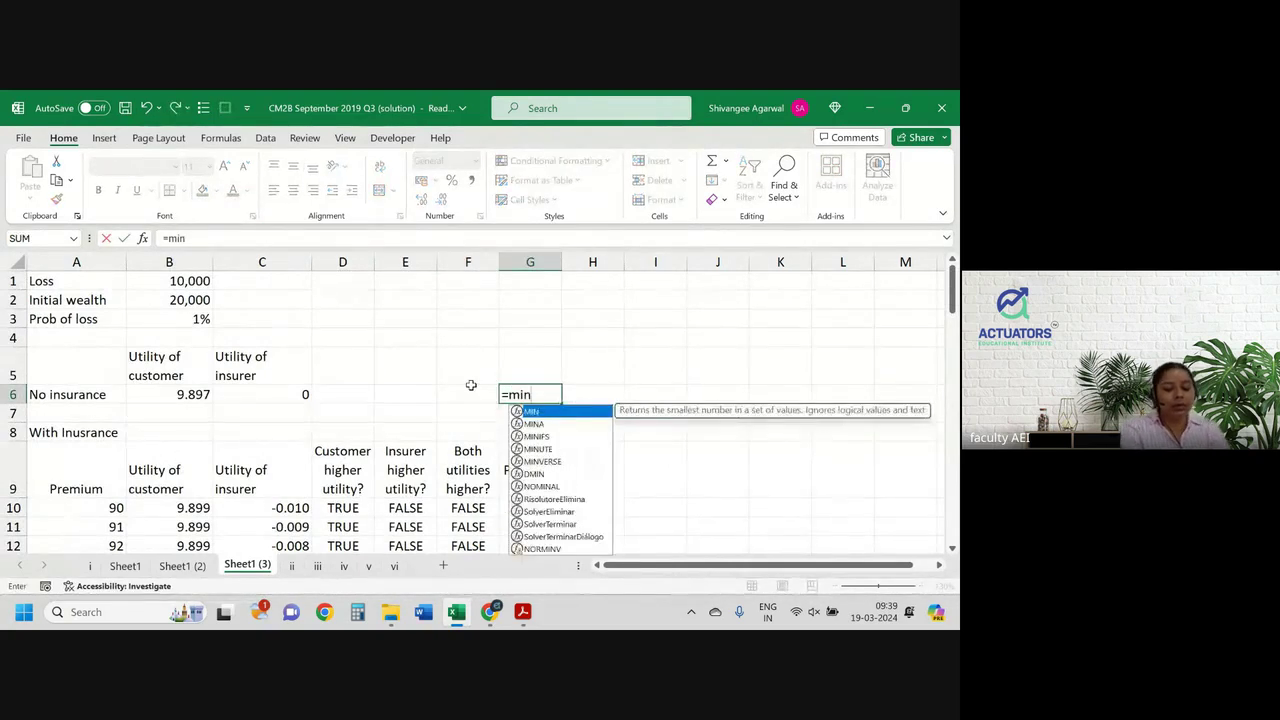
pyautogui.press('Down')
pyautogui.press('Down')
pyautogui.press('Down')
pyautogui.press('Down')
pyautogui.hotkey('ctrl', 'shift', 'Down')
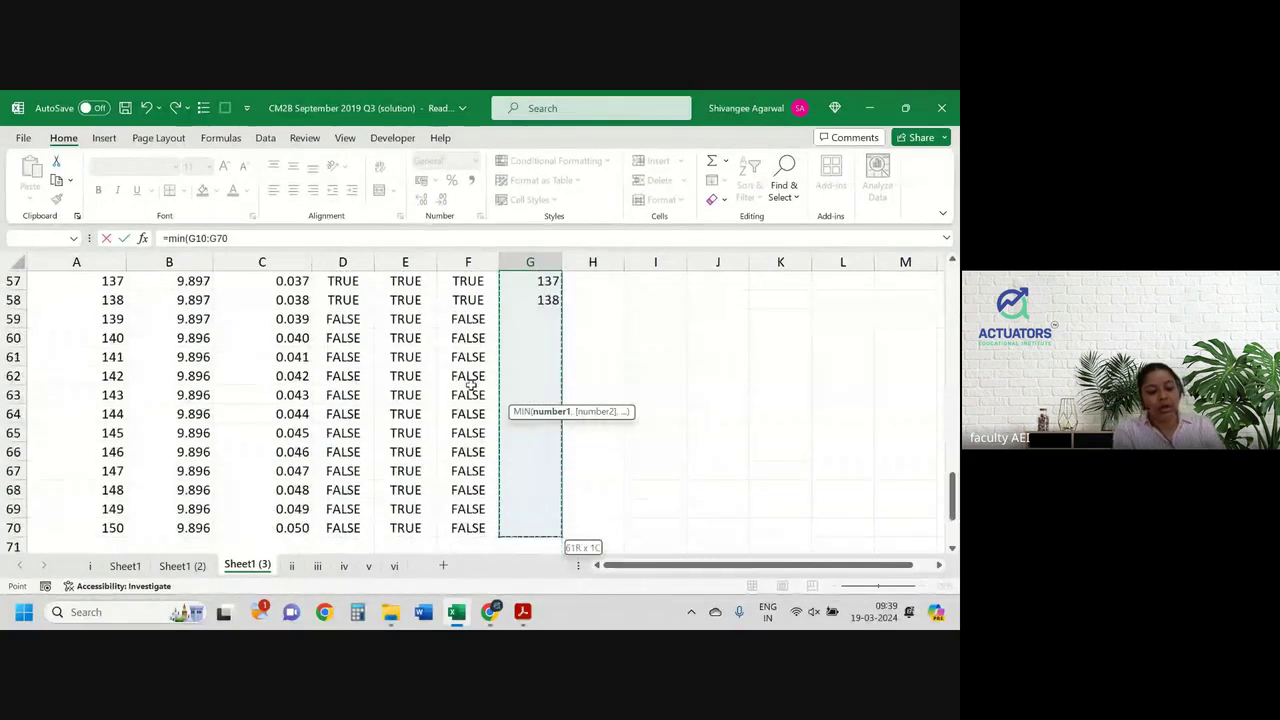
pyautogui.write(')')
pyautogui.hotkey('ctrl', 'Return')
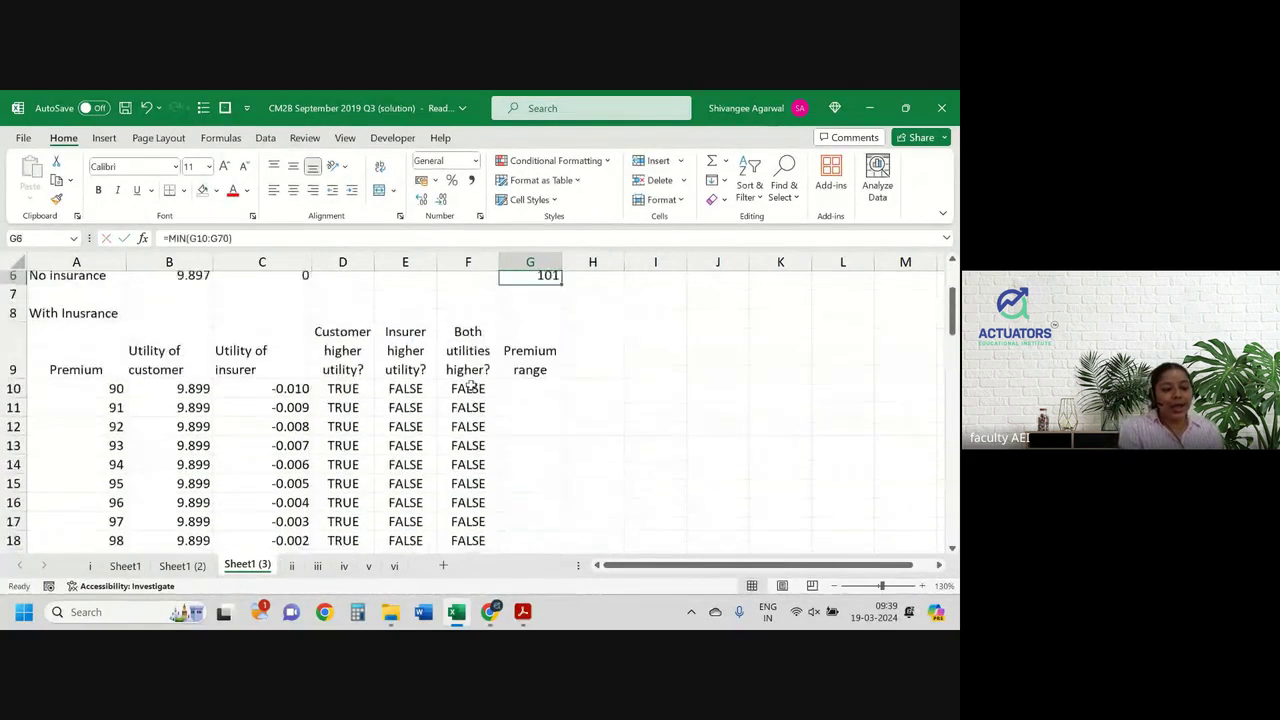
# Step: Enter the word "to" in H6 beside the lowest acceptable premium
pyautogui.press('Right')
pyautogui.press('Right')
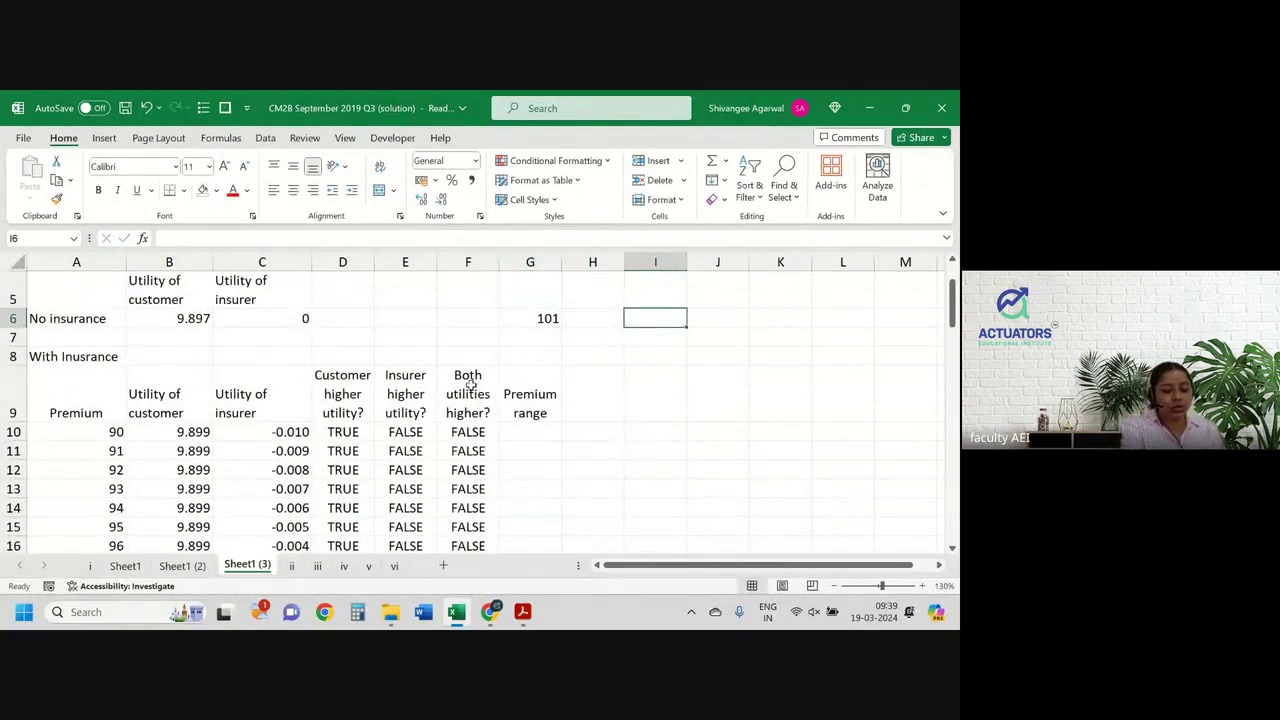
pyautogui.press('Left')
pyautogui.write('to')
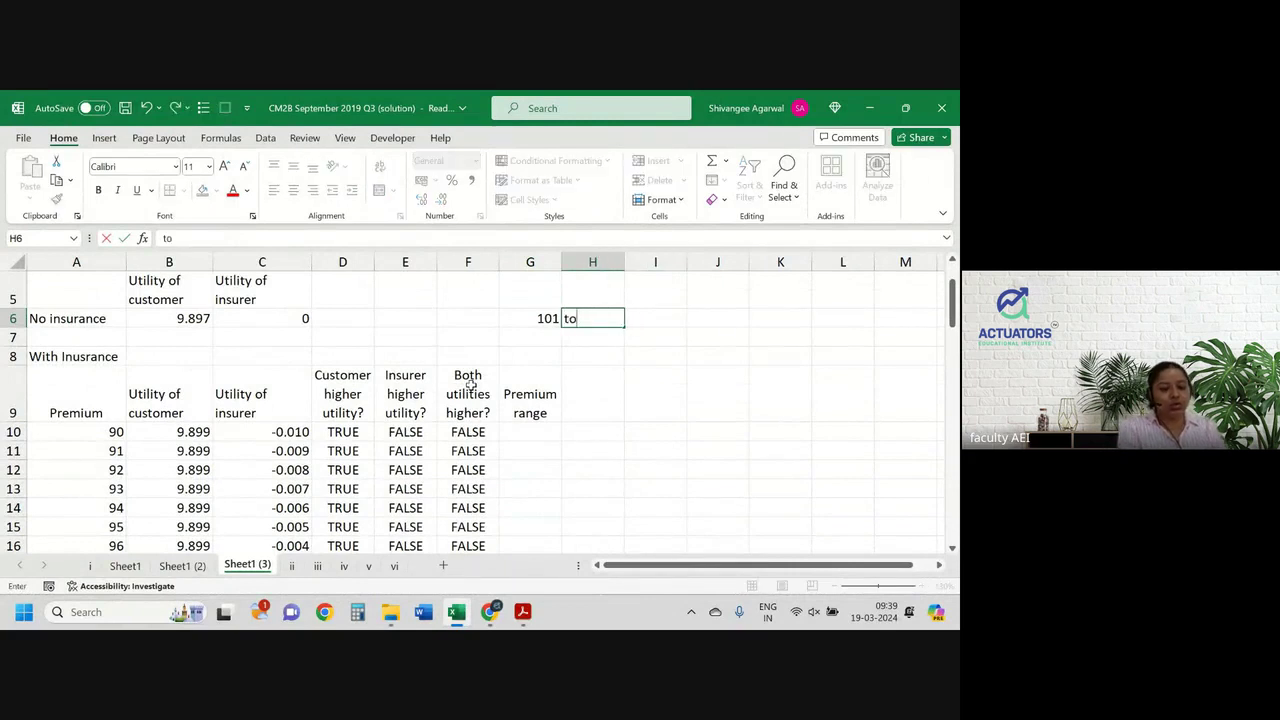
# Step: Calculate the highest acceptable premium in I6 with a MAX formula over the premium range values from G10 down
pyautogui.press('Right')
pyautogui.write('=max(')
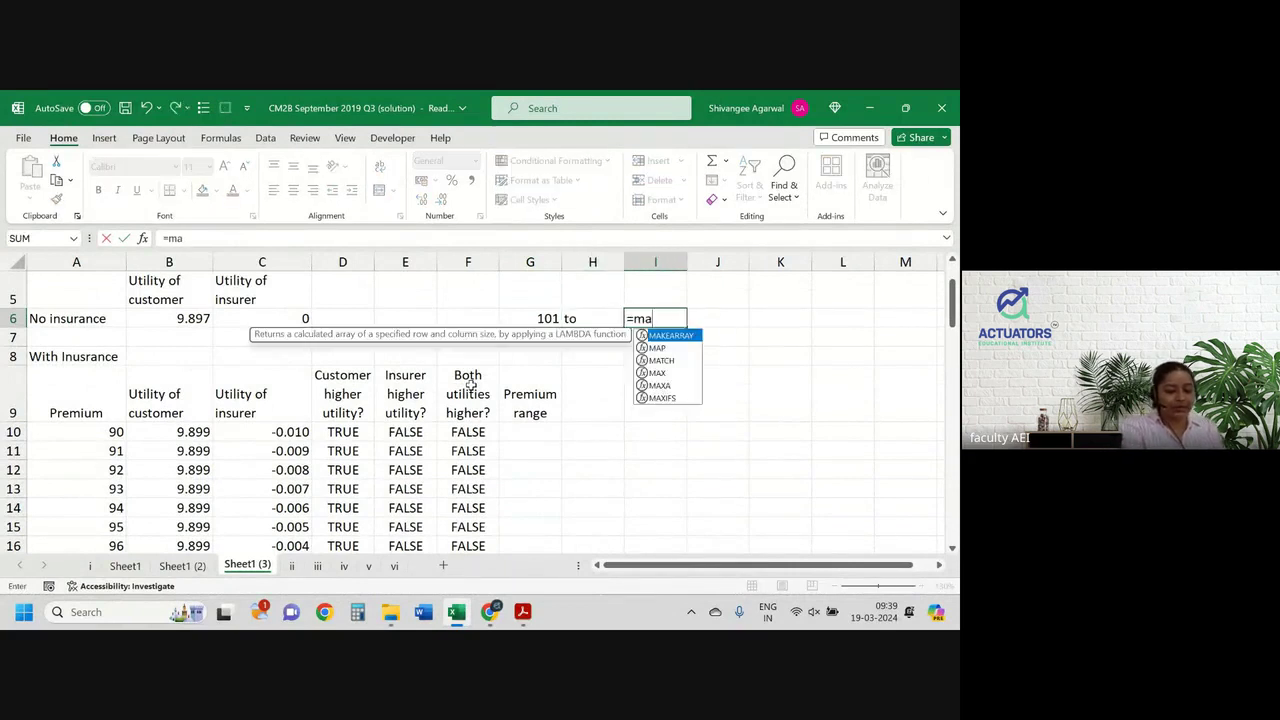
pyautogui.press('Down')
pyautogui.press('Down')
pyautogui.press('Left')
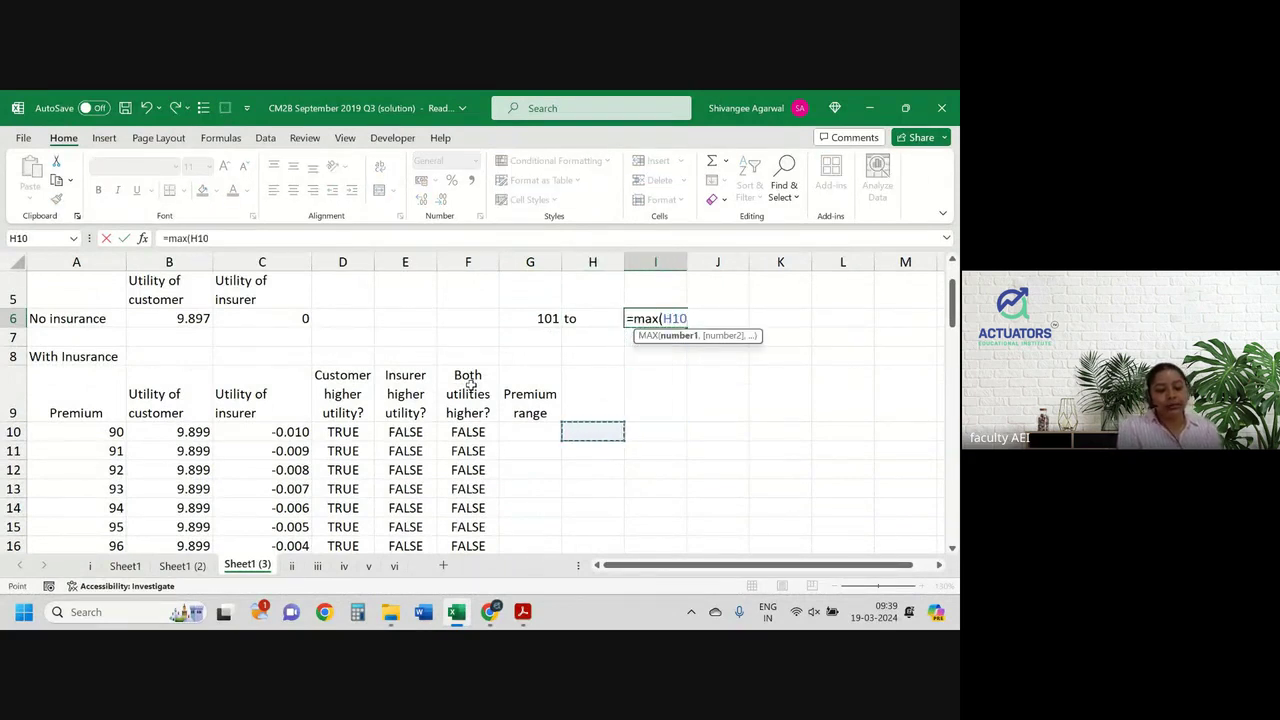
pyautogui.press('Left')
pyautogui.hotkey('ctrl', 'shift', 'Down')
pyautogui.press('Return')
# Step: Label the result "Premium range" in F6 and right-align the label
pyautogui.hotkey('ctrl', 'Up')
pyautogui.hotkey('ctrl', 'Up')
pyautogui.press('Left')
pyautogui.press('Down')
pyautogui.press('Down')
pyautogui.press('Down')
pyautogui.press('Down')
pyautogui.press('Down')
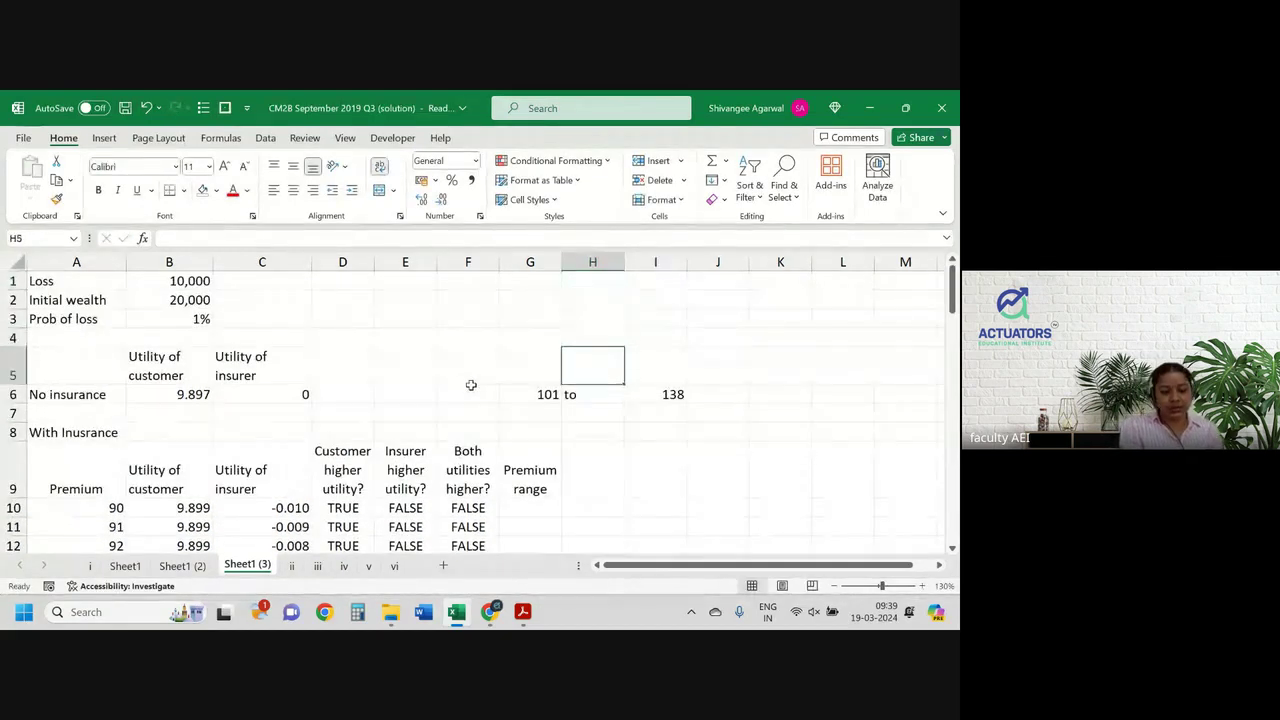
pyautogui.press('Left')
pyautogui.press('Left')
pyautogui.write('P')
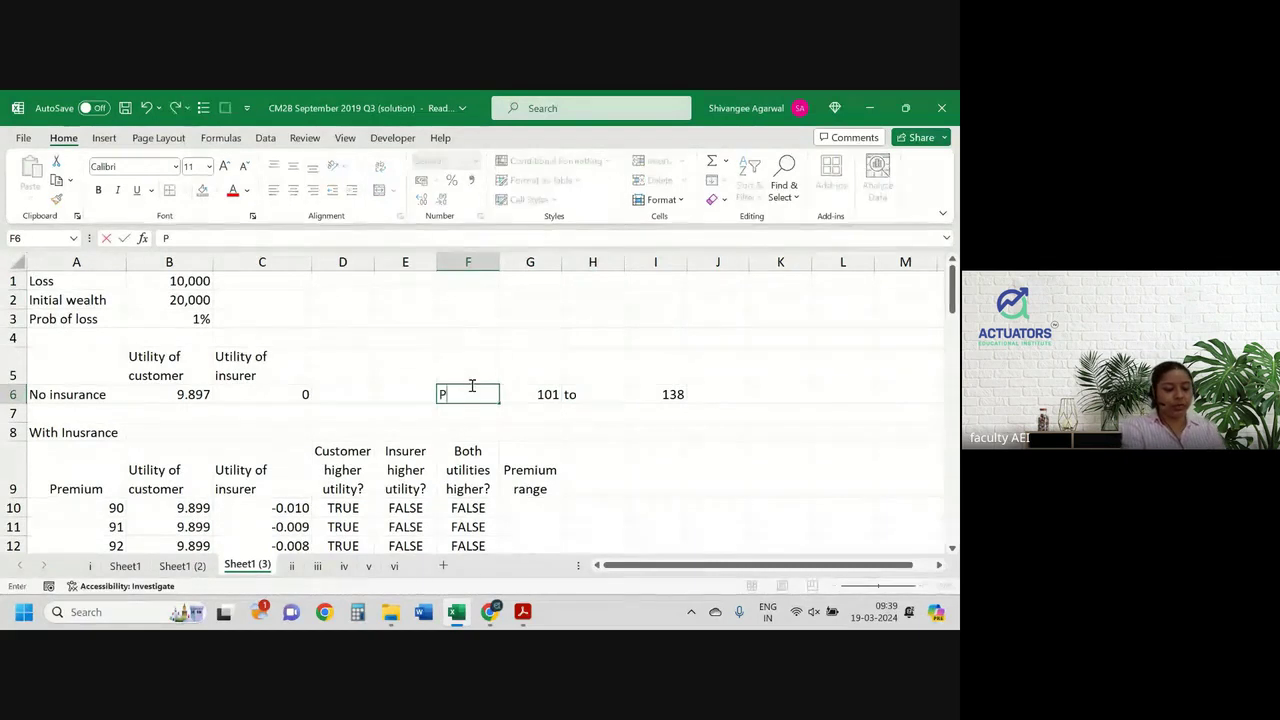
pyautogui.write('remium range')
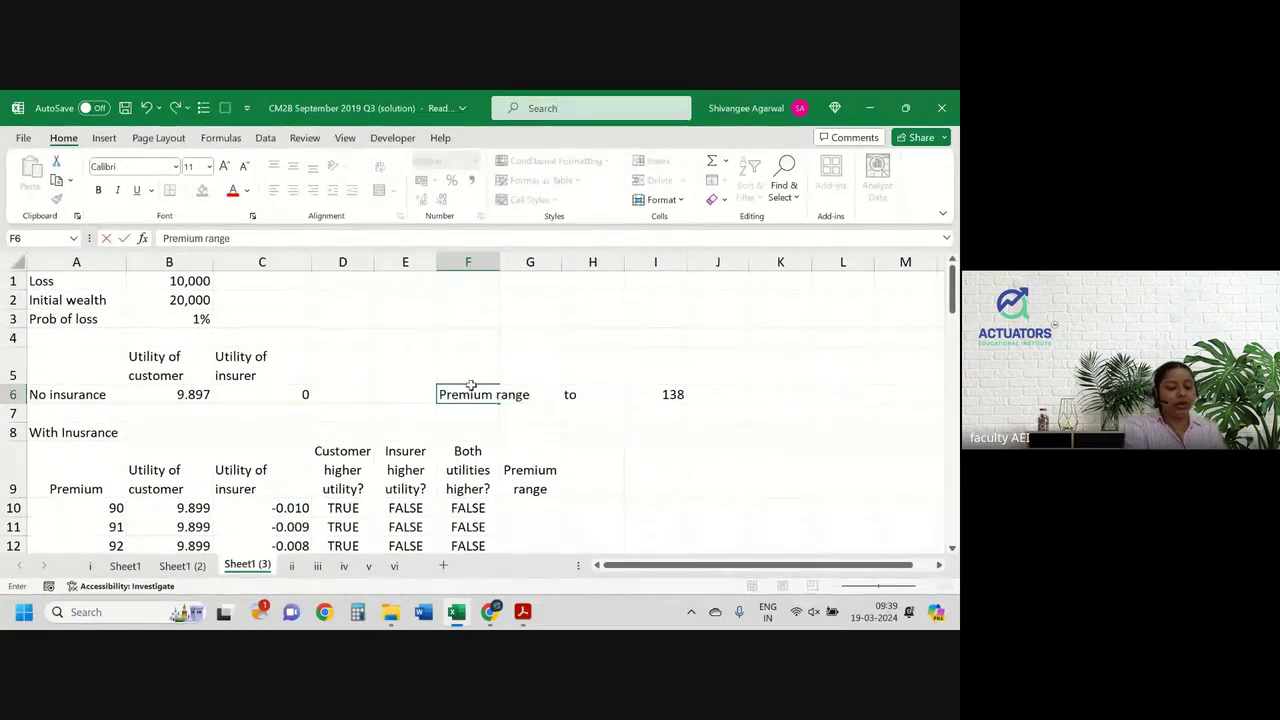
pyautogui.hotkey('ctrl', 'Return')
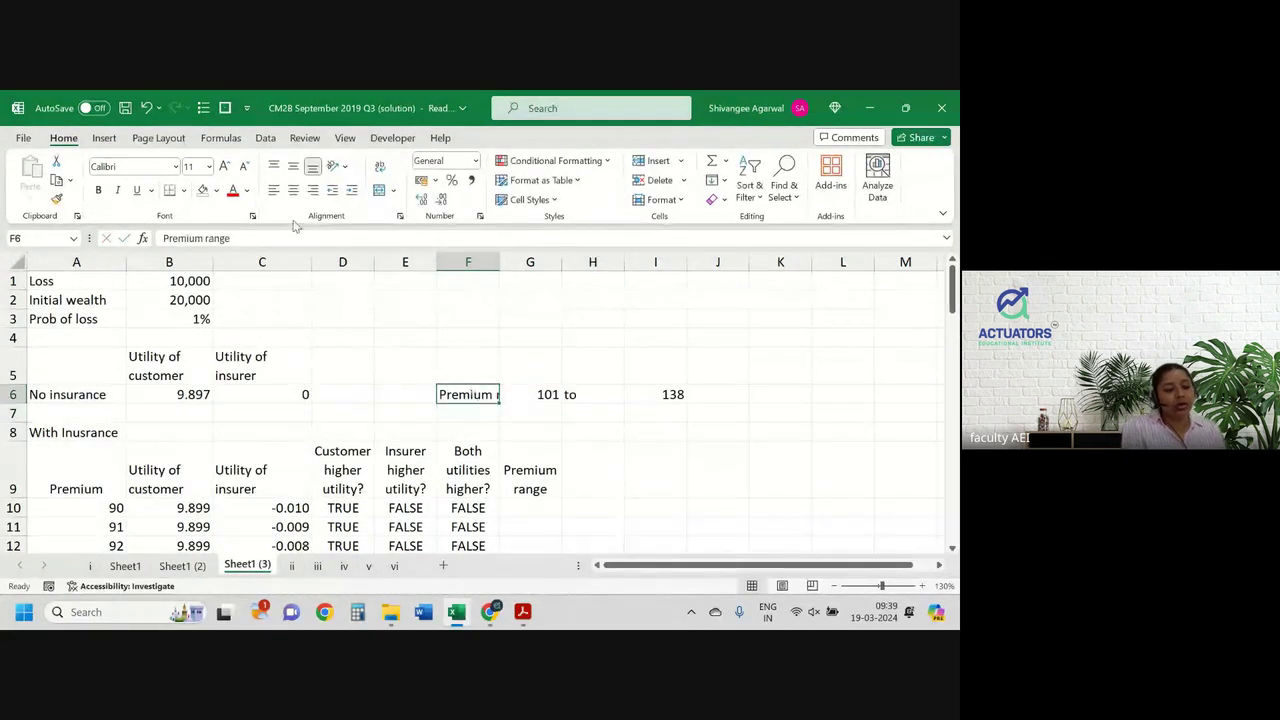
pyautogui.click(313, 189)
# Step: Fill the premium range result cells G6:I6 with light green
pyautogui.moveTo(526, 394); pyautogui.dragTo(675, 398)
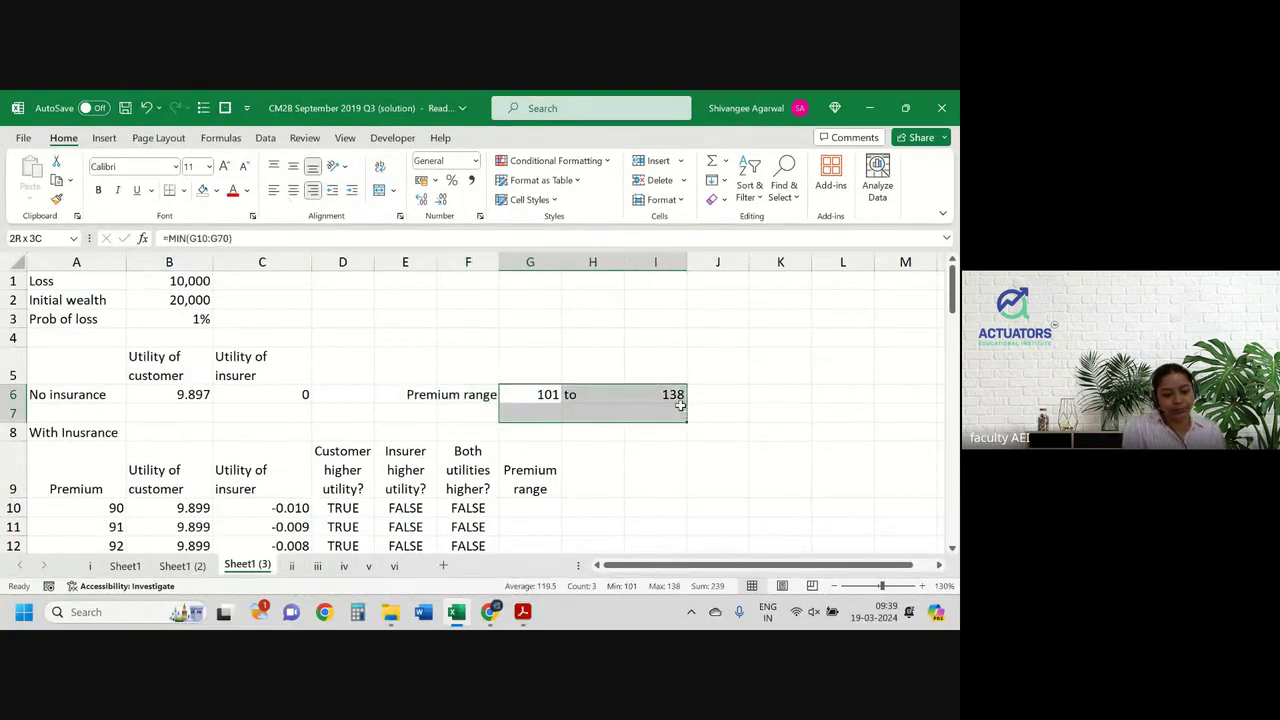
pyautogui.click(216, 190)
pyautogui.click(256, 328)
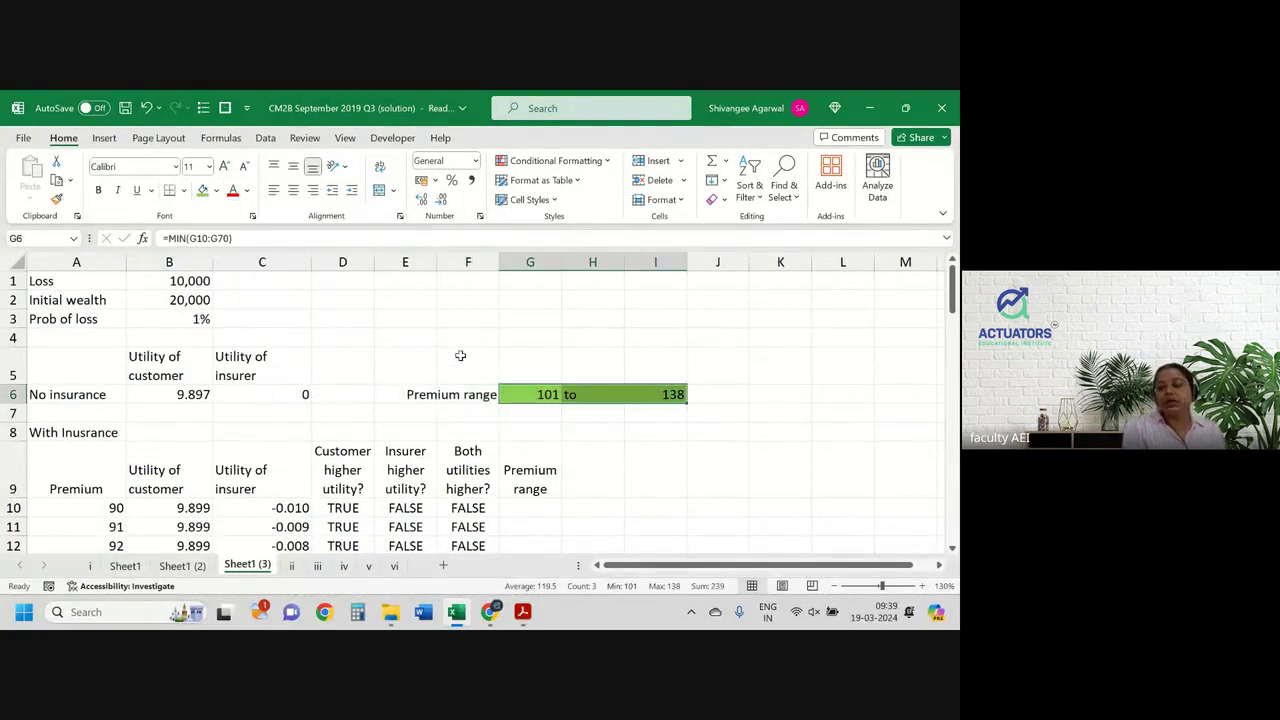
pyautogui.click(460, 355)
# Step: Center the word "to" in H6 between the minimum and maximum premiums
pyautogui.scroll(-1, 590, 400)
pyautogui.click(592, 369)
pyautogui.click(293, 190)
pyautogui.click(594, 454)
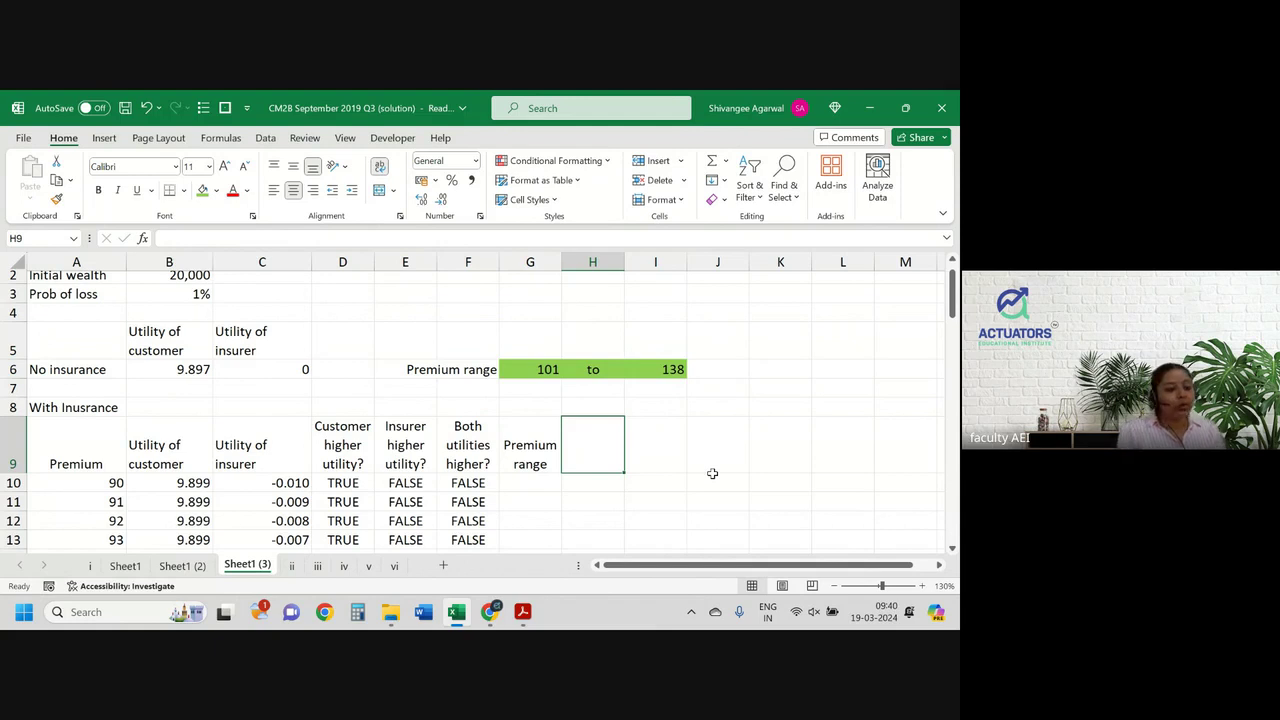
pyautogui.scroll(-2, 712, 473)
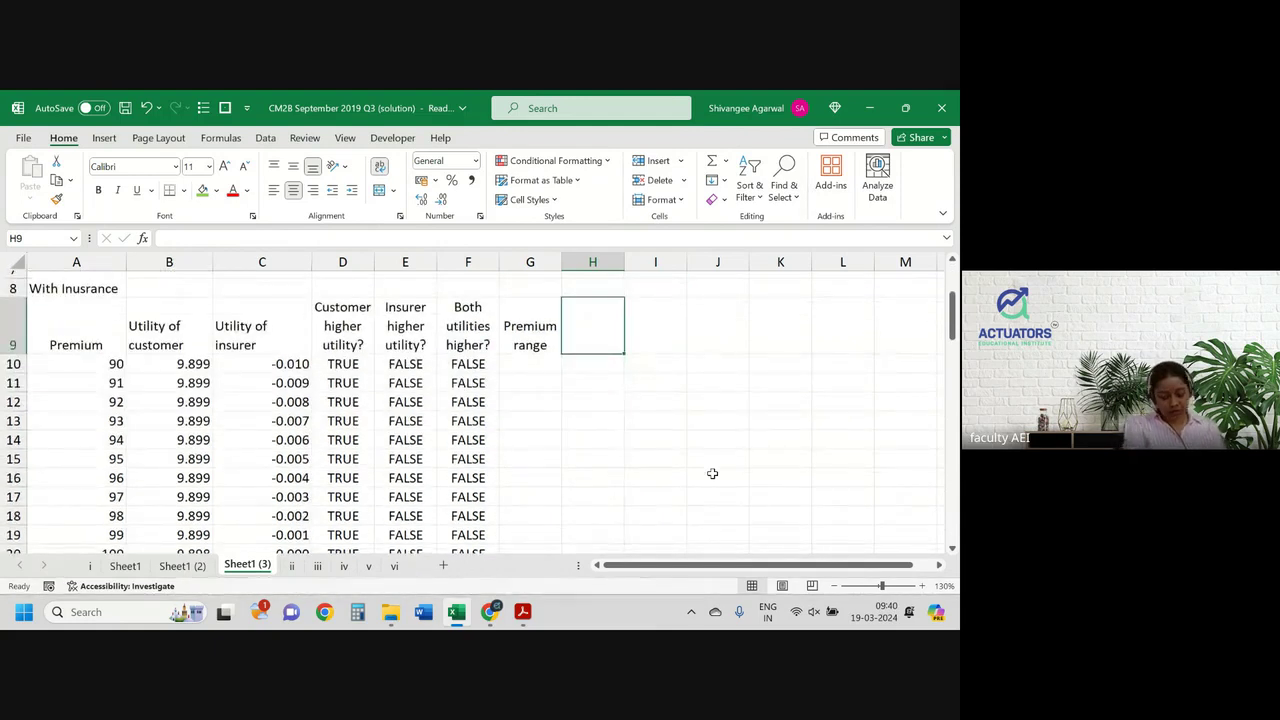
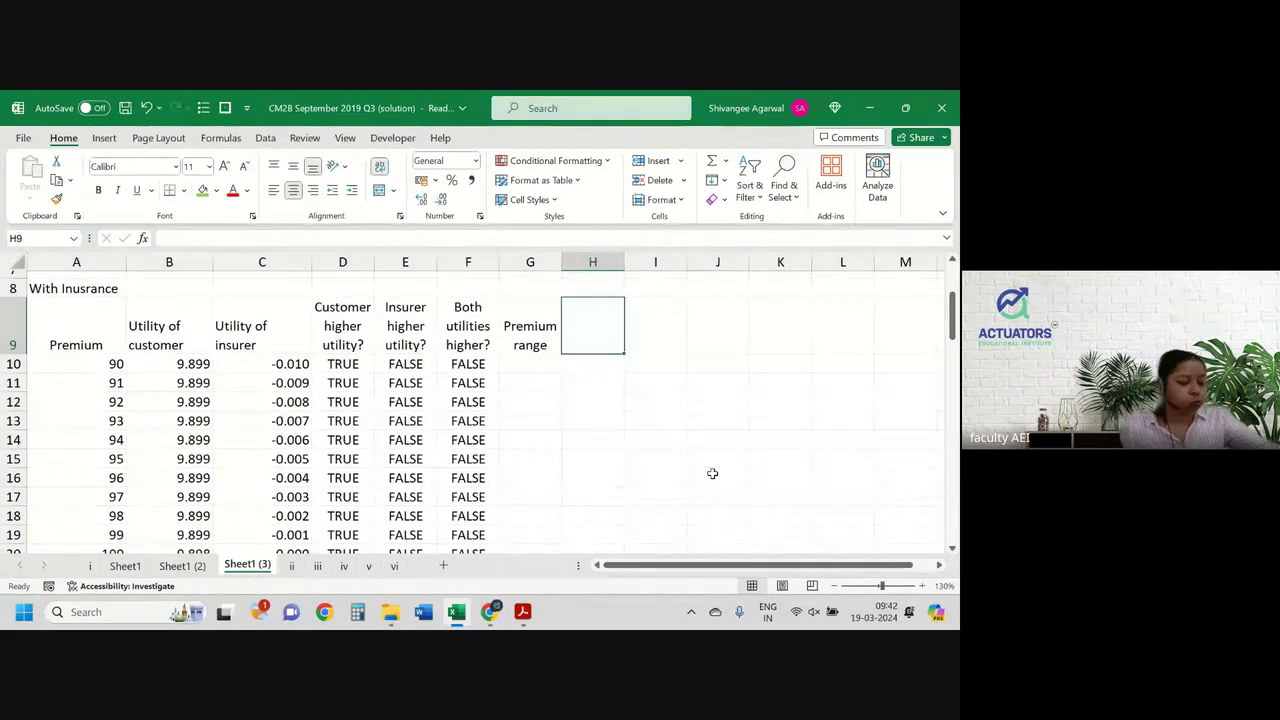
# Step: Switch to the question paper in Acrobat and examine part (v) and the customers' log utility function
pyautogui.hotkey('alt', 'Tab')
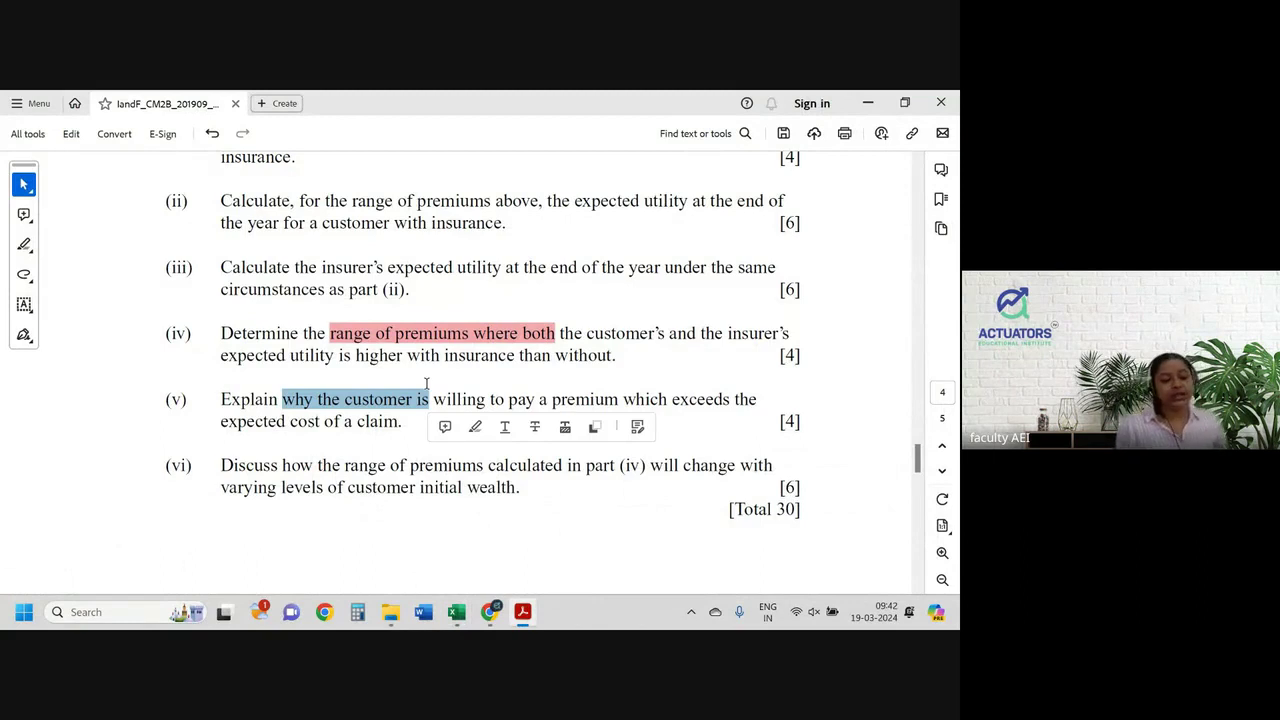
pyautogui.moveTo(508, 401); pyautogui.dragTo(757, 410)
pyautogui.moveTo(220, 421); pyautogui.dragTo(406, 429)
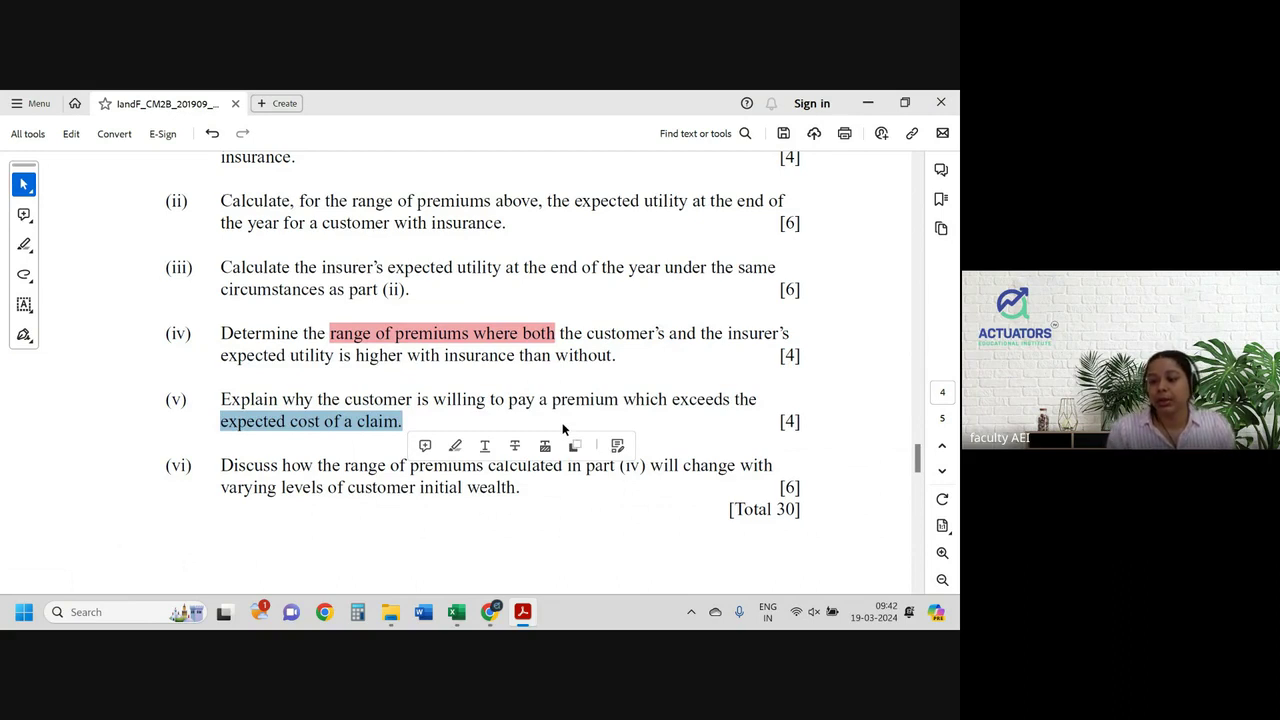
pyautogui.hotkey('alt', 'Tab')
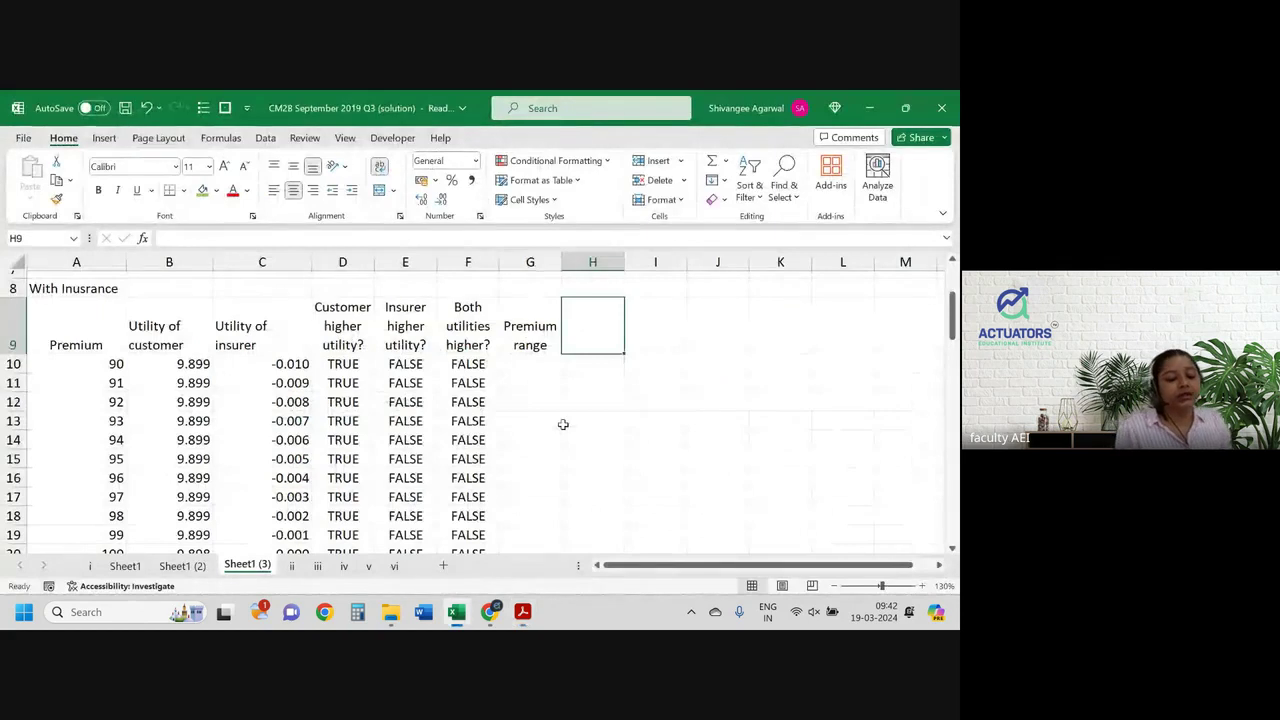
pyautogui.click(522, 612)
pyautogui.scroll(5, 423, 390)
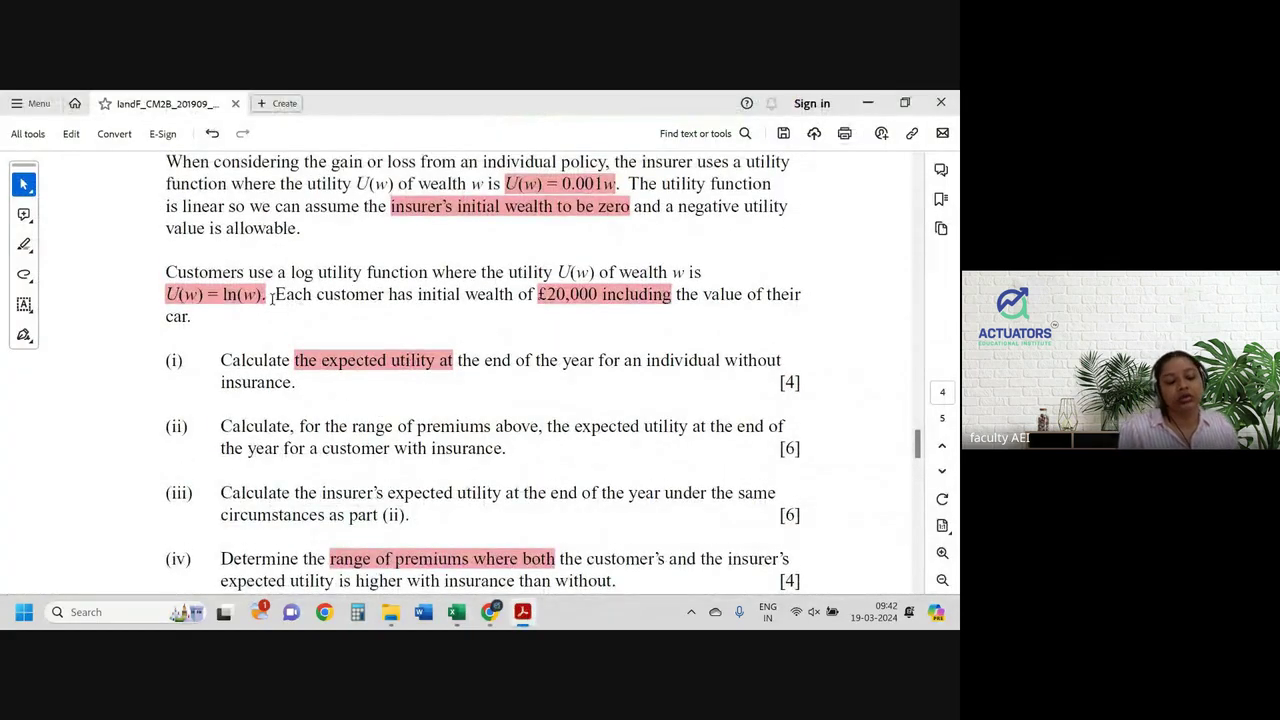
pyautogui.click(218, 296)
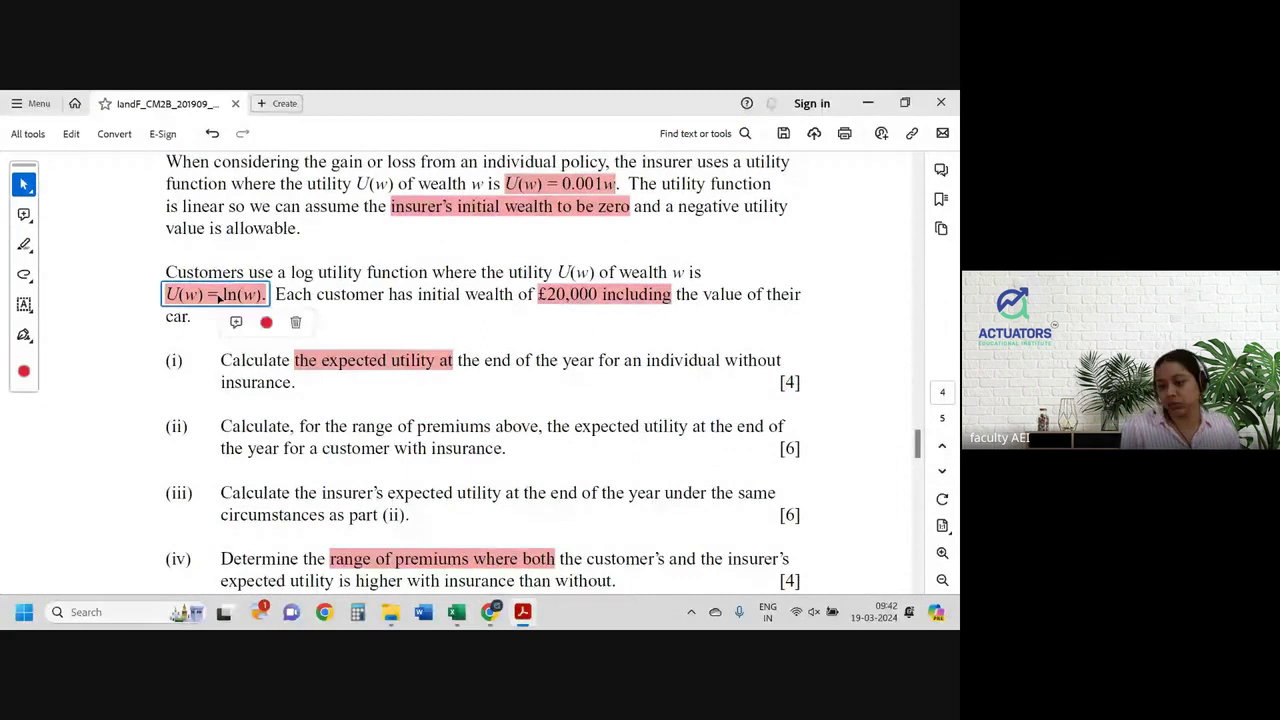
pyautogui.click(340, 288)
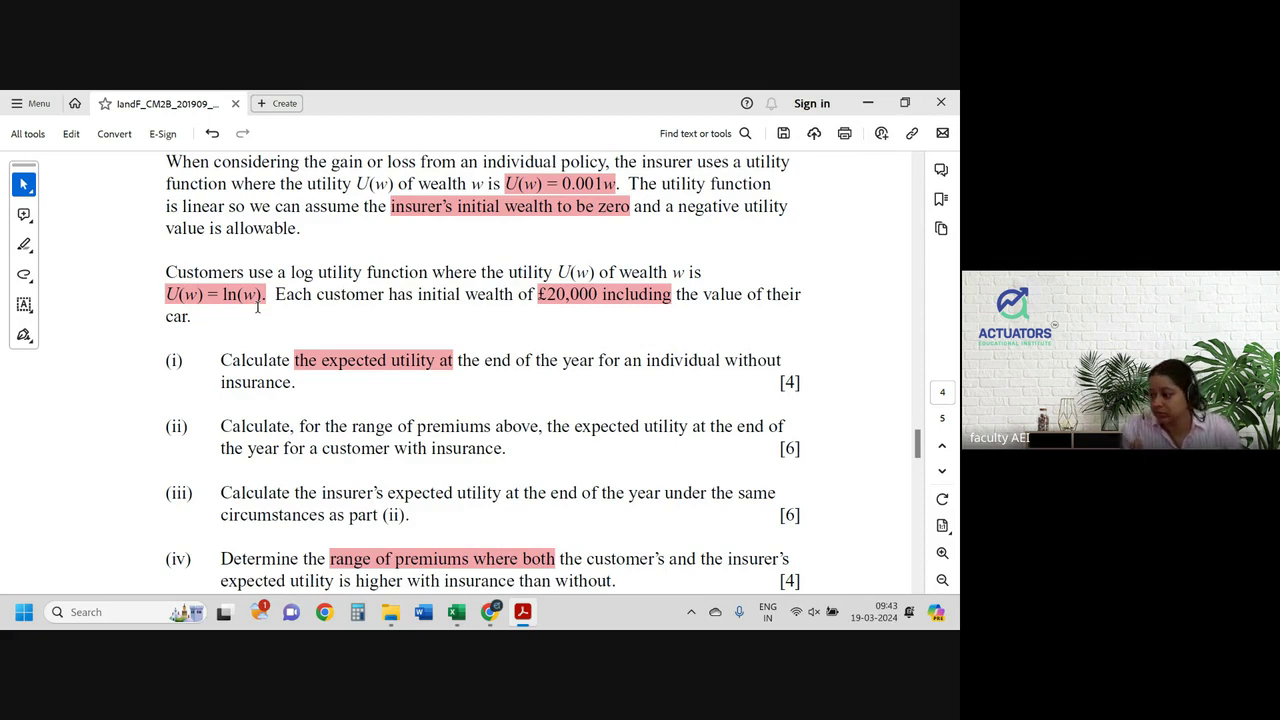
# Step: Return to Excel and calculate the expected cost of a claim in D2 with =B1*B3
pyautogui.hotkey('alt', 'Tab')
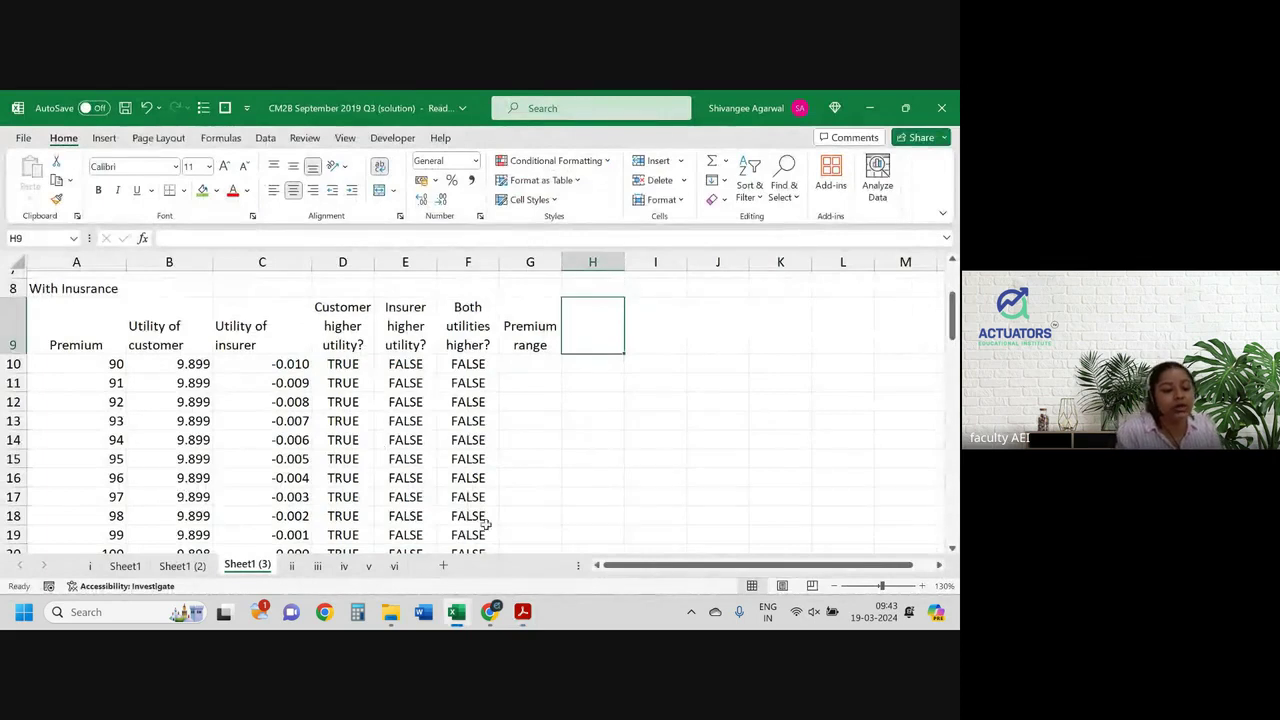
pyautogui.scroll(2, 447, 395)
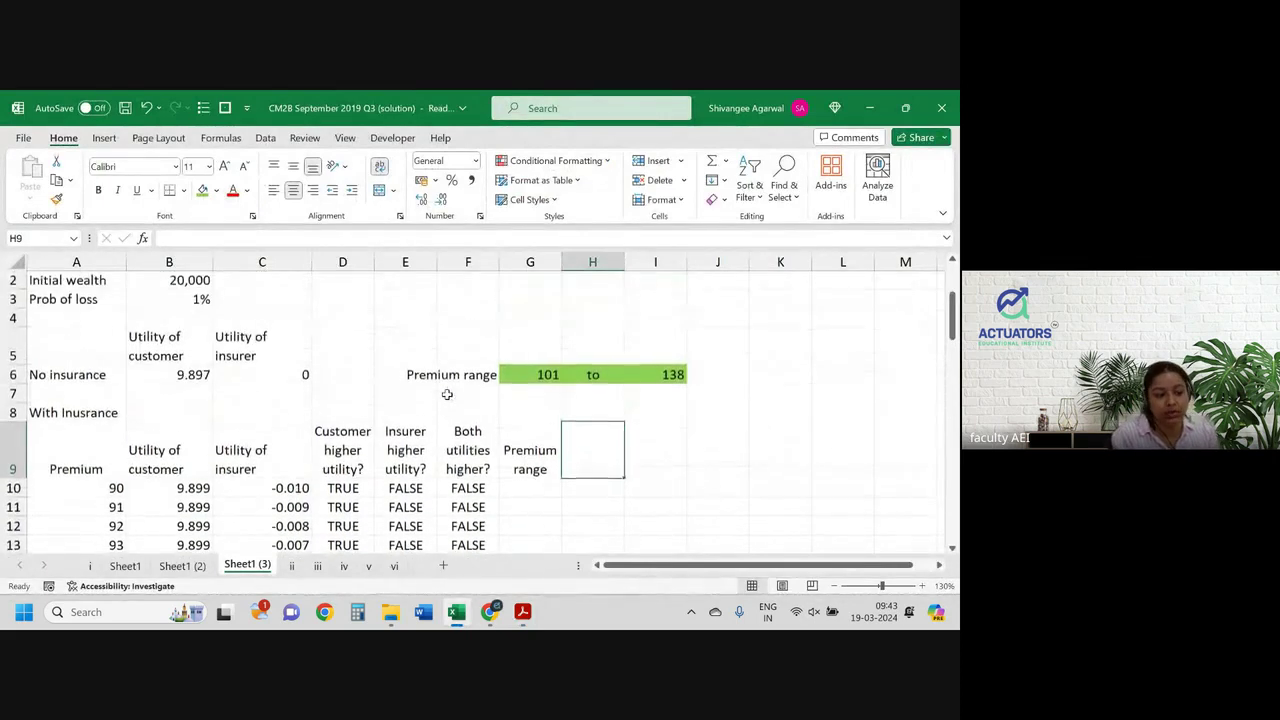
pyautogui.scroll(1, 370, 421)
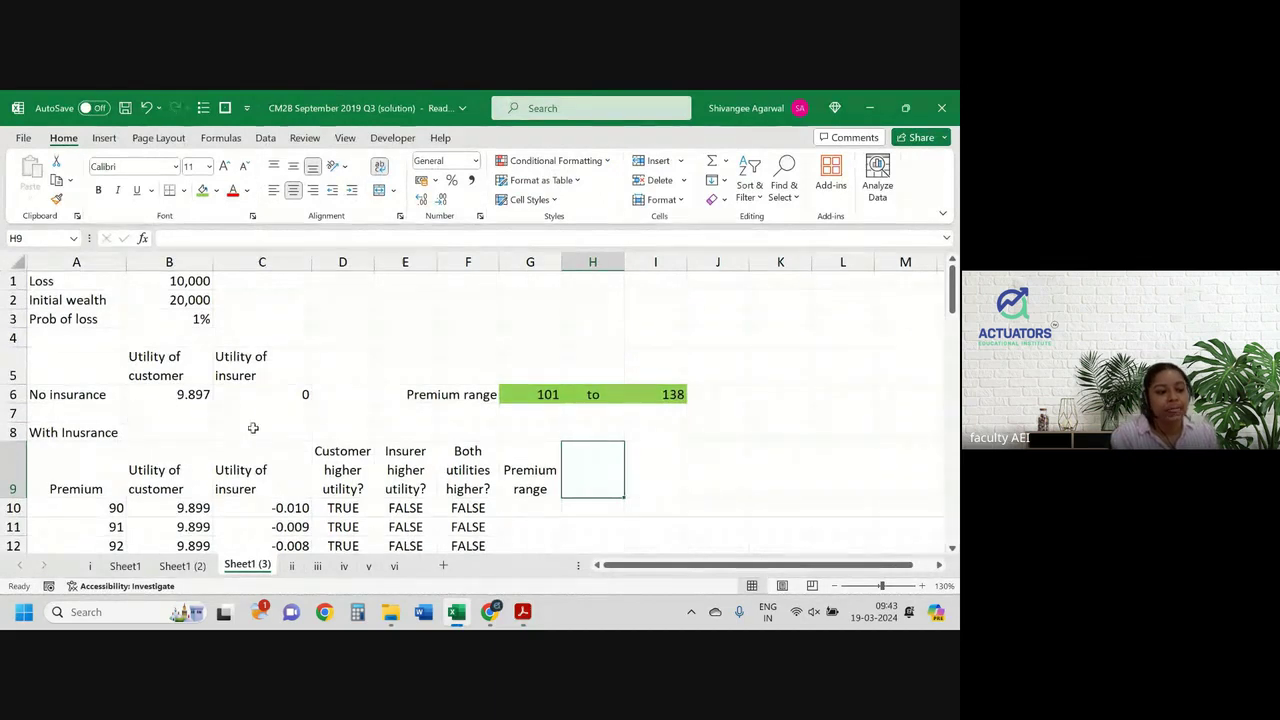
pyautogui.click(351, 304)
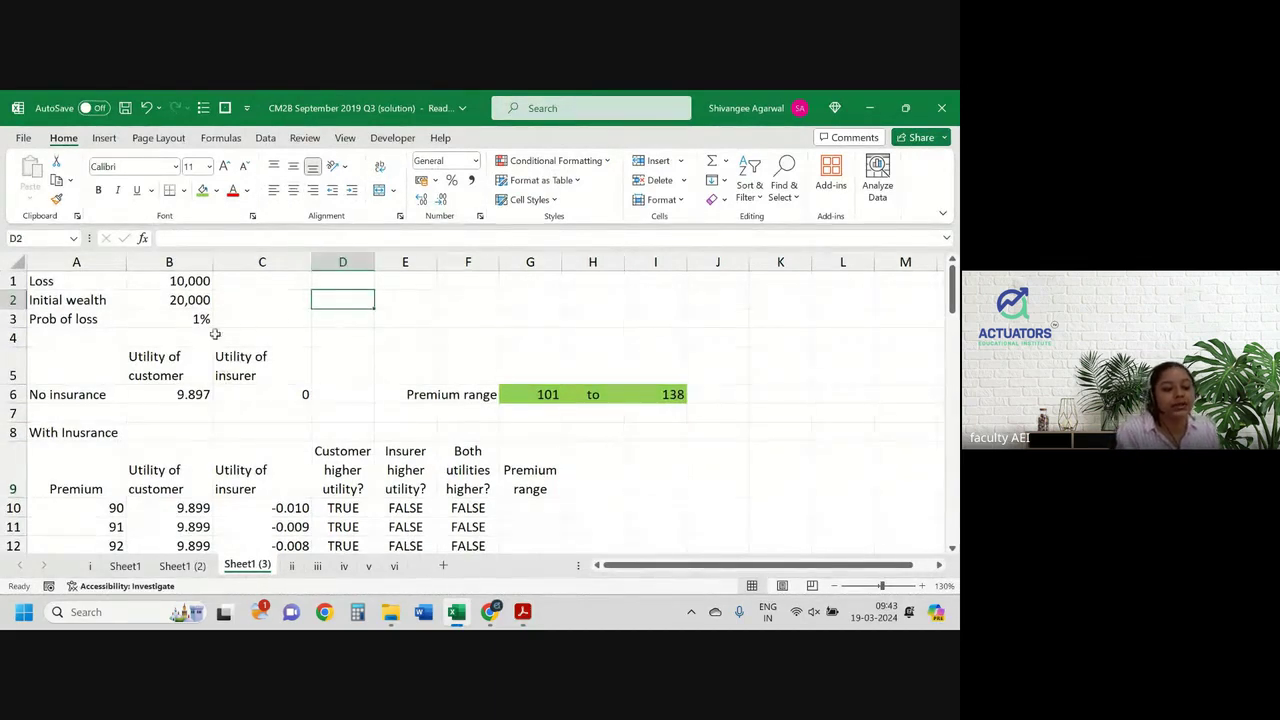
pyautogui.scroll(-1, 436, 466)
pyautogui.scroll(1, 436, 466)
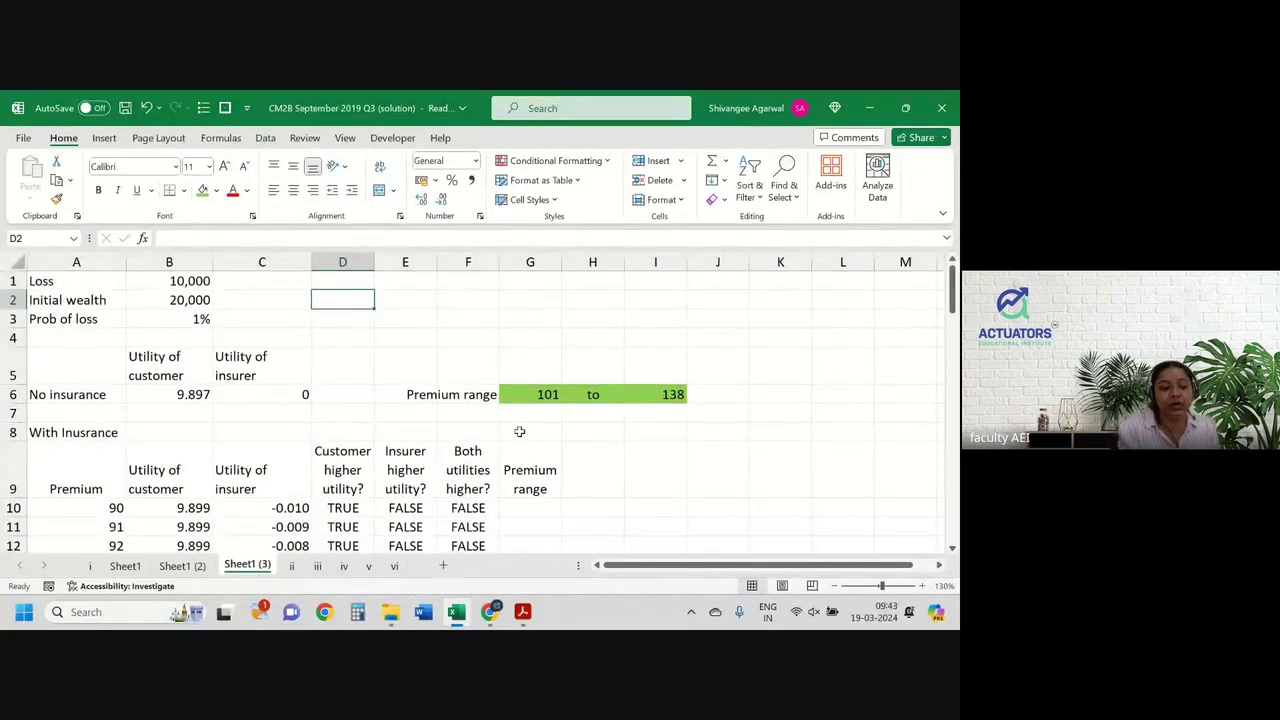
pyautogui.write('=')
pyautogui.press('Left')
pyautogui.press('Left')
pyautogui.press('Up')
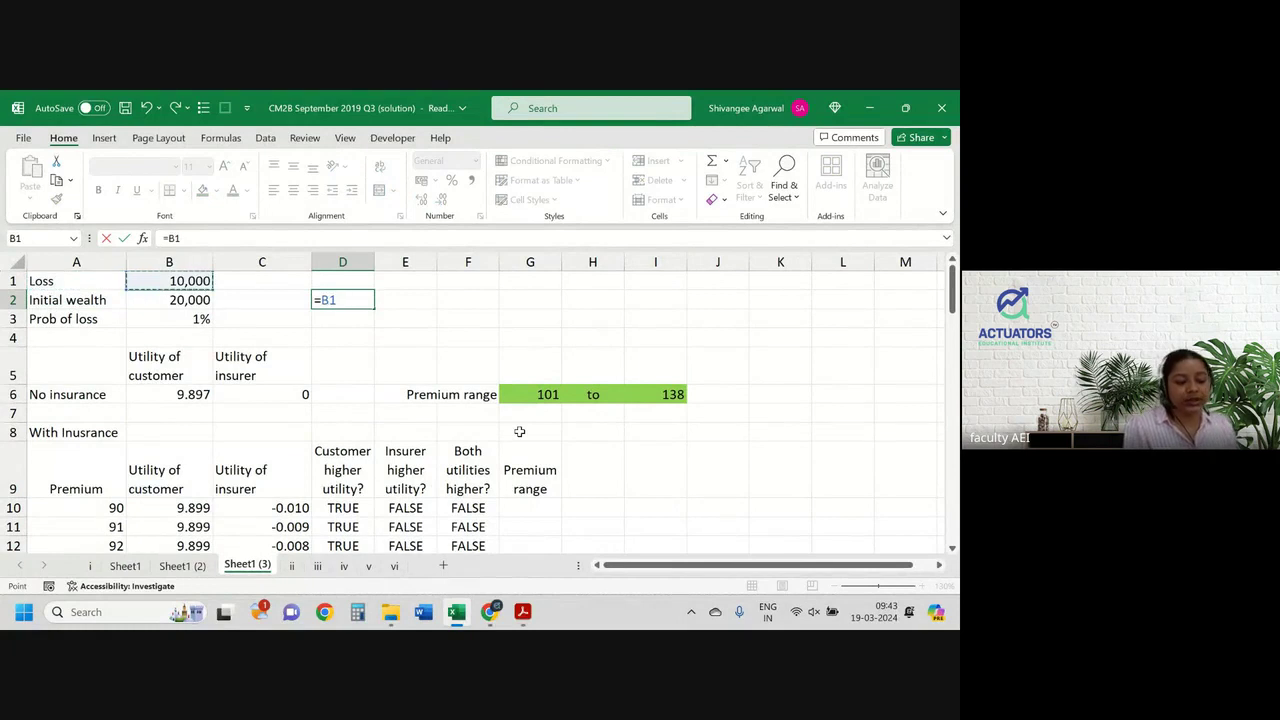
pyautogui.write('*')
pyautogui.press('Left')
pyautogui.press('Left')
pyautogui.press('Down')
pyautogui.press('Down')
pyautogui.press('Up')
pyautogui.press('Return')
pyautogui.press('Up')
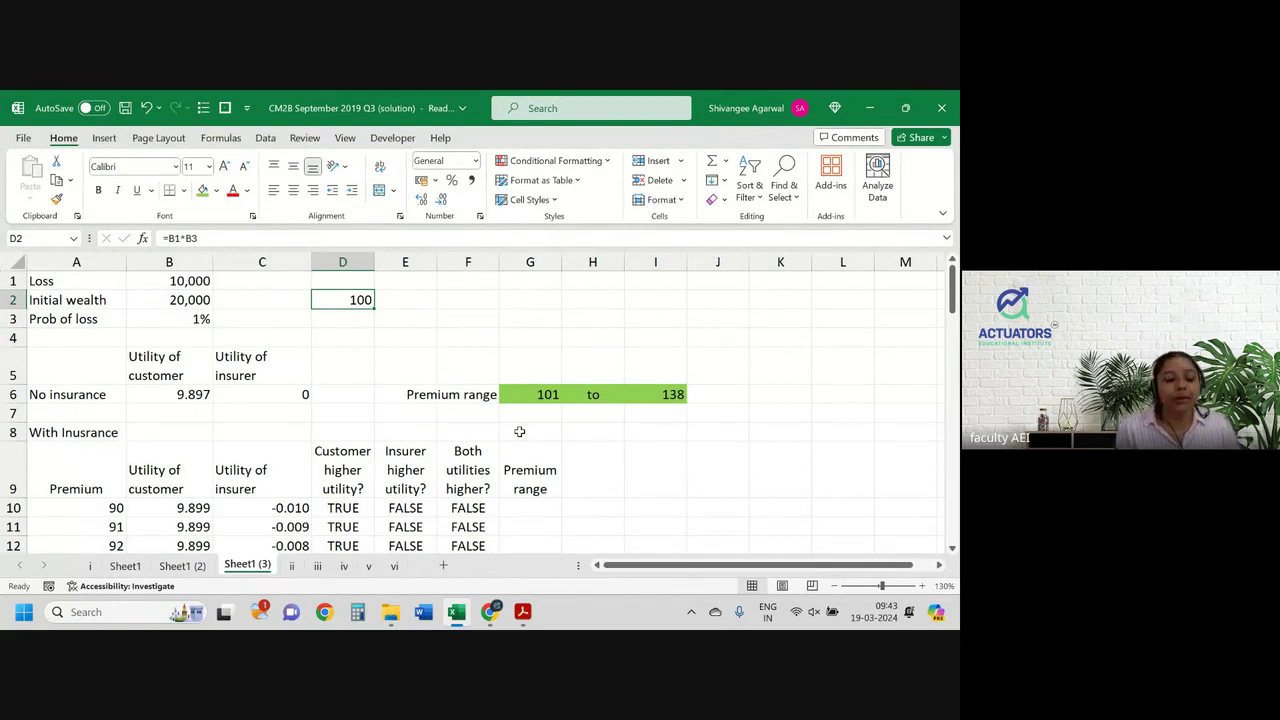
# Step: Review parts (v) and (vi) of the question in the Acrobat paper and return to the workbook
pyautogui.click(522, 612)
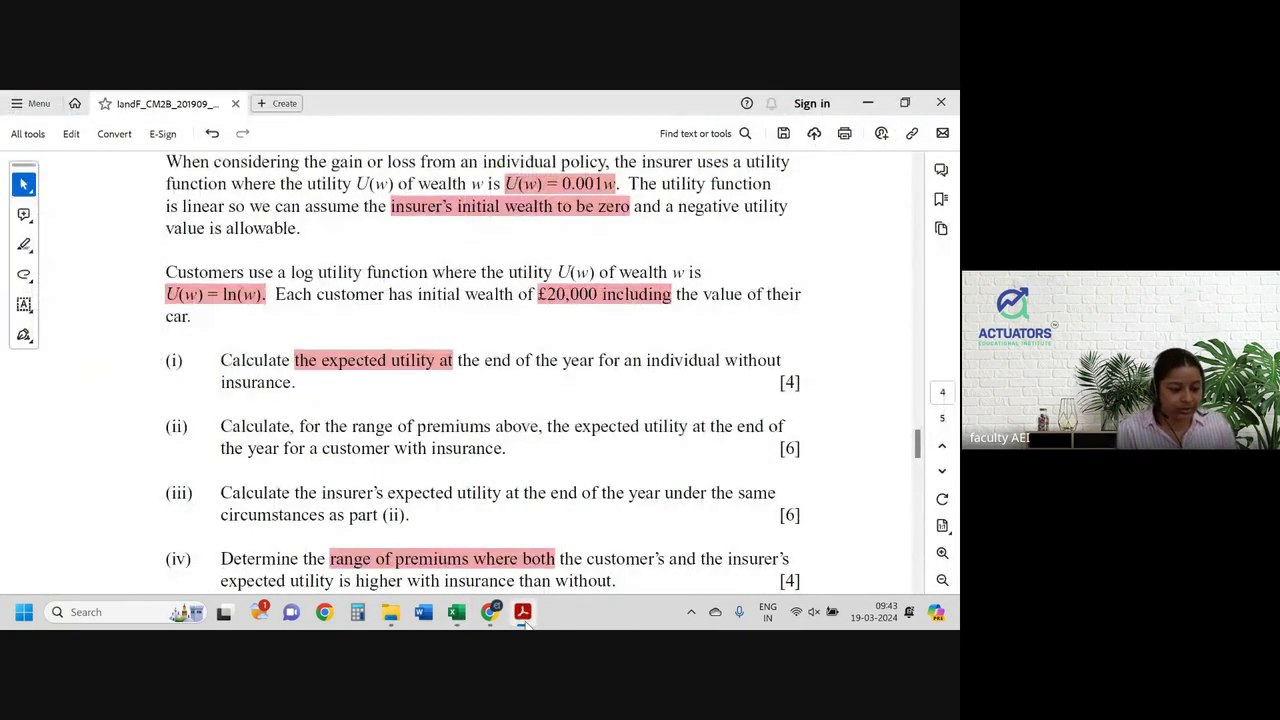
pyautogui.scroll(-5, 510, 541)
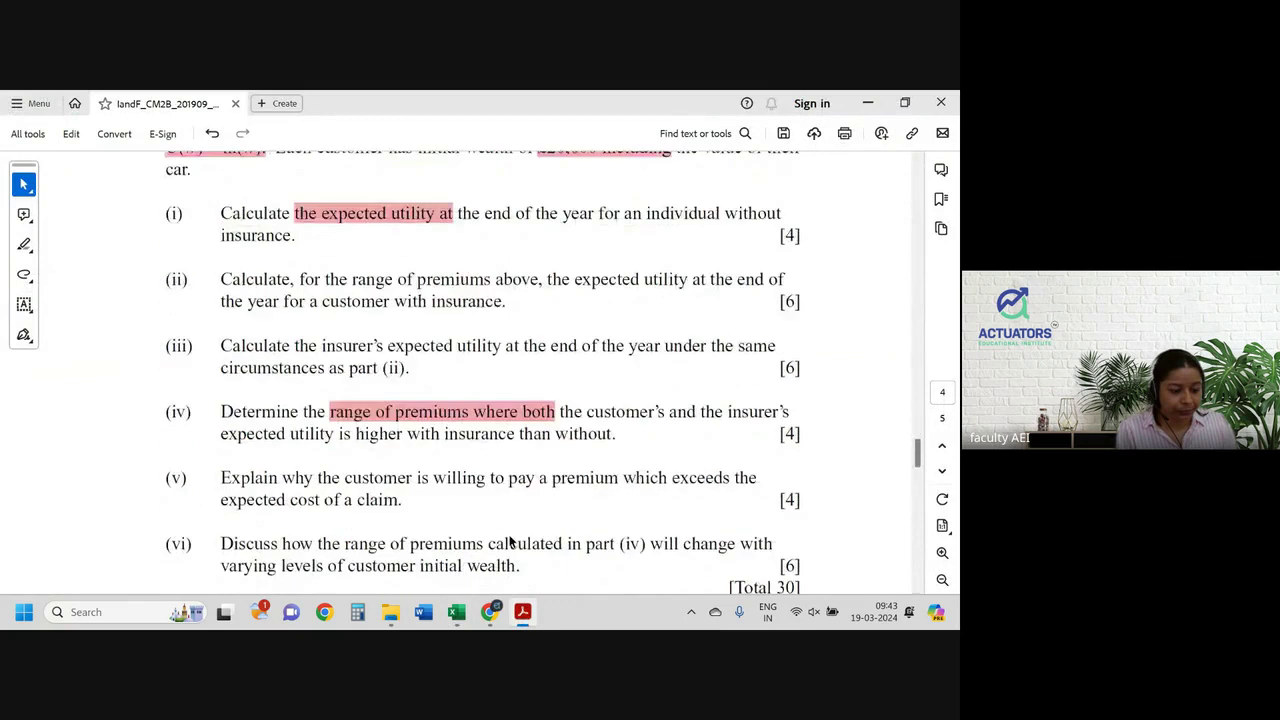
pyautogui.click(522, 612)
# Step: Extend the formula in D2 with the no-loss outcome so it reads =B1*B3+B2*0.99
pyautogui.click(241, 239)
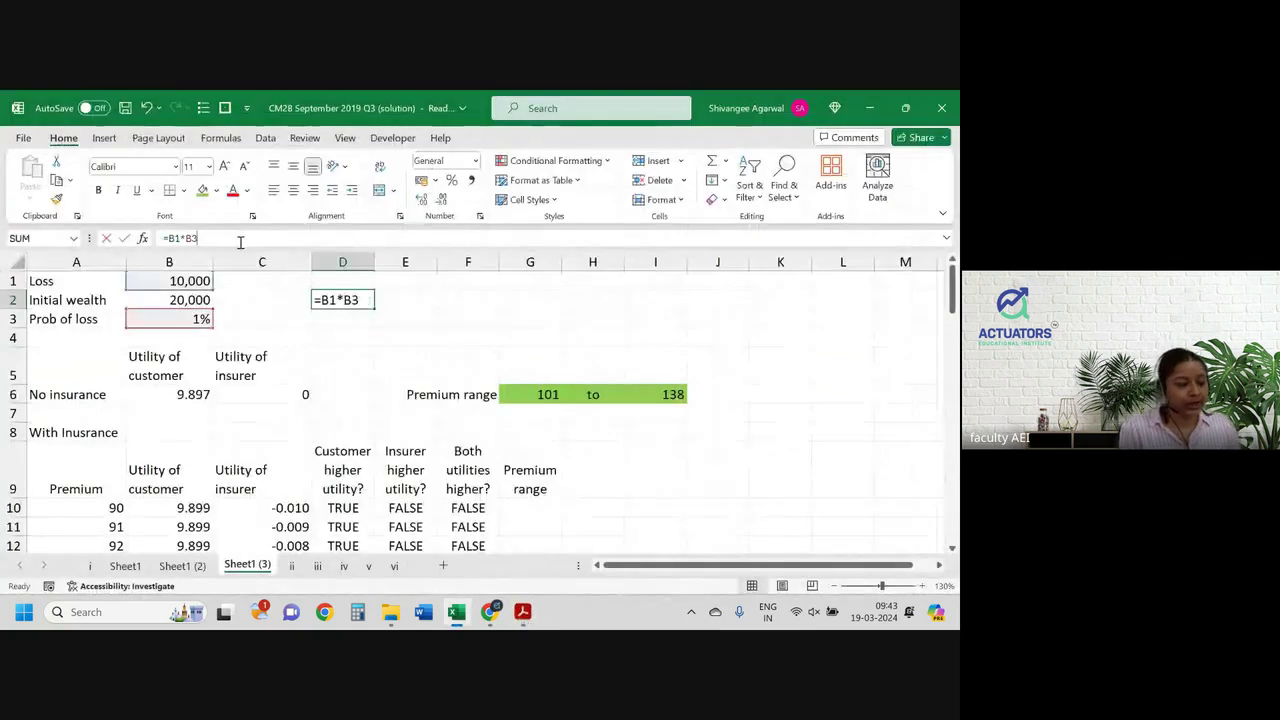
pyautogui.write('+')
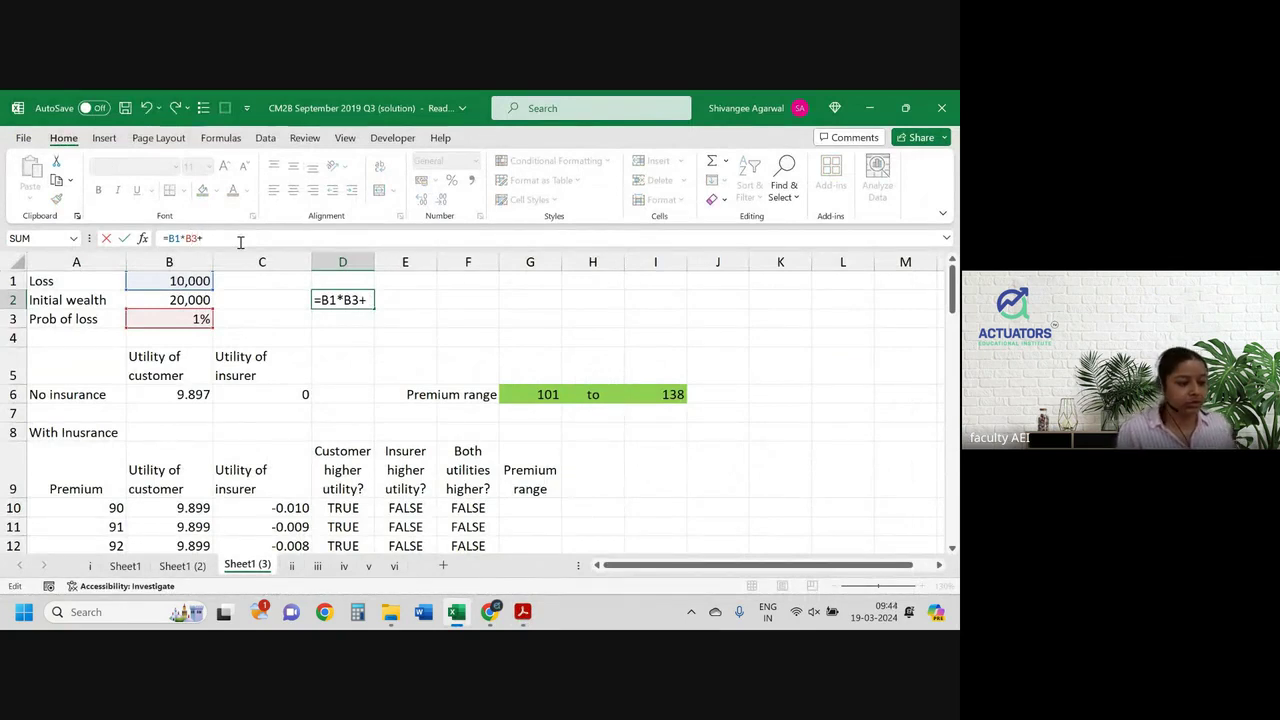
pyautogui.click(185, 298)
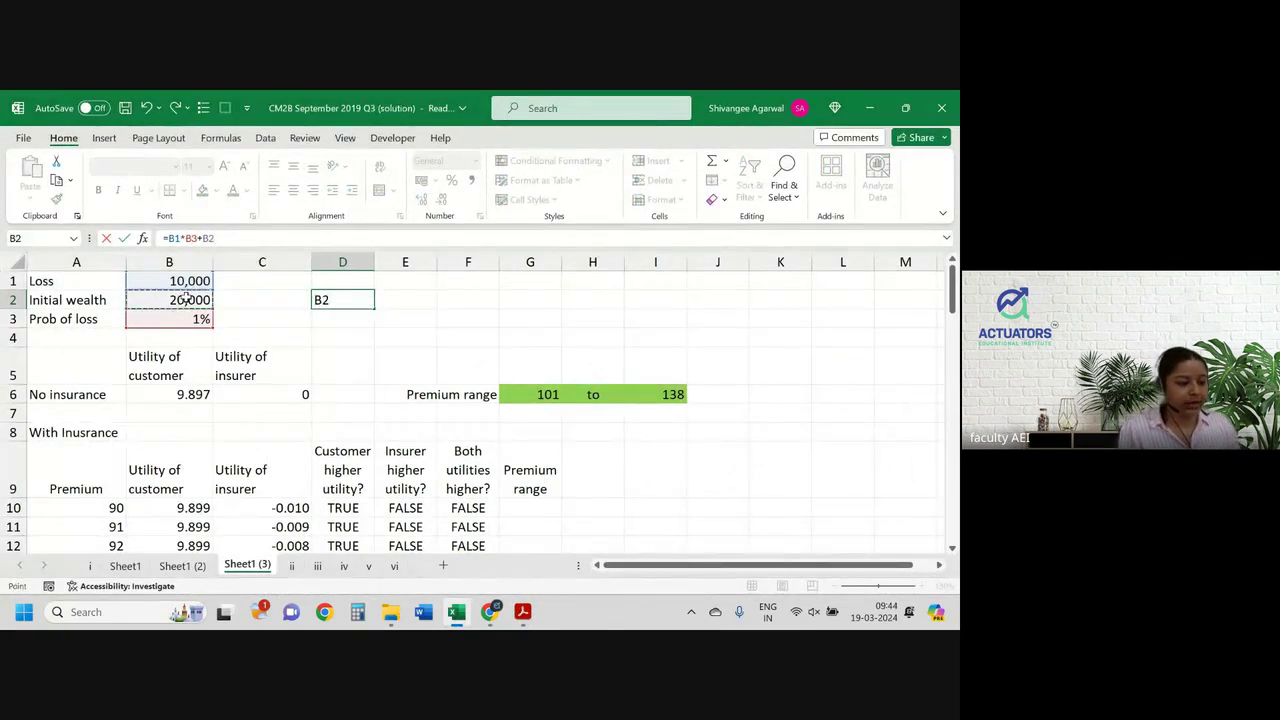
pyautogui.write('*0.9')
pyautogui.press('Return')
pyautogui.press('Up')
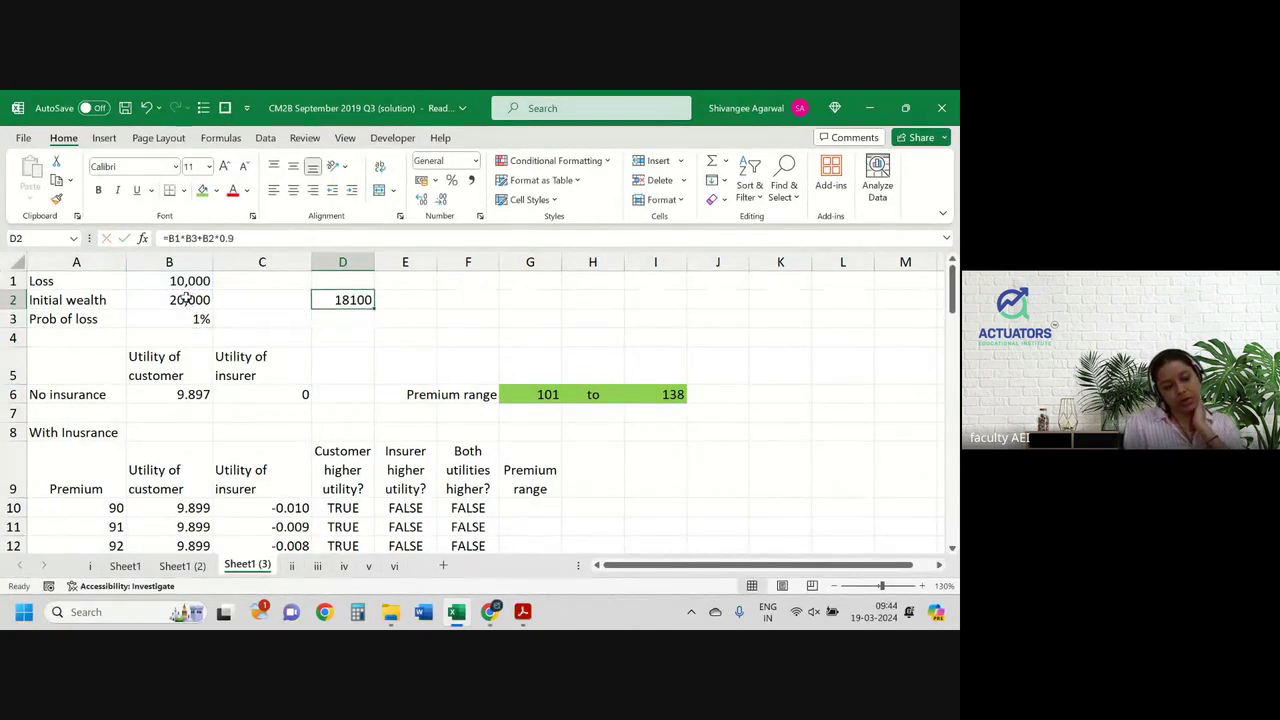
pyautogui.click(240, 238)
pyautogui.write('9')
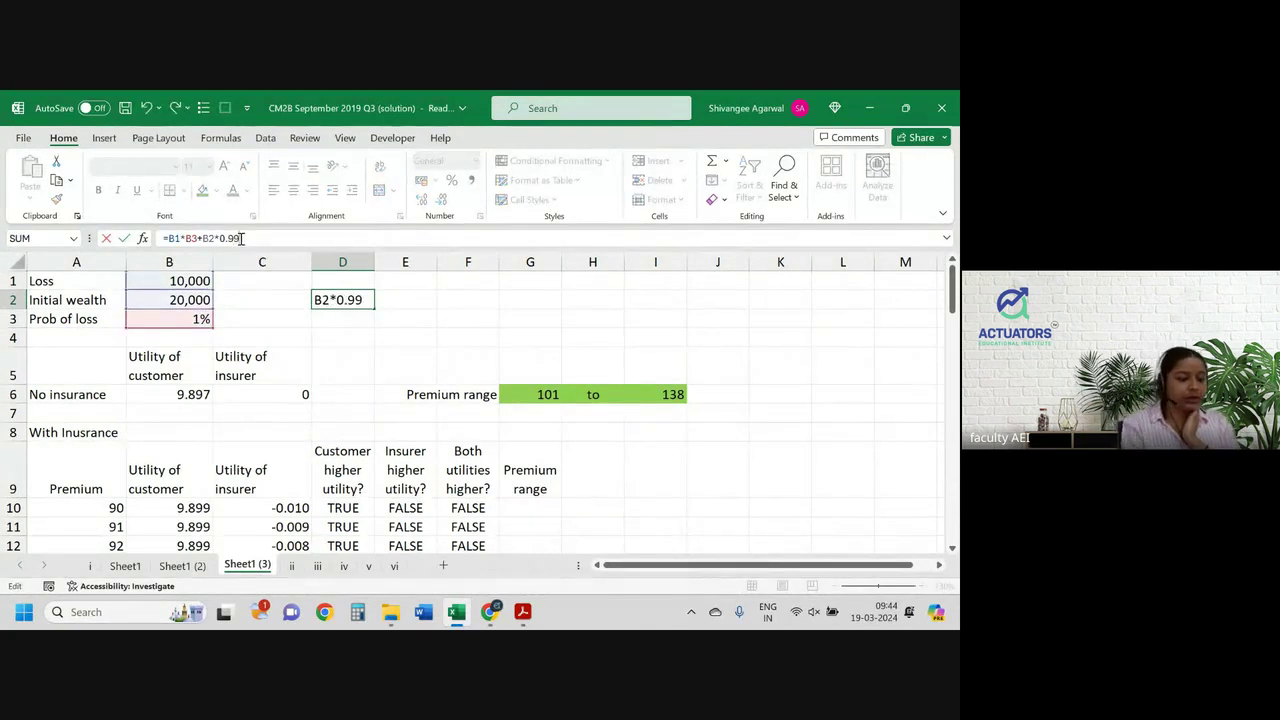
pyautogui.hotkey('ctrl', 'Return')
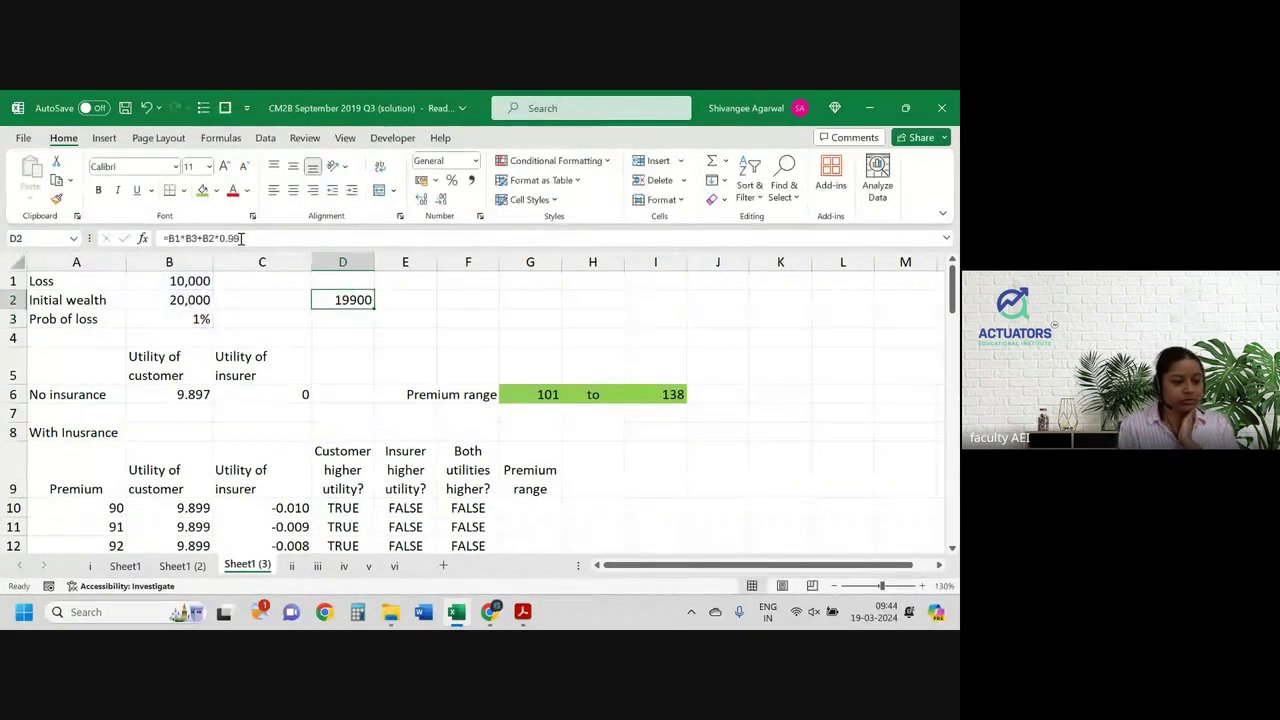
pyautogui.click(240, 238)
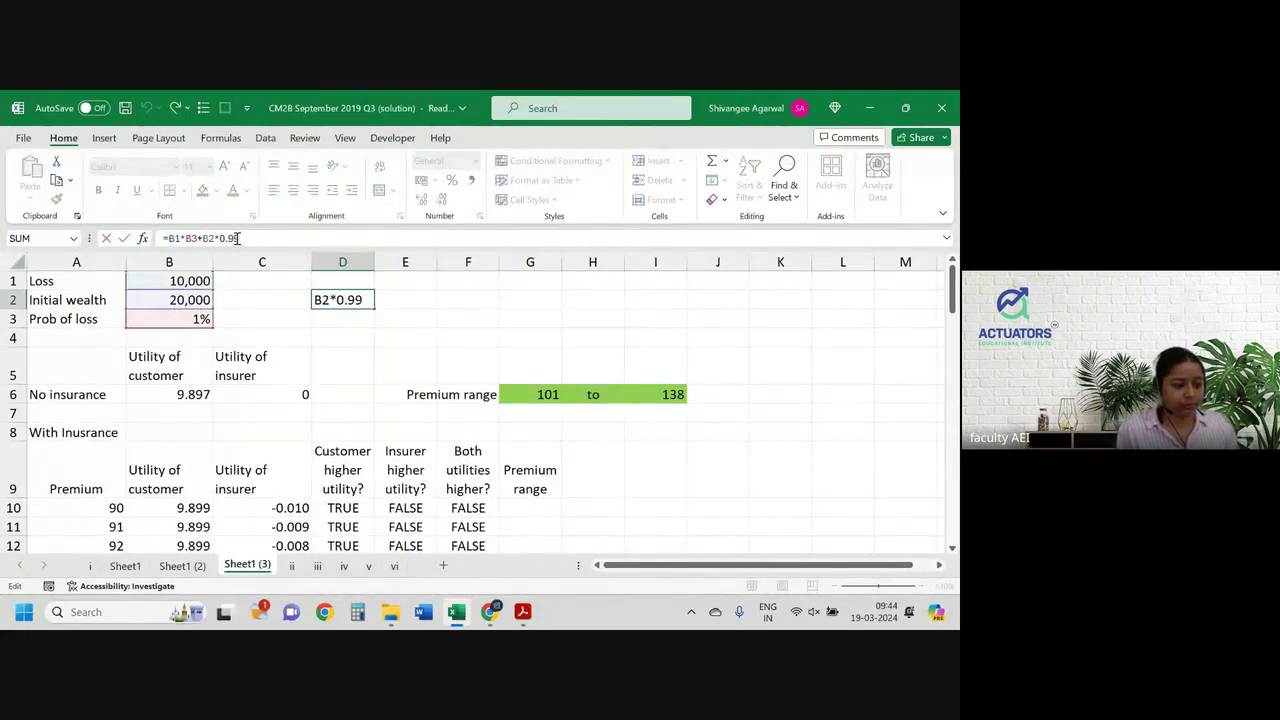
pyautogui.press('BackSpace')
pyautogui.press('BackSpace')
pyautogui.press('BackSpace')
pyautogui.write('(1-')
pyautogui.click(185, 320)
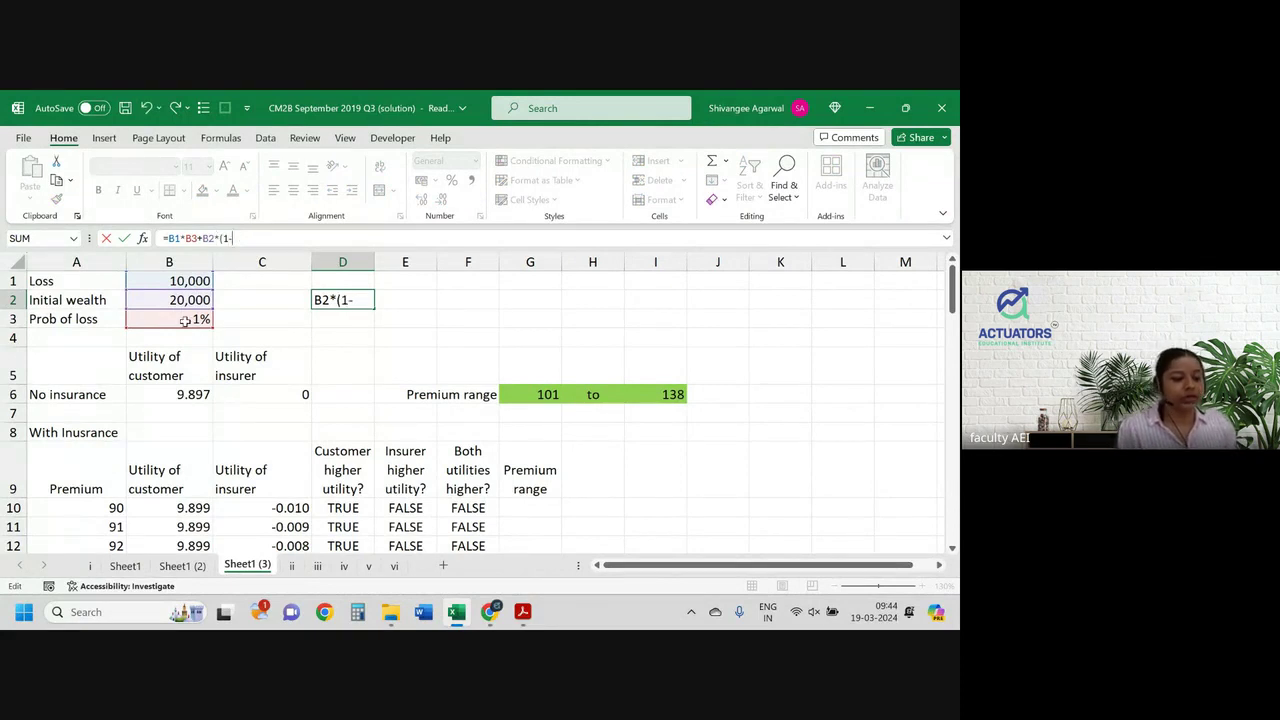
pyautogui.press('Return')
# Step: Replace the contents of D2 with the expected claim cost formula =B1*B3
pyautogui.press('Up')
pyautogui.press('Delete')
pyautogui.write('=')
pyautogui.press('Left')
pyautogui.press('Left')
pyautogui.press('Left')
pyautogui.press('Right')
pyautogui.press('Up')
pyautogui.write('*')
pyautogui.press('Down')
pyautogui.press('Down')
pyautogui.press('Left')
pyautogui.press('Left')
pyautogui.press('Up')
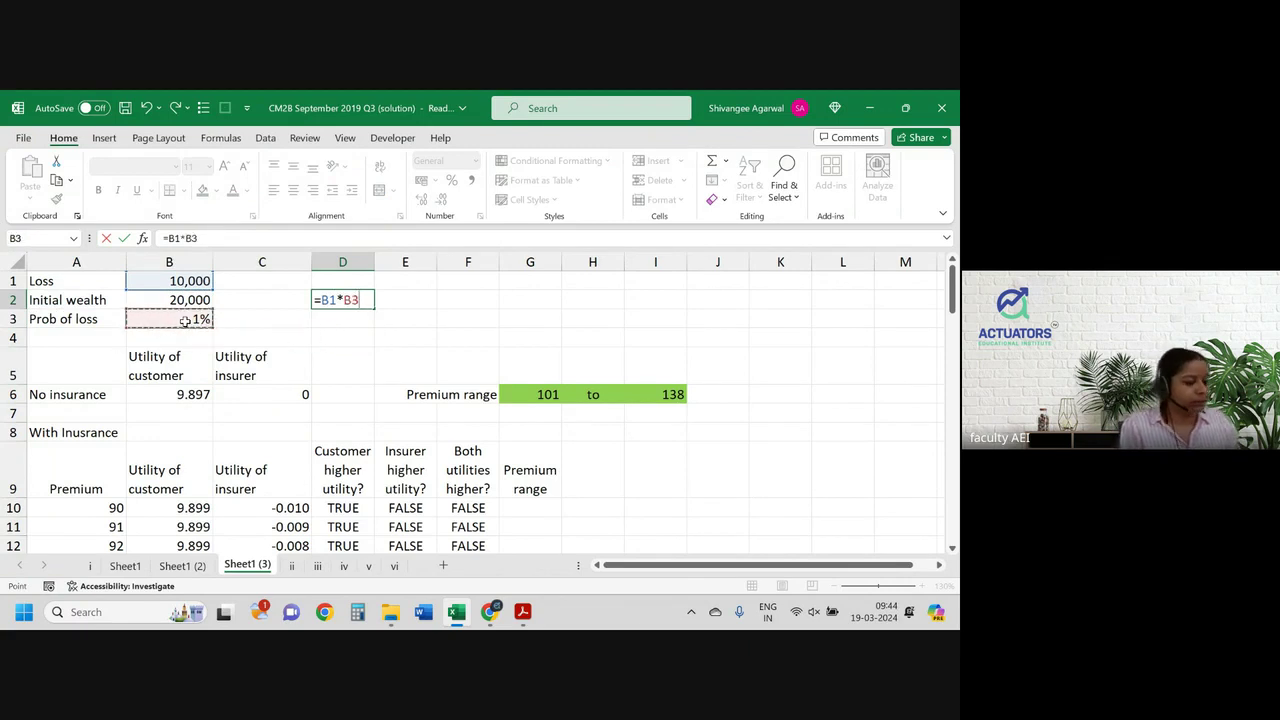
pyautogui.press('Return')
pyautogui.click(372, 301)
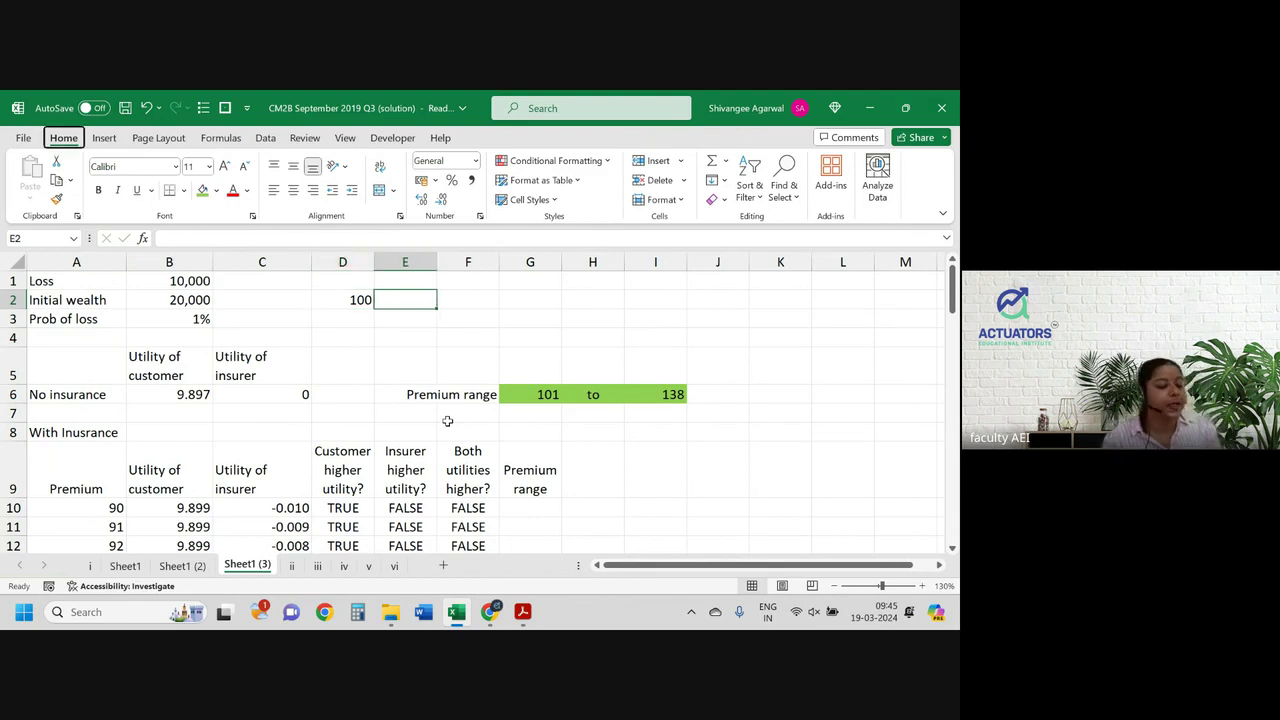
# Step: Switch to the question paper in Acrobat and examine part (vi) on premium range and initial wealth, referring back to the workbook
pyautogui.hotkey('alt', 'Tab')
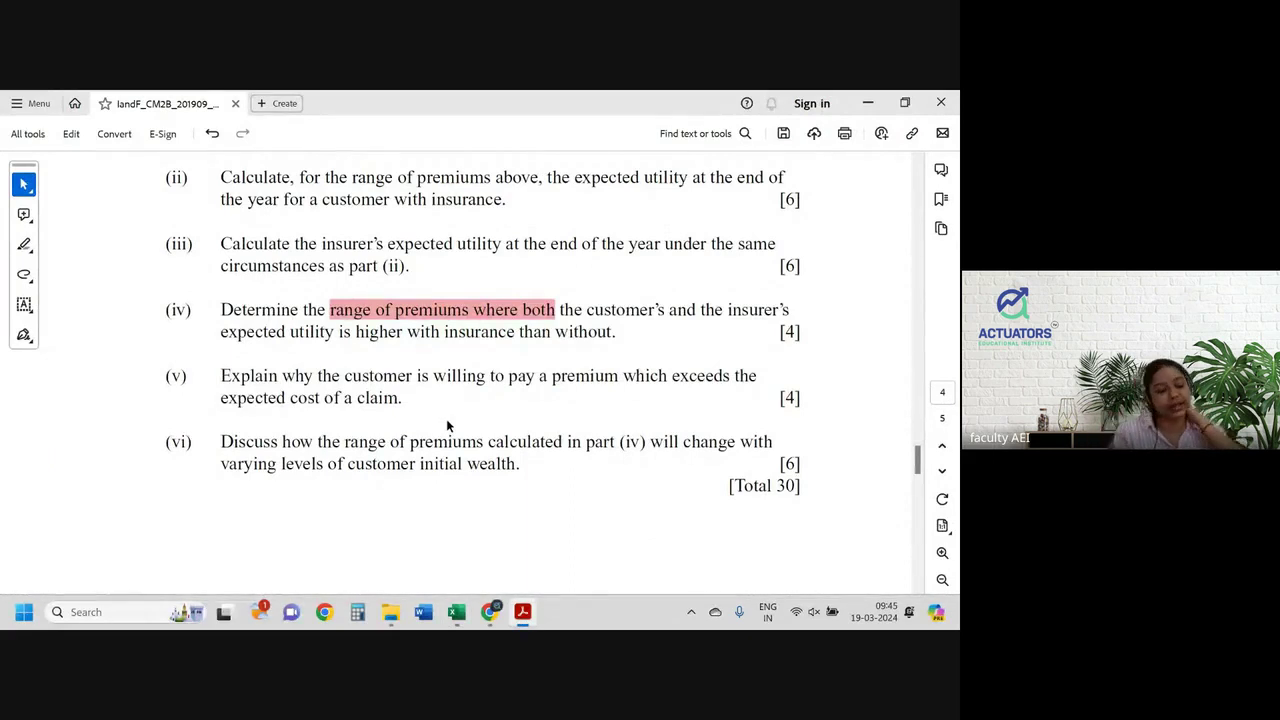
pyautogui.moveTo(277, 464); pyautogui.dragTo(424, 441)
pyautogui.click(541, 447)
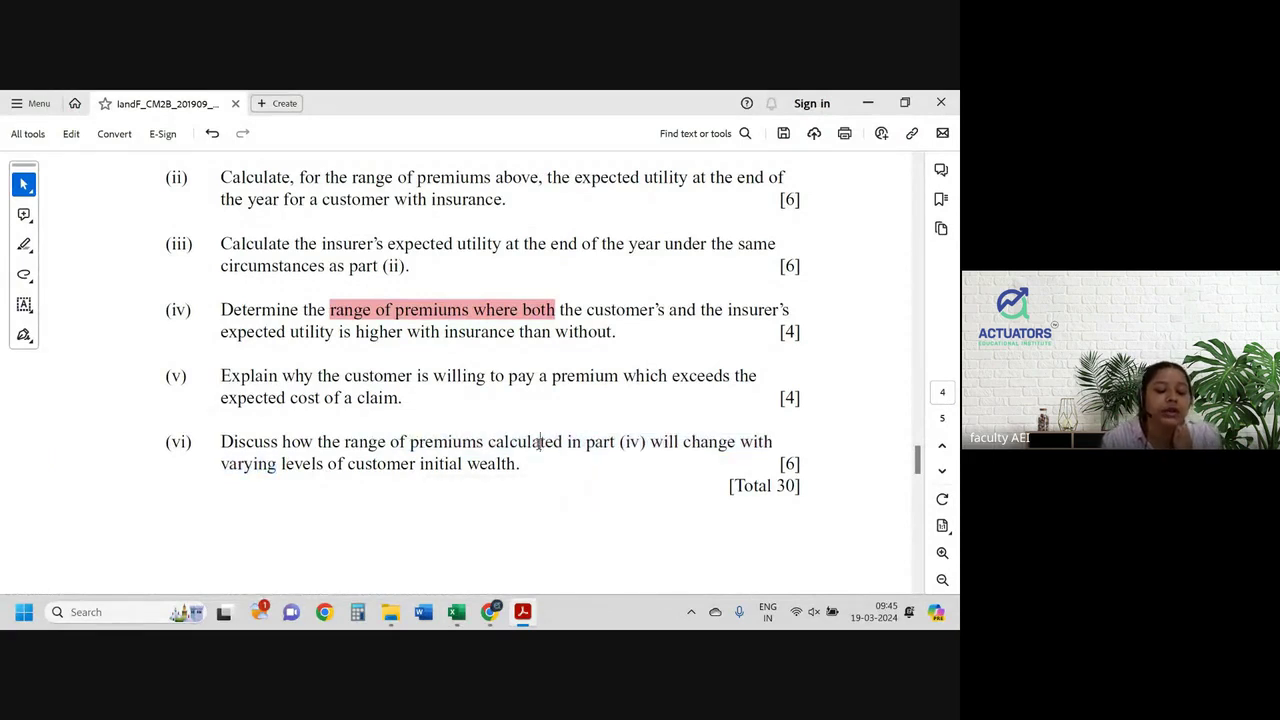
pyautogui.moveTo(585, 447); pyautogui.dragTo(743, 455)
pyautogui.moveTo(221, 464); pyautogui.dragTo(514, 466)
pyautogui.rightClick(513, 474)
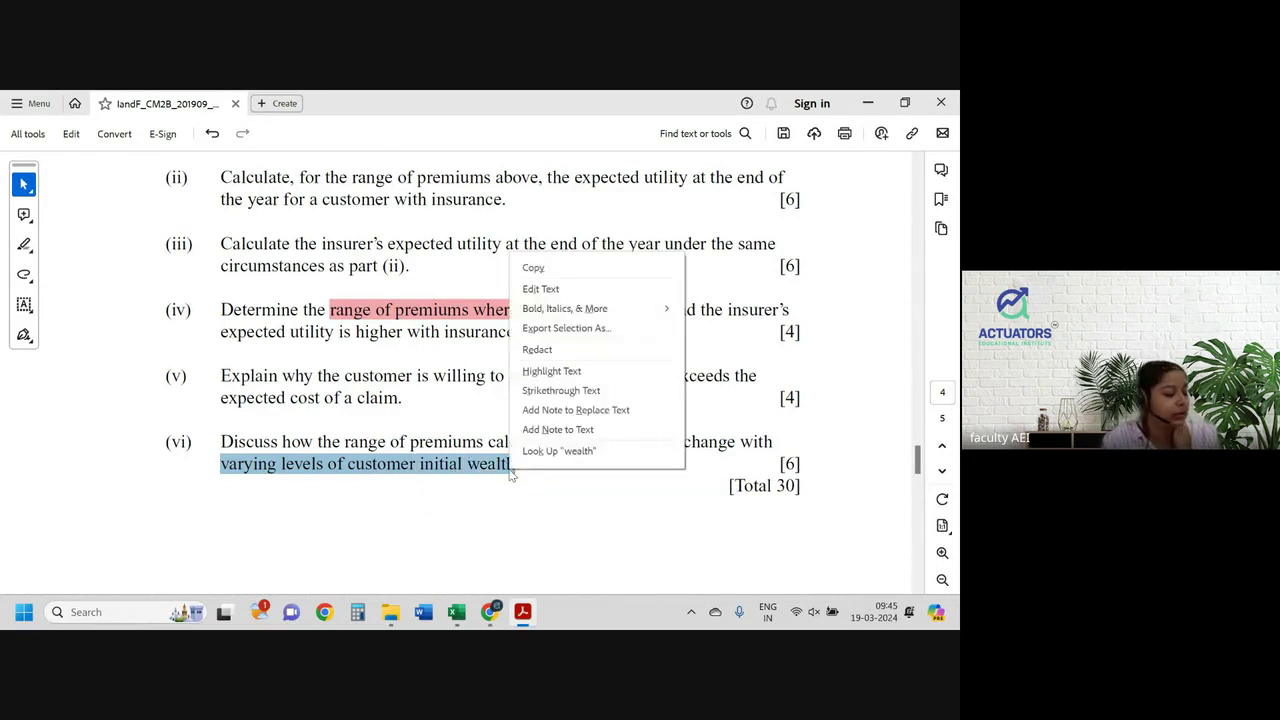
pyautogui.click(438, 468)
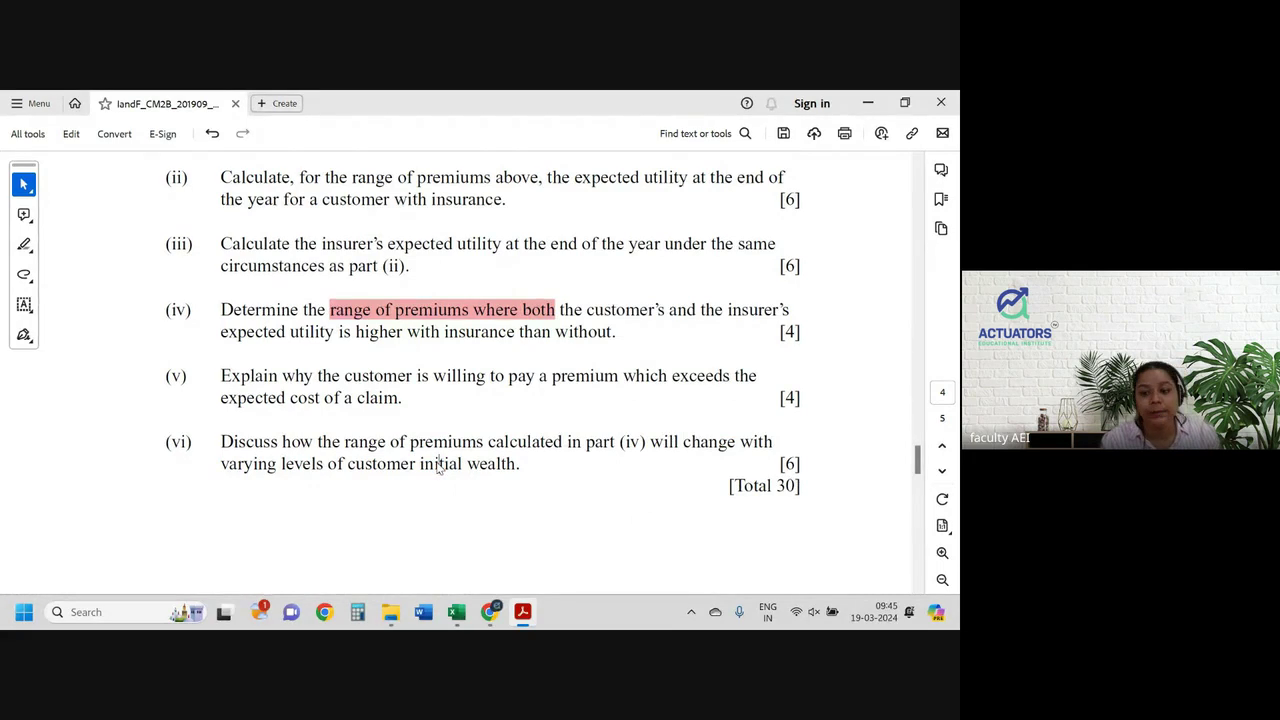
pyautogui.hotkey('alt', 'Tab')
pyautogui.scroll(-2, 148, 487)
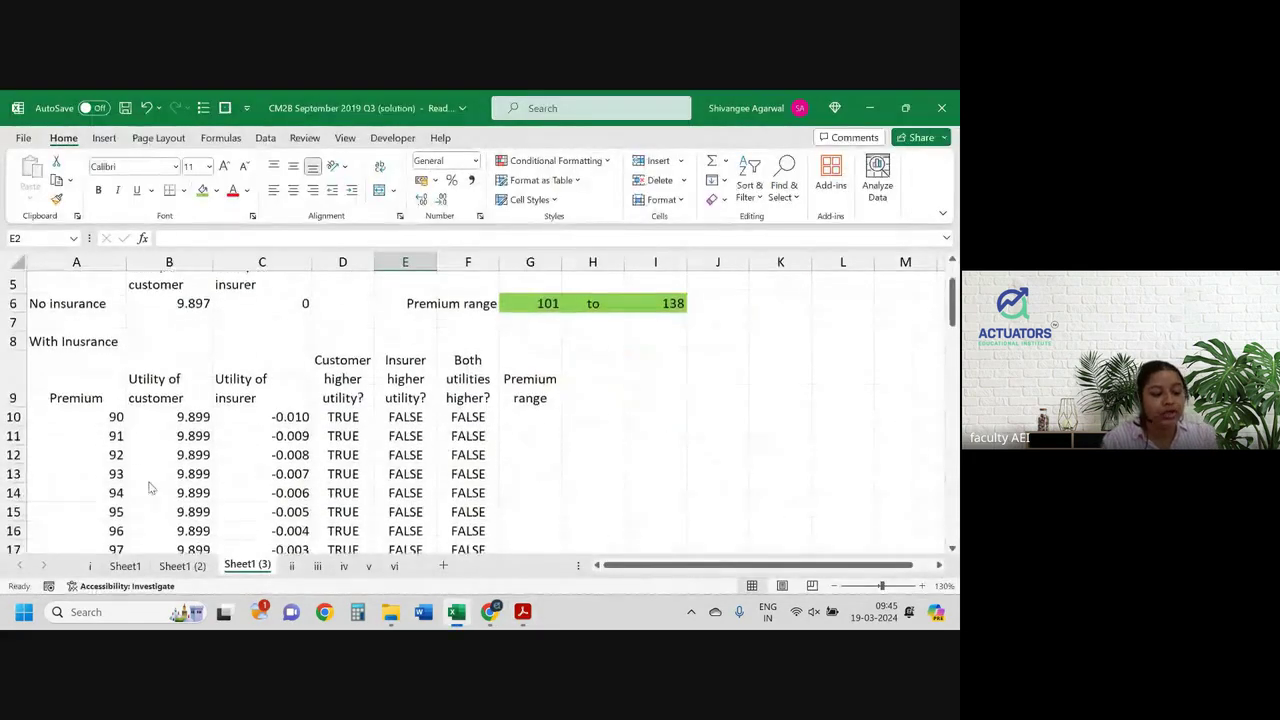
pyautogui.hotkey('alt', 'Tab')
pyautogui.moveTo(346, 441); pyautogui.dragTo(665, 441)
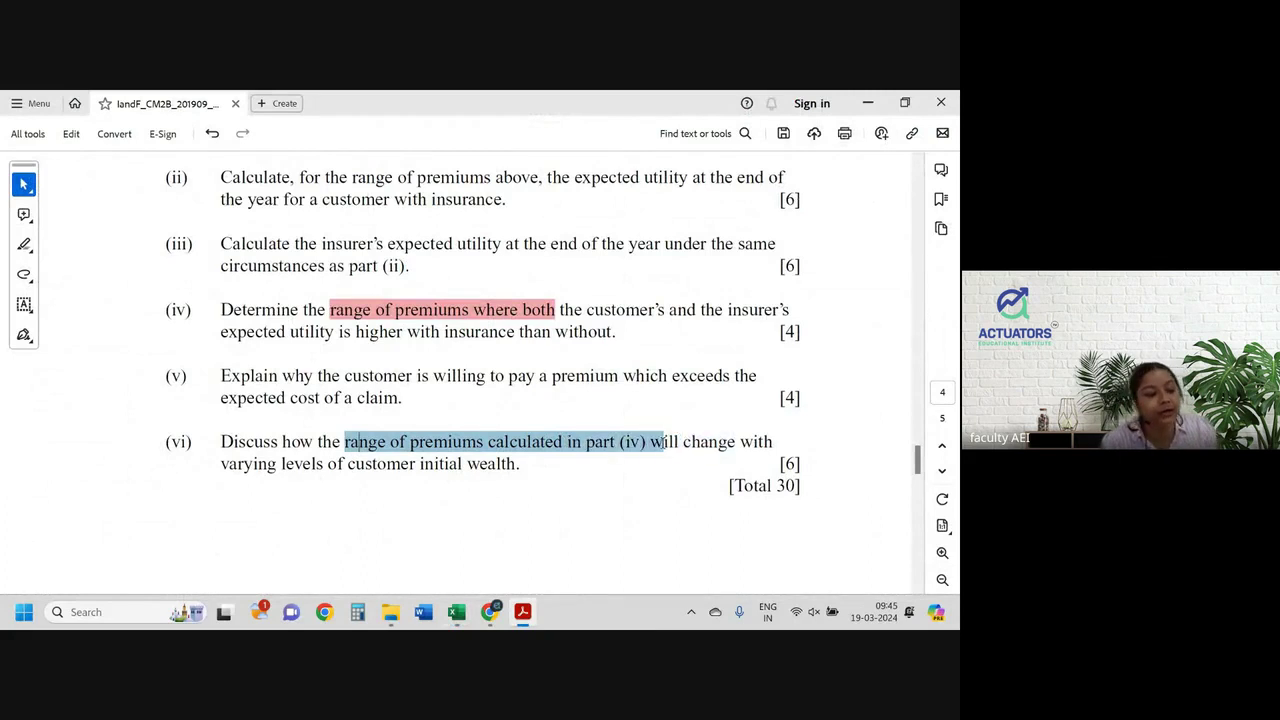
pyautogui.hotkey('alt', 'Tab')
pyautogui.hotkey('alt', 'Tab')
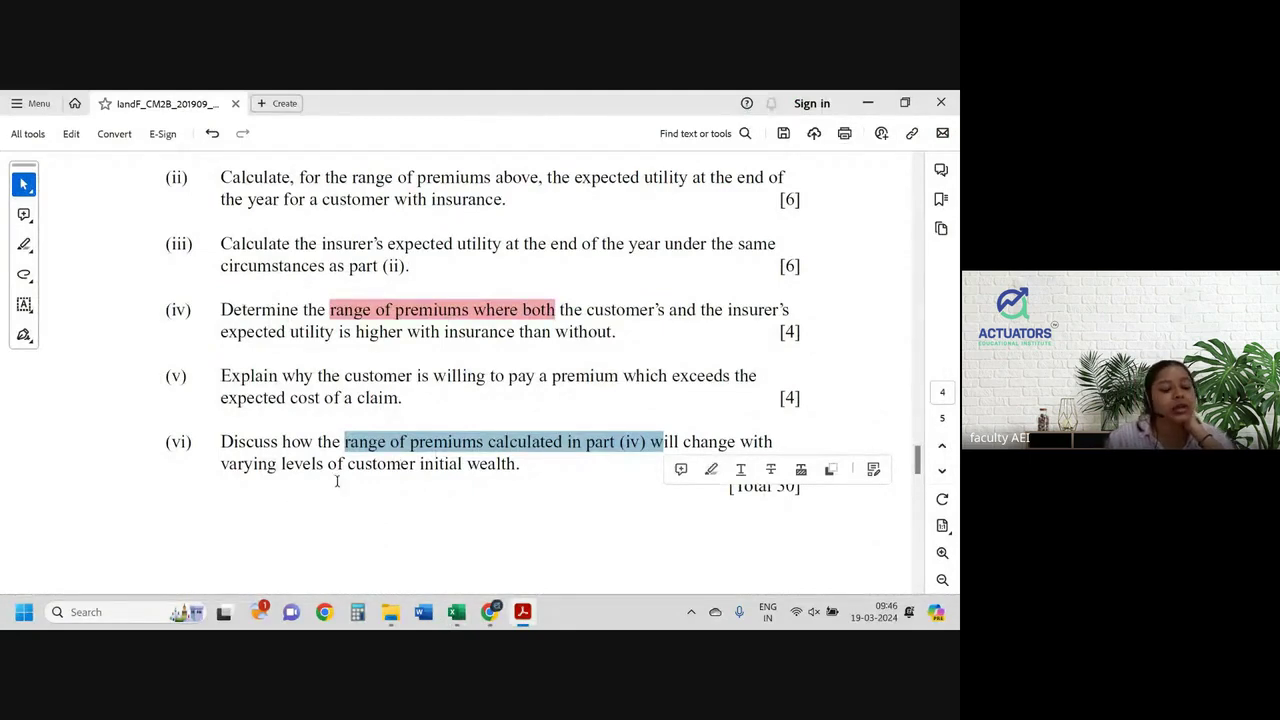
# Step: Return to the Excel workbook and remove the fill colour from H6, the "to" cell of the premium range
pyautogui.hotkey('alt', 'Tab')
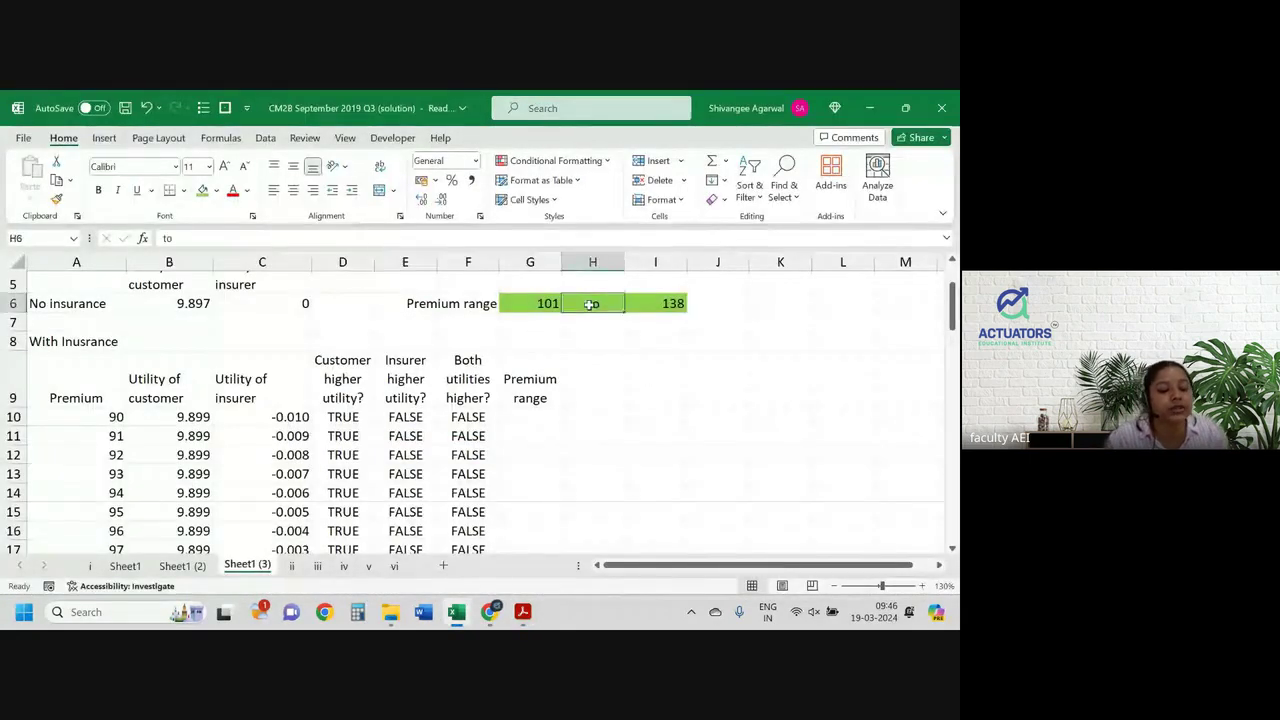
pyautogui.click(216, 190)
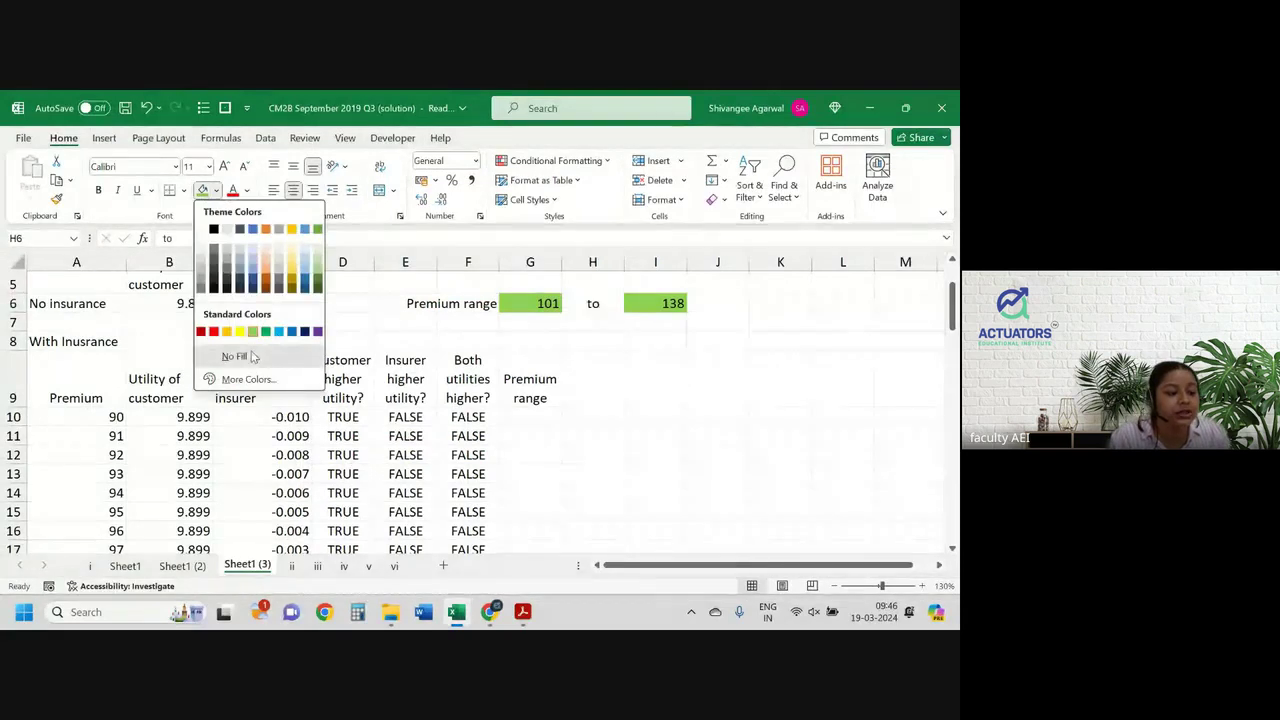
pyautogui.click(255, 350)
# Step: Set the initial wealth in B2 of Sheet1 (3) to 25000
pyautogui.scroll(1, 213, 304)
pyautogui.scroll(1, 213, 304)
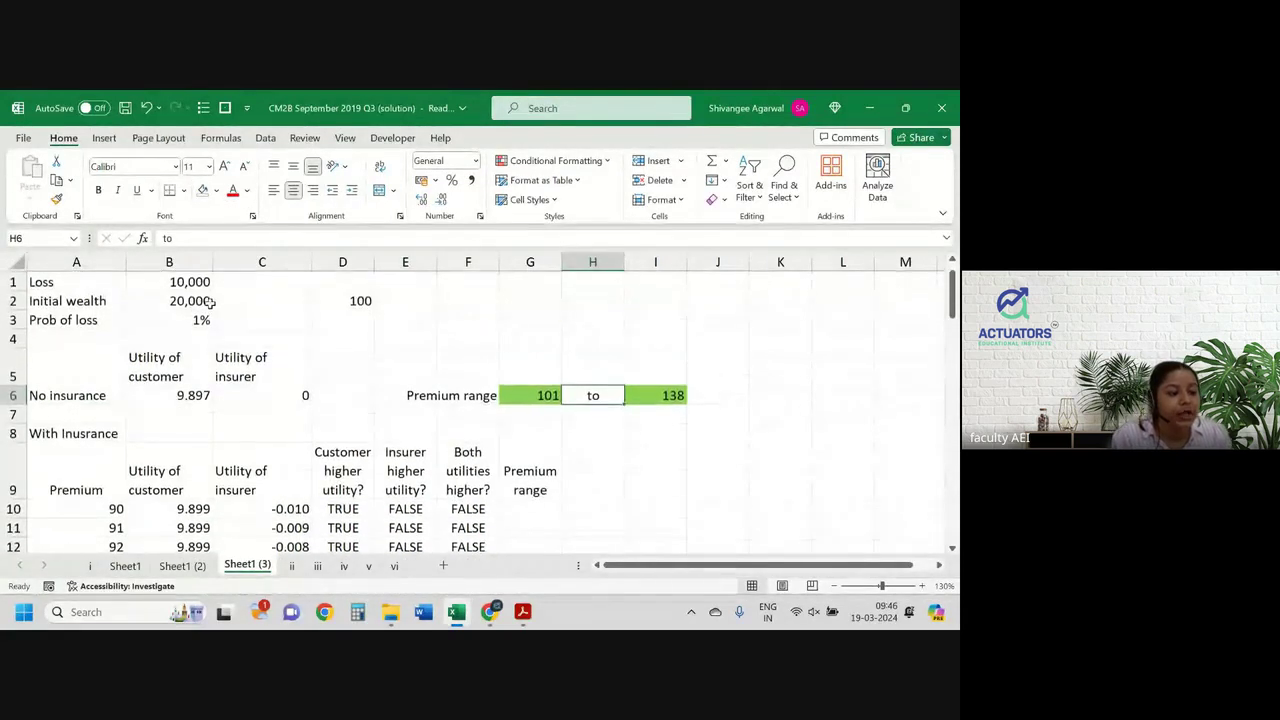
pyautogui.click(188, 300)
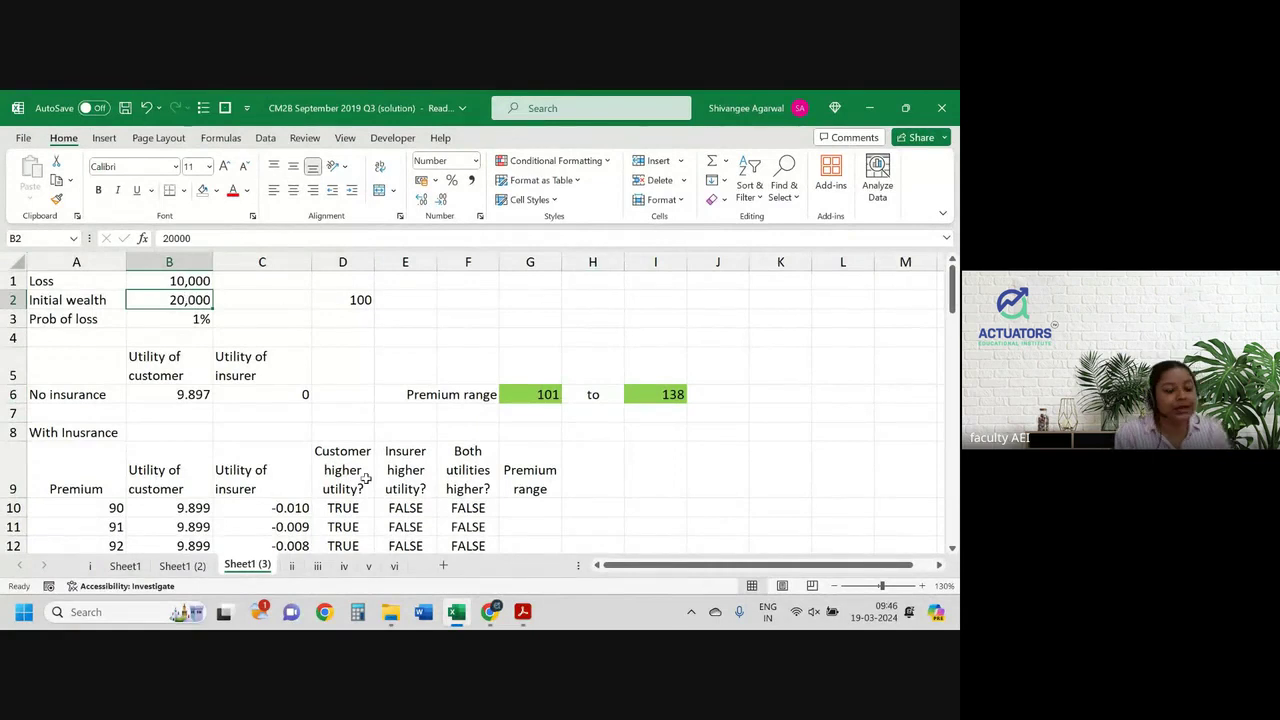
pyautogui.write('25000')
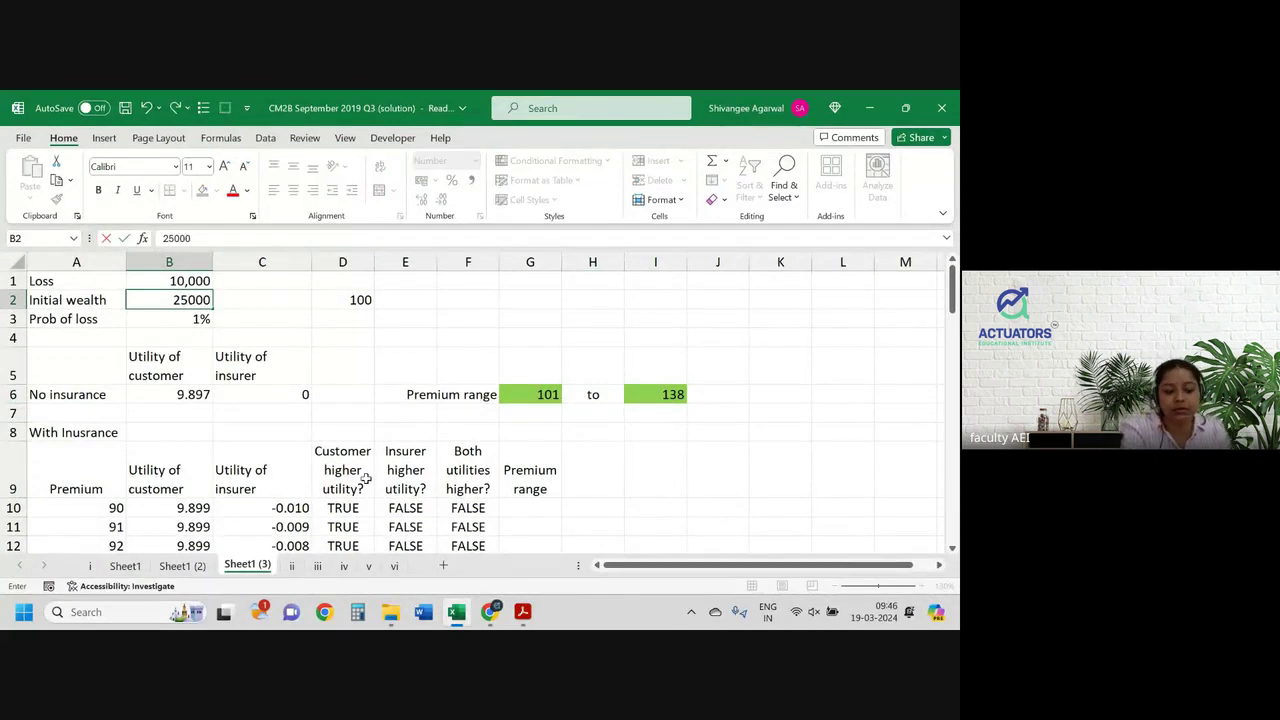
pyautogui.press('Return')
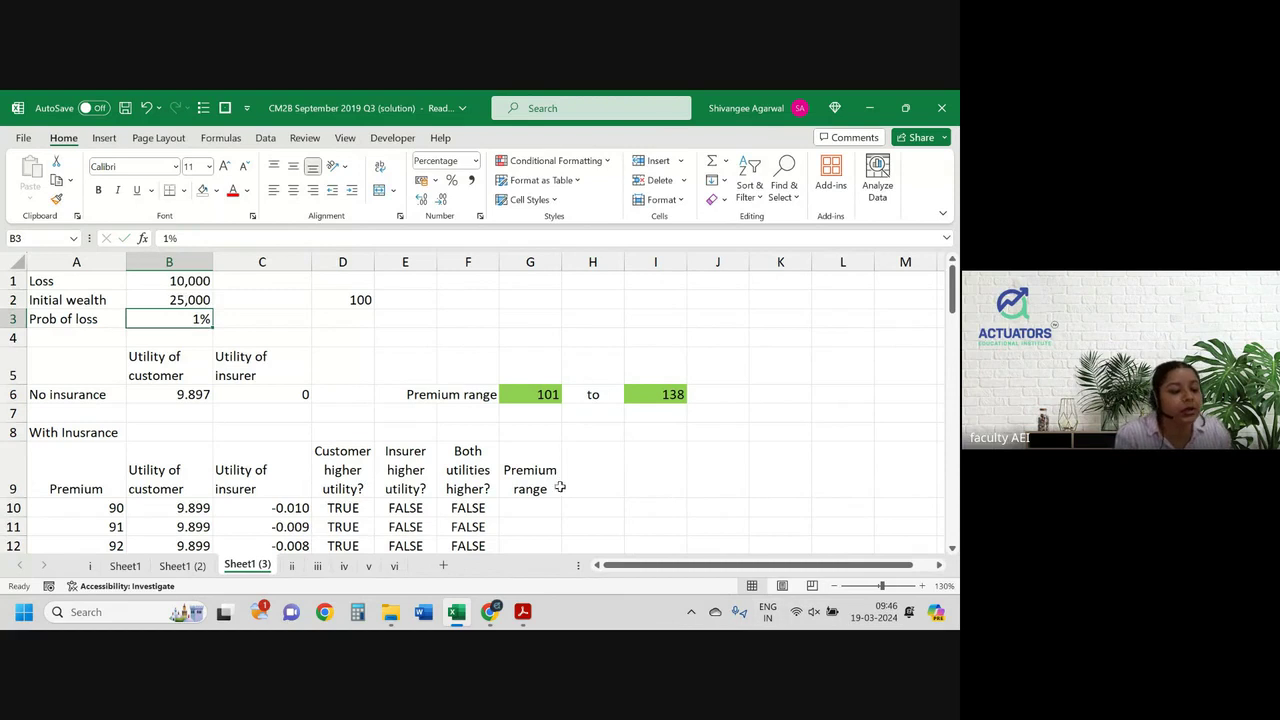
# Step: Check the source formulas of the customer and insurer utilities in B6, B10 and C10, and undo the initial wealth change in B2
pyautogui.scroll(-3, 554, 500)
pyautogui.scroll(3, 554, 500)
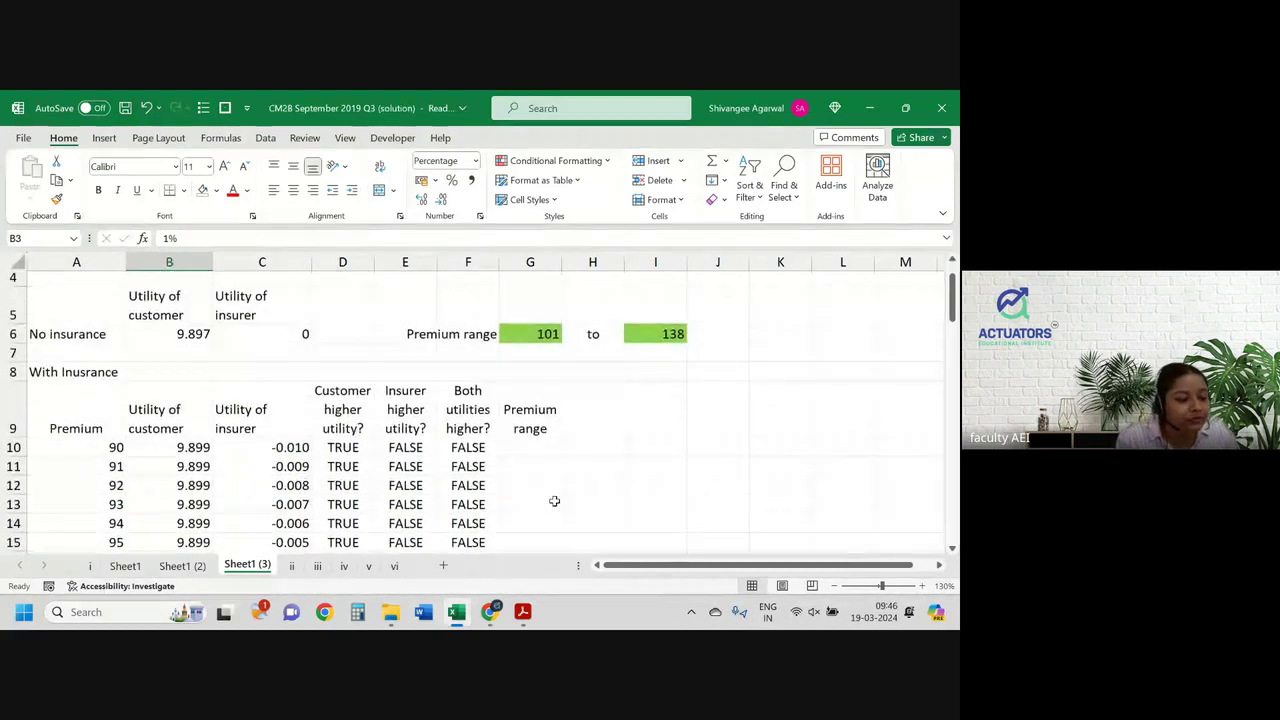
pyautogui.scroll(1, 554, 500)
pyautogui.doubleClick(193, 385)
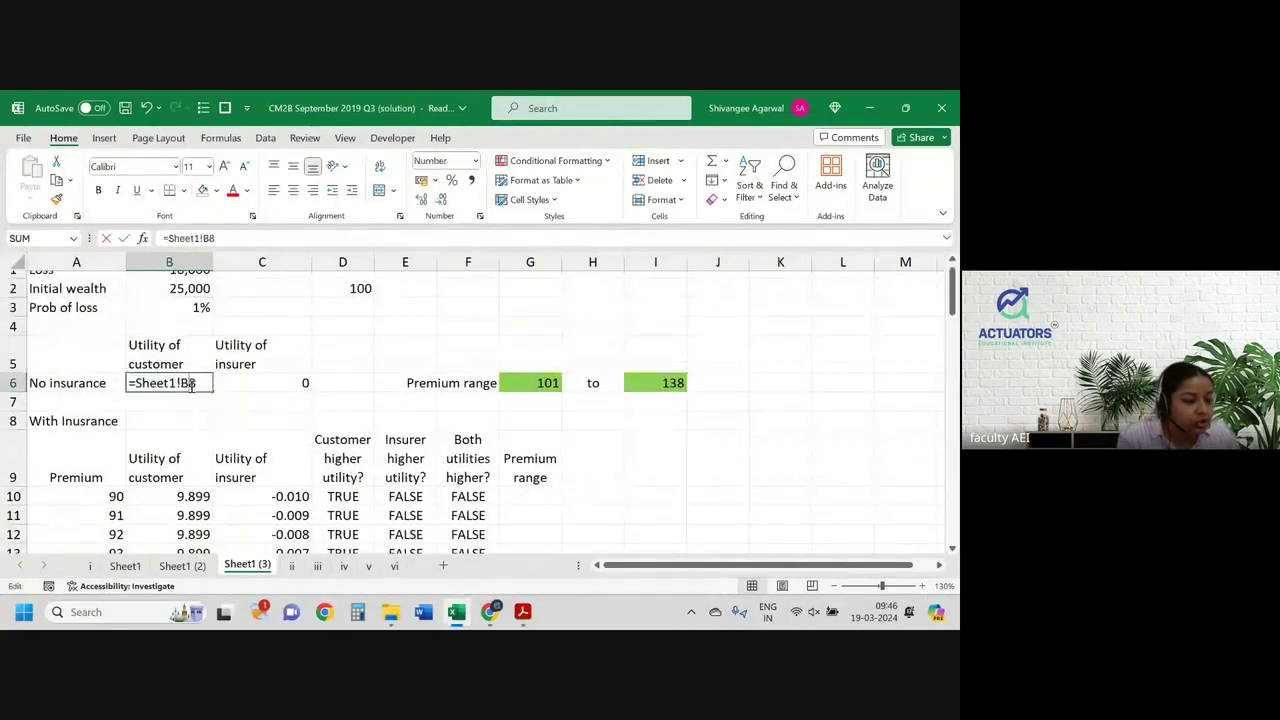
pyautogui.press('Return')
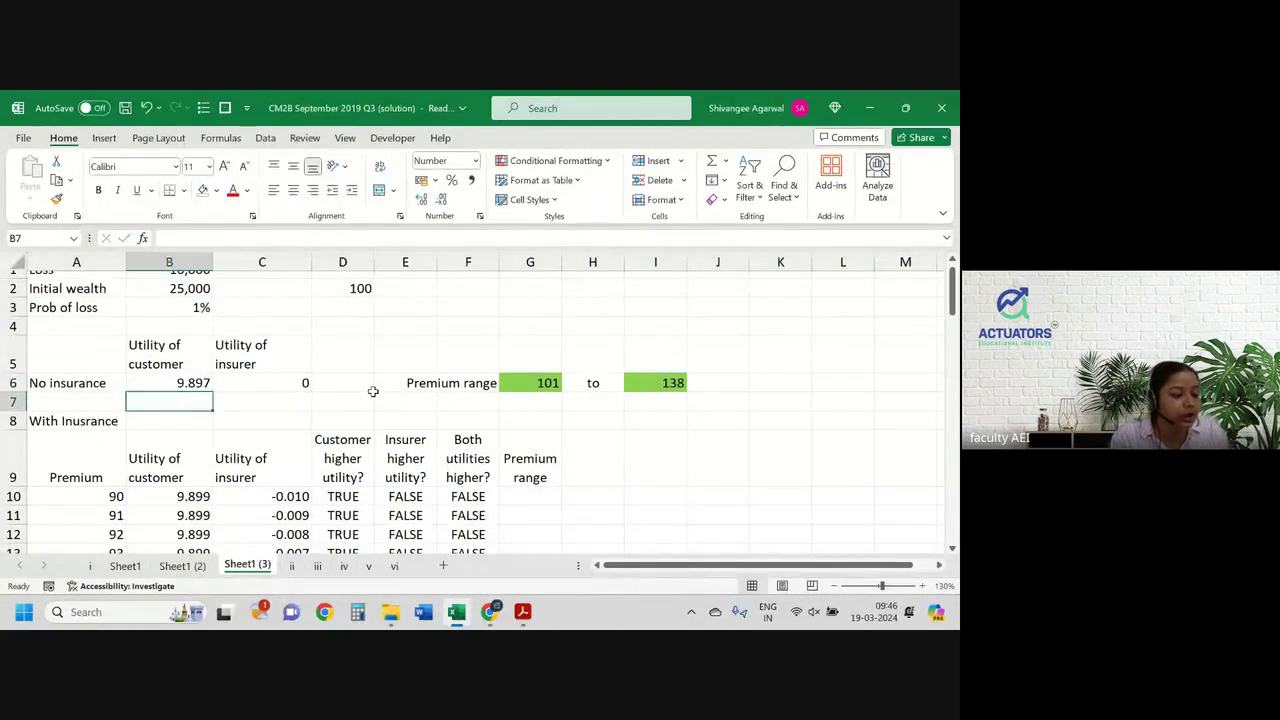
pyautogui.click(200, 495)
pyautogui.click(274, 500)
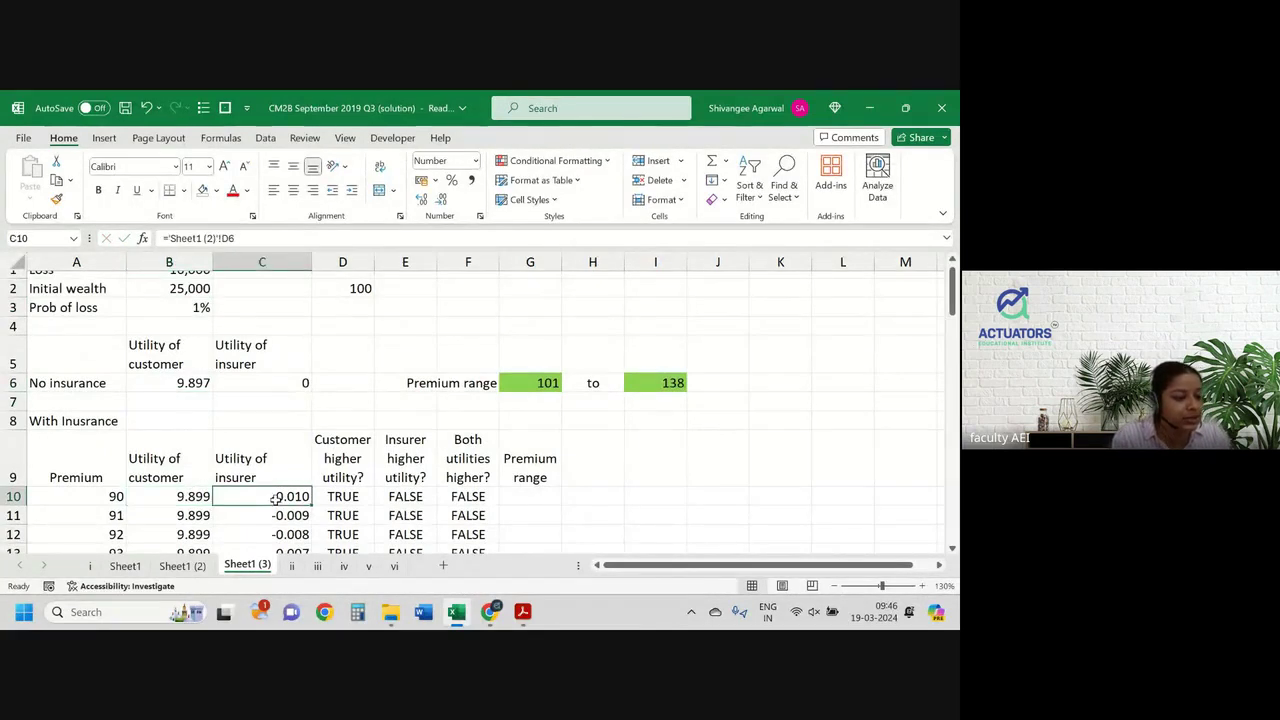
pyautogui.hotkey('ctrl', 'z')
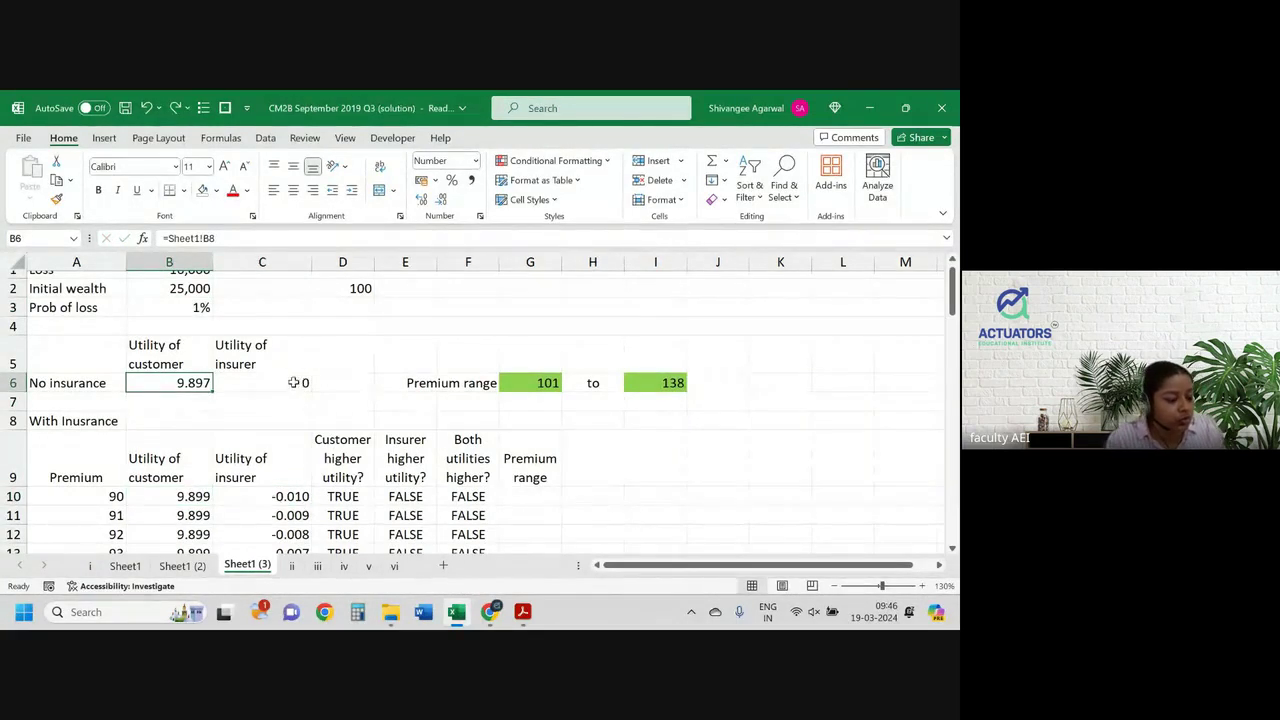
pyautogui.hotkey('ctrl', 'z')
# Step: Set the initial wealth in B2 of Sheet1 to 25000 and check the resulting premium range on Sheet1 (3)
pyautogui.click(125, 566)
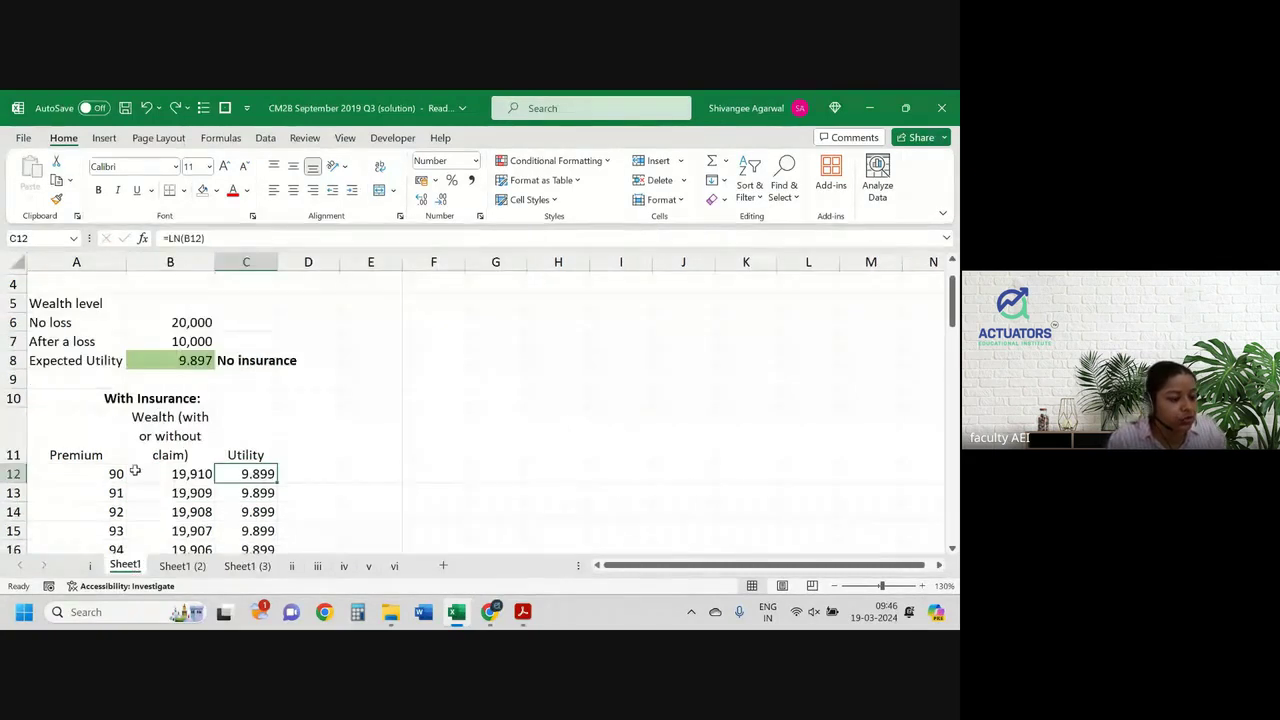
pyautogui.scroll(1, 134, 471)
pyautogui.click(190, 300)
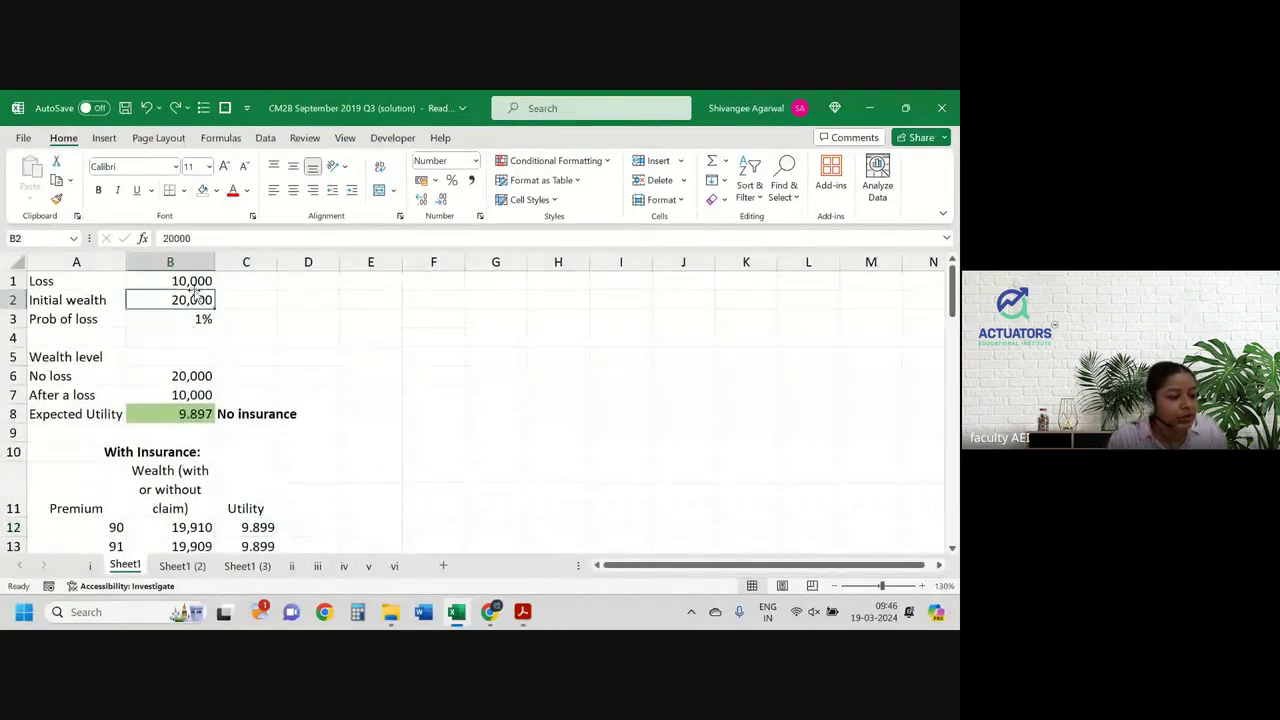
pyautogui.write('2')
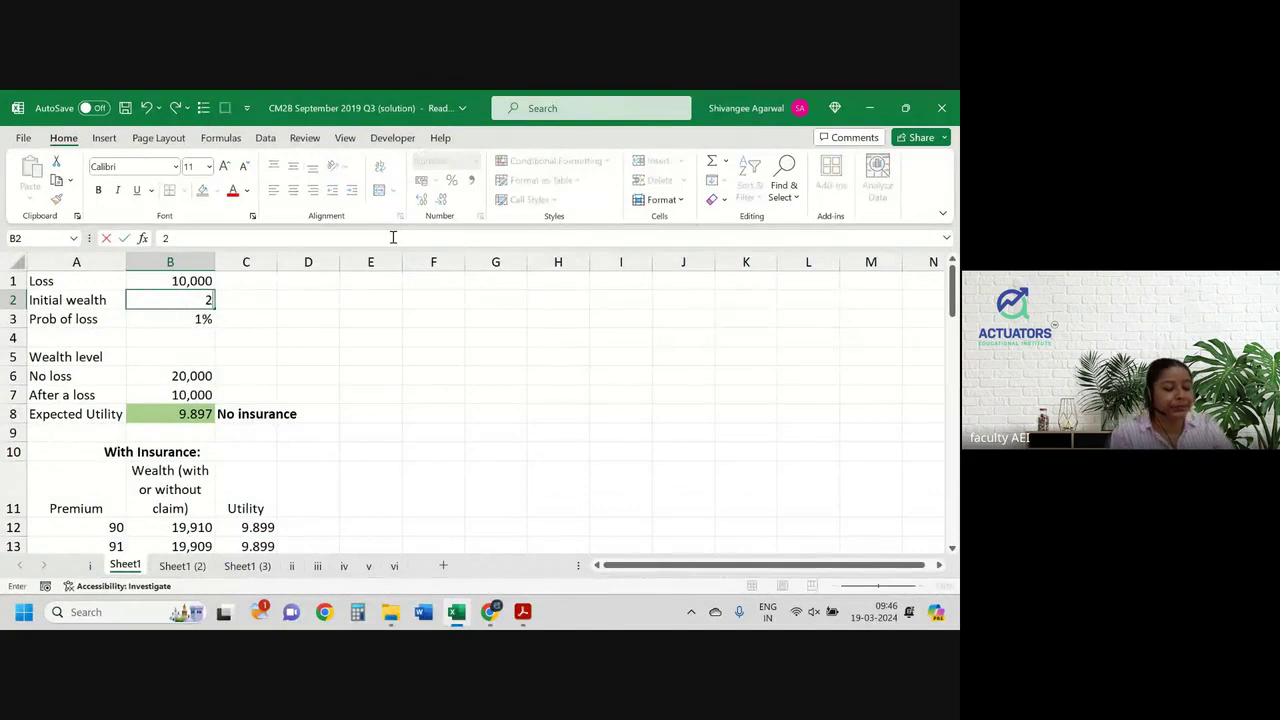
pyautogui.write('5000')
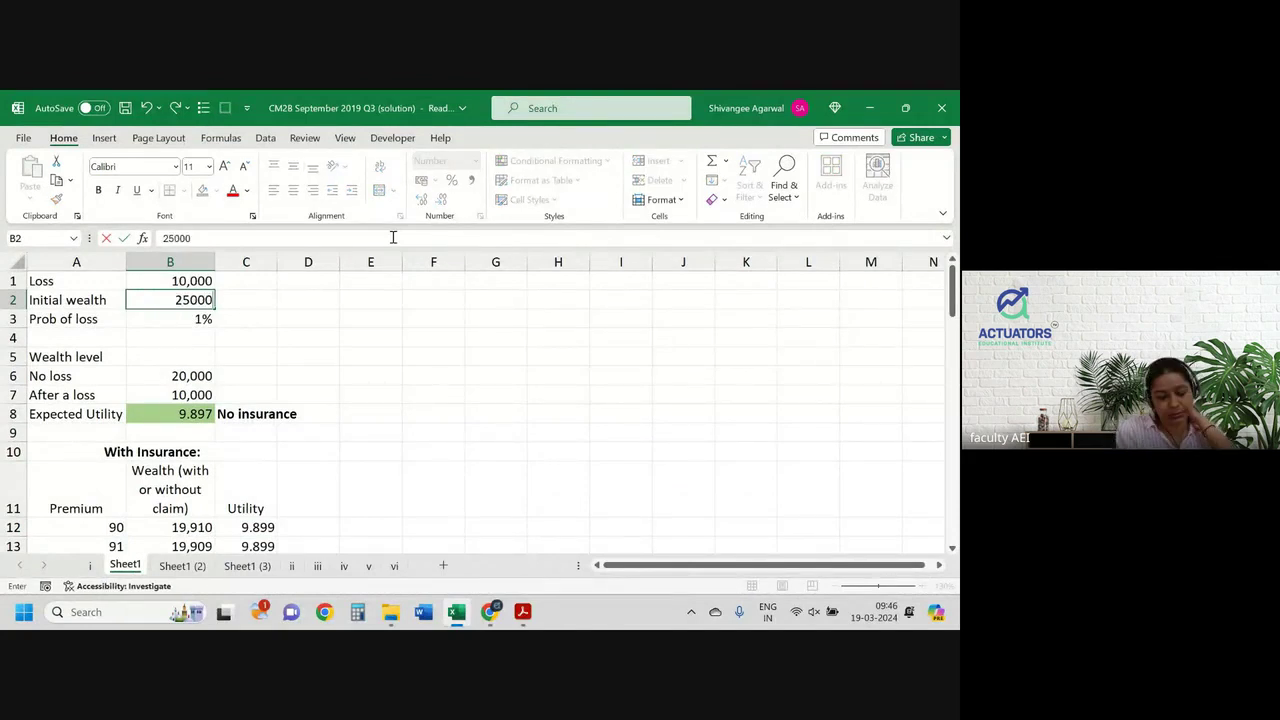
pyautogui.press('Return')
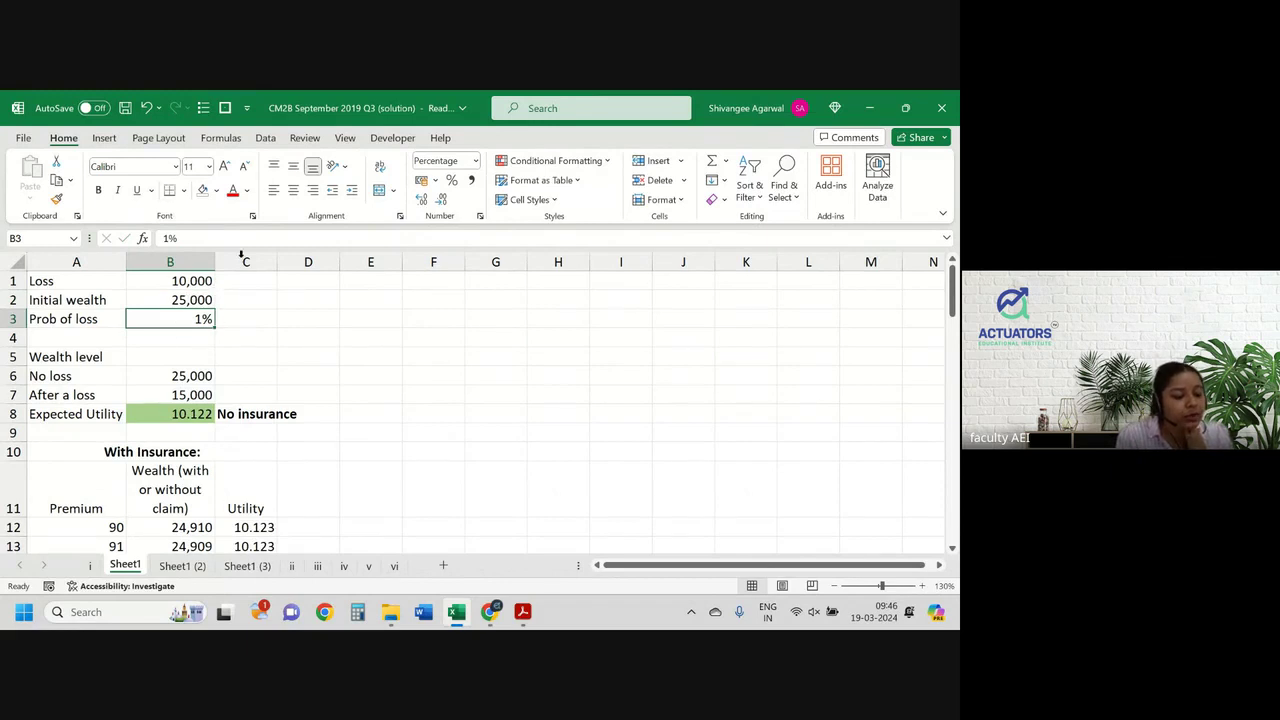
pyautogui.click(250, 566)
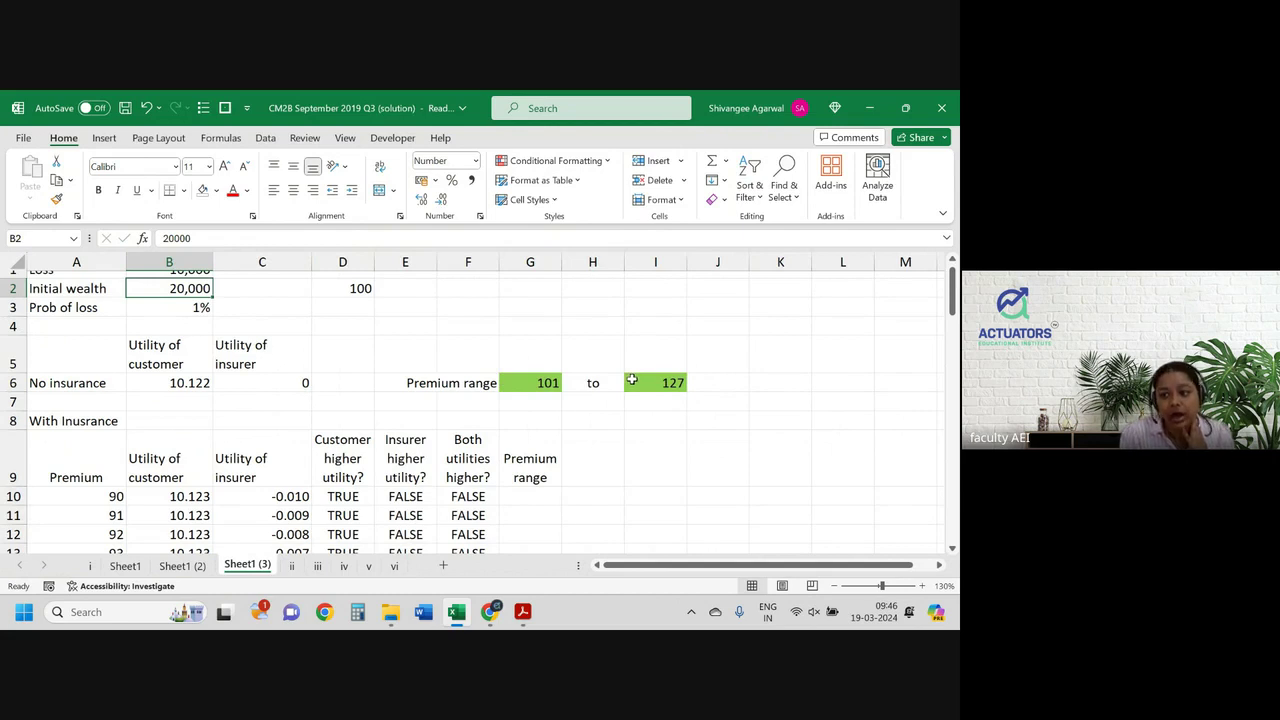
# Step: Set the initial wealth in B2 of Sheet1 to 30000 and review the premium range on Sheet1 (3)
pyautogui.click(125, 565)
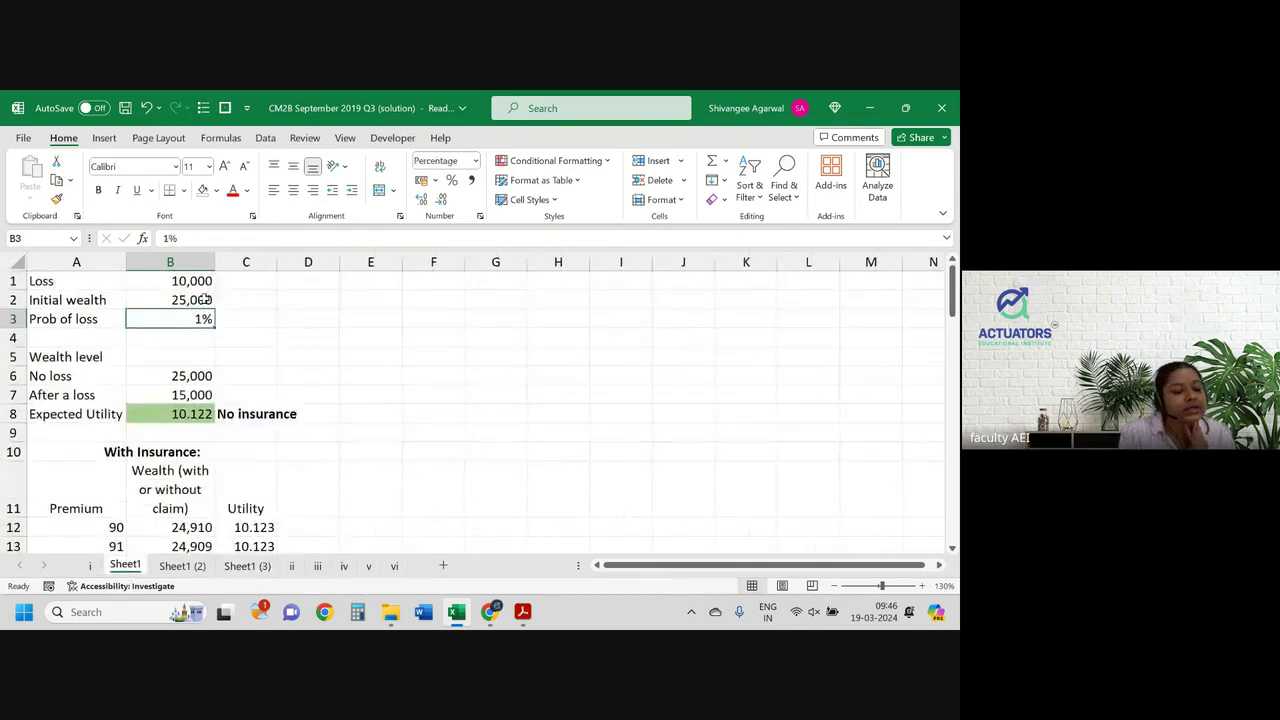
pyautogui.click(200, 300)
pyautogui.write('3000')
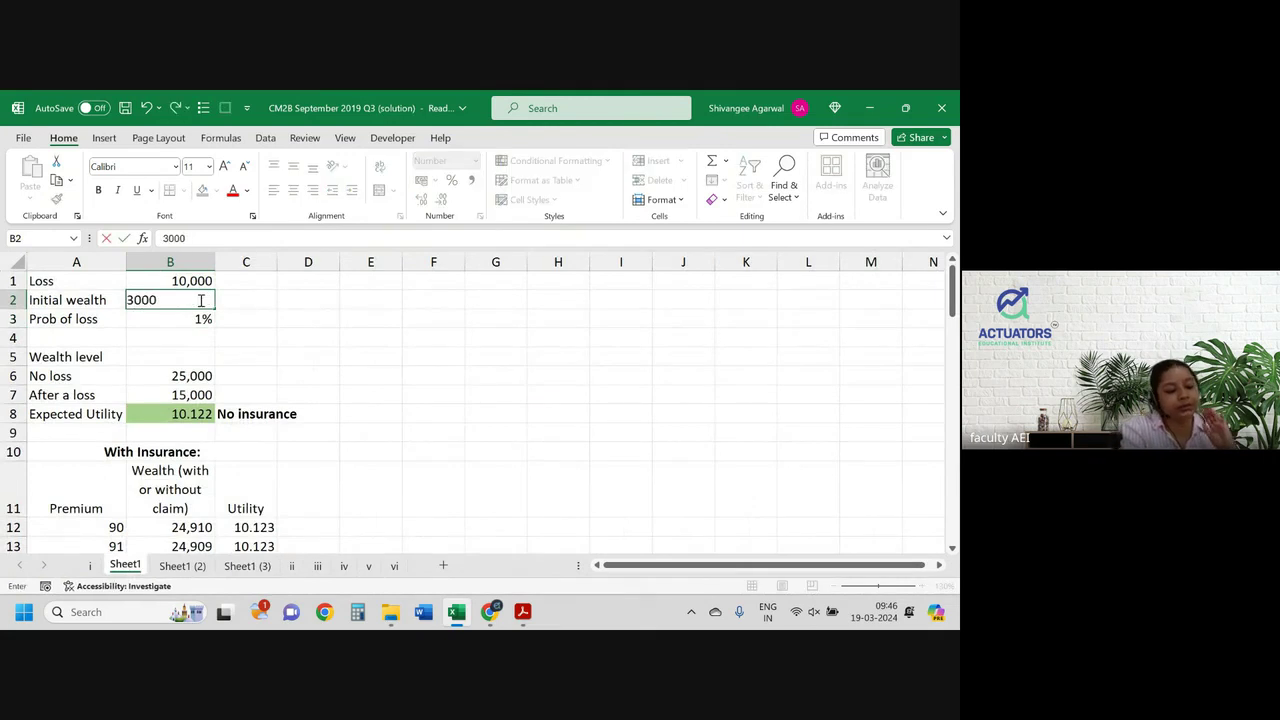
pyautogui.write('0')
pyautogui.press('Return')
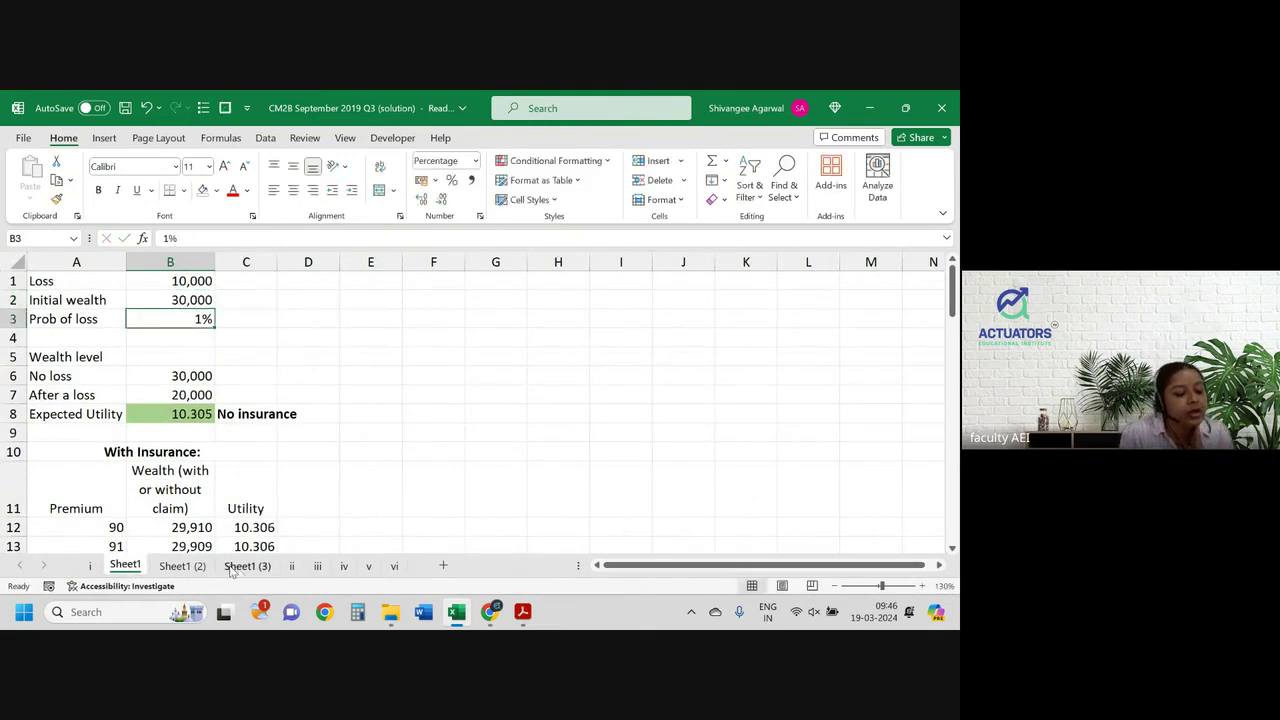
pyautogui.click(244, 566)
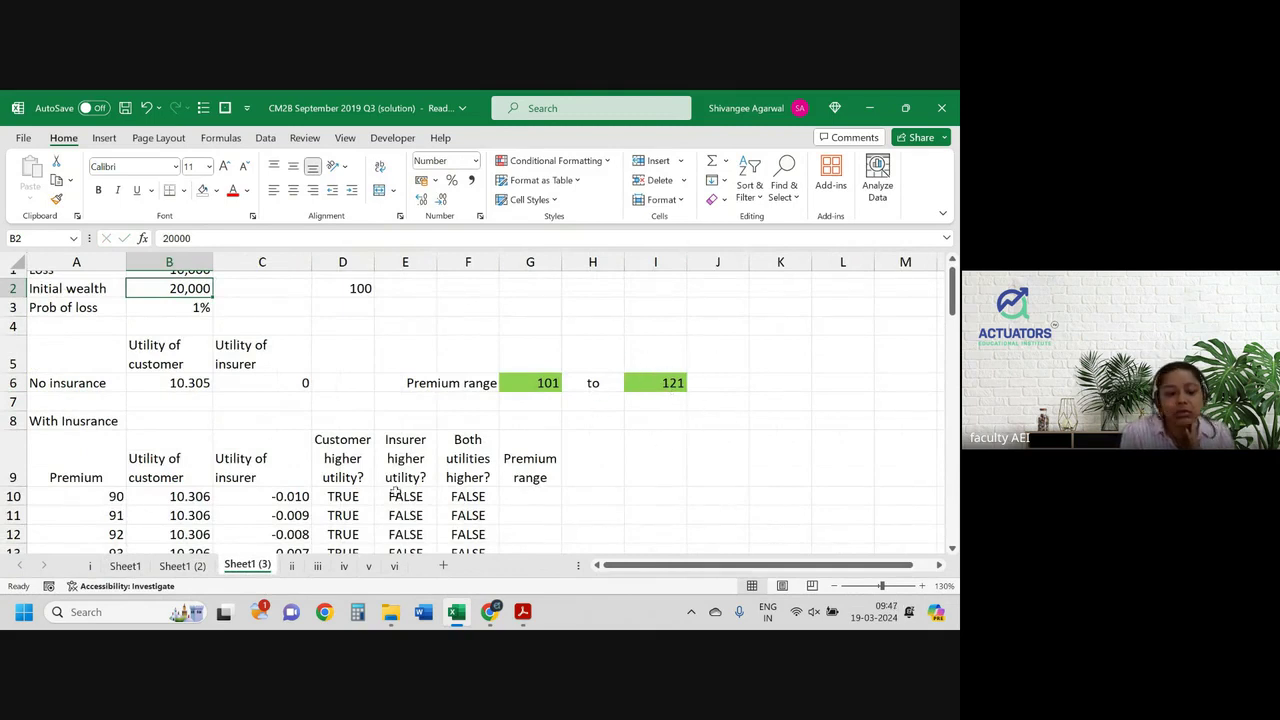
# Step: Set the initial wealth in B2 of Sheet1 to 15000 and view the premium range on Sheet1 (3)
pyautogui.click(125, 566)
pyautogui.click(161, 300)
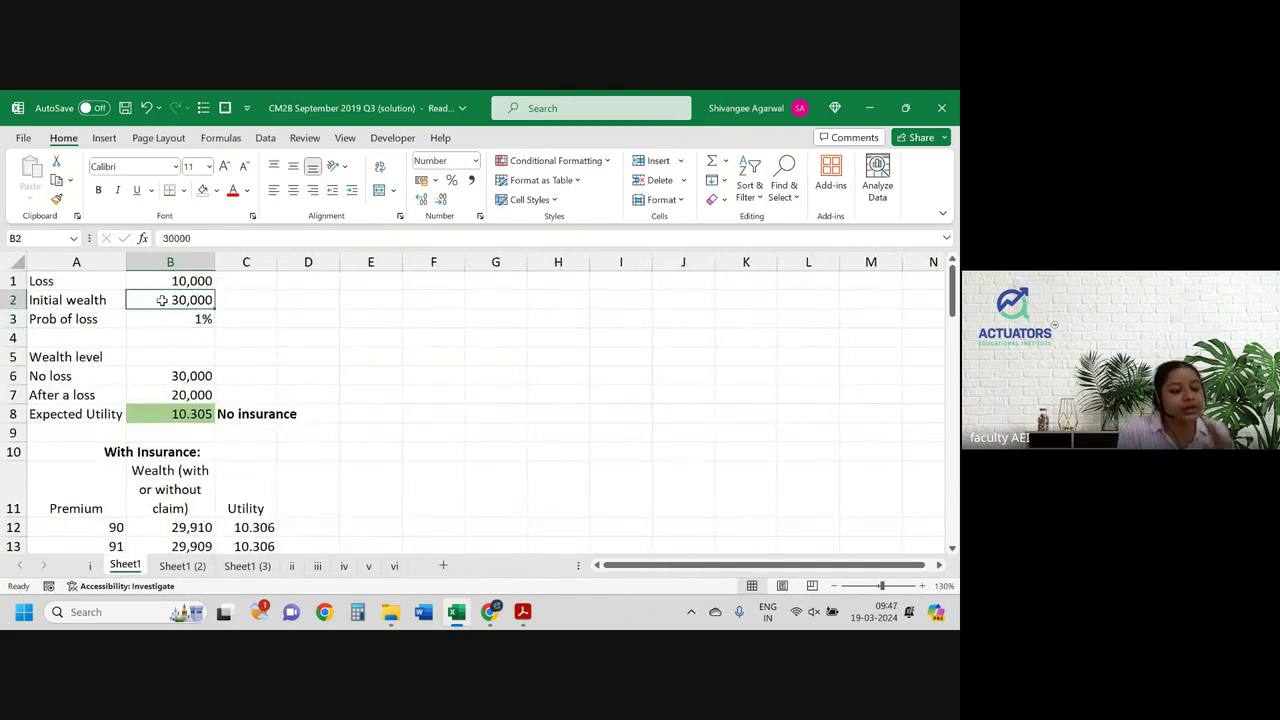
pyautogui.write('15000')
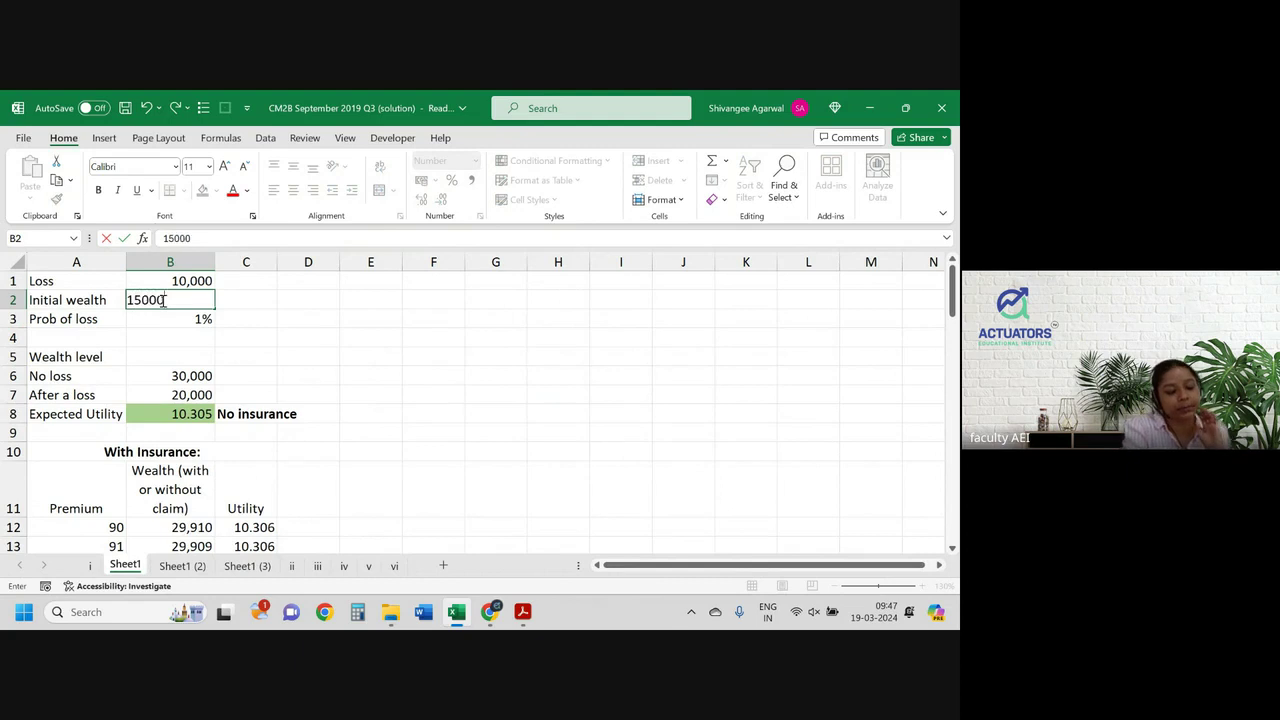
pyautogui.press('Return')
pyautogui.hotkey('ctrl', 'pagedown')
pyautogui.hotkey('ctrl', 'pagedown')
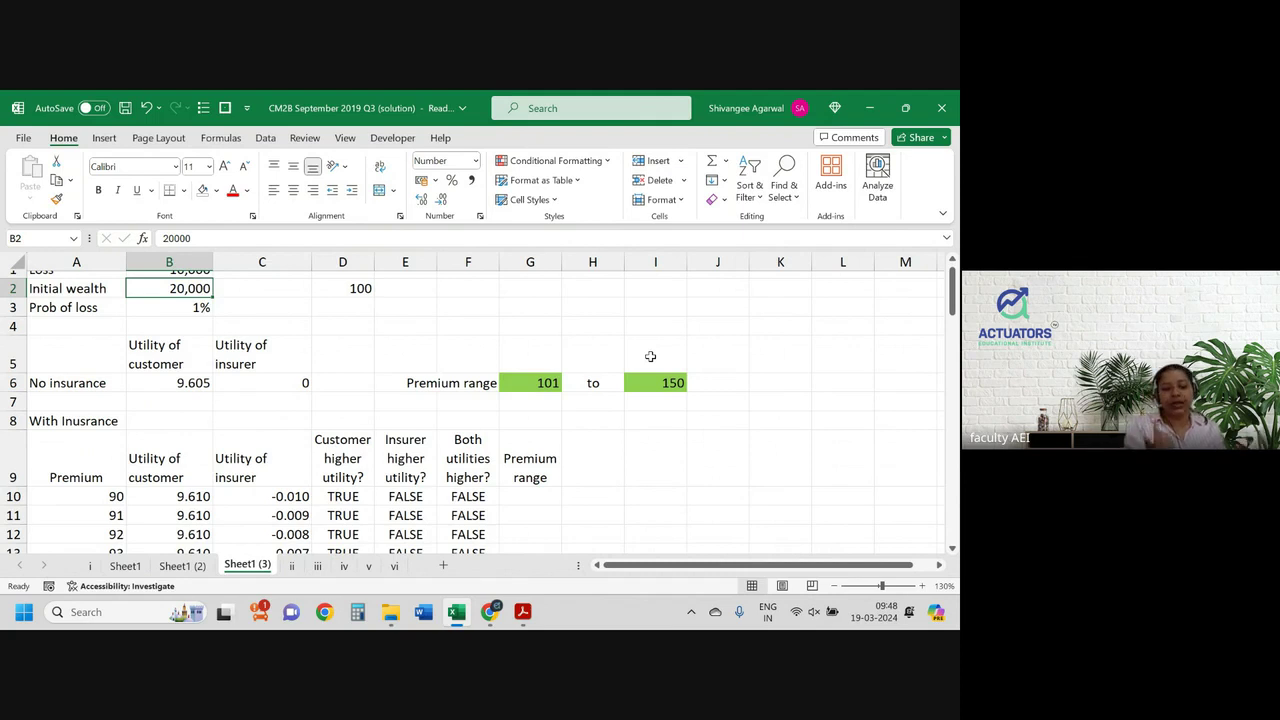
# Step: Reread part (vi) of question 3 and the customer's utility and wealth assumptions in the exam paper
pyautogui.hotkey('alt', 'Tab')
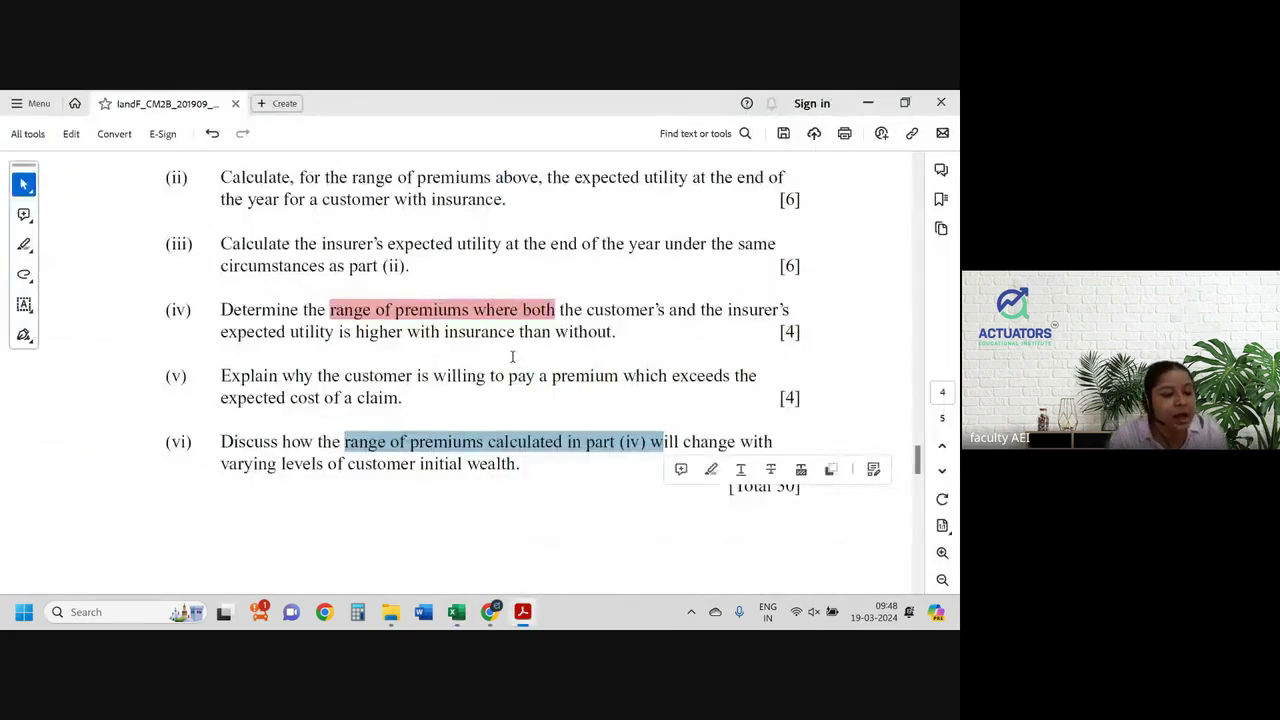
pyautogui.scroll(5, 514, 358)
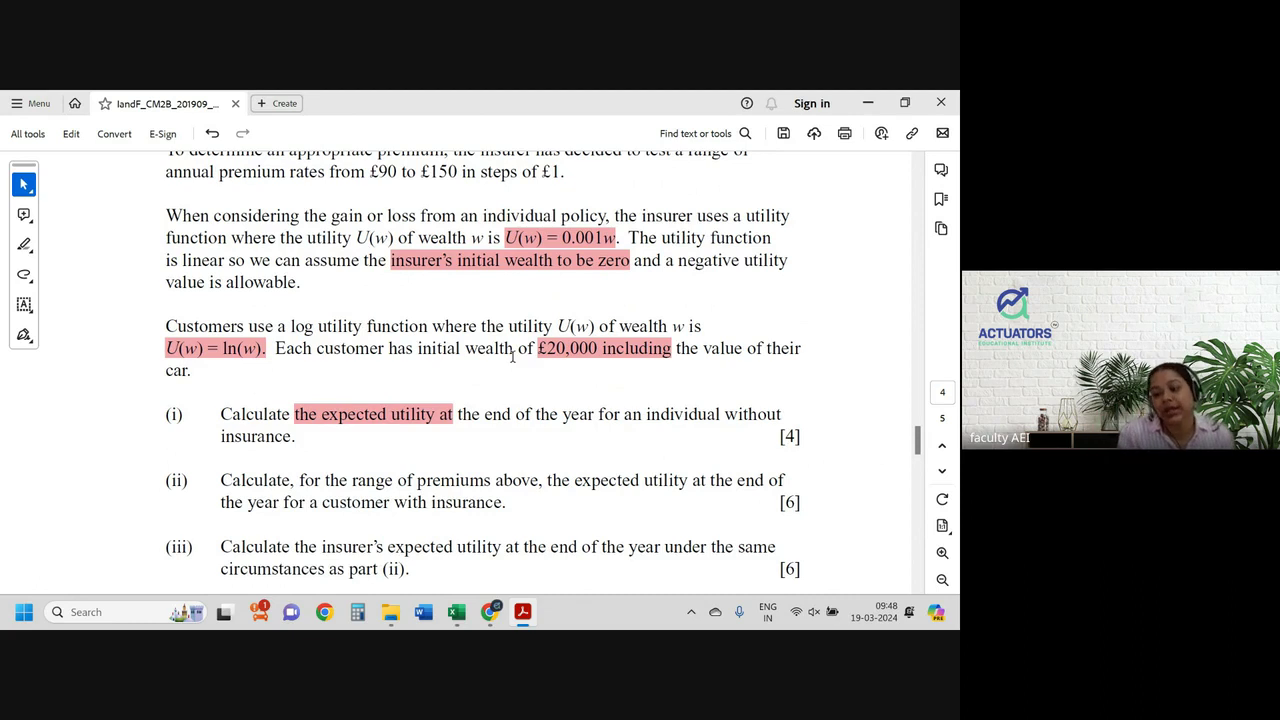
pyautogui.hotkey('alt', 'Tab')
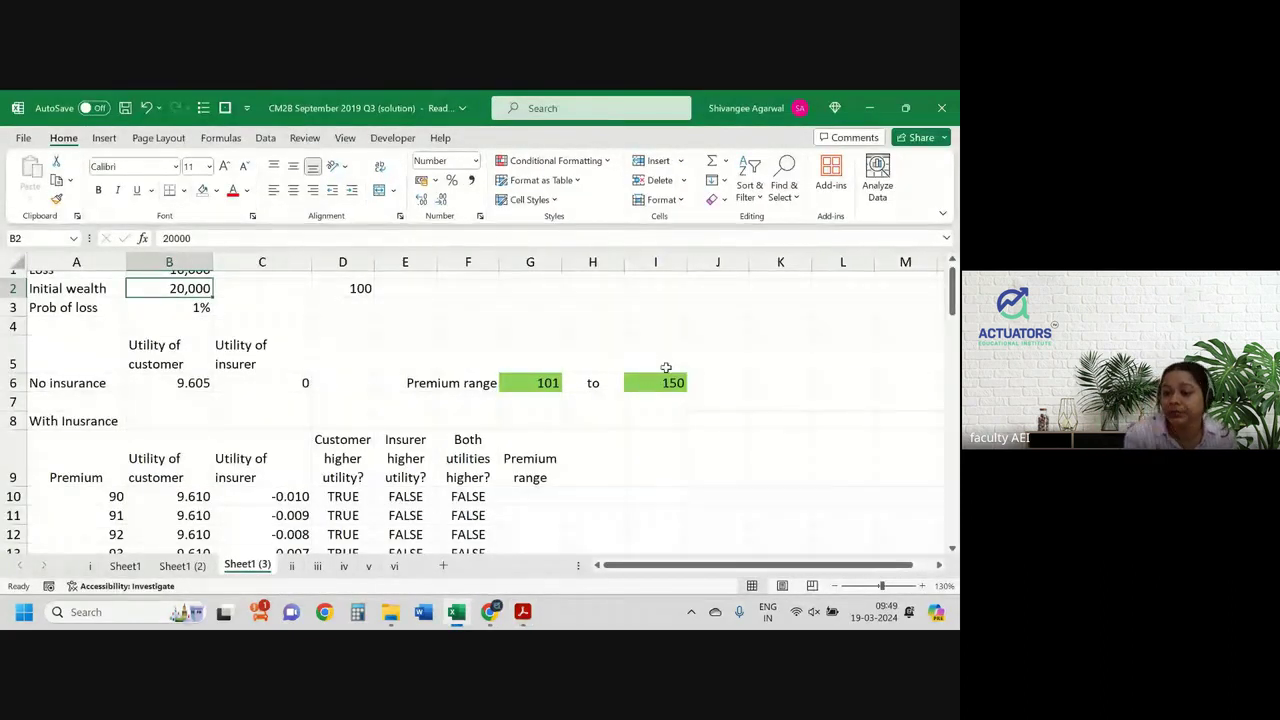
# Step: Check the premium range limits in G6 and I6 against the row for premium 101 and the expected claim cost in D2
pyautogui.click(538, 383)
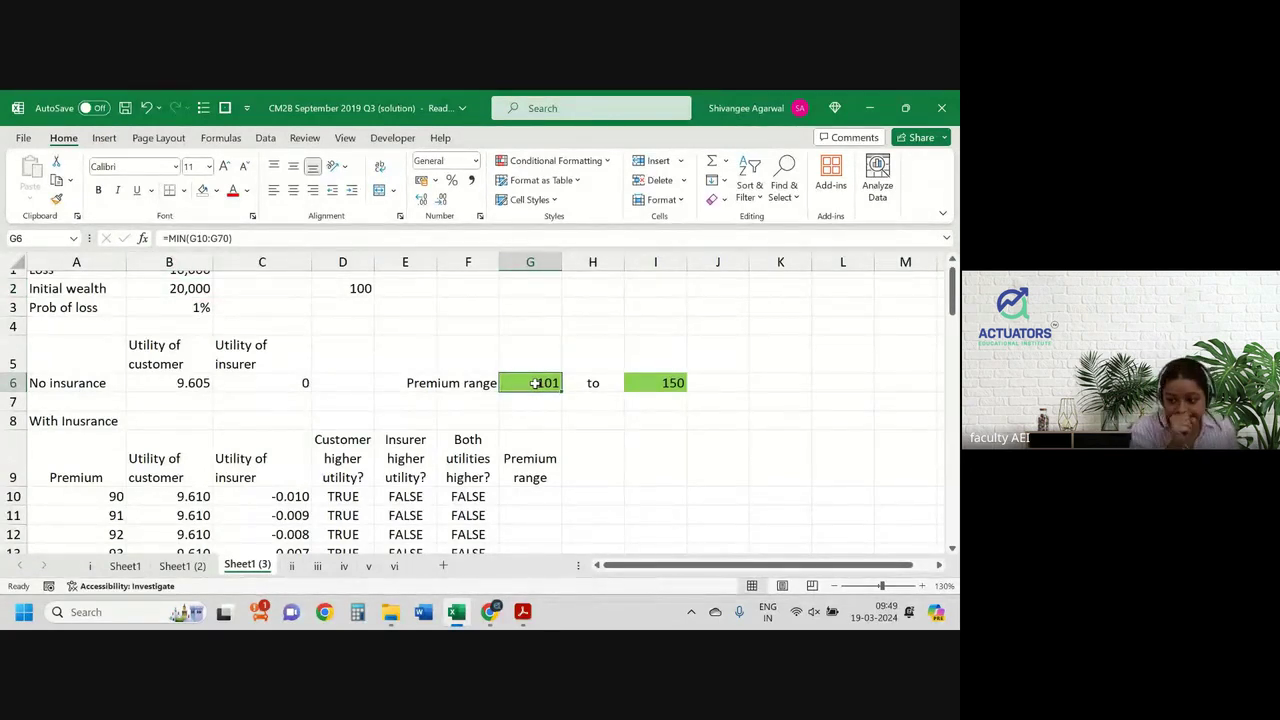
pyautogui.scroll(-5, 535, 383)
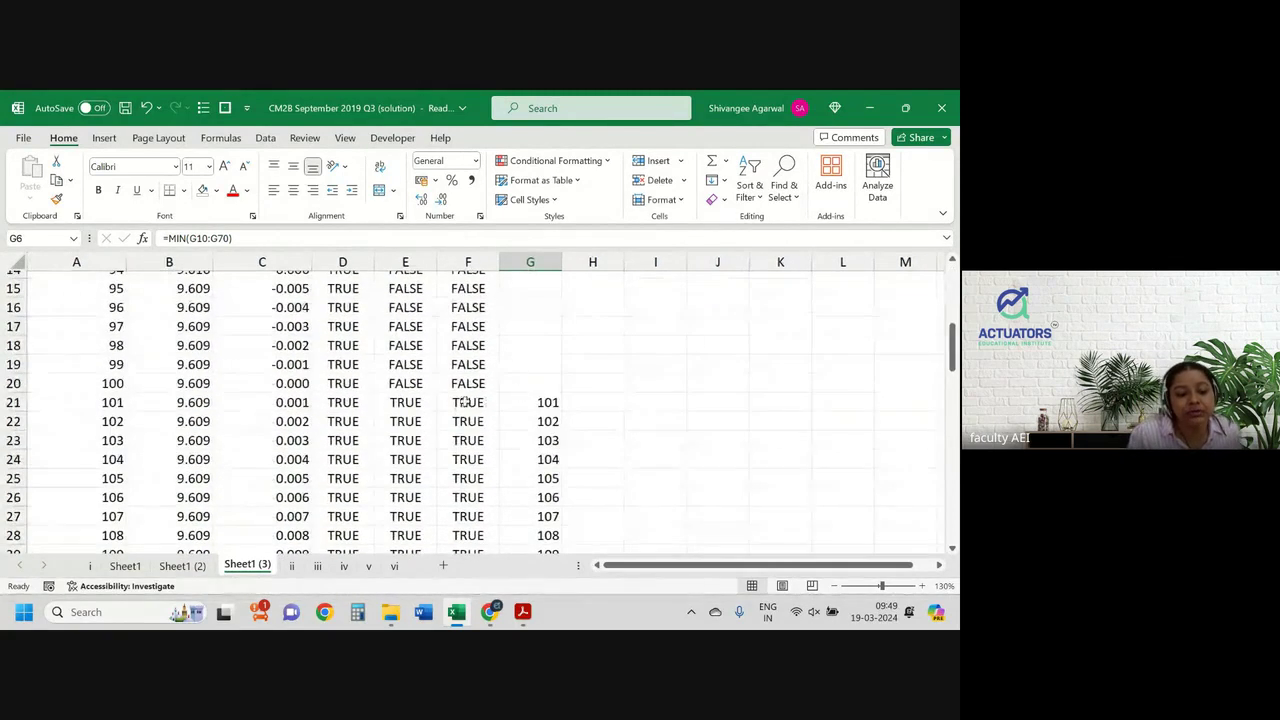
pyautogui.moveTo(70, 400); pyautogui.dragTo(455, 397)
pyautogui.scroll(2, 455, 397)
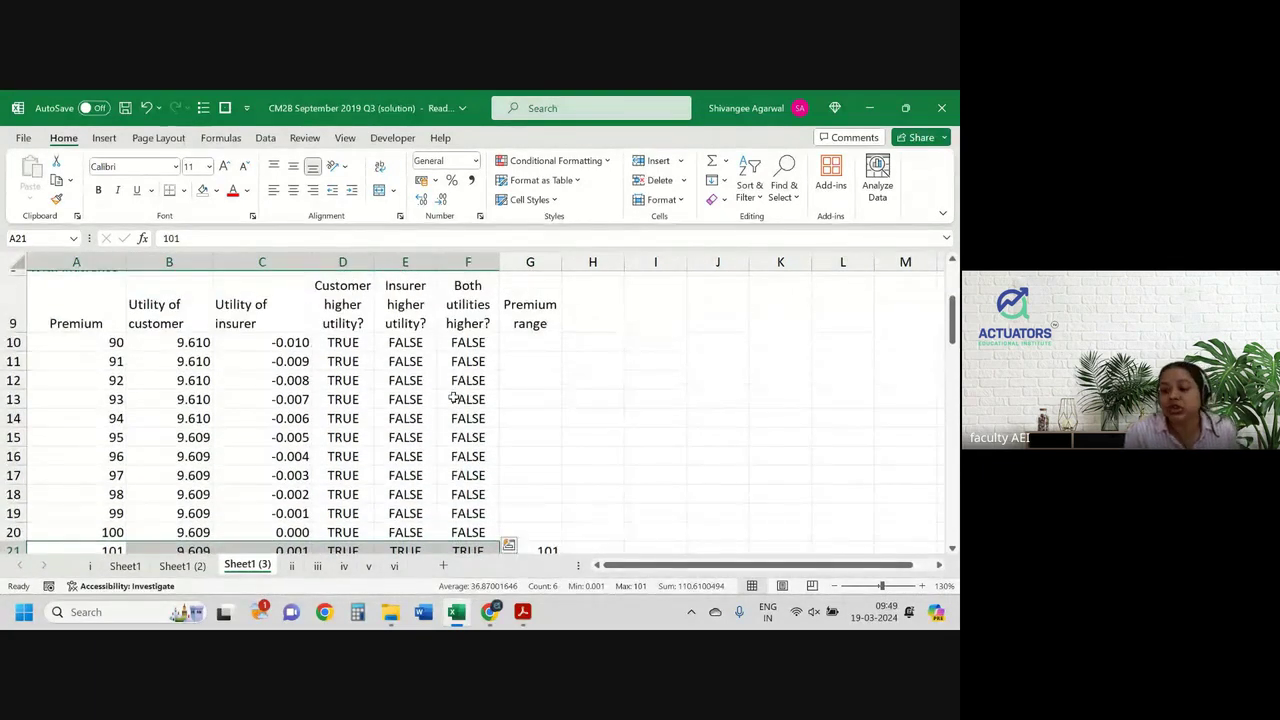
pyautogui.scroll(3, 400, 370)
pyautogui.click(361, 299)
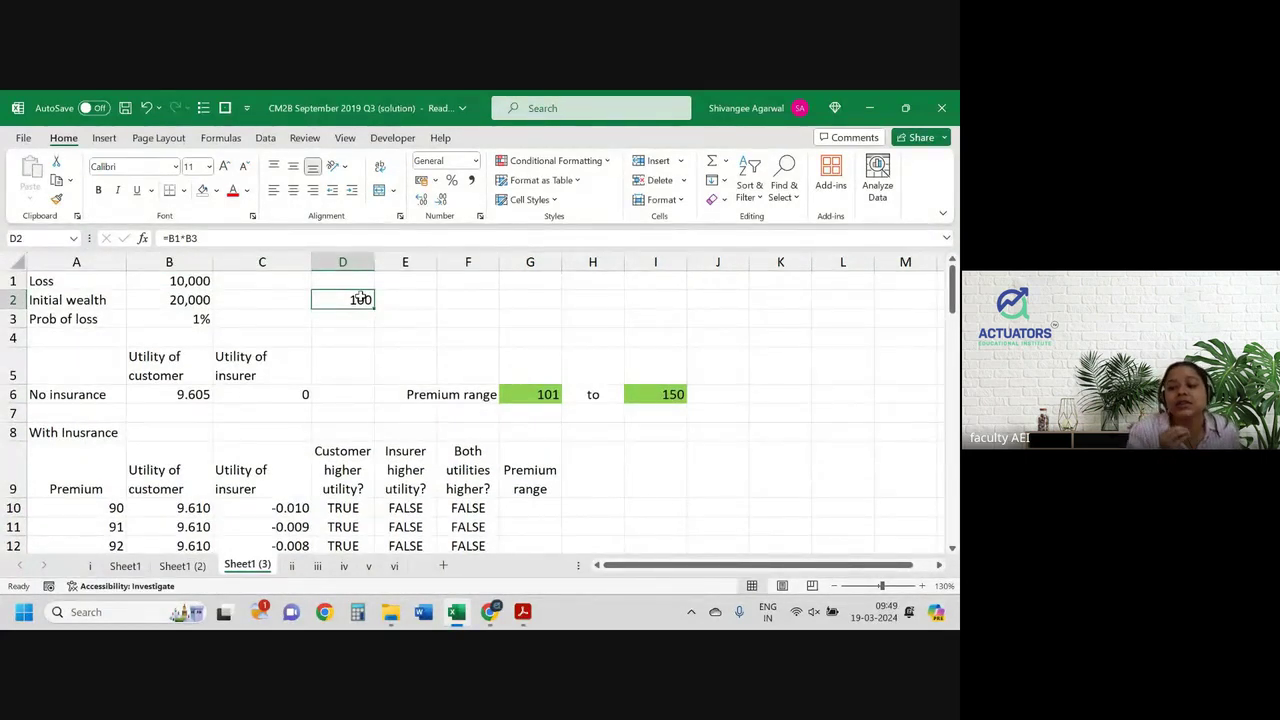
pyautogui.click(660, 392)
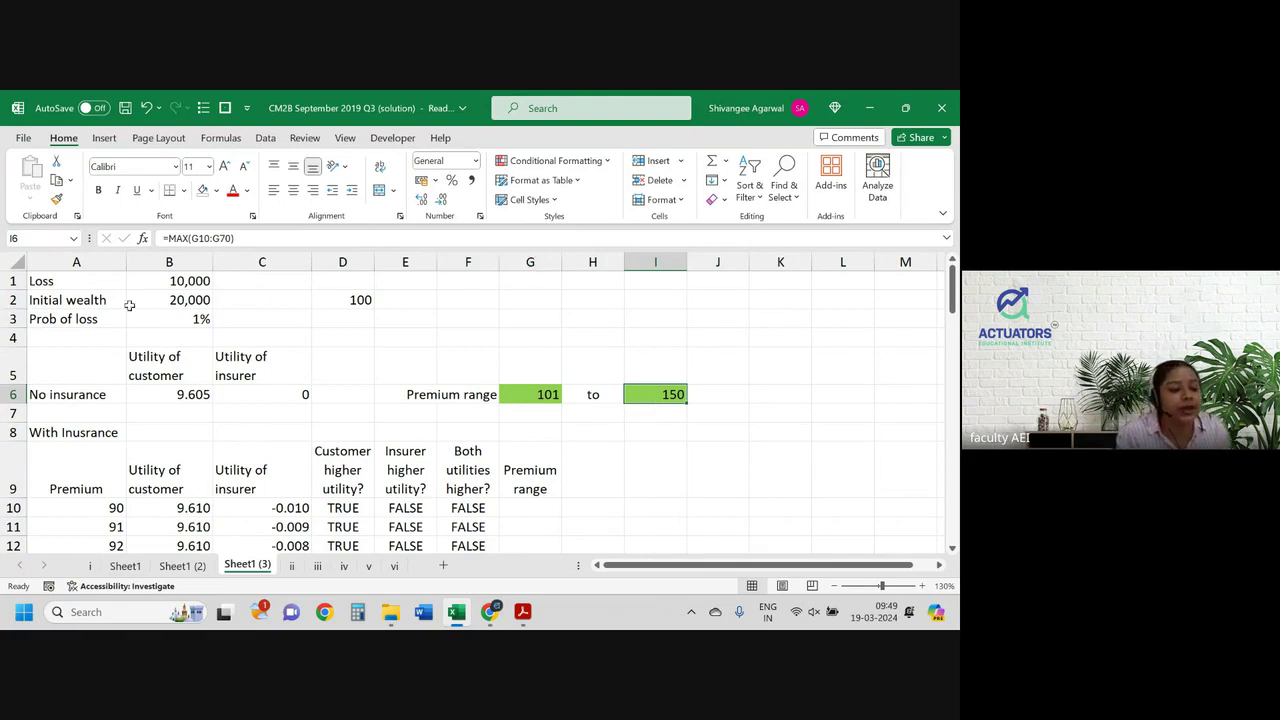
# Step: Link the initial wealth in B2 of Sheet1 (3) to the initial wealth in Sheet1 with =Sheet1!B2
pyautogui.click(160, 300)
pyautogui.write('=')
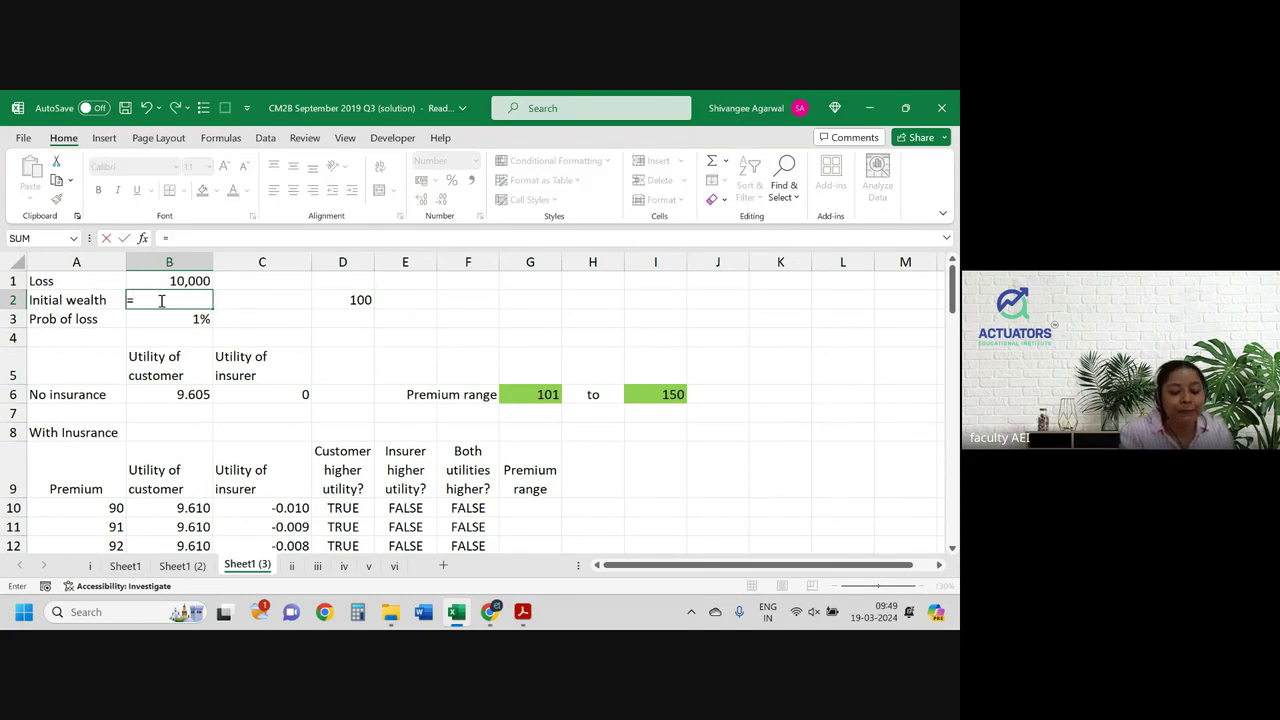
pyautogui.hotkey('ctrl', 'pageup')
pyautogui.hotkey('ctrl', 'pageup')
pyautogui.click(160, 300)
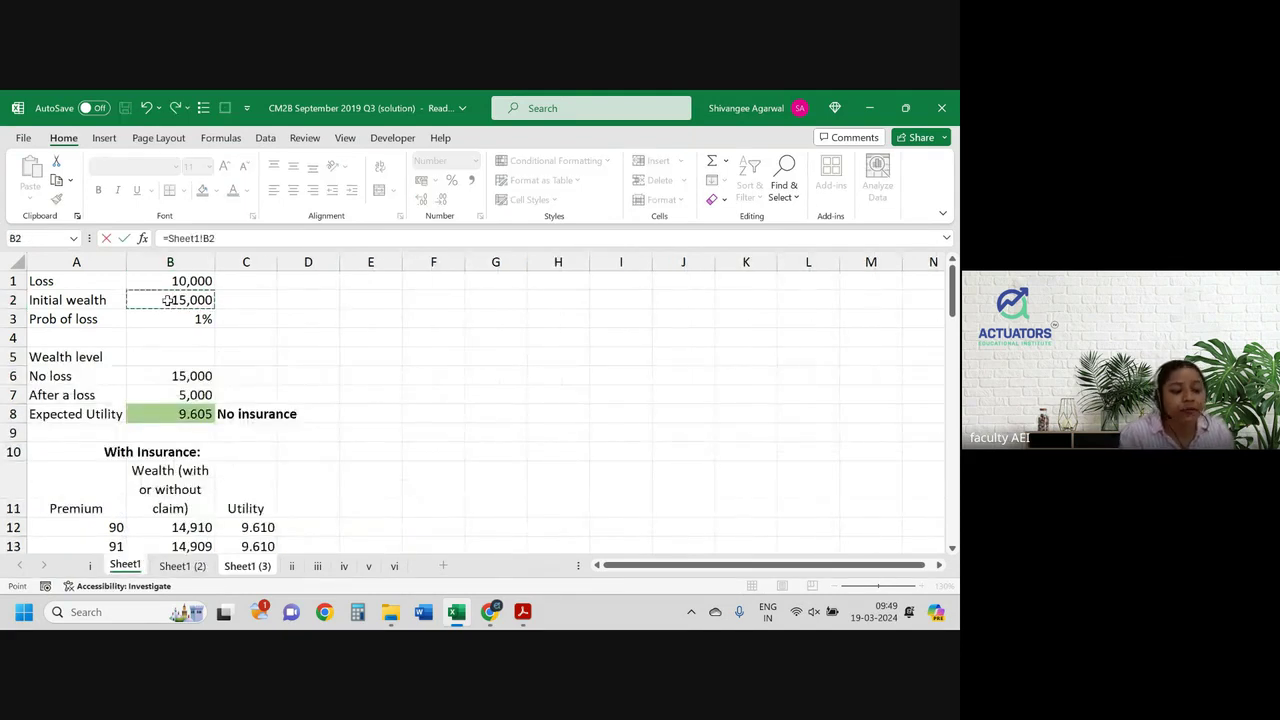
pyautogui.press('Return')
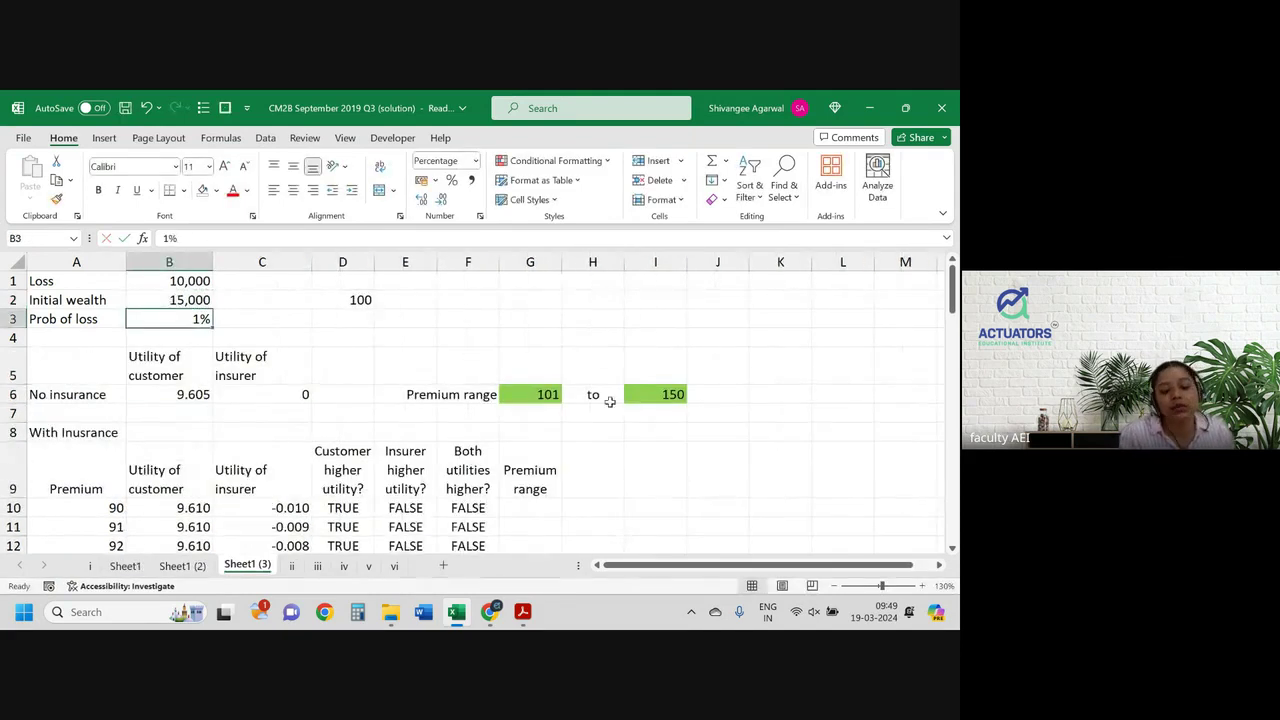
# Step: Copy the Sheet1 link down to the probability of loss in B3 in percentage format, and view the source values on Sheet1
pyautogui.click(195, 306)
pyautogui.moveTo(212, 308)
pyautogui.mouseDown()
pyautogui.moveTo(212, 284)
pyautogui.moveTo(213, 322)
pyautogui.mouseUp()
pyautogui.click(207, 320)
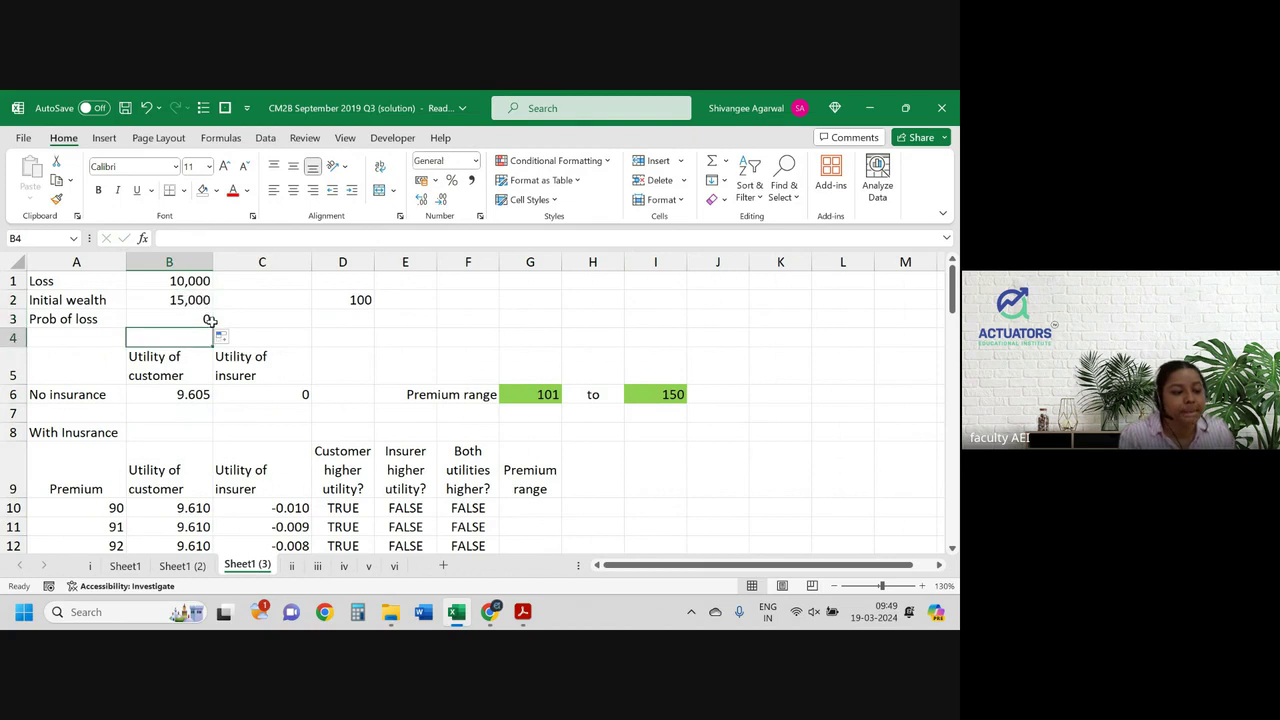
pyautogui.click(451, 181)
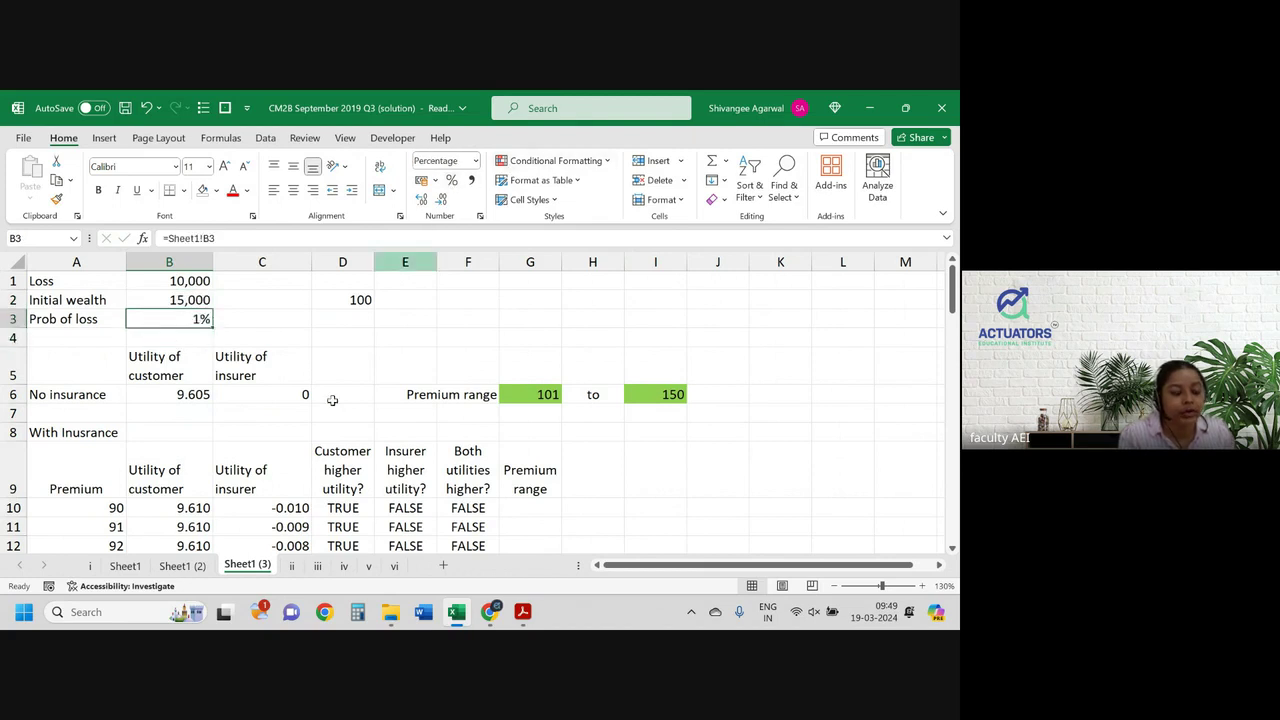
pyautogui.click(133, 566)
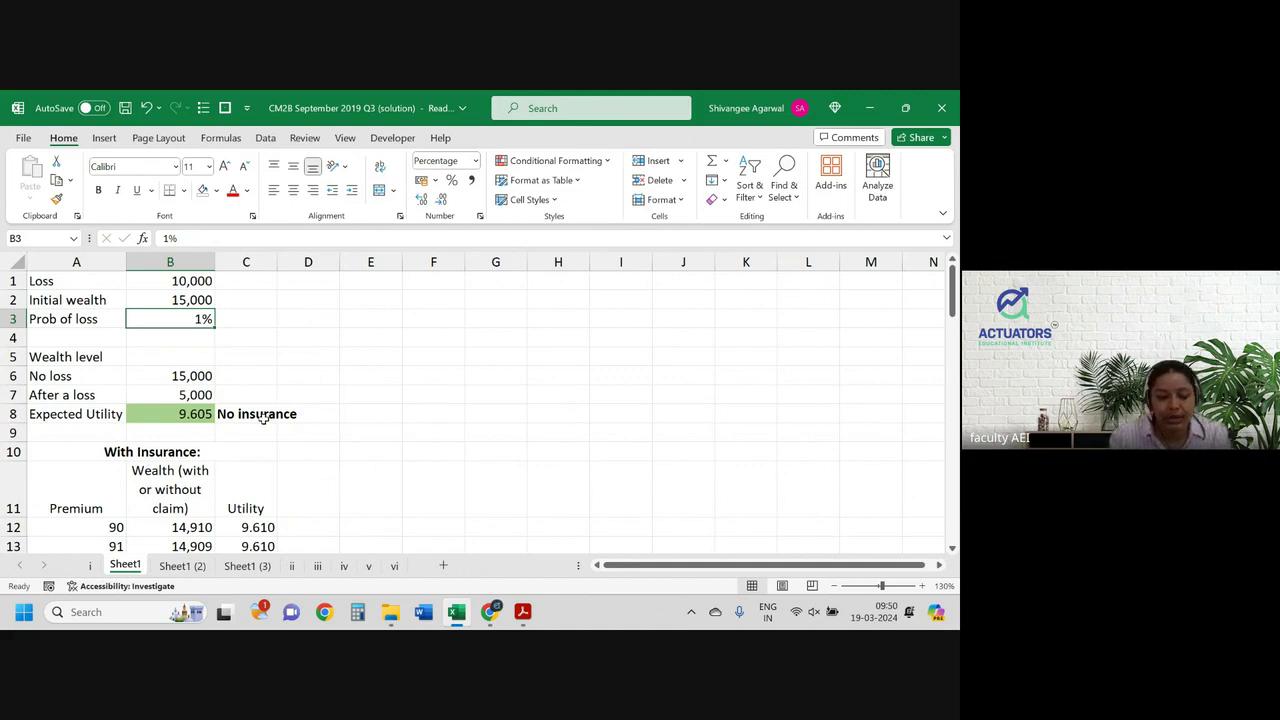
# Step: Switch to the exam paper in Acrobat, go on to question 4 and read its opening lines about the customer's savings
pyautogui.click(521, 612)
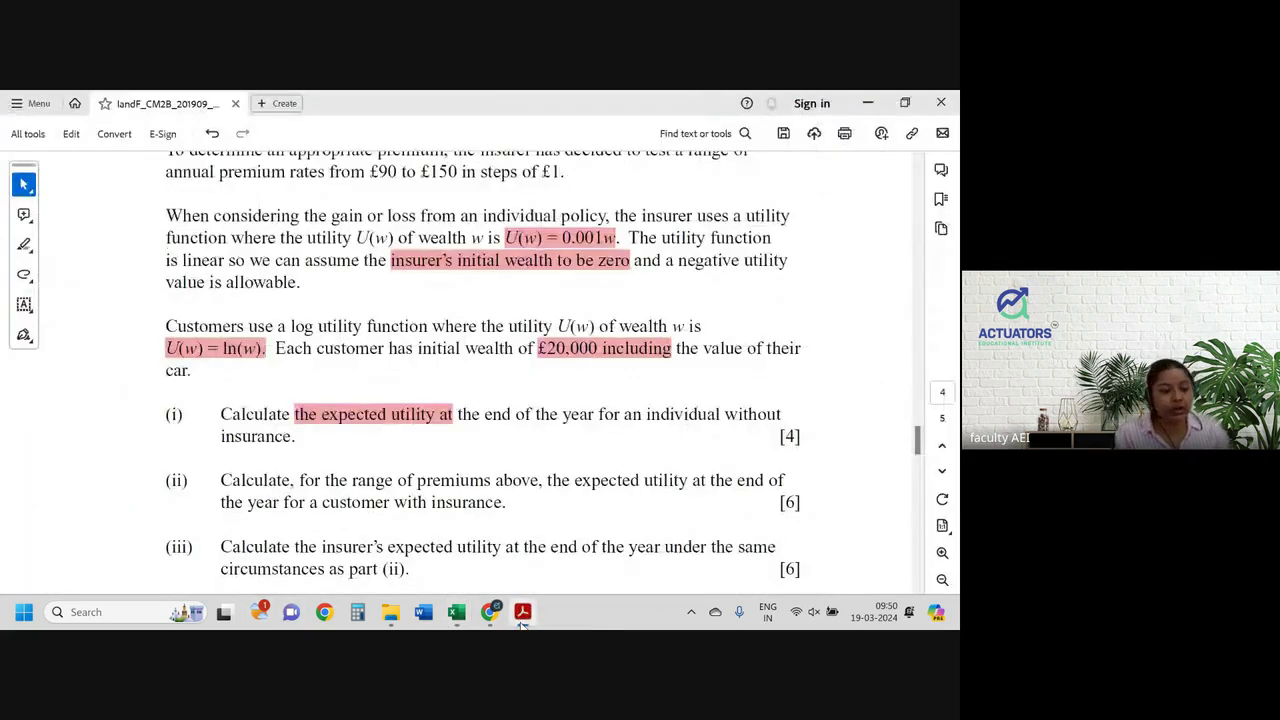
pyautogui.scroll(-3, 440, 398)
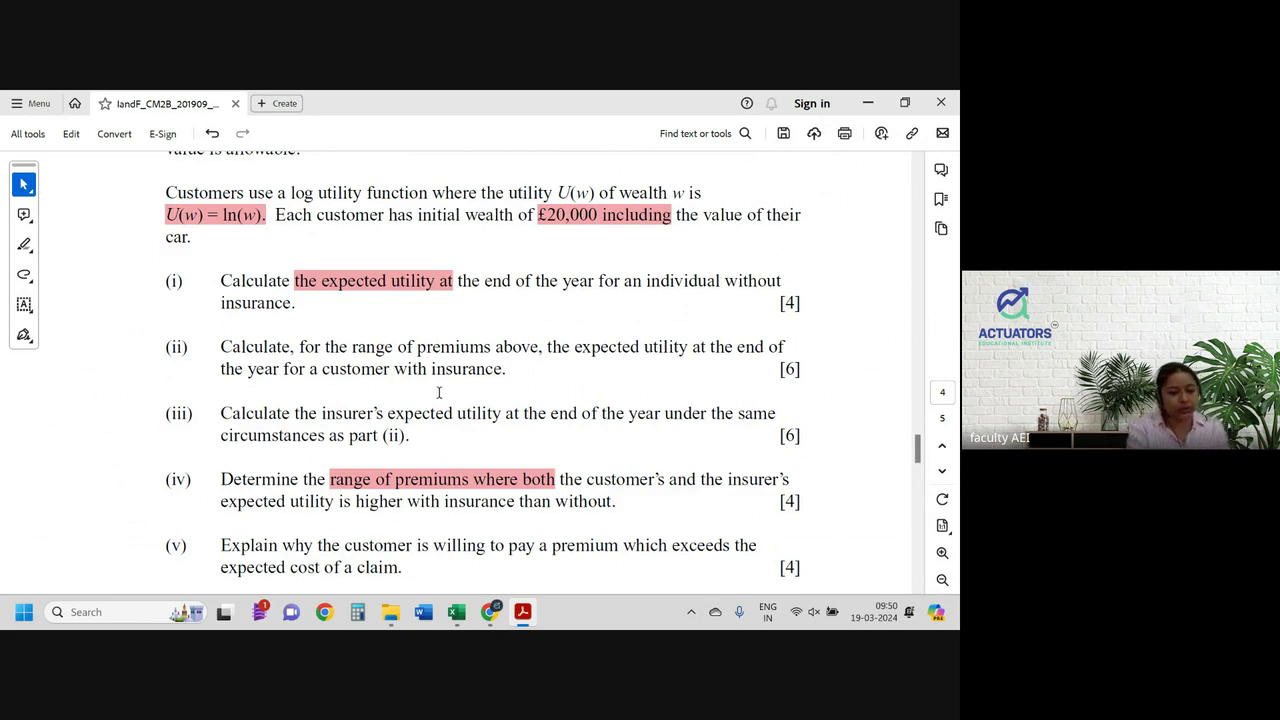
pyautogui.scroll(-10, 438, 392)
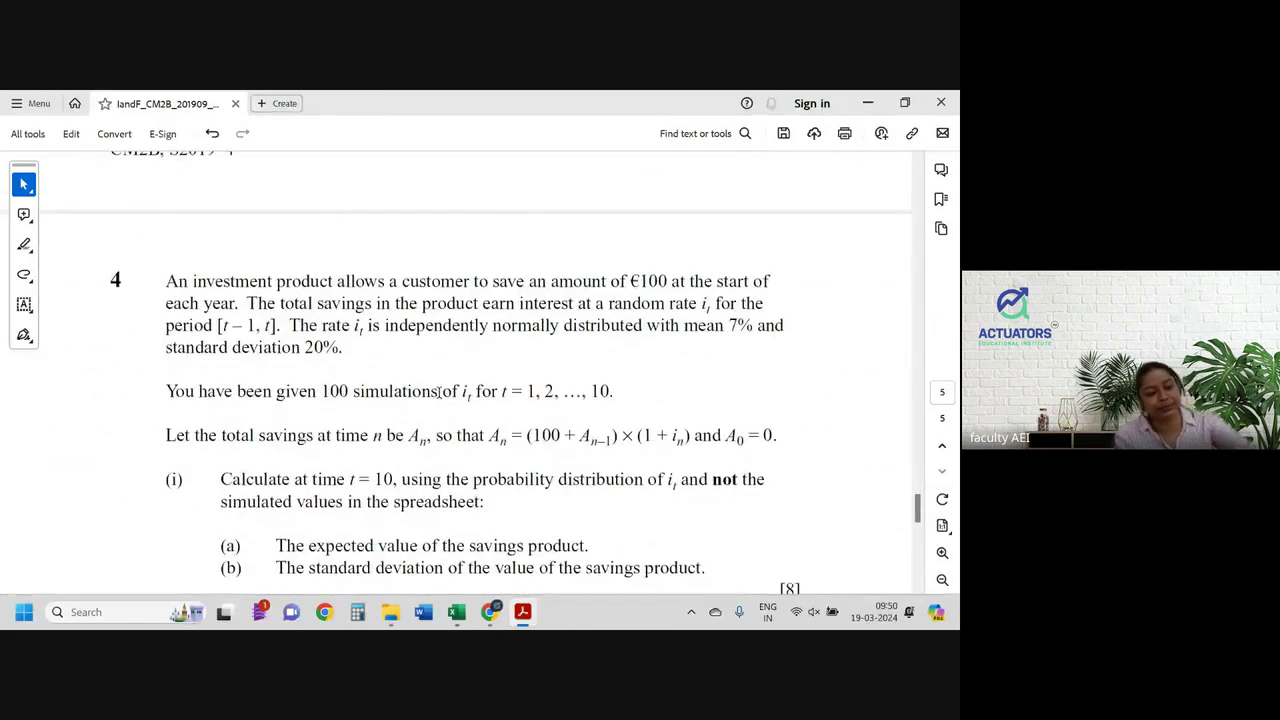
pyautogui.moveTo(191, 282); pyautogui.dragTo(657, 285)
pyautogui.click(644, 284)
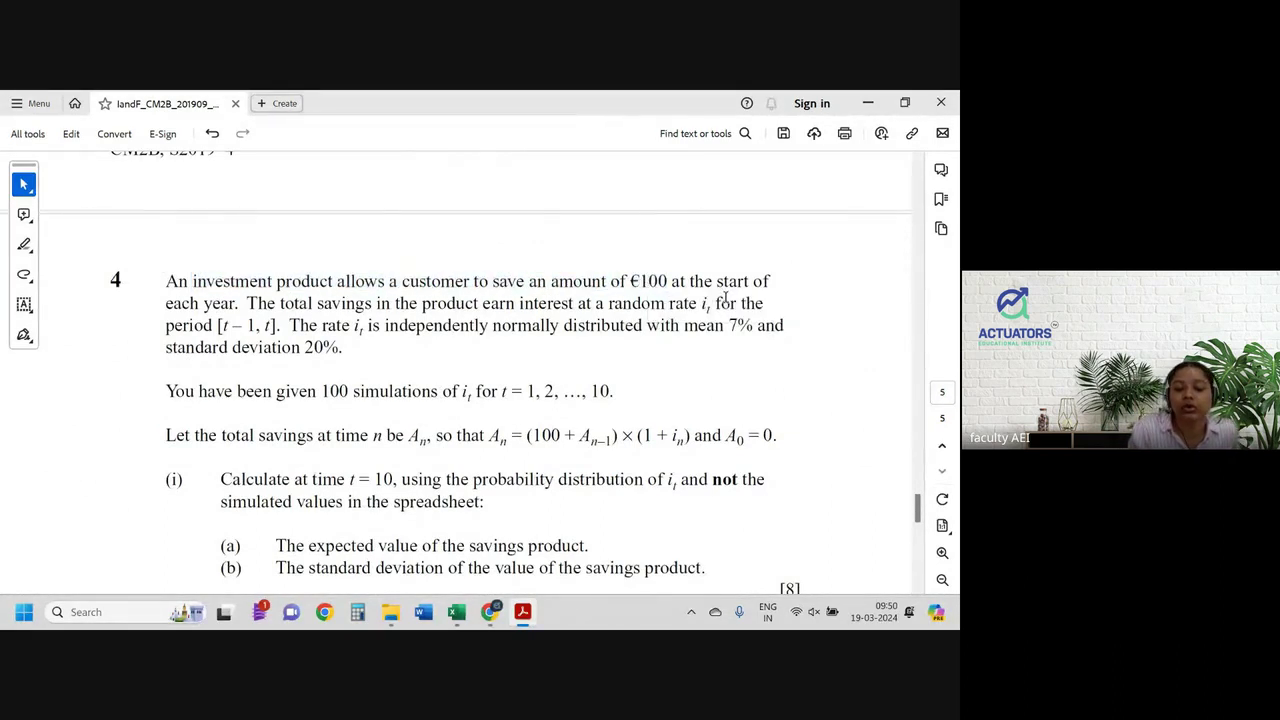
pyautogui.scroll(-2, 725, 297)
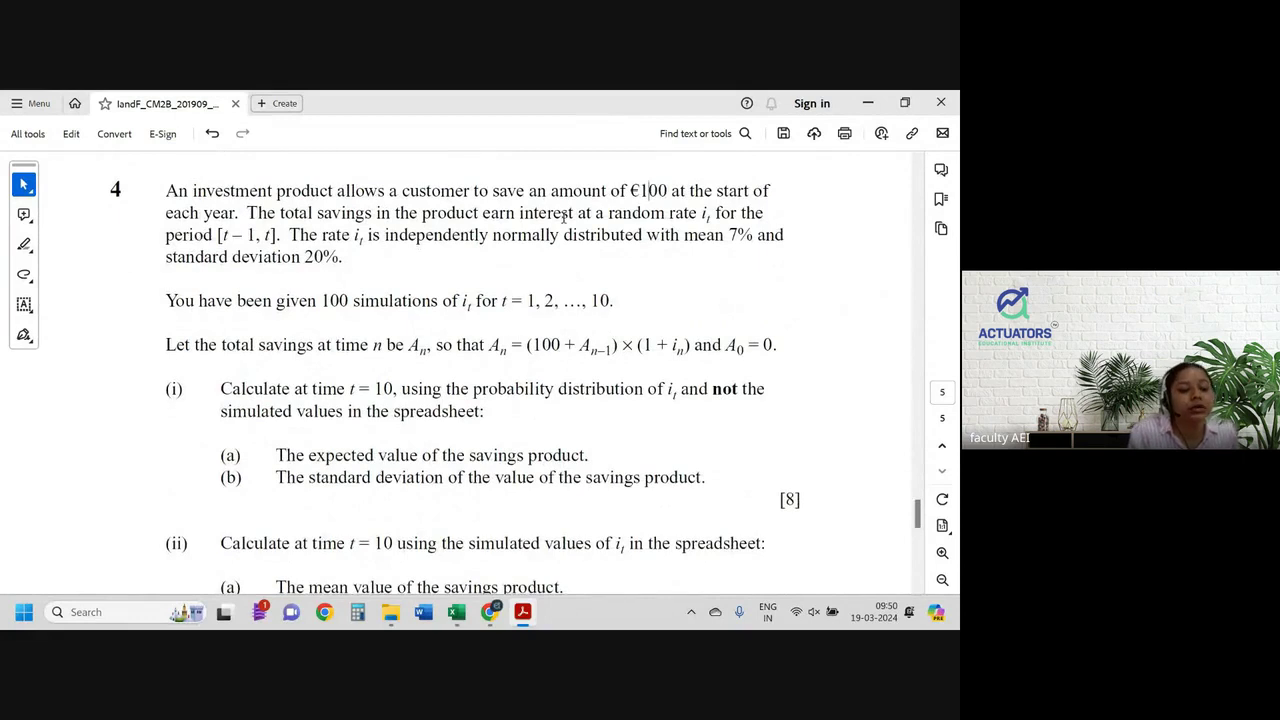
# Step: Read how question 4 describes the random interest rate, its distribution, the yearly savings amount and the simulations provided
pyautogui.moveTo(665, 213); pyautogui.dragTo(717, 213)
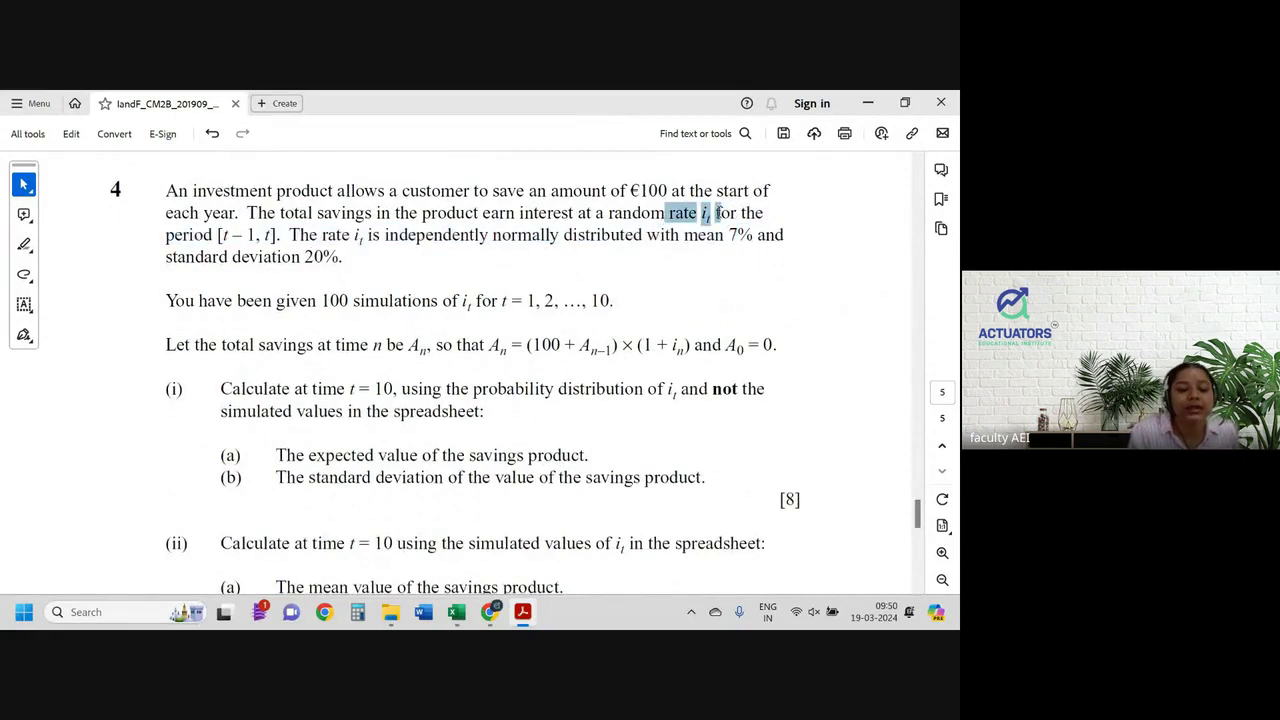
pyautogui.moveTo(166, 235); pyautogui.dragTo(372, 245)
pyautogui.moveTo(490, 237); pyautogui.dragTo(337, 262)
pyautogui.click(413, 300)
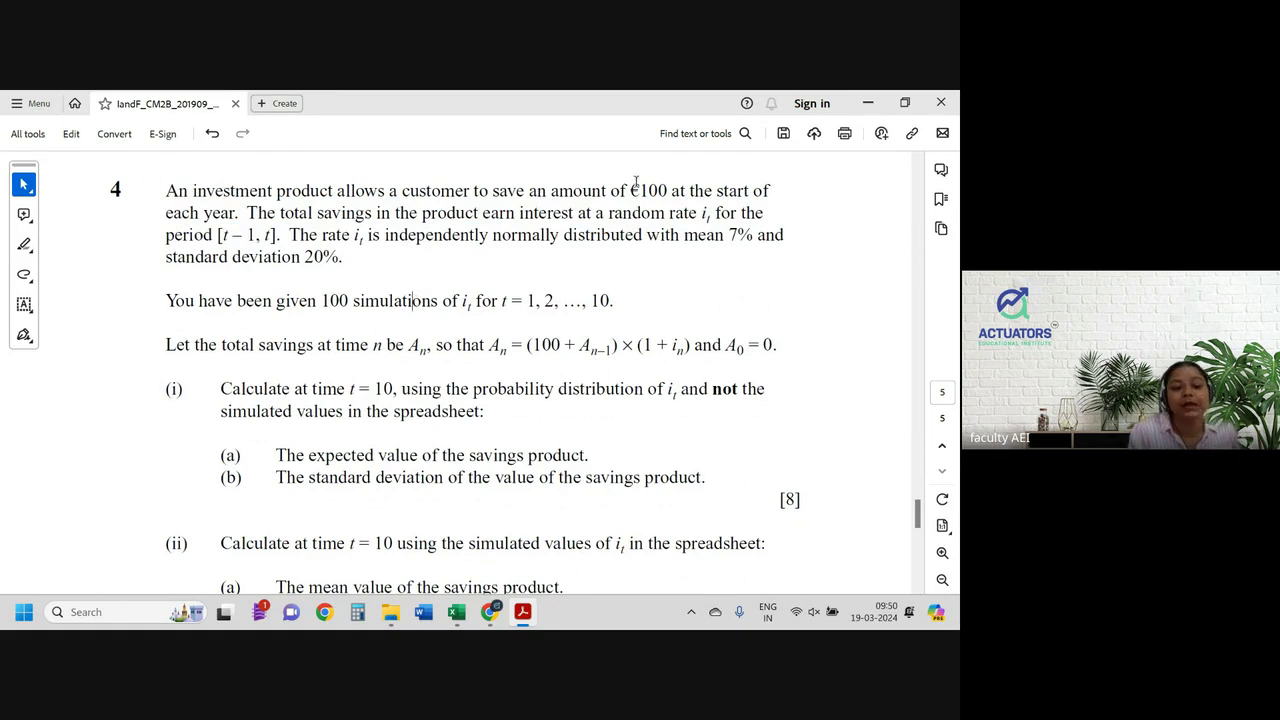
pyautogui.moveTo(631, 190); pyautogui.dragTo(667, 190)
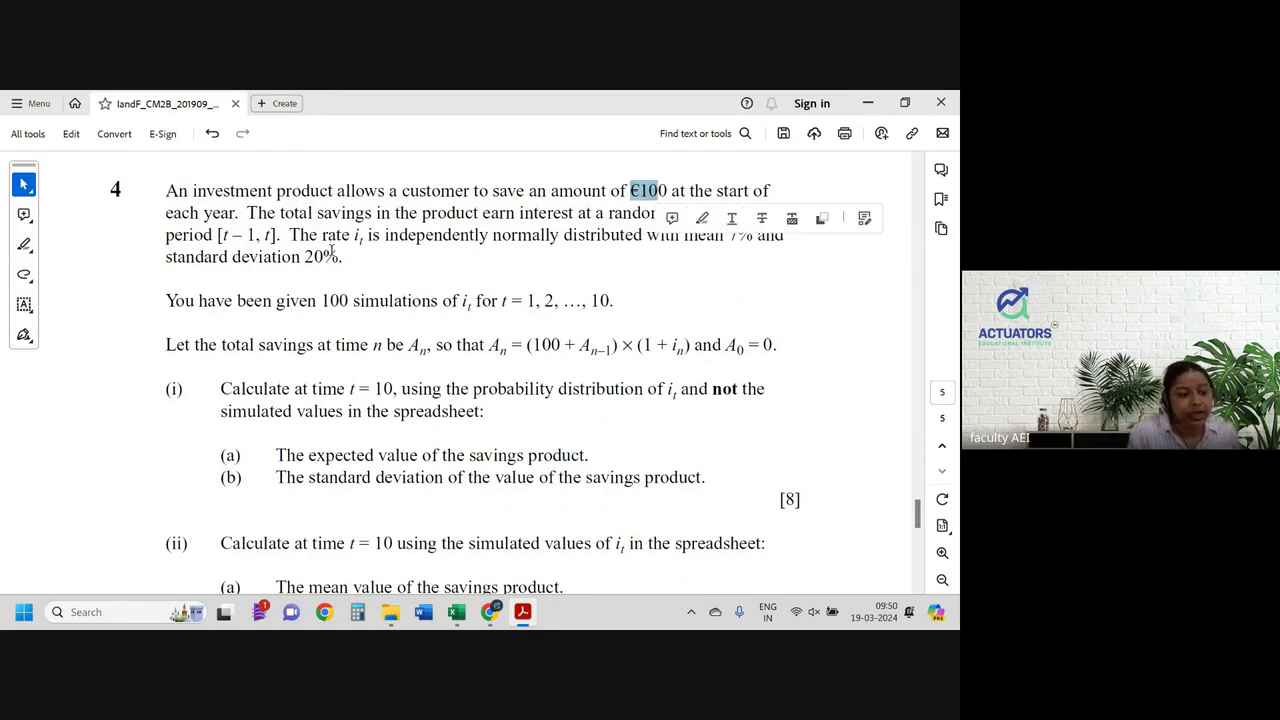
pyautogui.rightClick(313, 305)
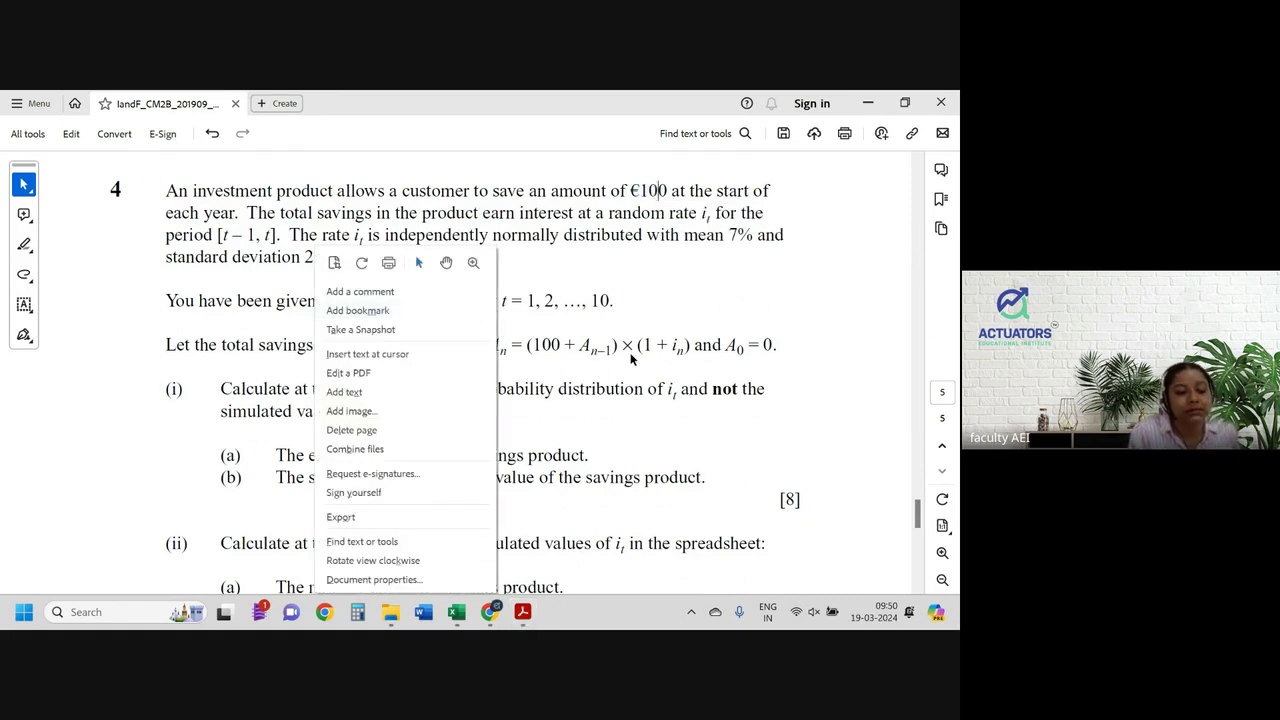
pyautogui.rightClick(631, 358)
pyautogui.click(445, 300)
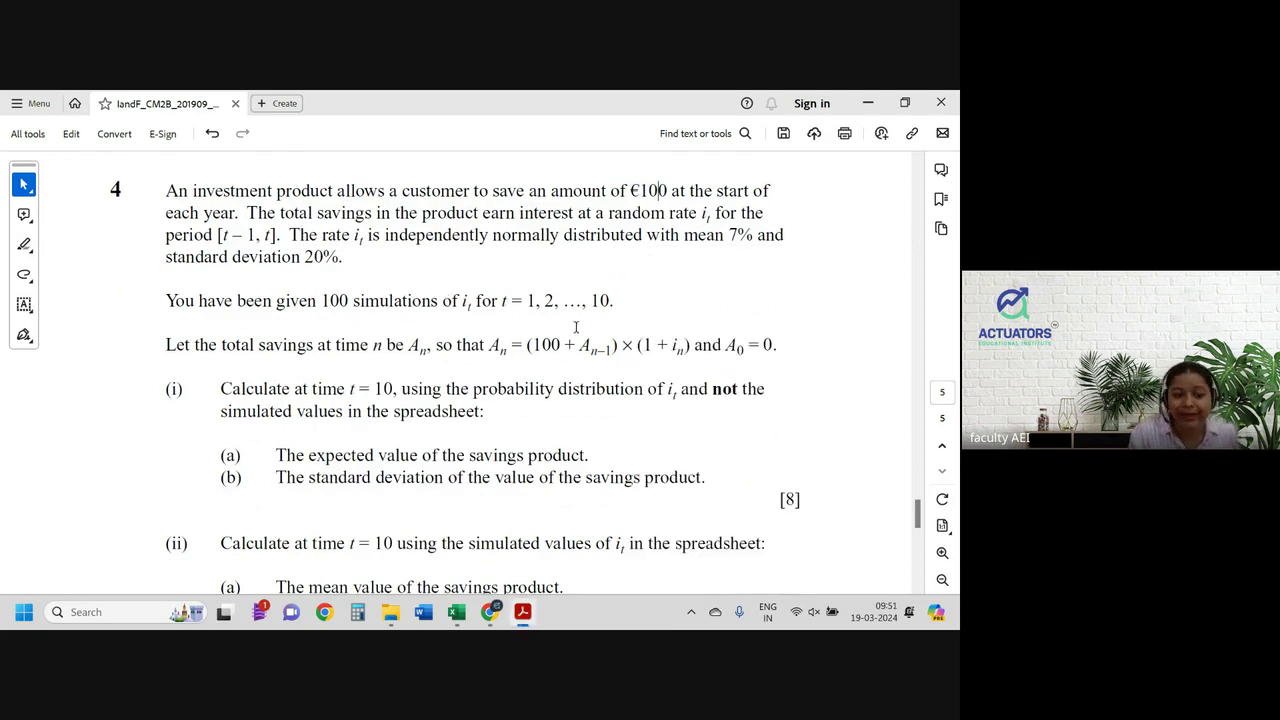
# Step: Open the CM2B September 2019 Q4 (solution) workbook from the iandf_subjcm2-b_09_2019 folder and enable editing
pyautogui.click(456, 612)
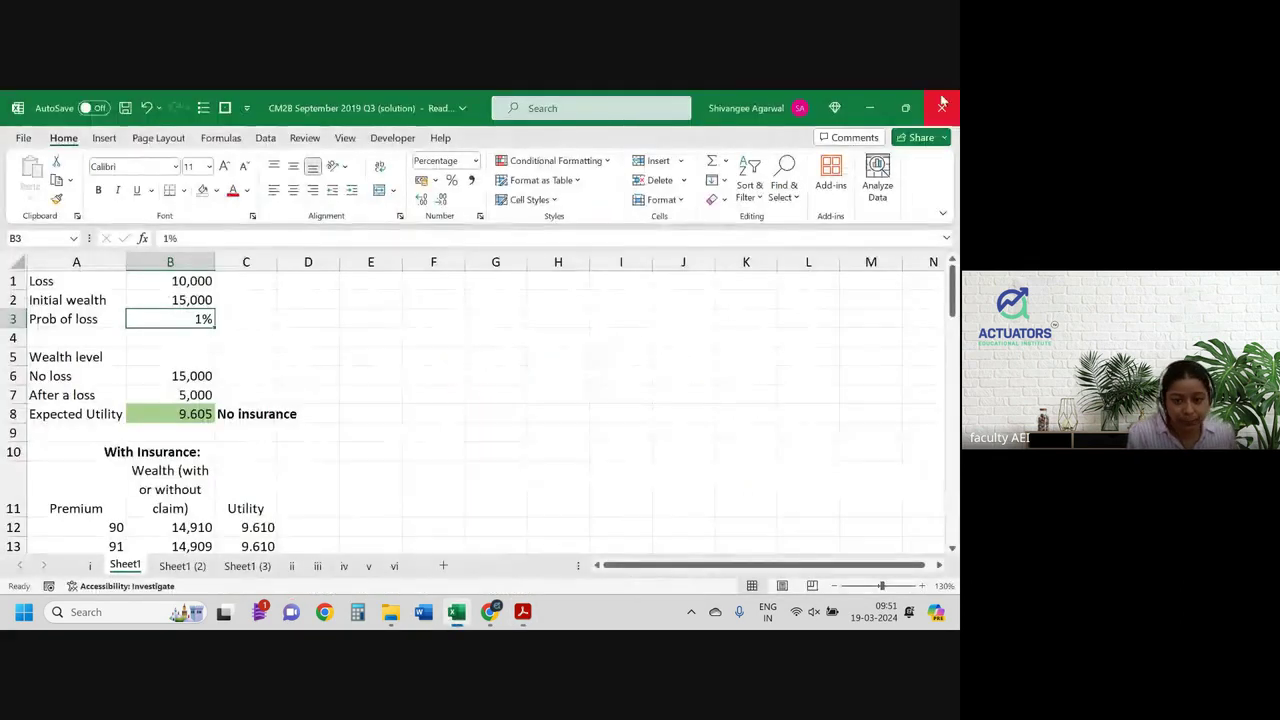
pyautogui.click(456, 612)
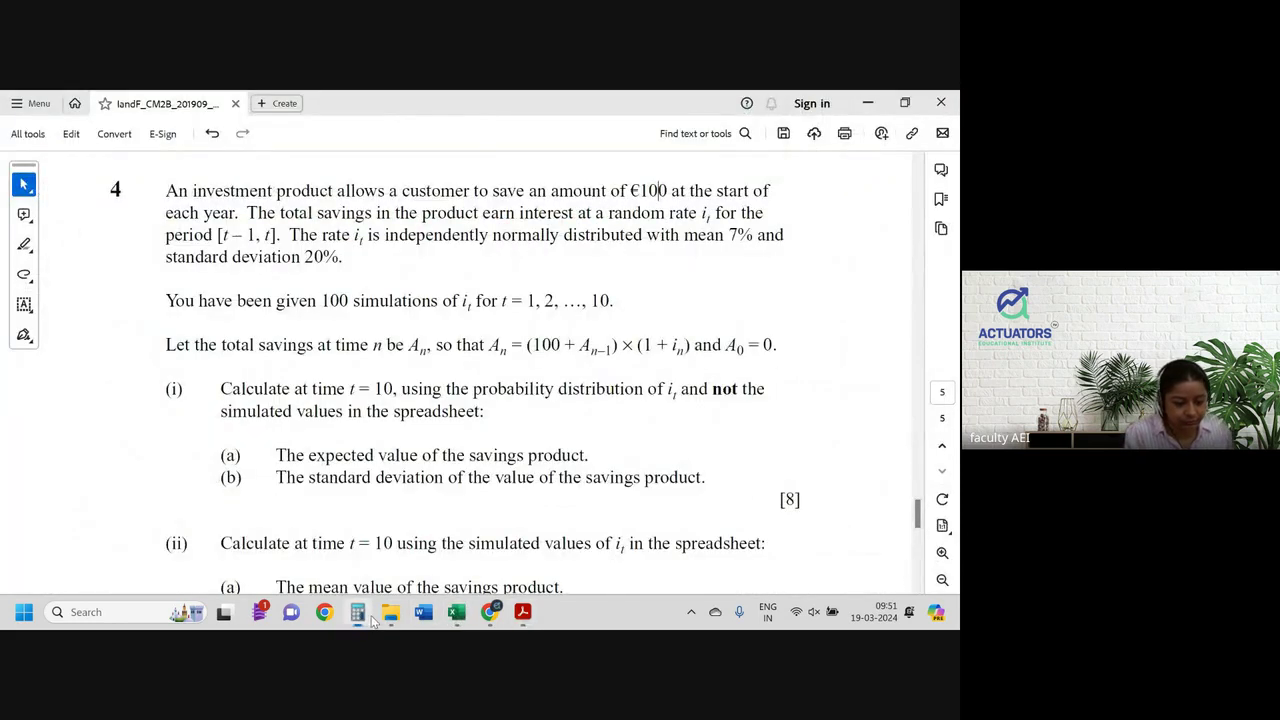
pyautogui.click(358, 616)
pyautogui.click(388, 616)
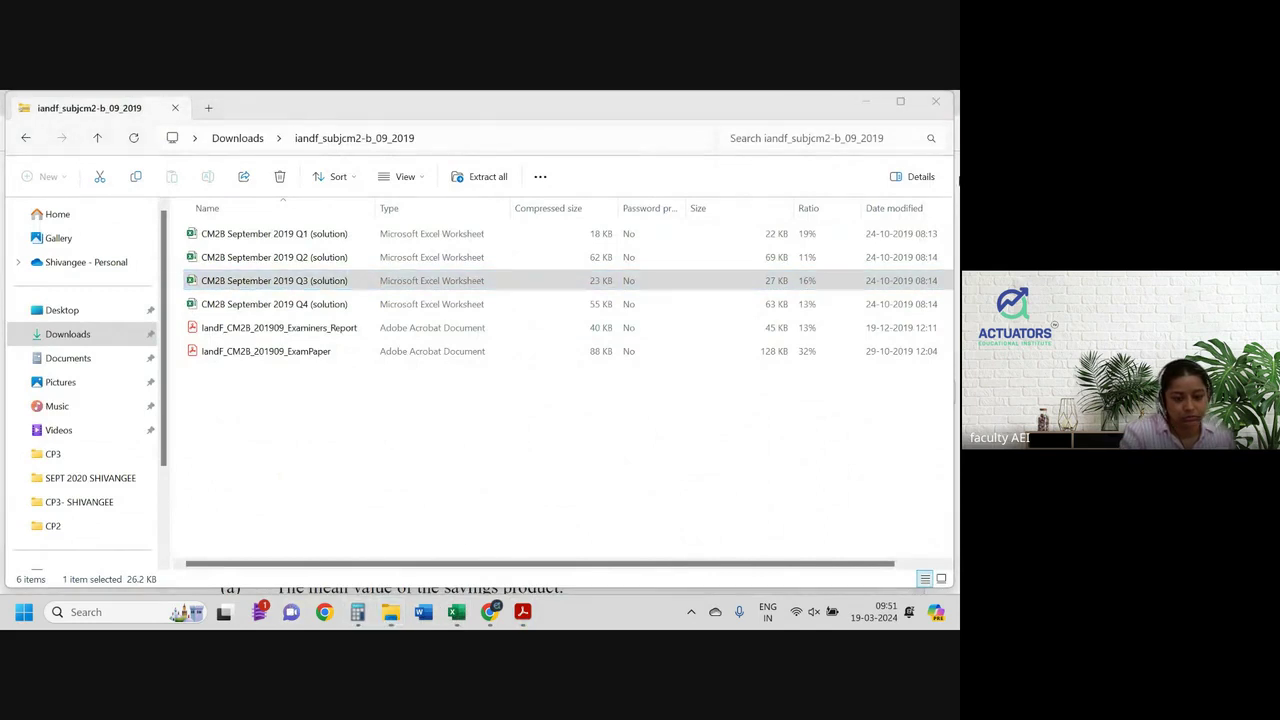
pyautogui.click(232, 306)
pyautogui.doubleClick(232, 306)
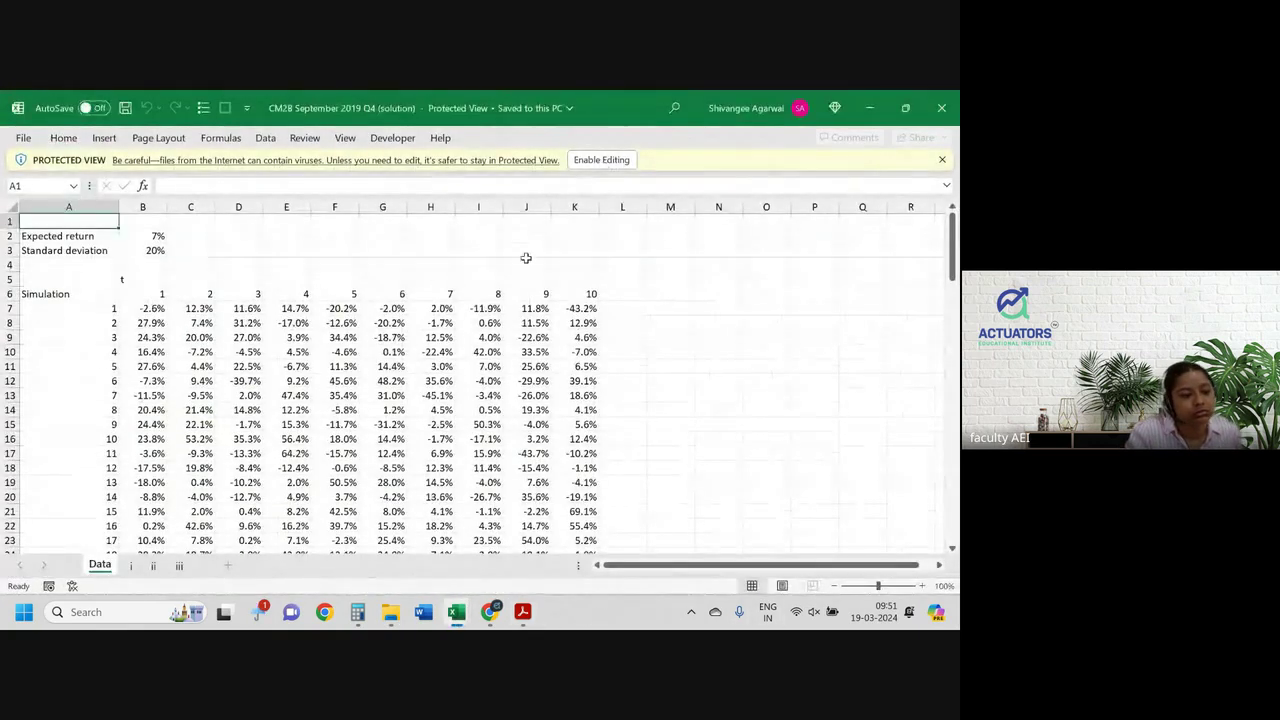
pyautogui.click(602, 160)
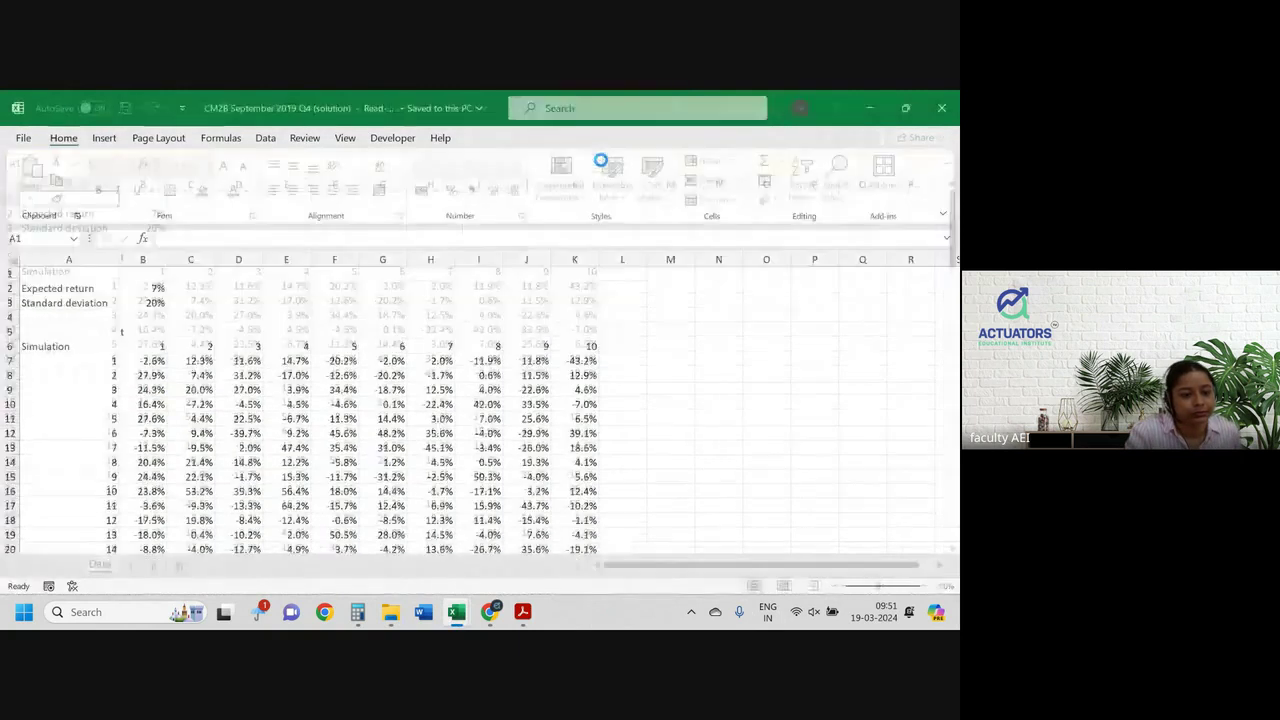
# Step: Examine the extent of the simulated rates table on the Data sheet and how its cell values are stored
pyautogui.click(80, 364)
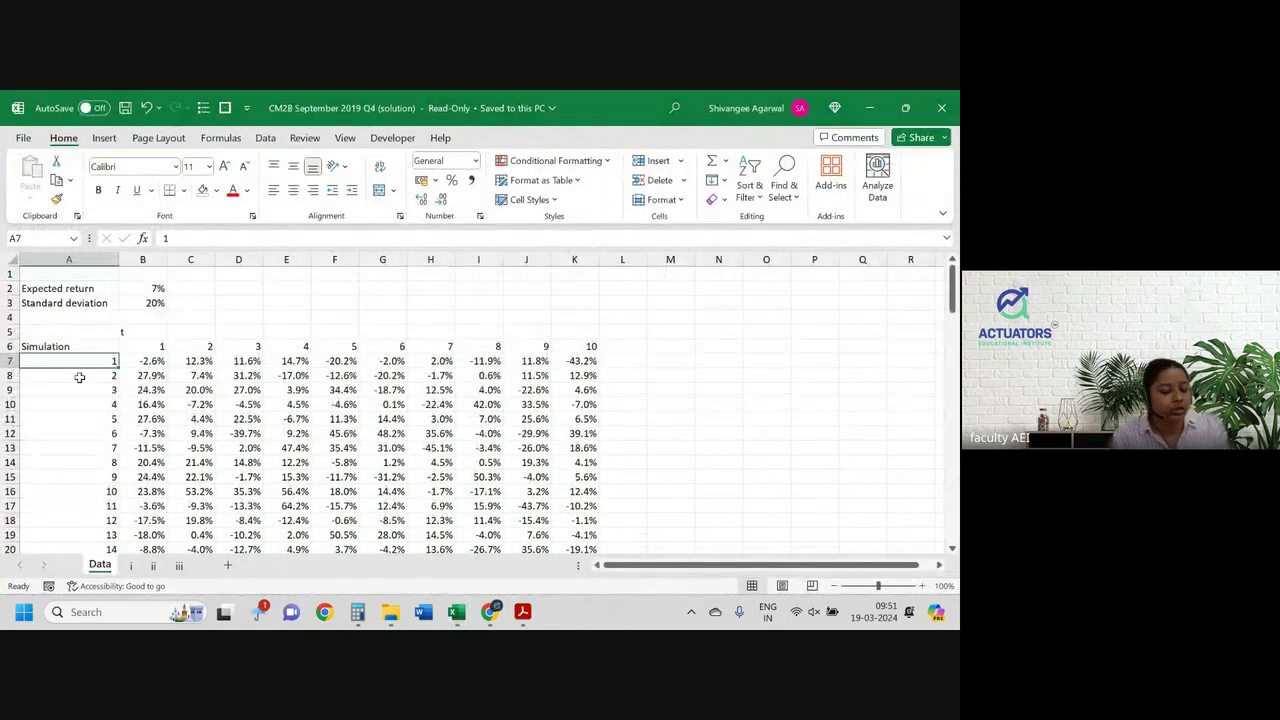
pyautogui.hotkey('ctrl', 'Down')
pyautogui.hotkey('ctrl', 'Up')
pyautogui.hotkey('ctrl', 'Up')
pyautogui.press('Up')
pyautogui.hotkey('ctrl', 'Down')
pyautogui.hotkey('ctrl', 'Down')
pyautogui.hotkey('ctrl', 'Right')
pyautogui.hotkey('ctrl', 'Left')
pyautogui.hotkey('ctrl', 'Right')
pyautogui.press('Up')
pyautogui.press('Up')
pyautogui.hotkey('alt', 'Tab')
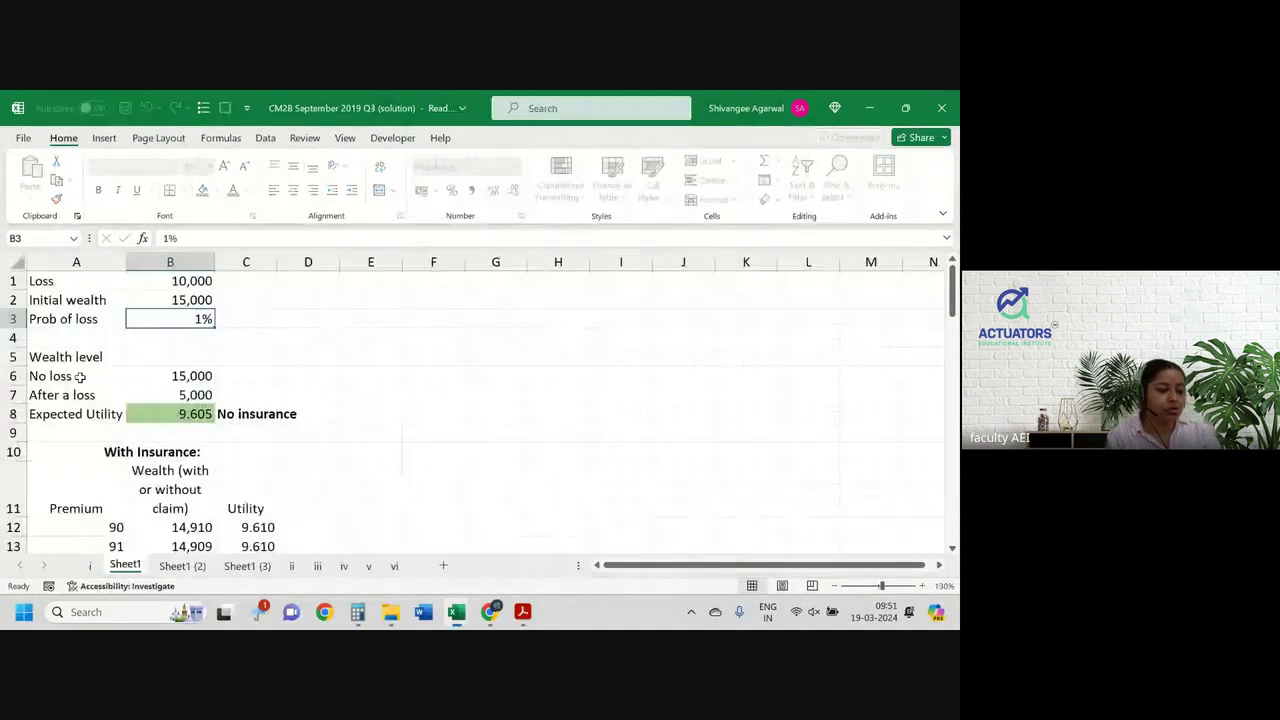
pyautogui.hotkey('alt', 'Tab')
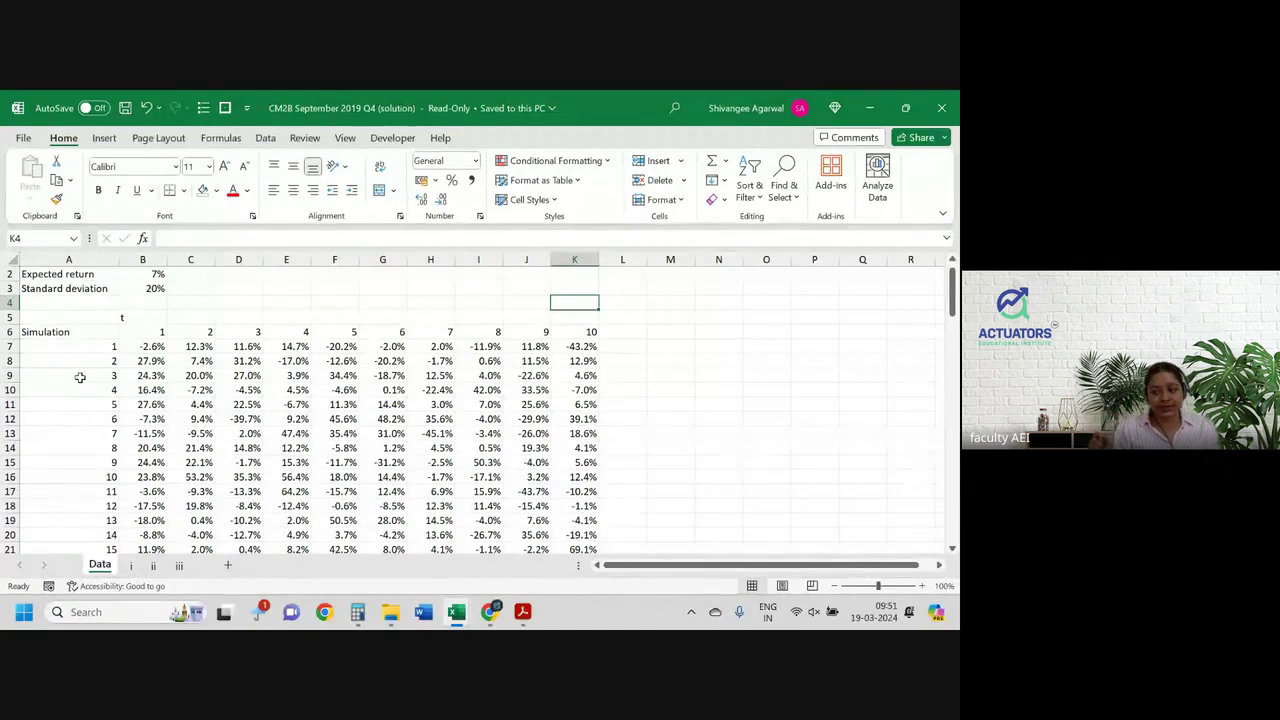
pyautogui.click(334, 419)
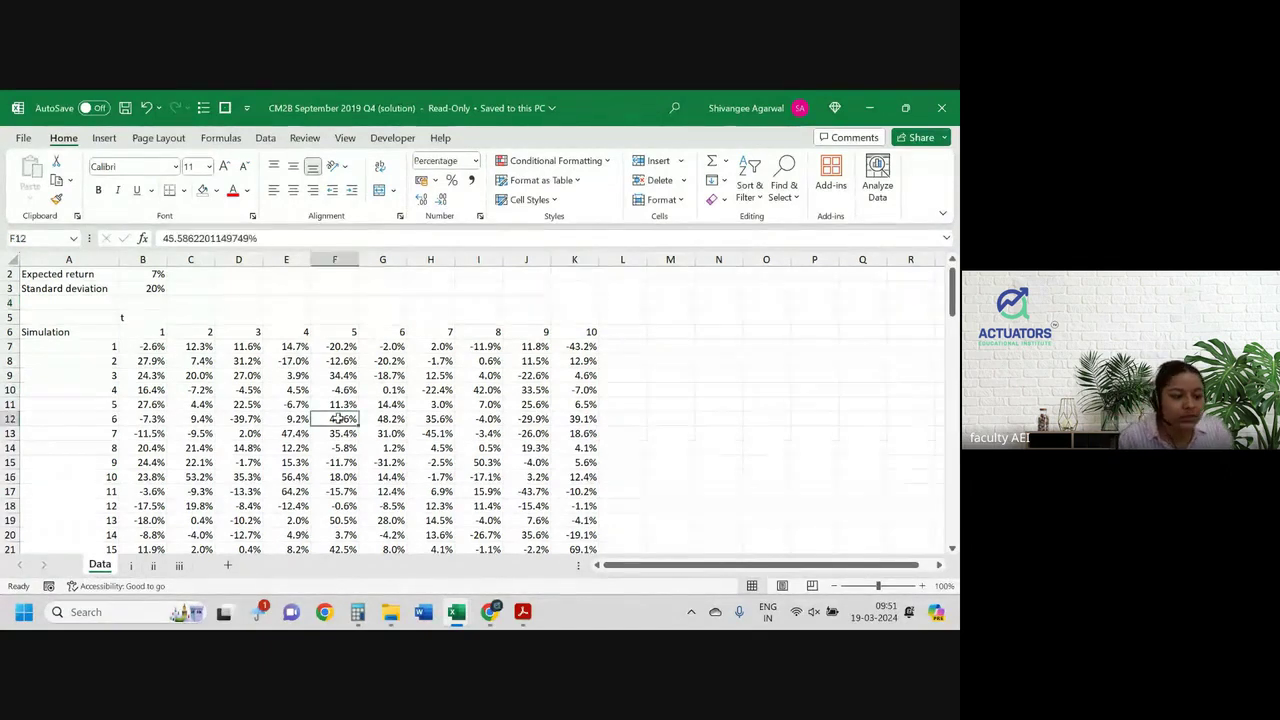
pyautogui.click(478, 288)
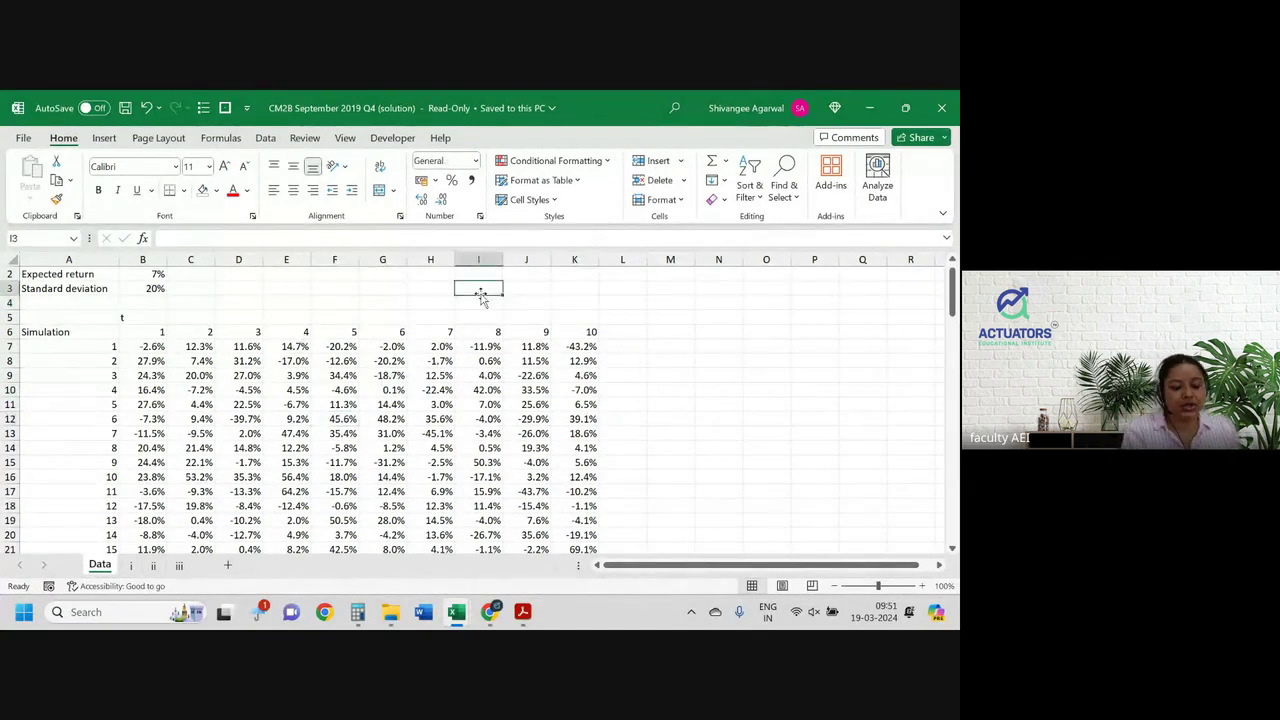
pyautogui.write('=norm')
pyautogui.press('Down')
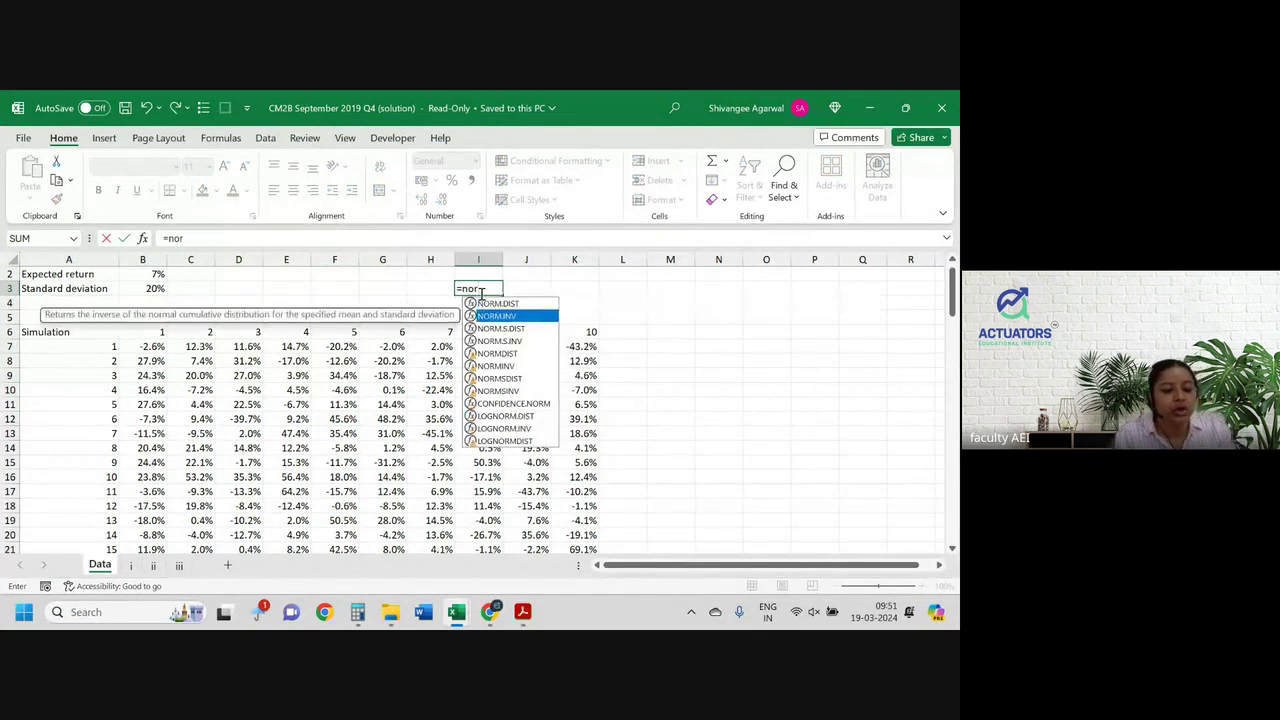
pyautogui.press('Tab')
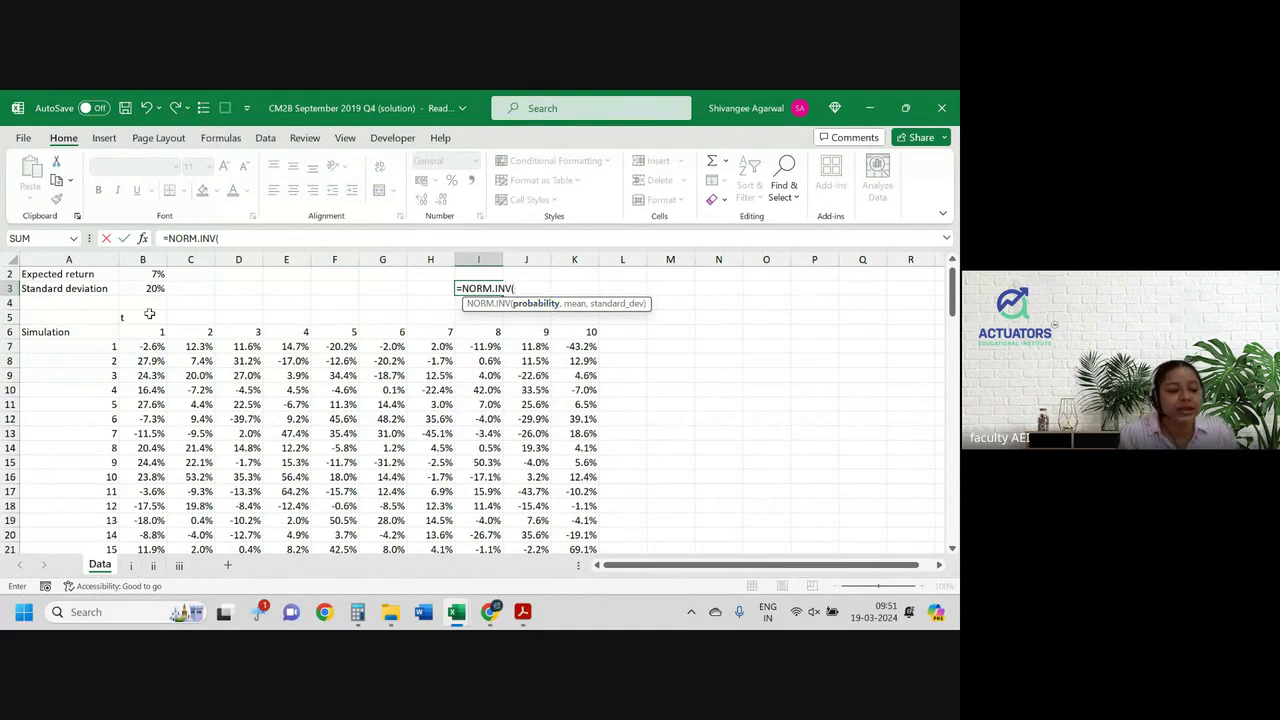
pyautogui.press('BackSpace')
pyautogui.press('Escape')
pyautogui.press('Down')
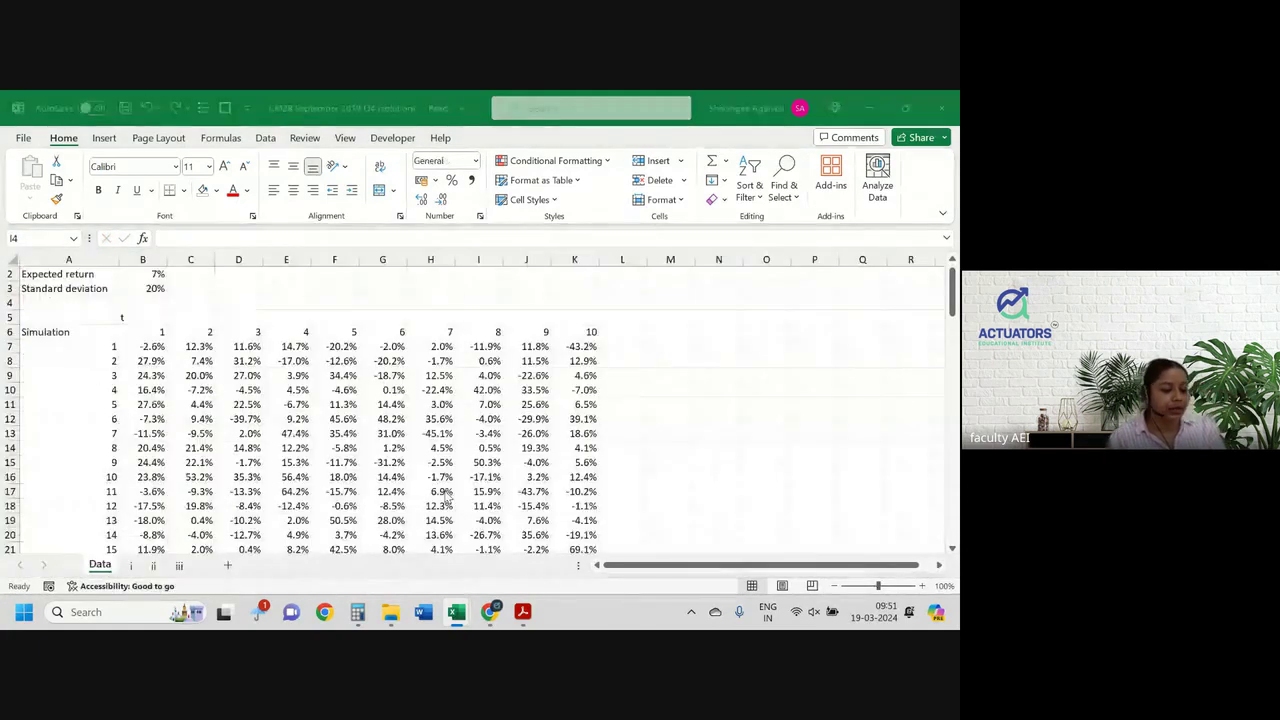
# Step: Switch to the exam paper in Acrobat and read question 4's definition of the total savings at time n
pyautogui.hotkey('alt', 'Tab')
pyautogui.hotkey('alt', 'Tab')
pyautogui.hotkey('alt', 'Tab')
pyautogui.hotkey('alt', 'Tab')
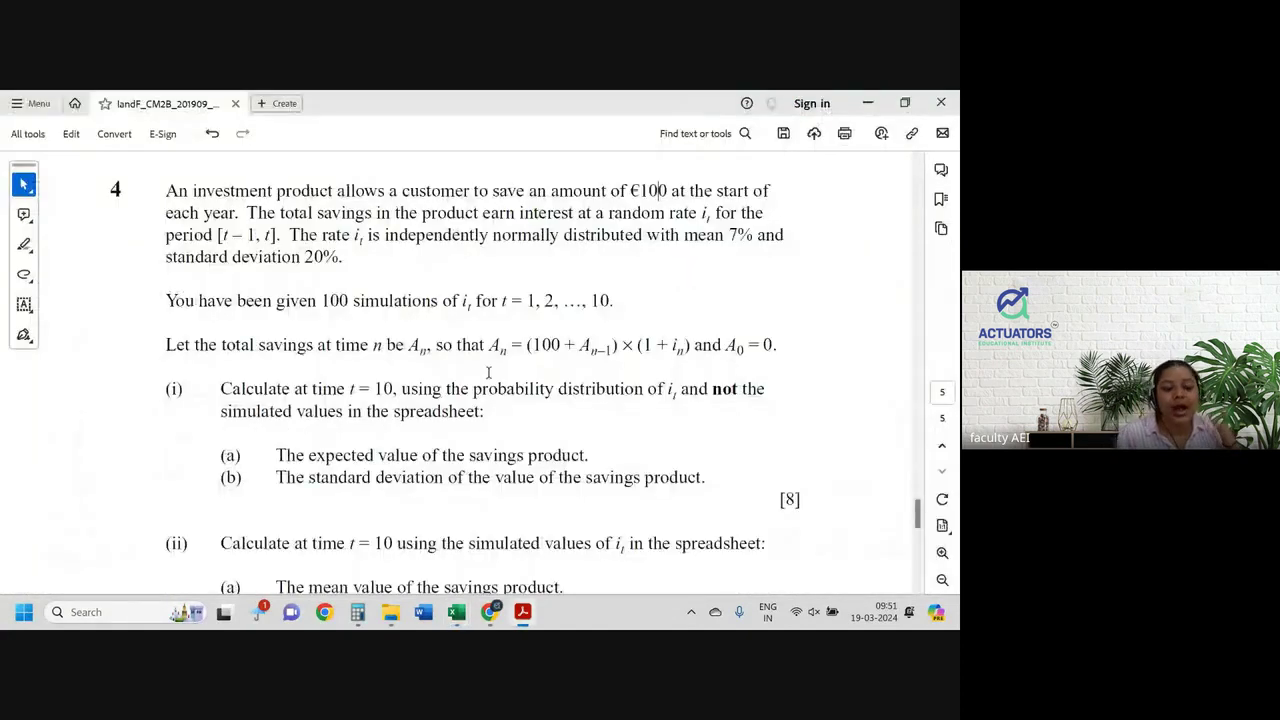
pyautogui.scroll(-3, 488, 372)
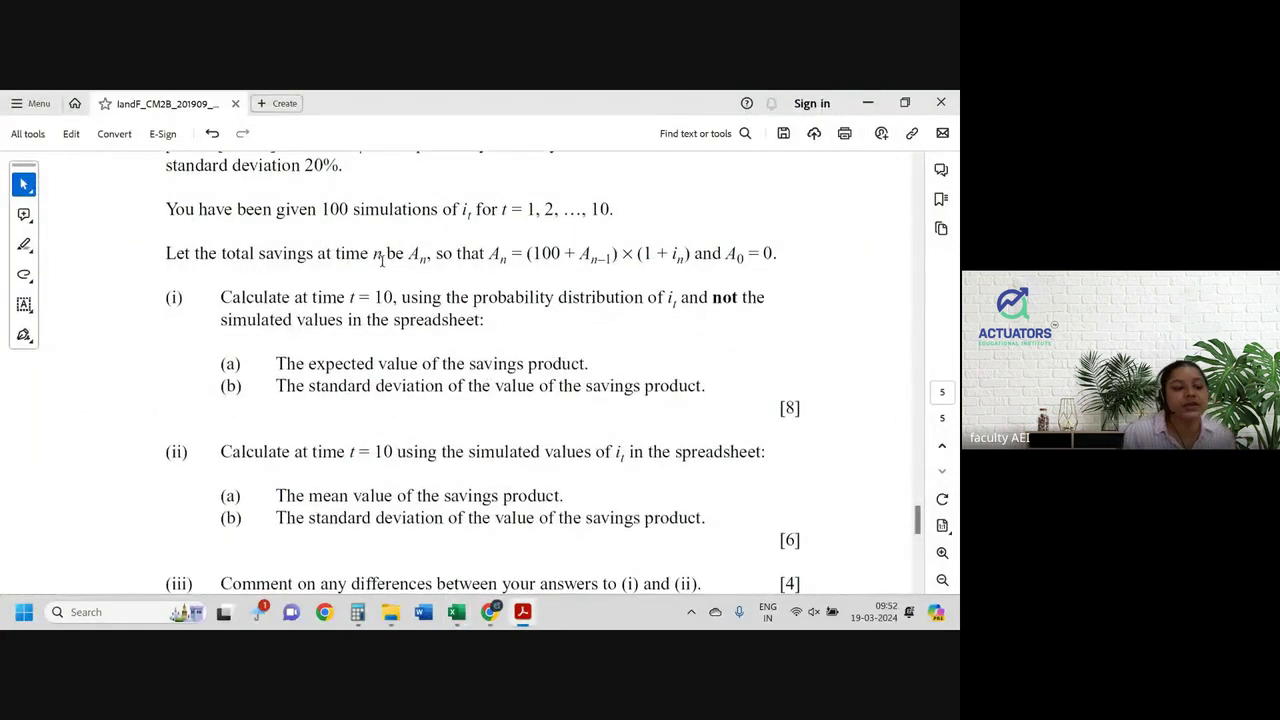
pyautogui.moveTo(456, 256); pyautogui.dragTo(771, 263)
pyautogui.click(624, 290)
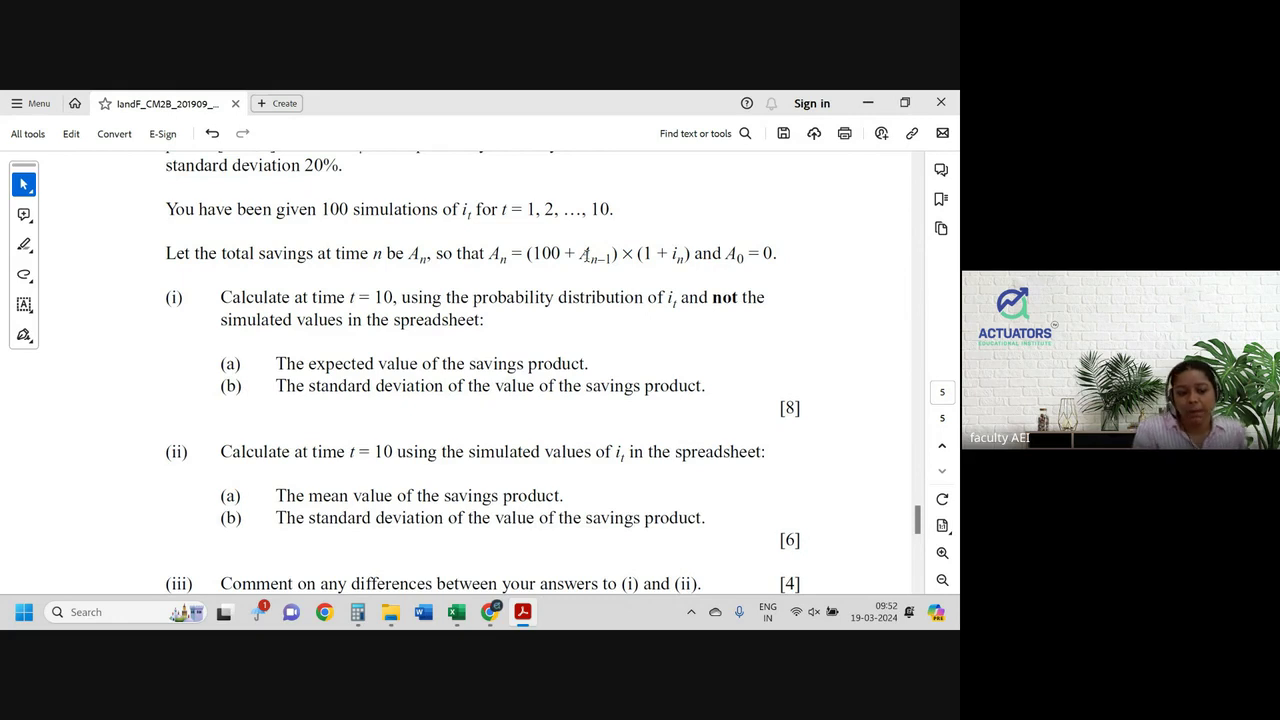
# Step: Review question 4's opening assumptions again and highlight the recursive formula An = (100 + An−1) × (1 + in)
pyautogui.scroll(-5, 586, 257)
pyautogui.scroll(8, 586, 258)
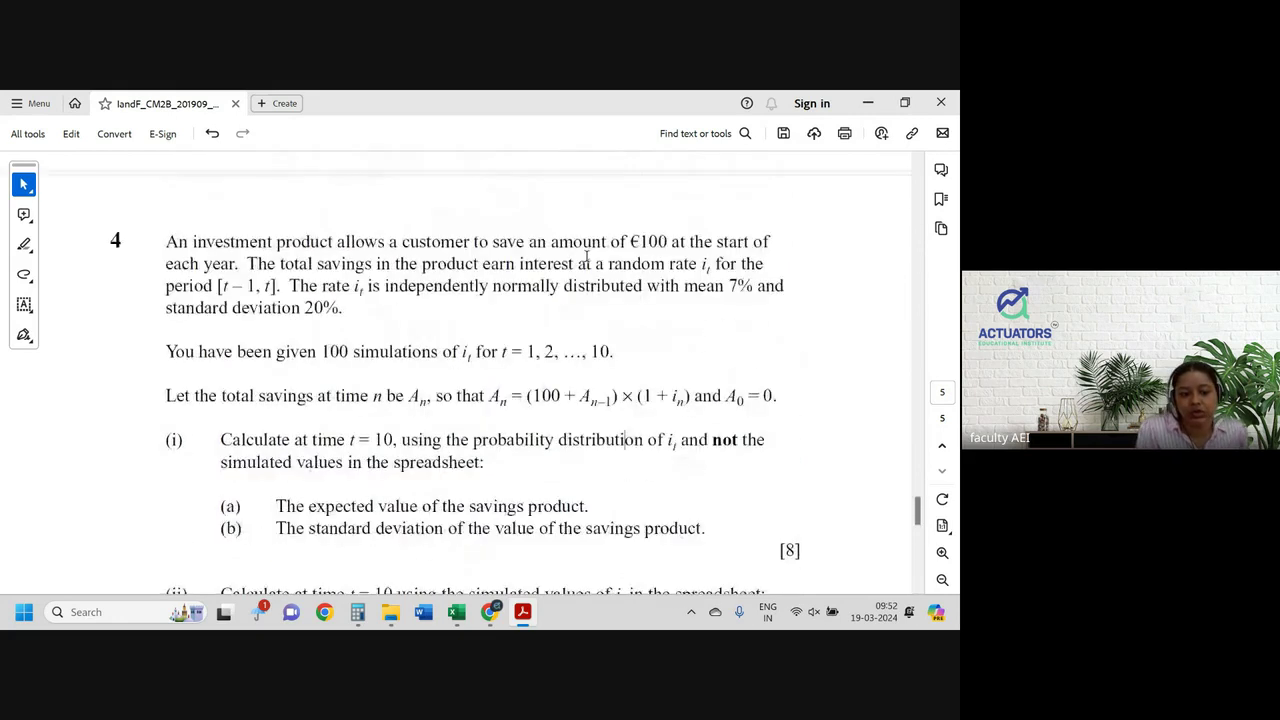
pyautogui.scroll(-3, 586, 257)
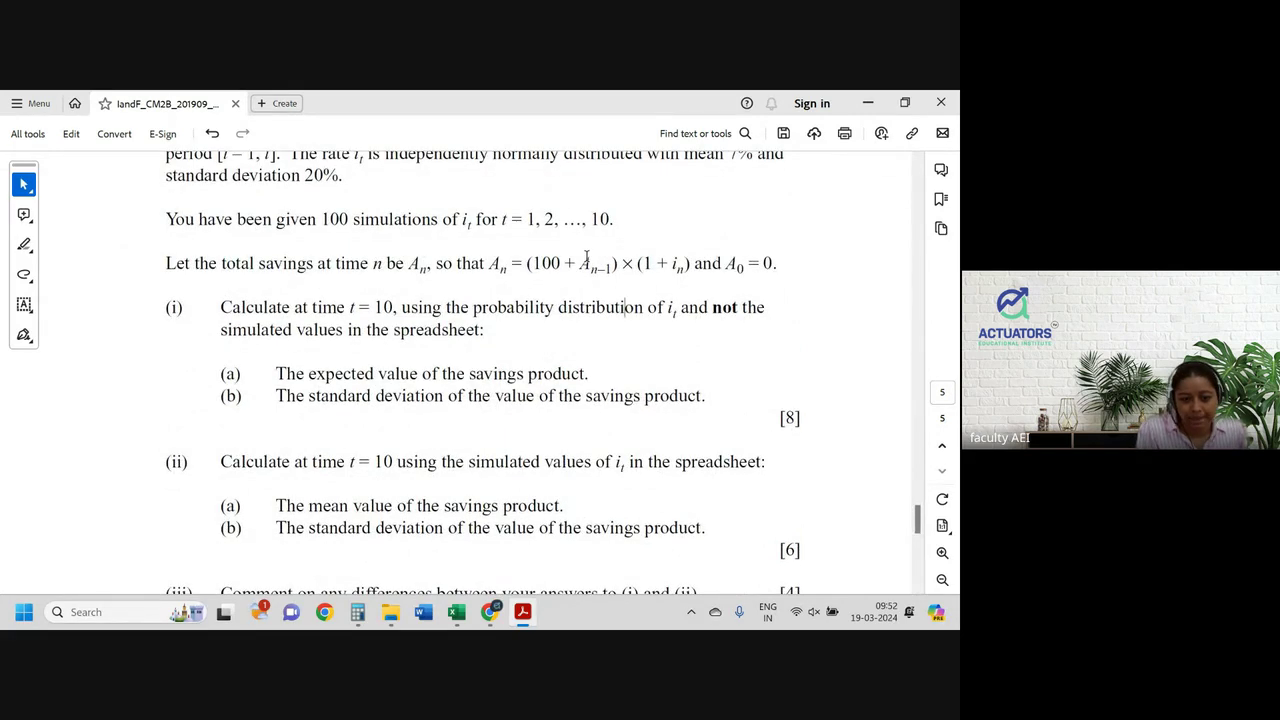
pyautogui.moveTo(485, 263); pyautogui.dragTo(677, 281)
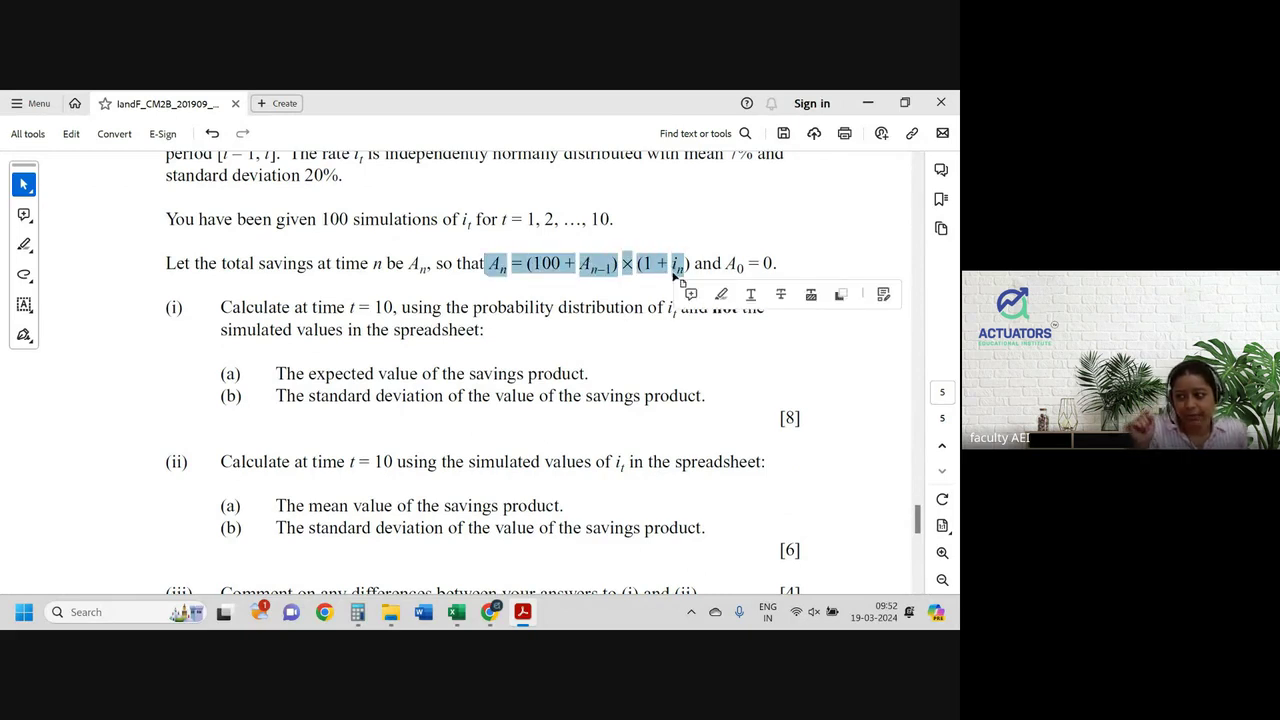